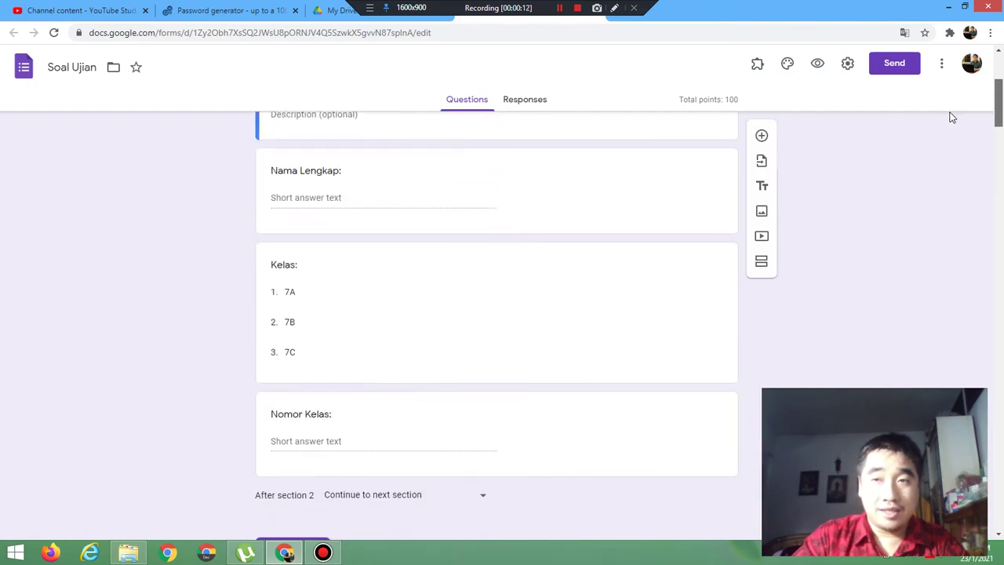
pyautogui.scroll(4, 953, 104)
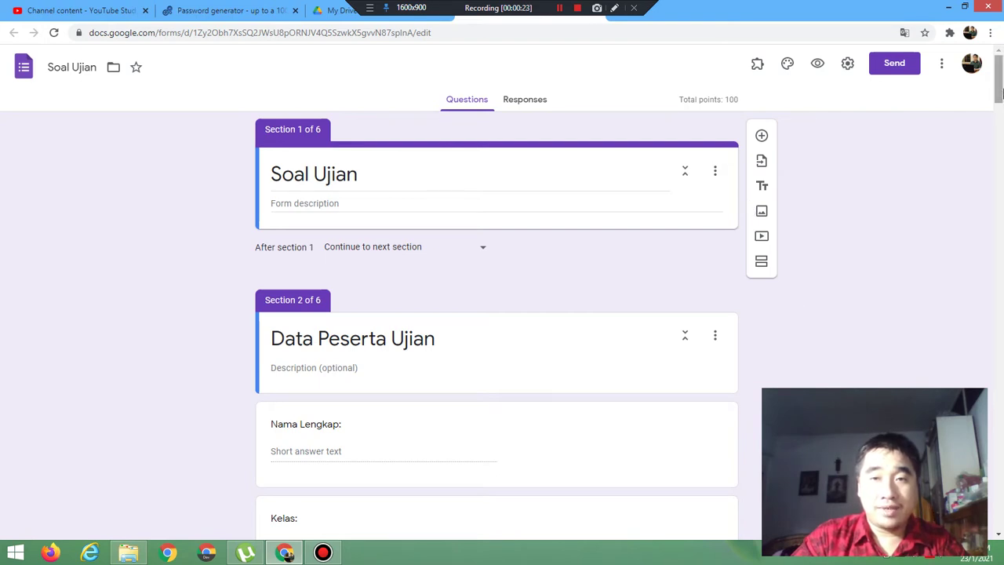
# Step: Add a new section after the first one and title it 'Token'
pyautogui.moveTo(1000, 94); pyautogui.dragTo(946, 69)
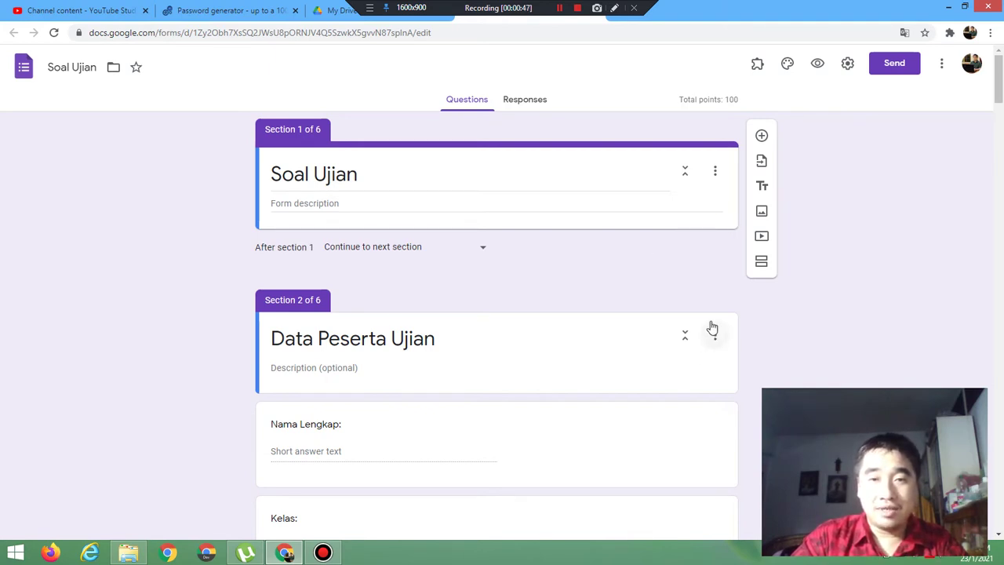
pyautogui.click(725, 201)
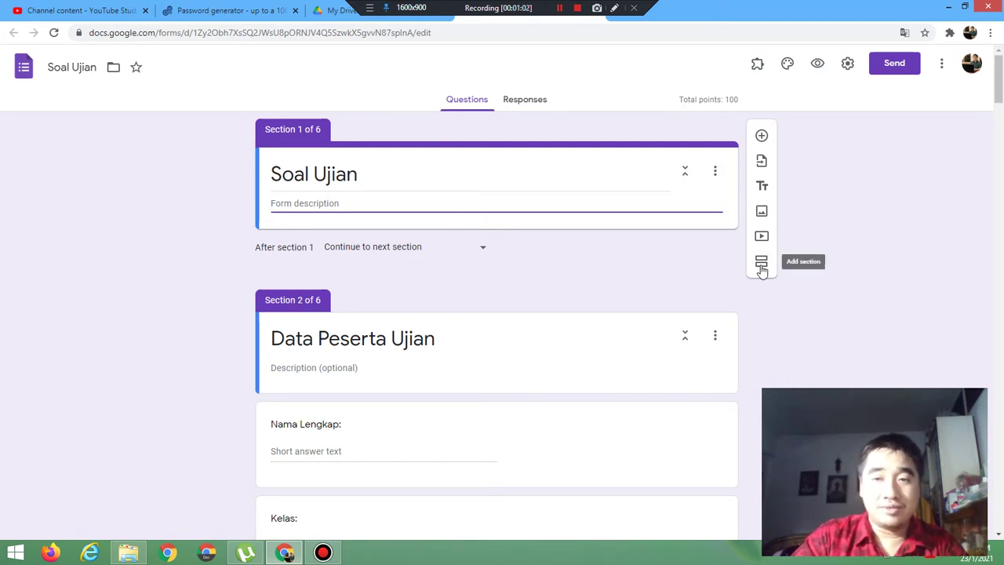
pyautogui.click(761, 267)
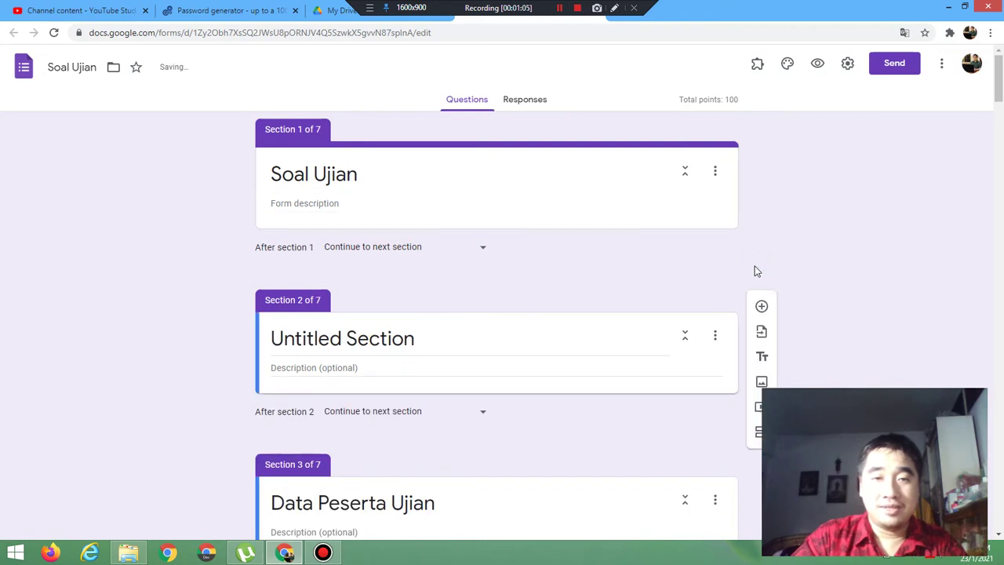
pyautogui.tripleClick(418, 342)
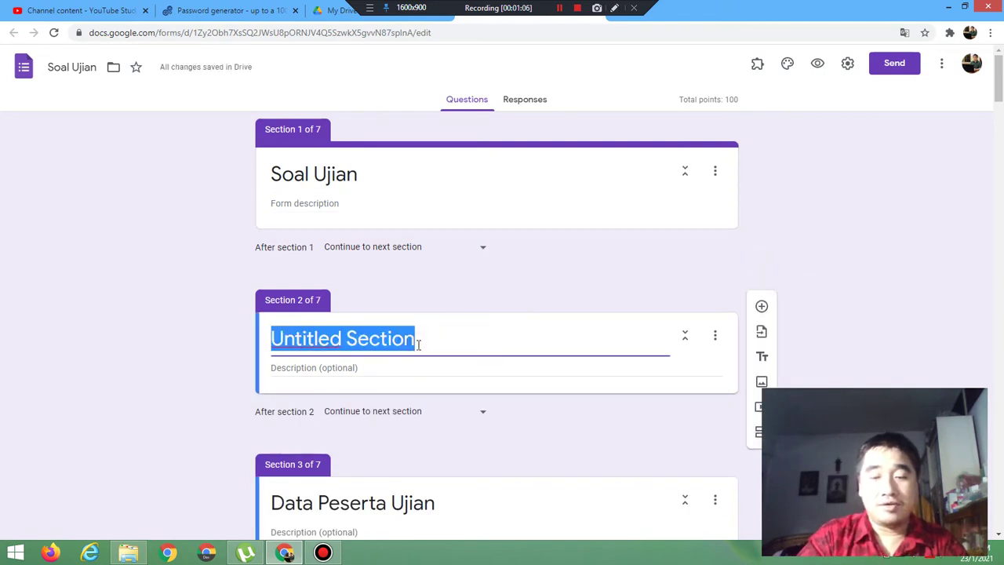
pyautogui.write('Token')
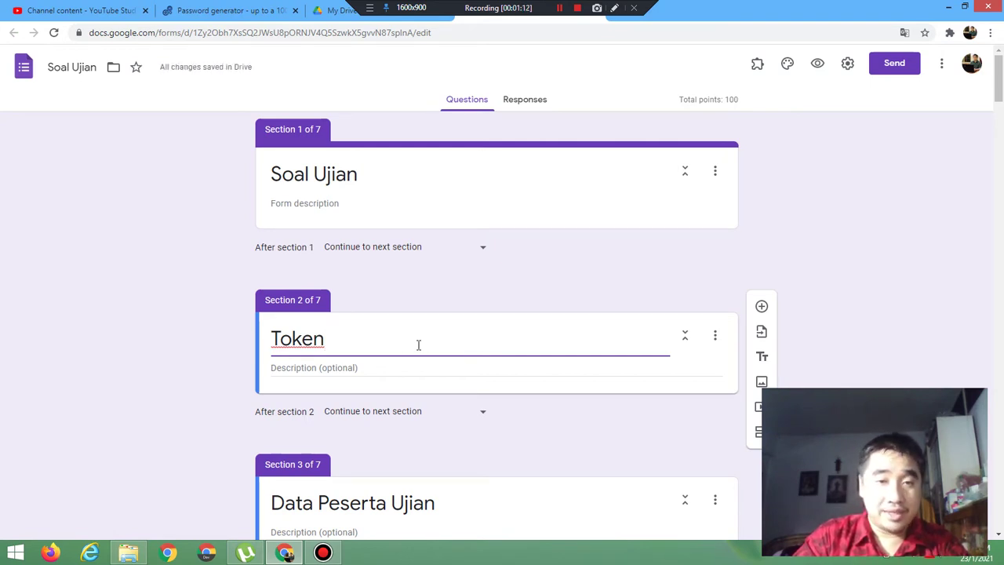
# Step: Add the short-answer question 'Input token:' to the Token section
pyautogui.click(761, 308)
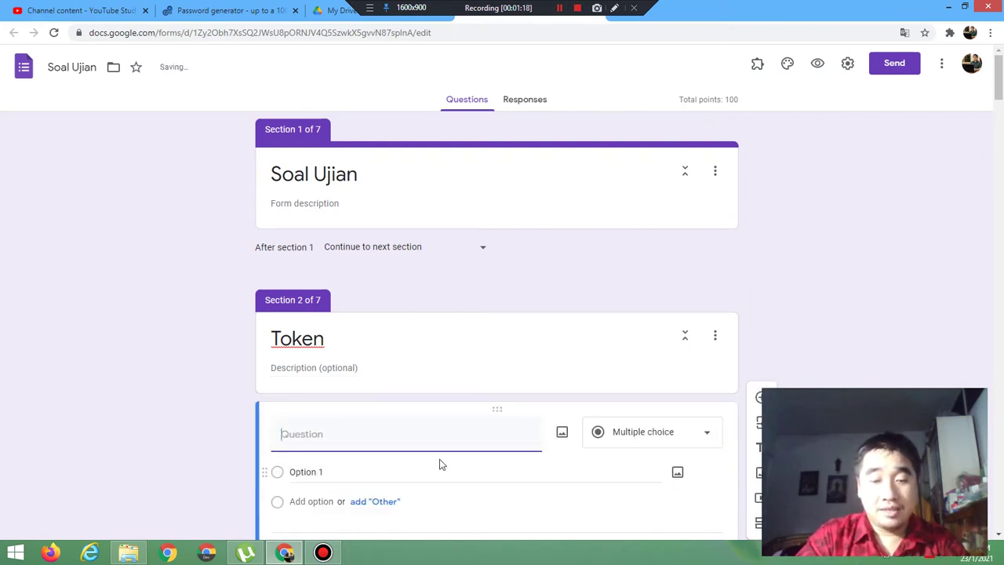
pyautogui.write('Inp')
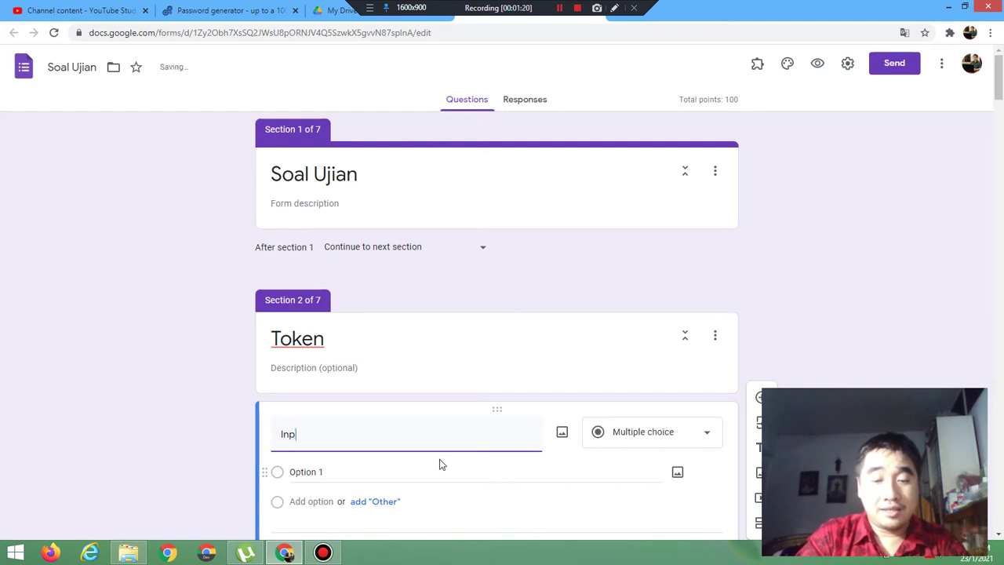
pyautogui.write('ut token:')
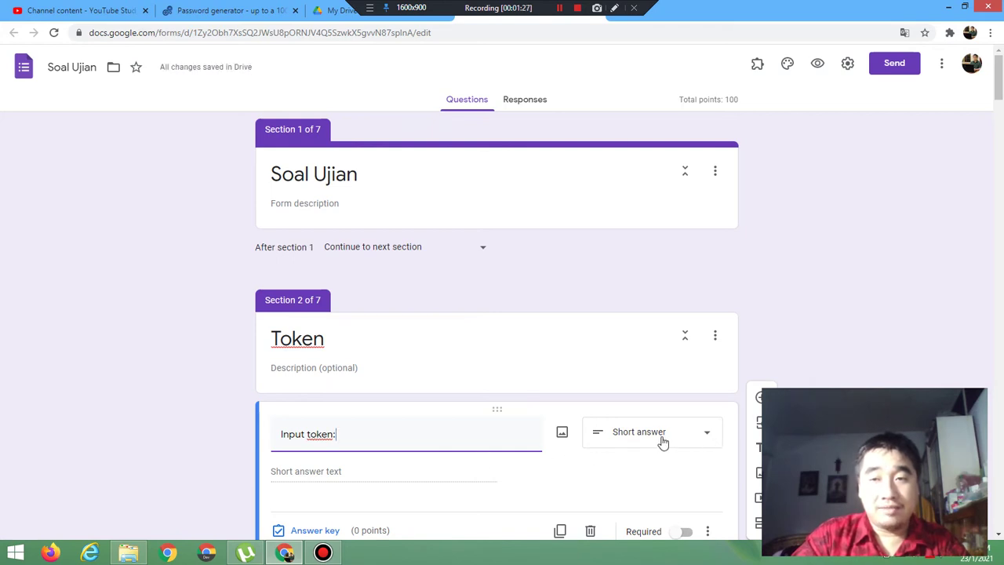
pyautogui.moveTo(997, 71); pyautogui.dragTo(994, 95)
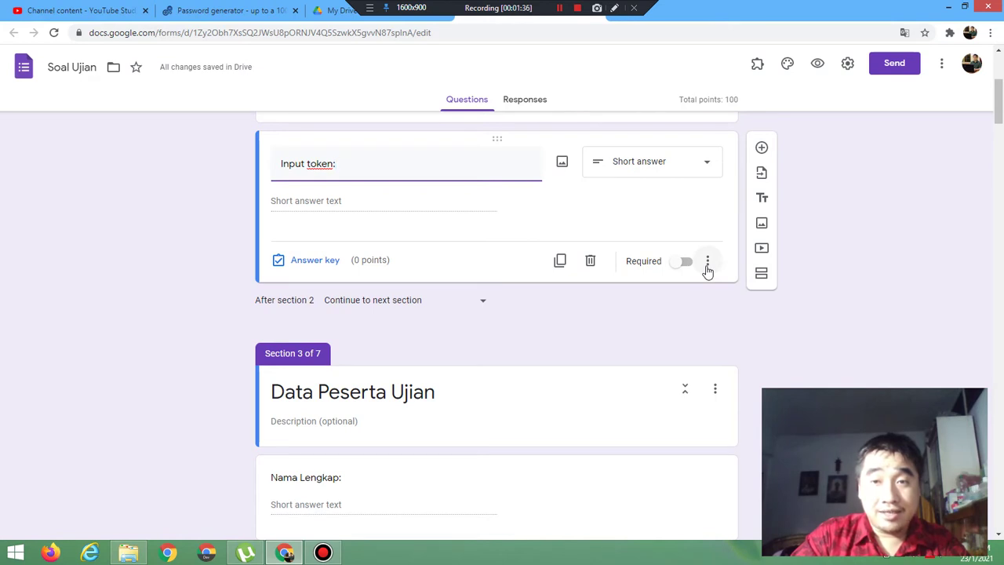
# Step: Turn on response validation for 'Input token:' using the Number rule type
pyautogui.click(707, 266)
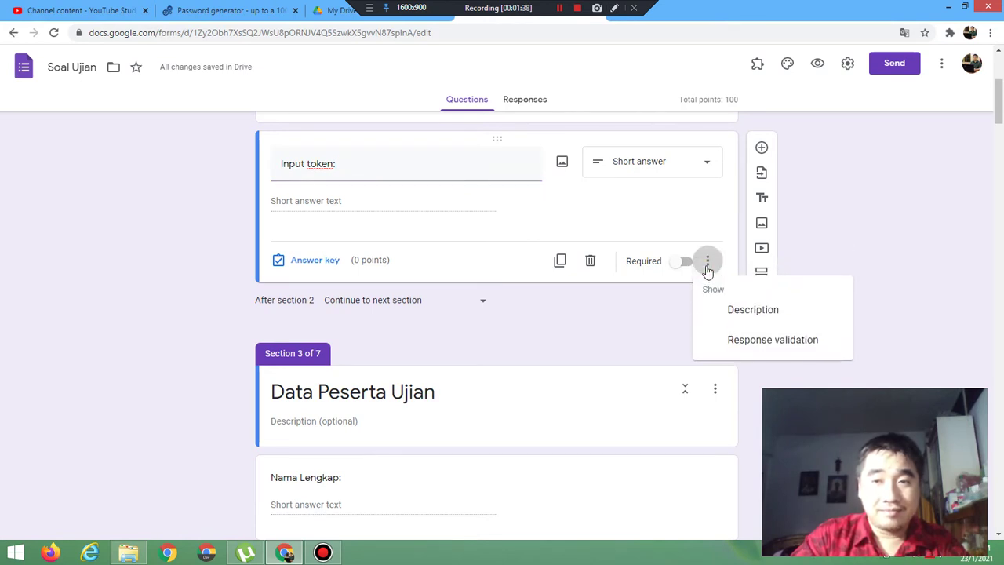
pyautogui.click(750, 345)
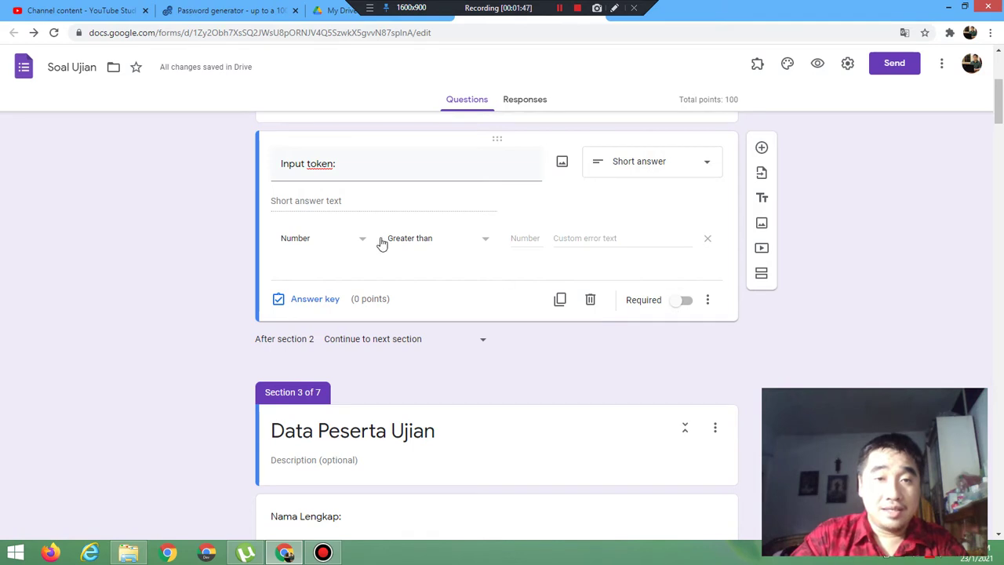
pyautogui.click(306, 243)
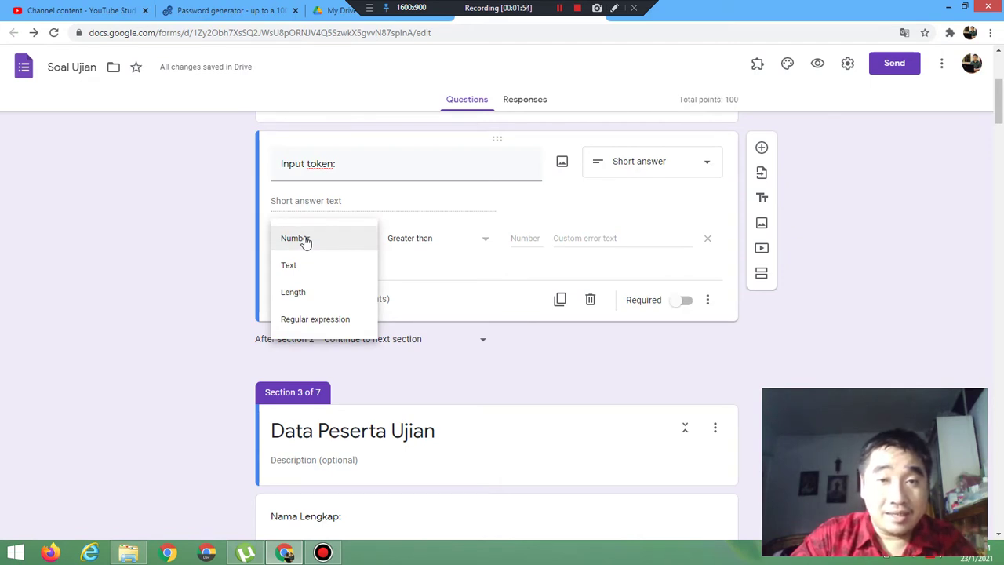
pyautogui.click(446, 244)
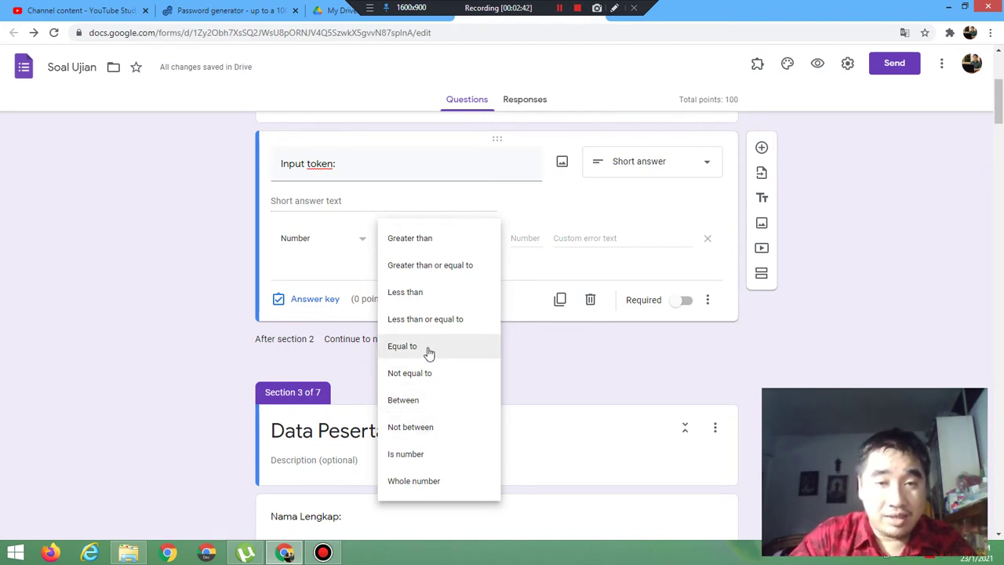
# Step: Require the token to equal 123, with custom error 'Salah menginput token'
pyautogui.click(428, 350)
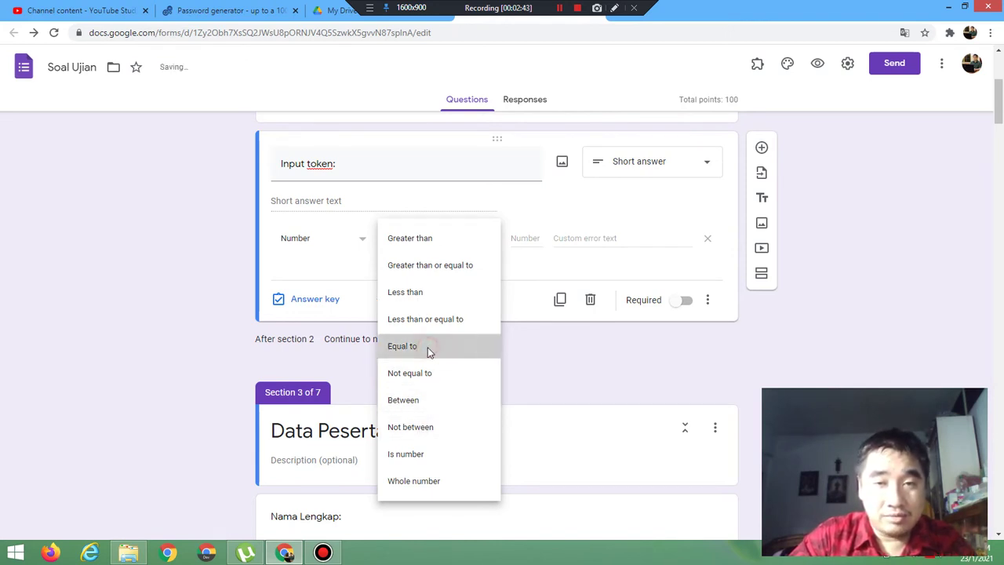
pyautogui.click(517, 232)
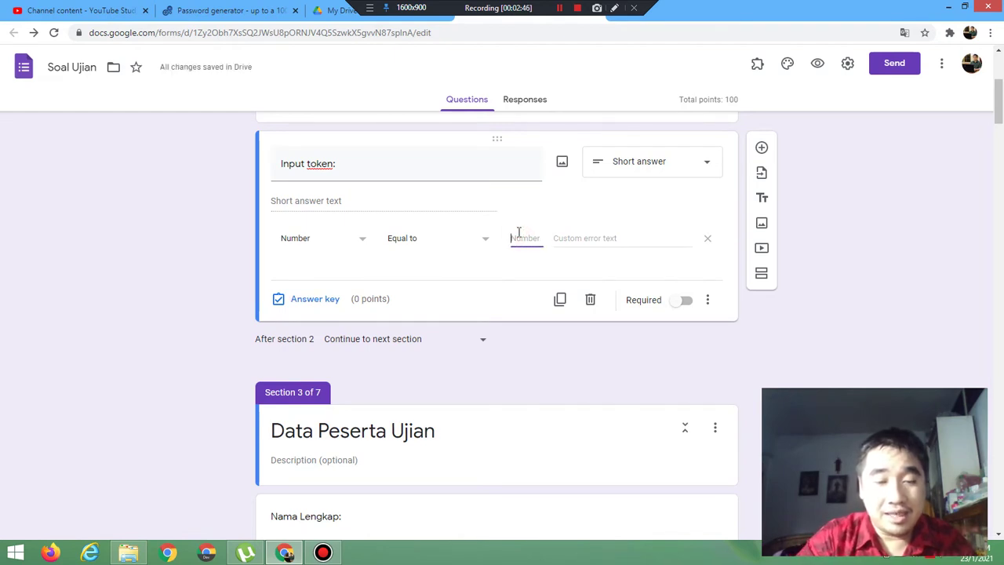
pyautogui.write('123')
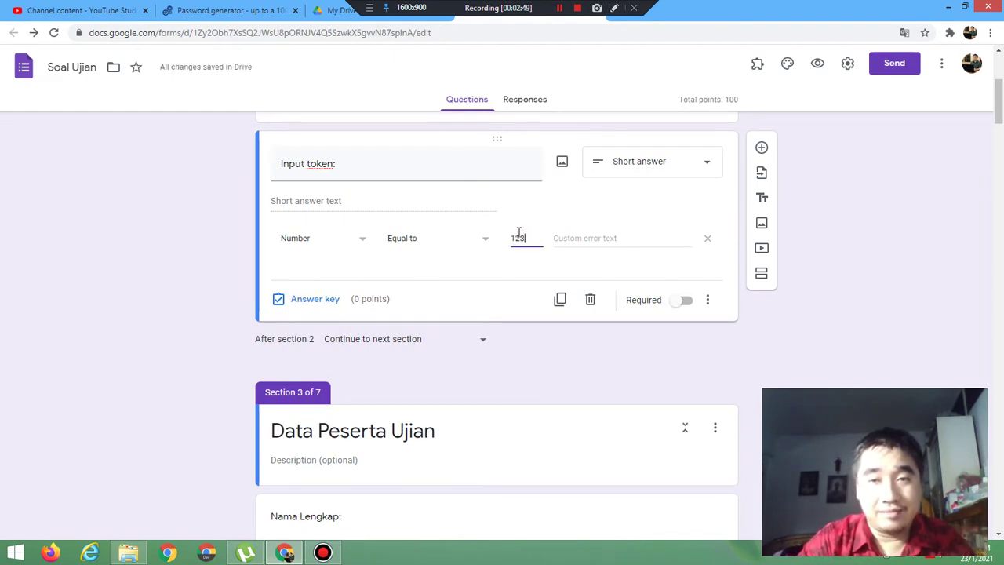
pyautogui.click(587, 242)
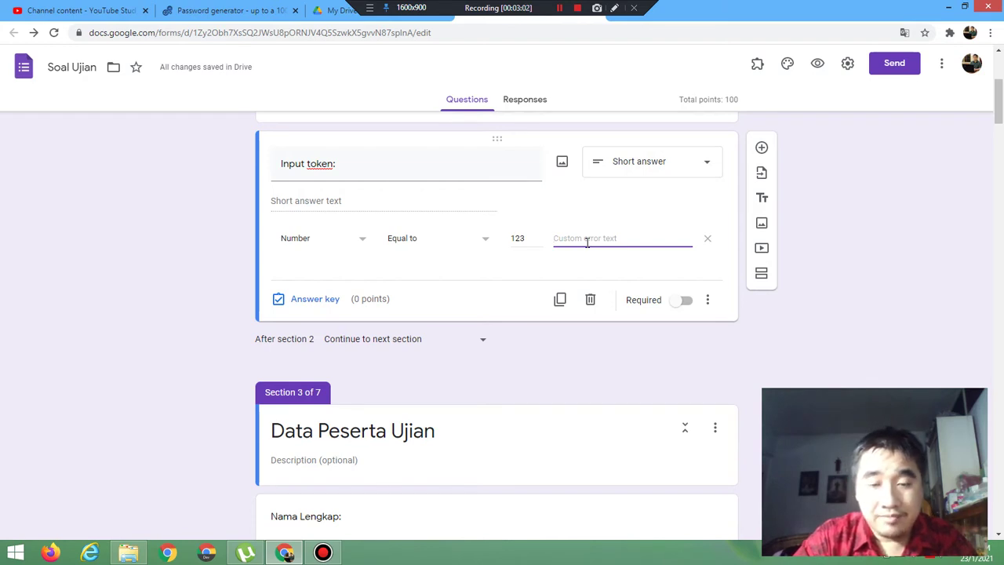
pyautogui.write('Token')
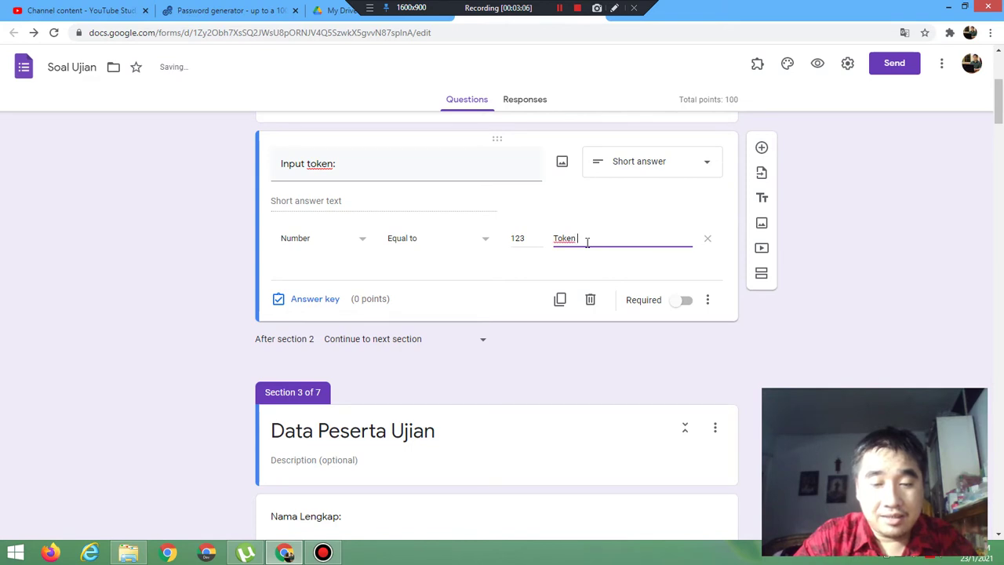
pyautogui.press('BackSpace')
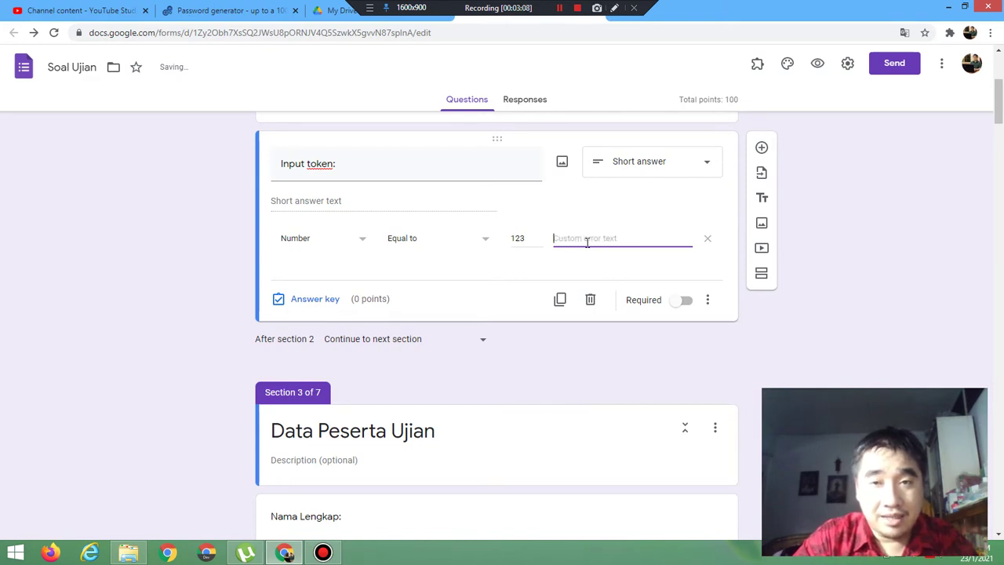
pyautogui.write('Salah ')
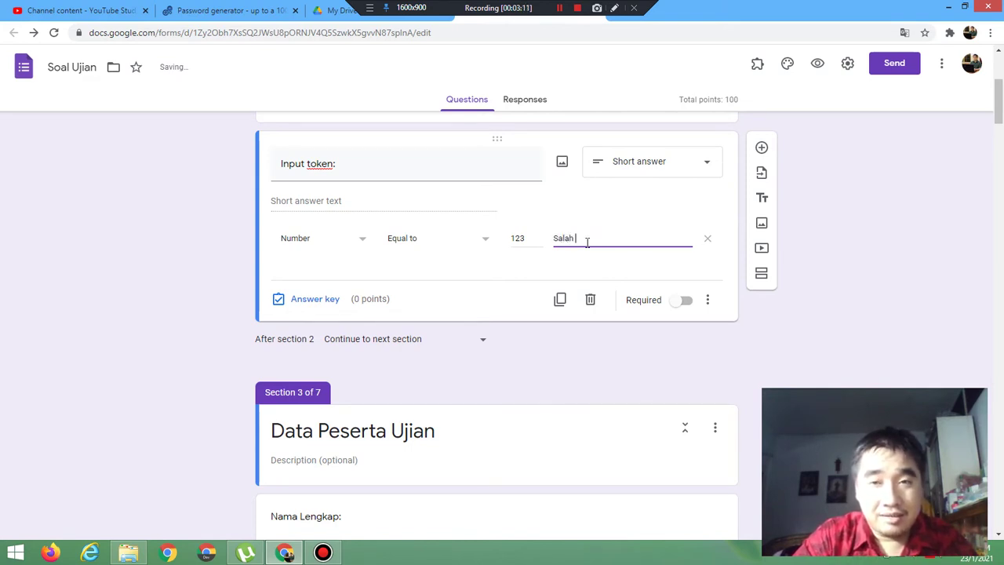
pyautogui.write('menginput')
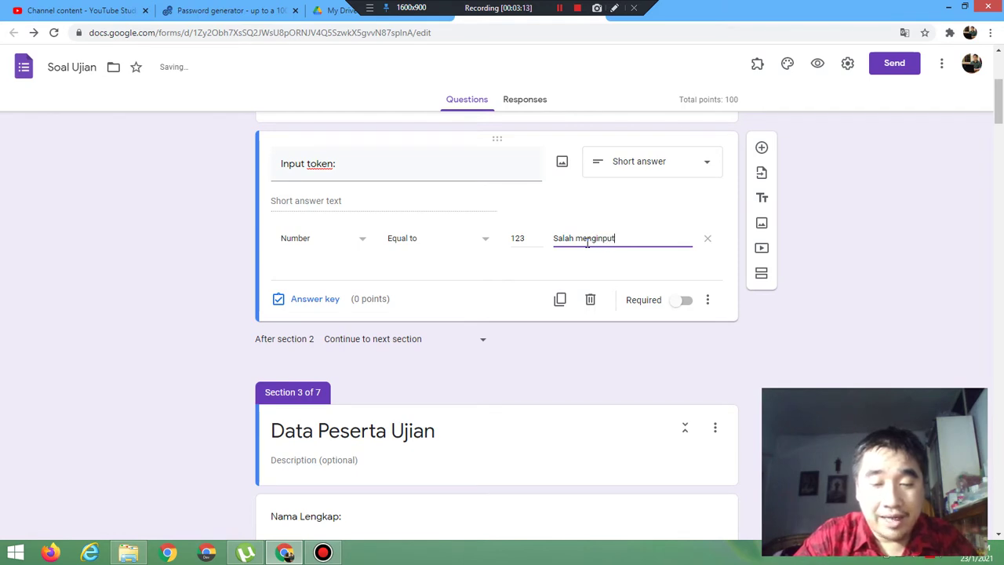
pyautogui.write(' token')
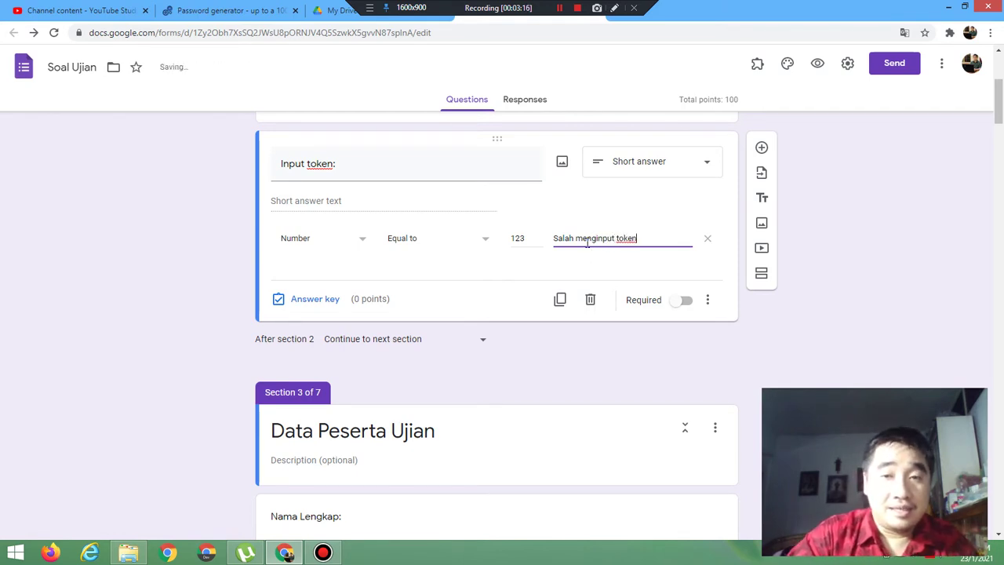
# Step: Preview the form and submit wrong tokens 12 and 45 to trigger the validation error
pyautogui.click(818, 65)
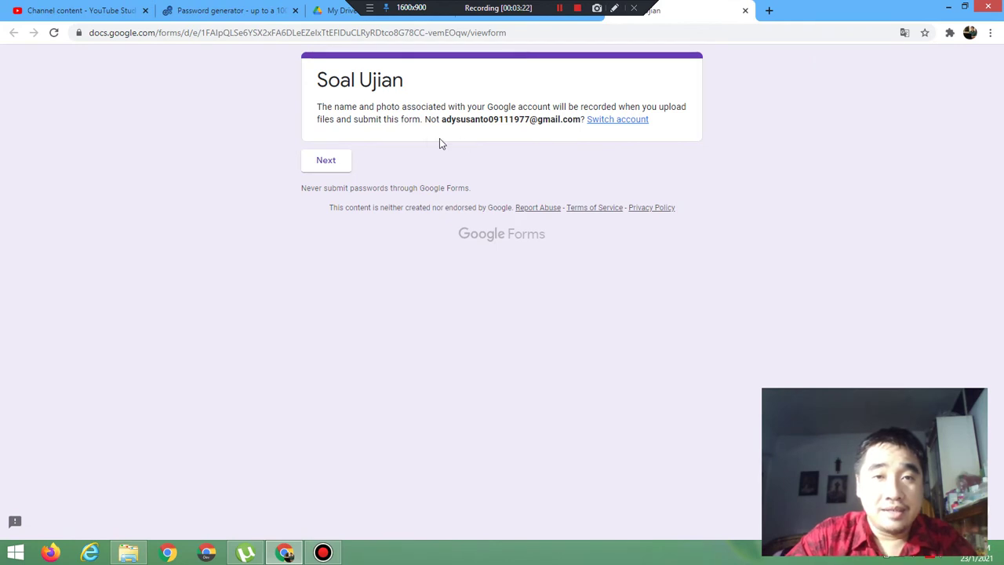
pyautogui.click(317, 161)
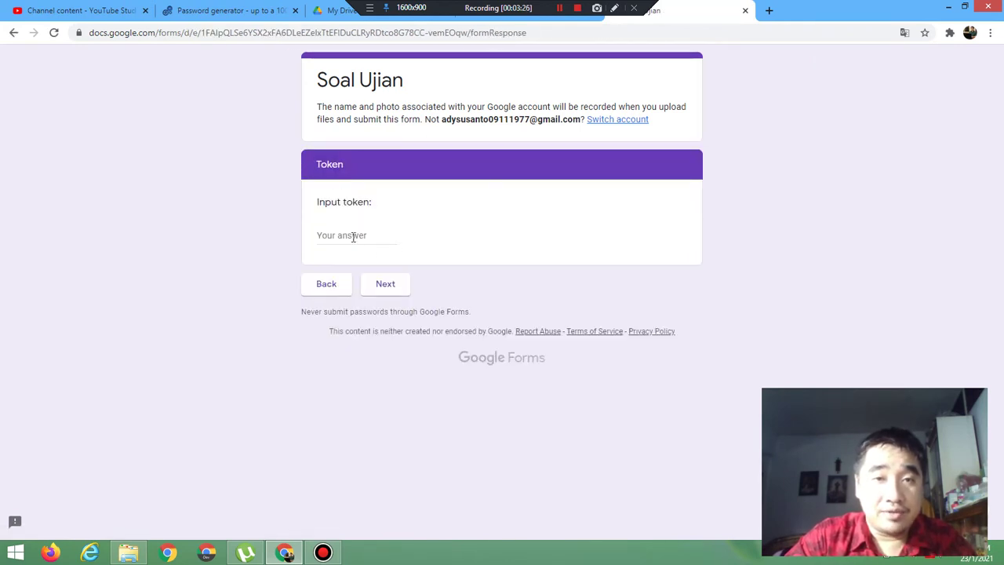
pyautogui.click(350, 235)
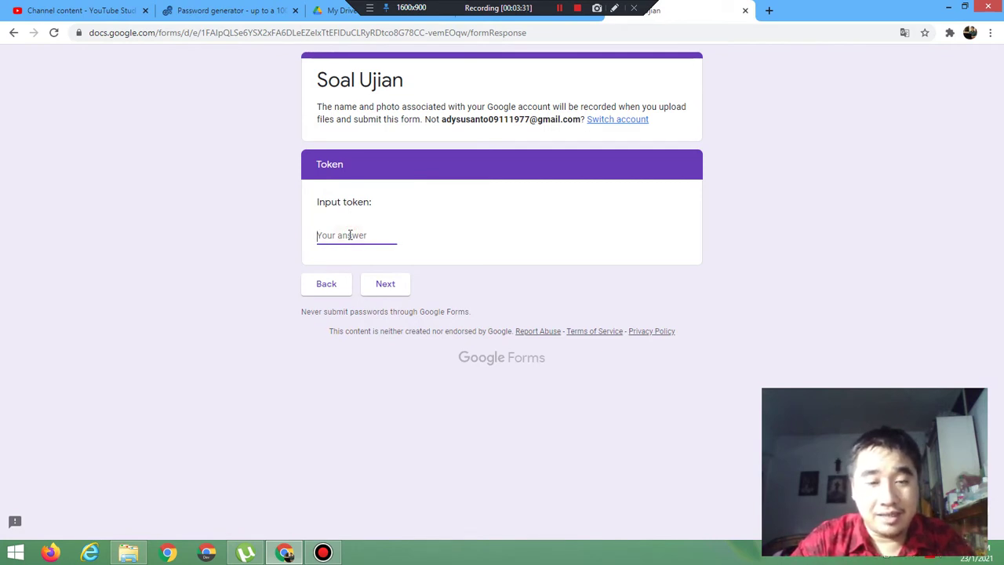
pyautogui.write('12')
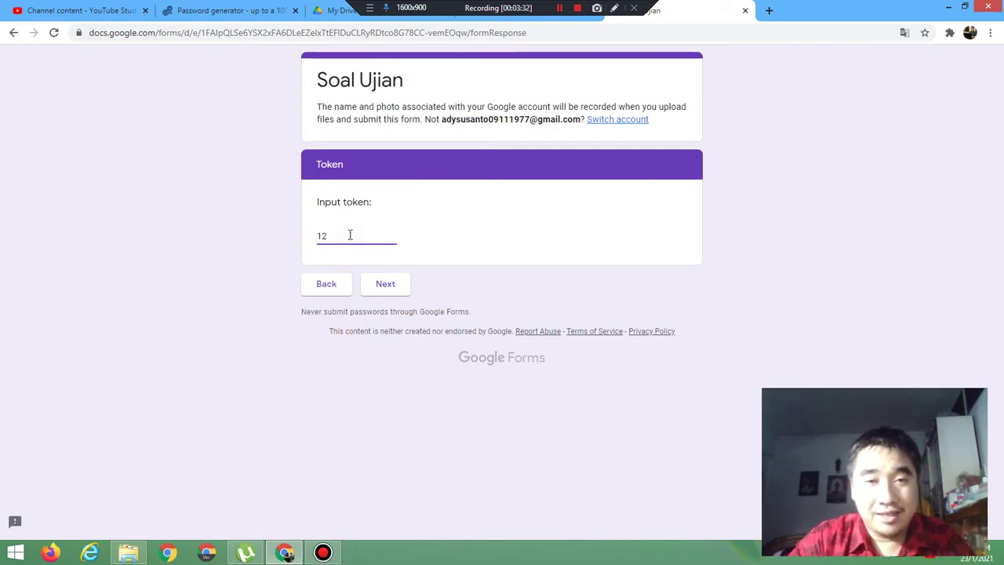
pyautogui.click(384, 288)
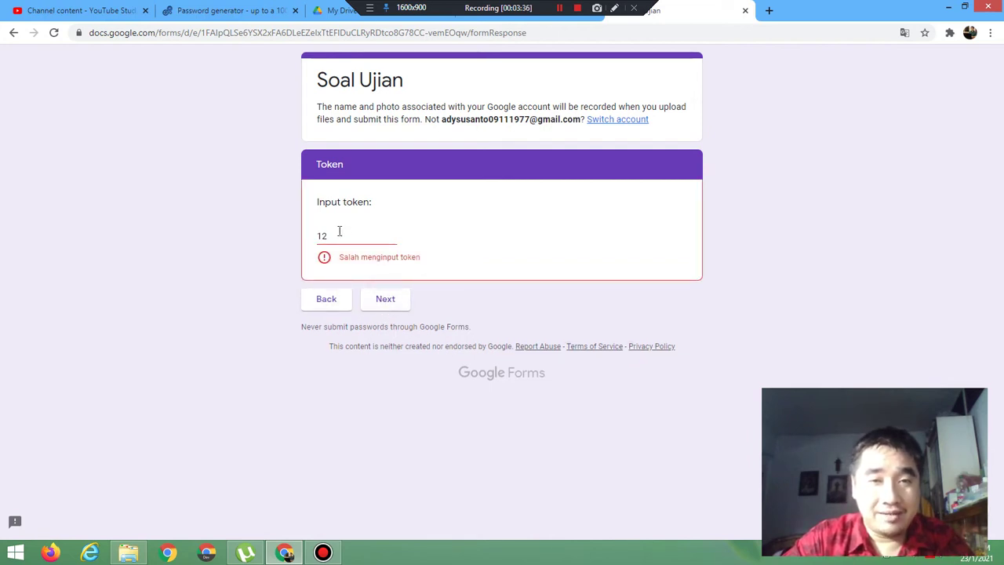
pyautogui.moveTo(338, 231); pyautogui.dragTo(248, 220)
pyautogui.press('BackSpace')
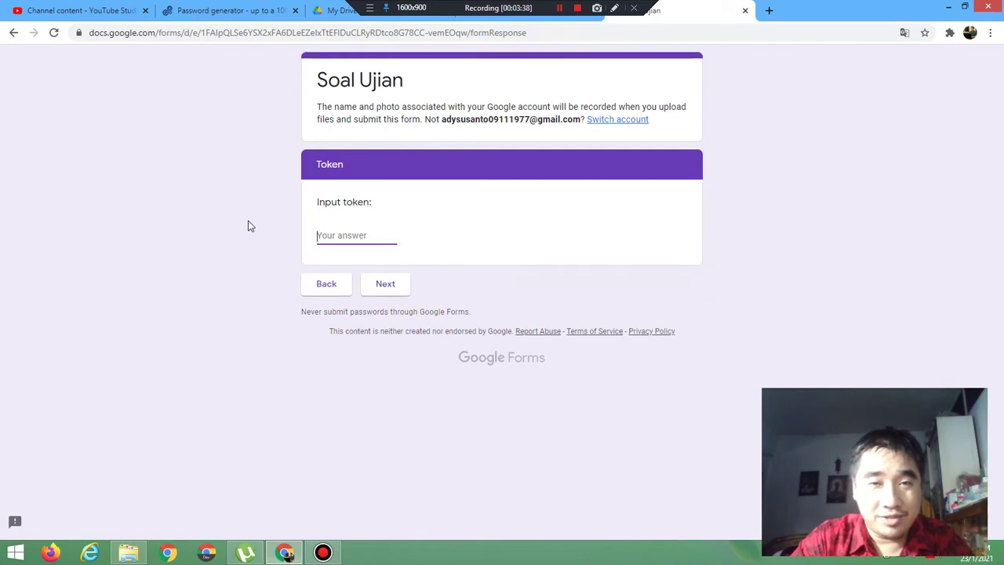
pyautogui.write('45')
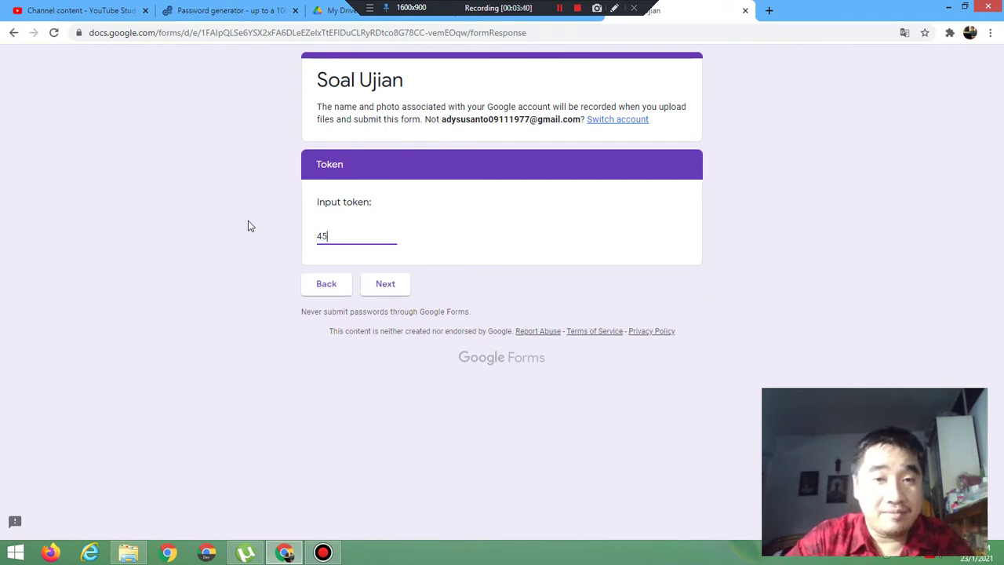
pyautogui.click(407, 284)
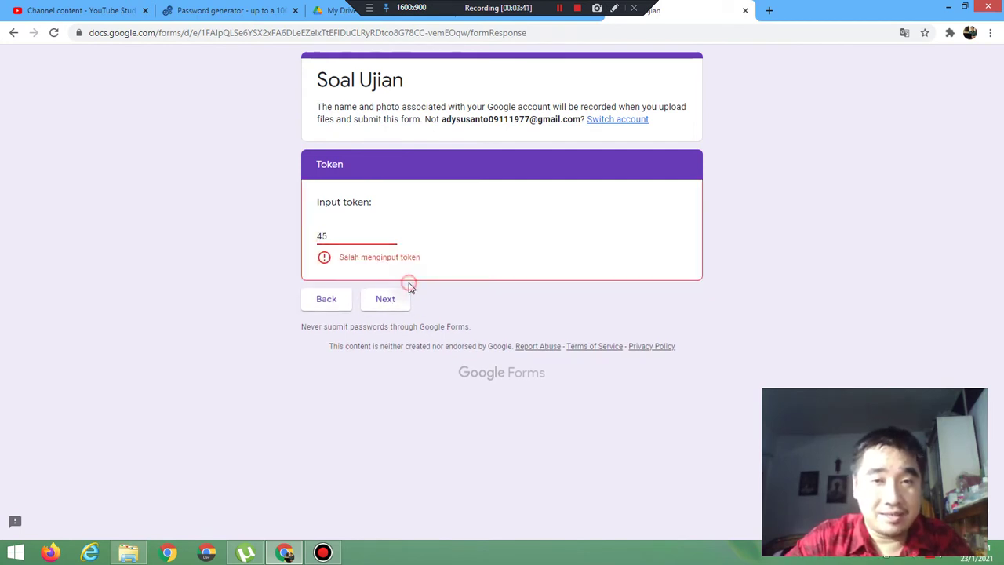
pyautogui.click(334, 235)
pyautogui.press('BackSpace')
pyautogui.press('BackSpace')
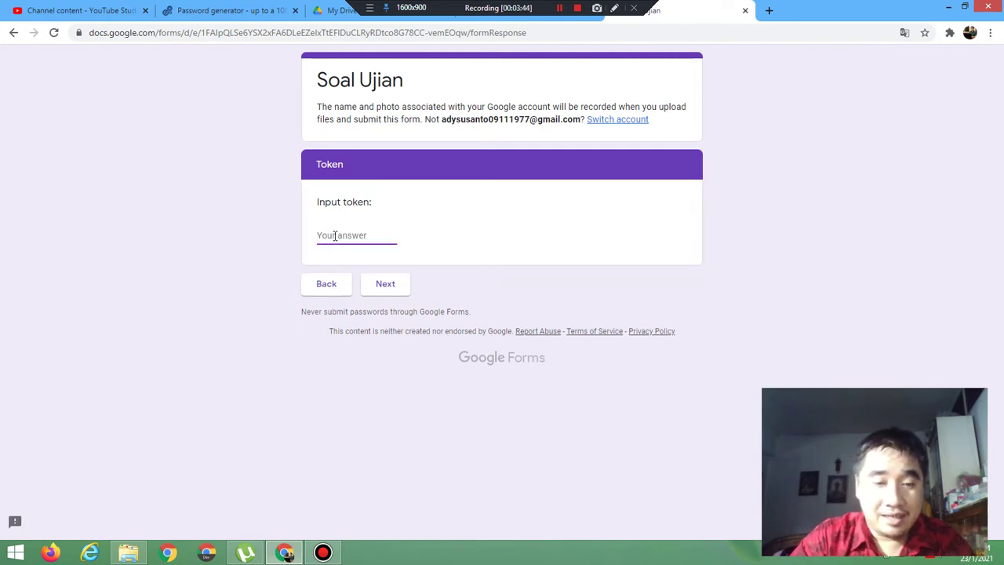
pyautogui.write('456')
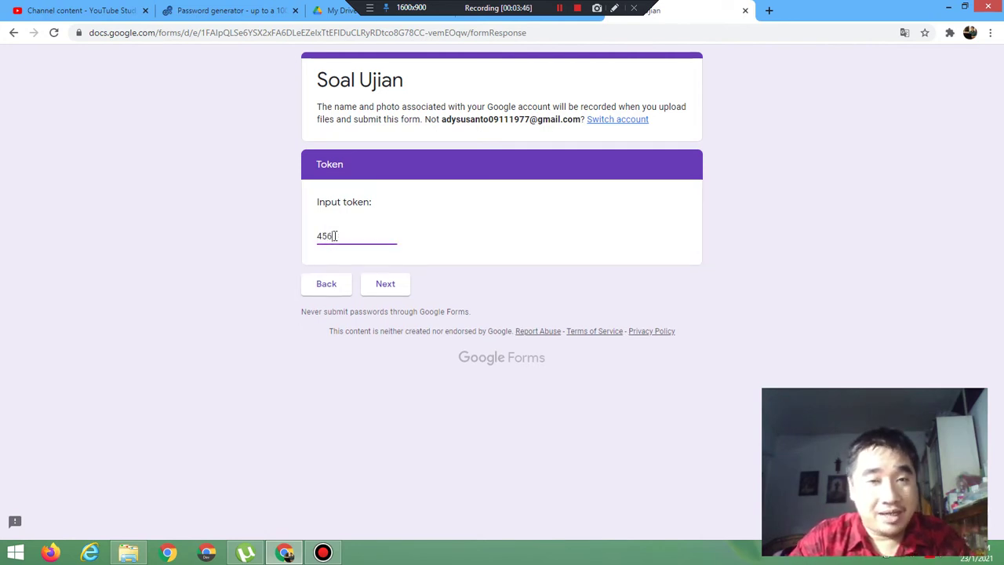
pyautogui.click(385, 284)
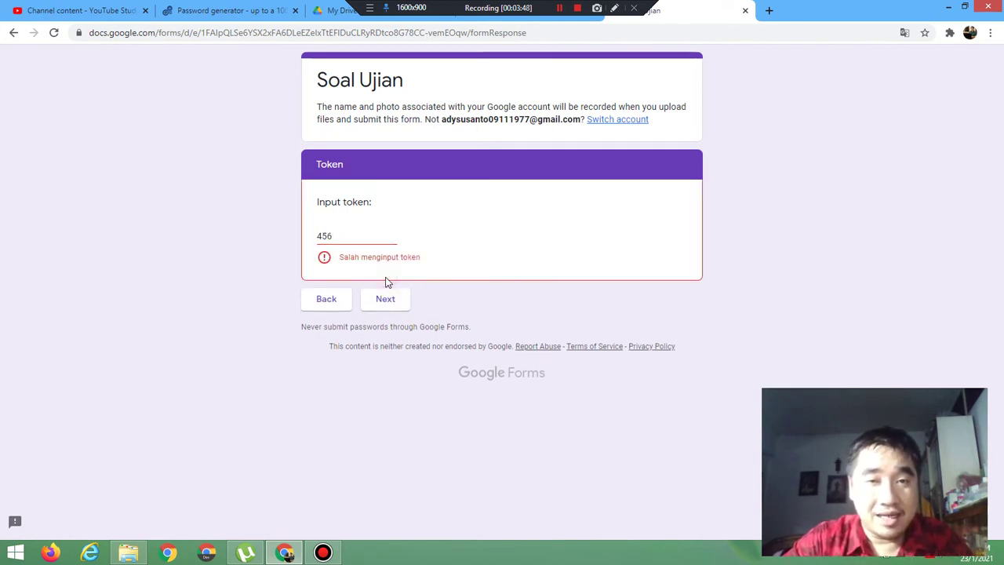
pyautogui.click(346, 235)
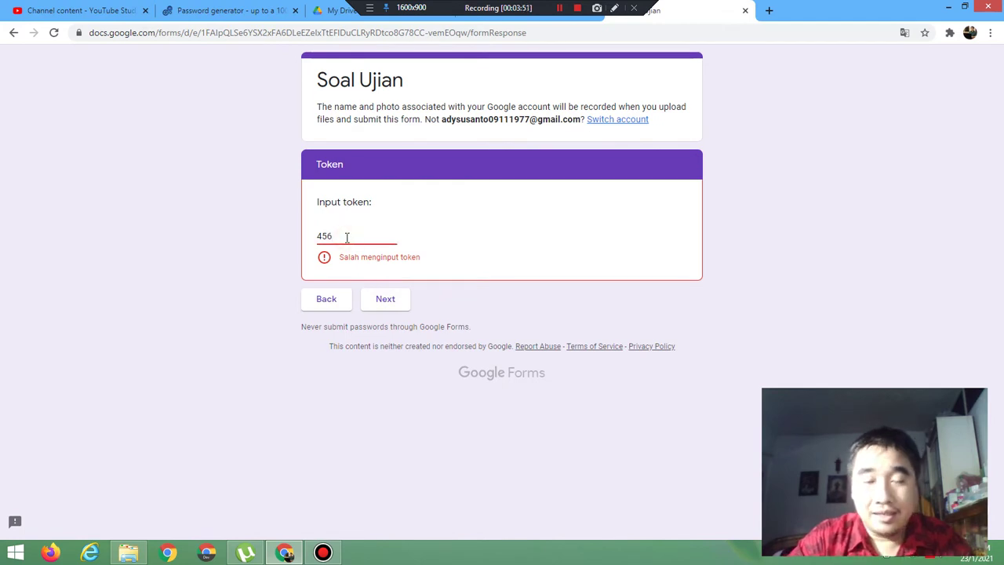
pyautogui.press('BackSpace')
pyautogui.press('BackSpace')
pyautogui.press('BackSpace')
pyautogui.write('123')
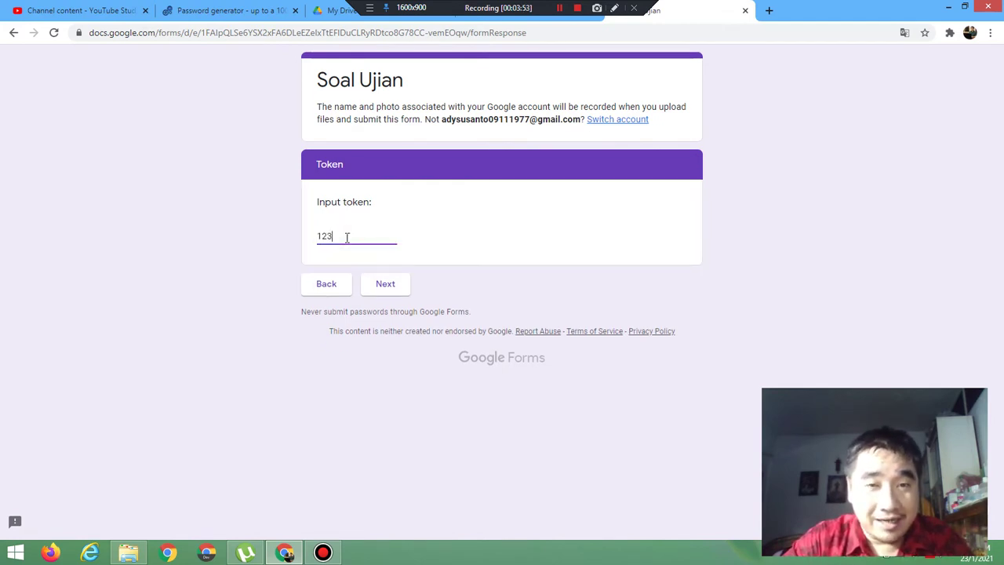
pyautogui.click(387, 287)
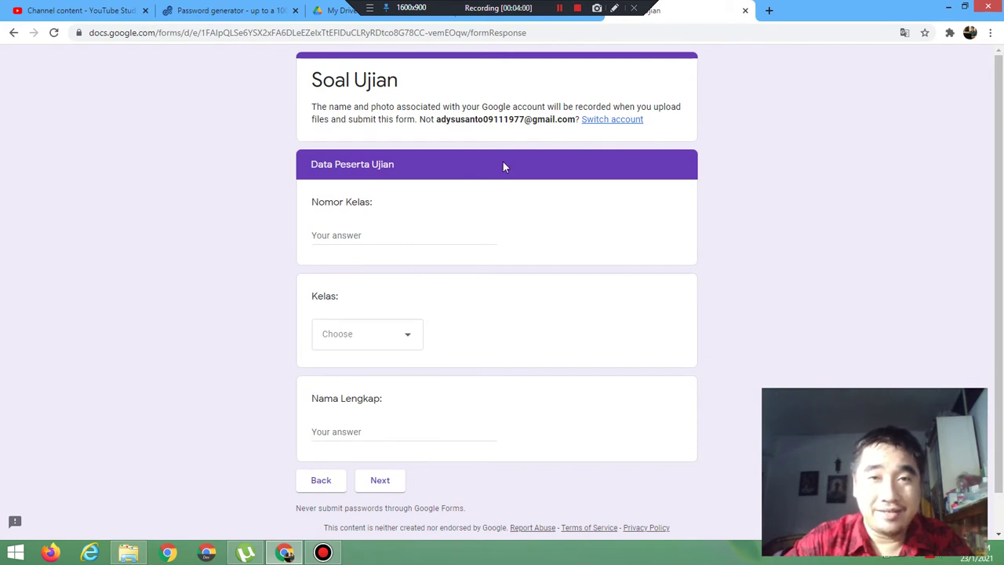
pyautogui.click(746, 11)
# Step: Leave the preview and change the token rule to Greater than 123, error 'Salah menginput token'
pyautogui.click(575, 104)
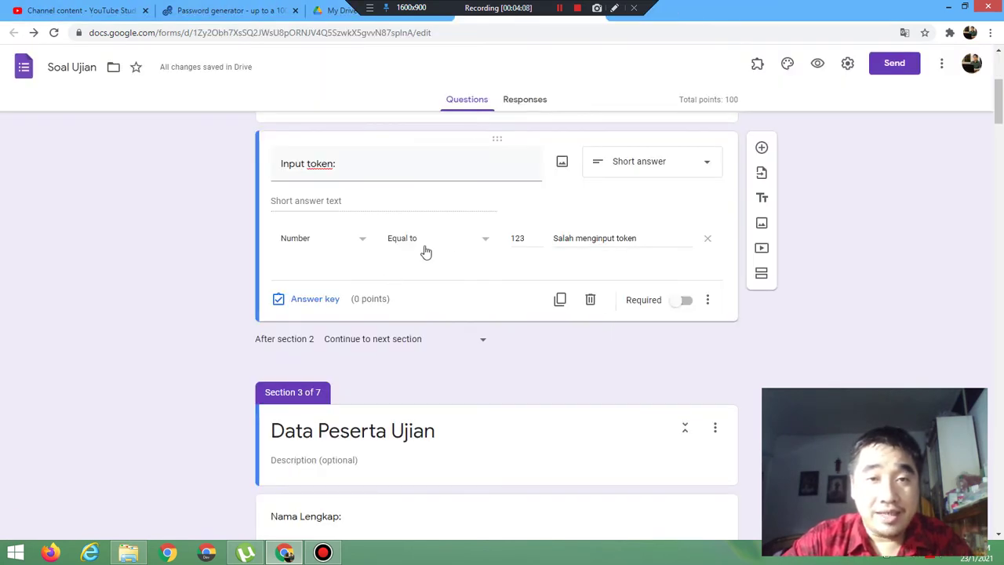
pyautogui.click(406, 239)
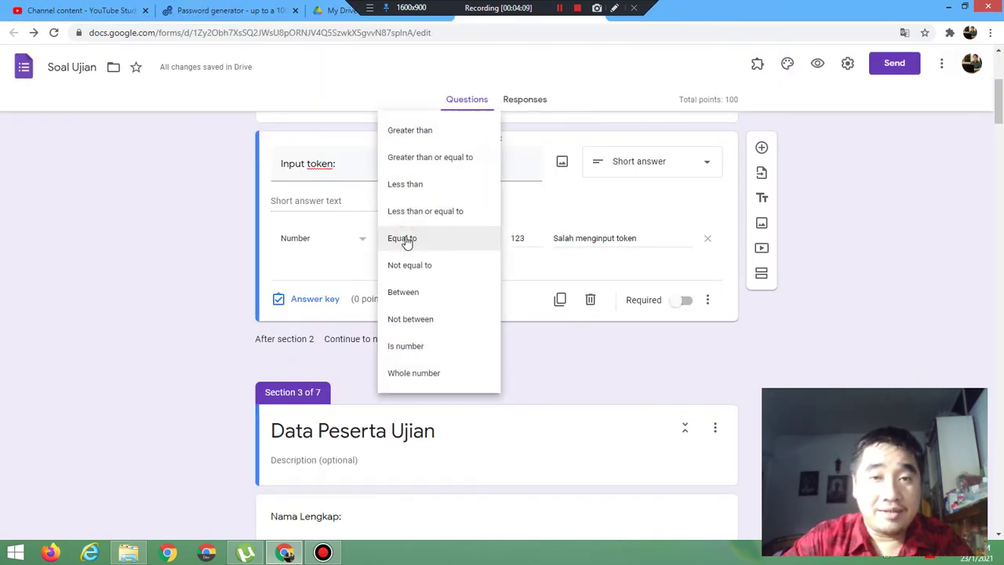
pyautogui.click(432, 134)
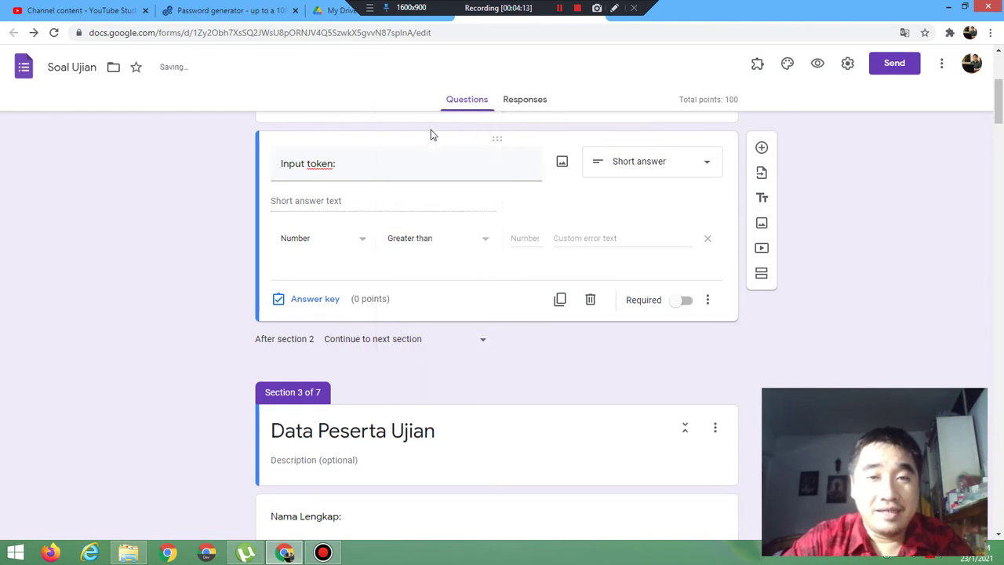
pyautogui.click(527, 239)
pyautogui.write('123')
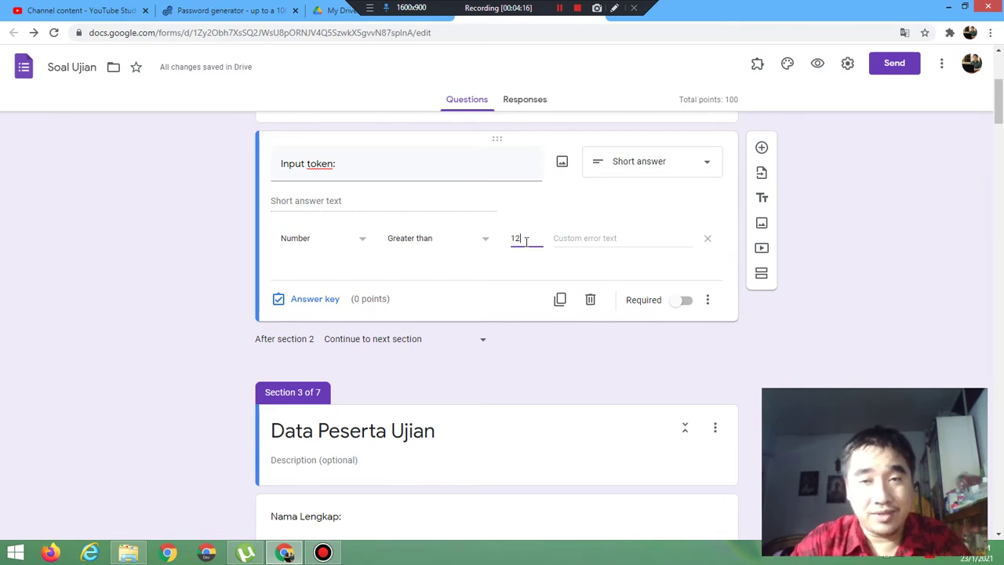
pyautogui.click(581, 240)
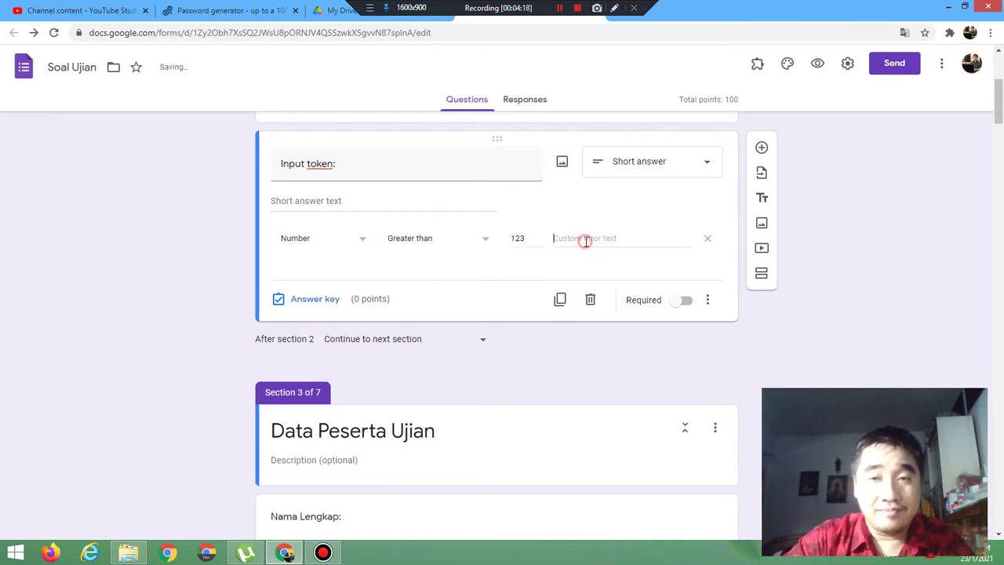
pyautogui.write('Sala')
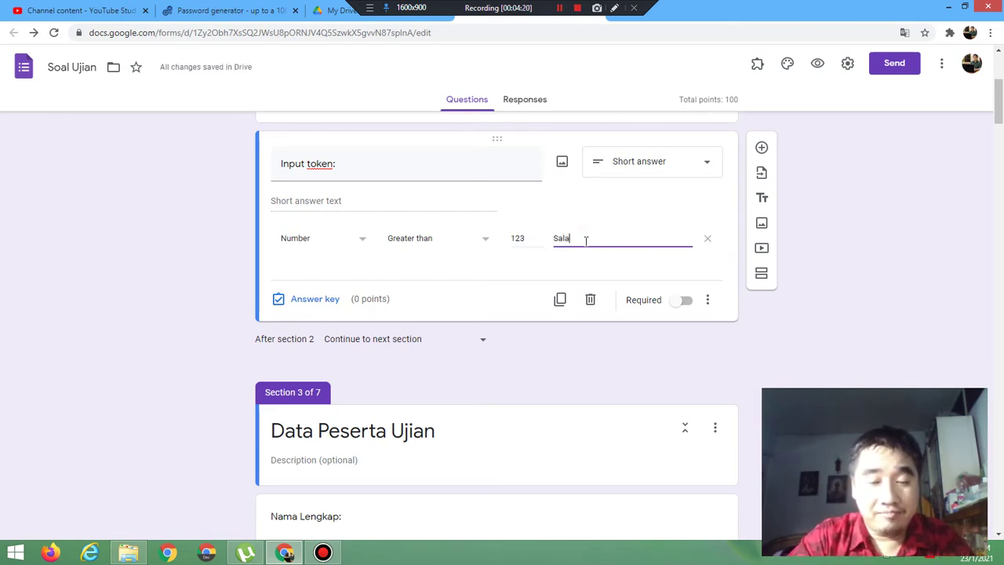
pyautogui.write('h menginput')
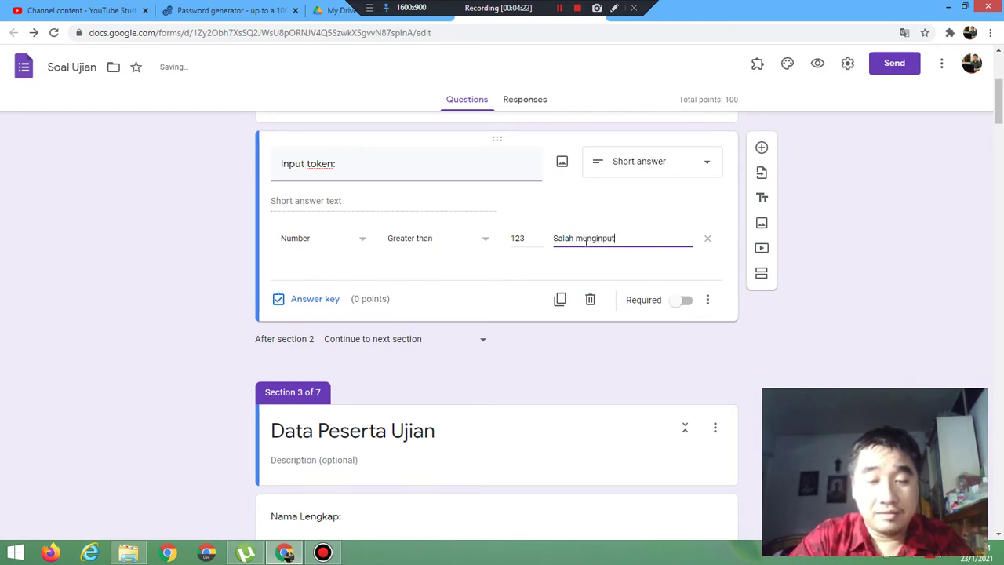
pyautogui.write(' token')
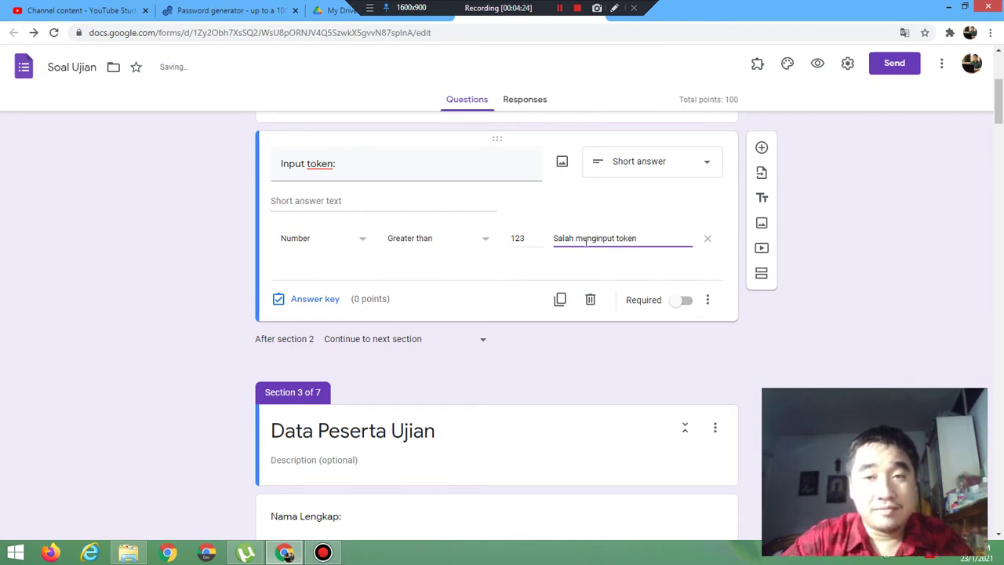
pyautogui.click(819, 66)
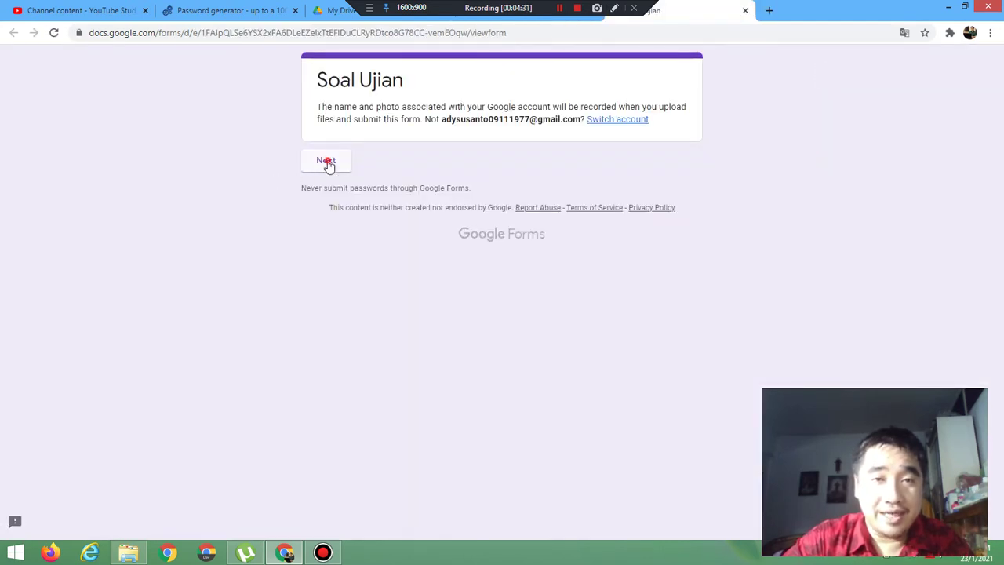
pyautogui.click(326, 161)
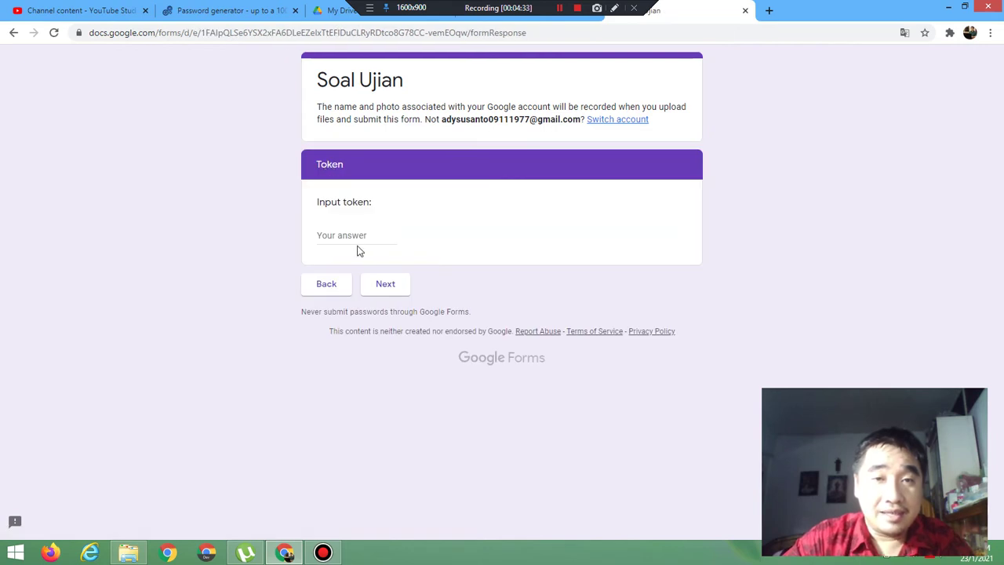
pyautogui.click(352, 236)
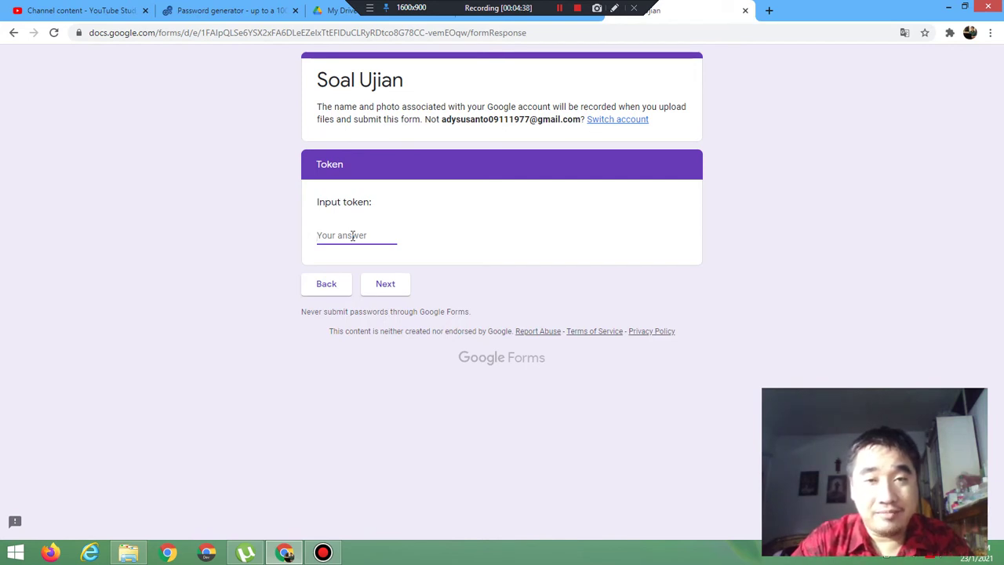
pyautogui.write('123')
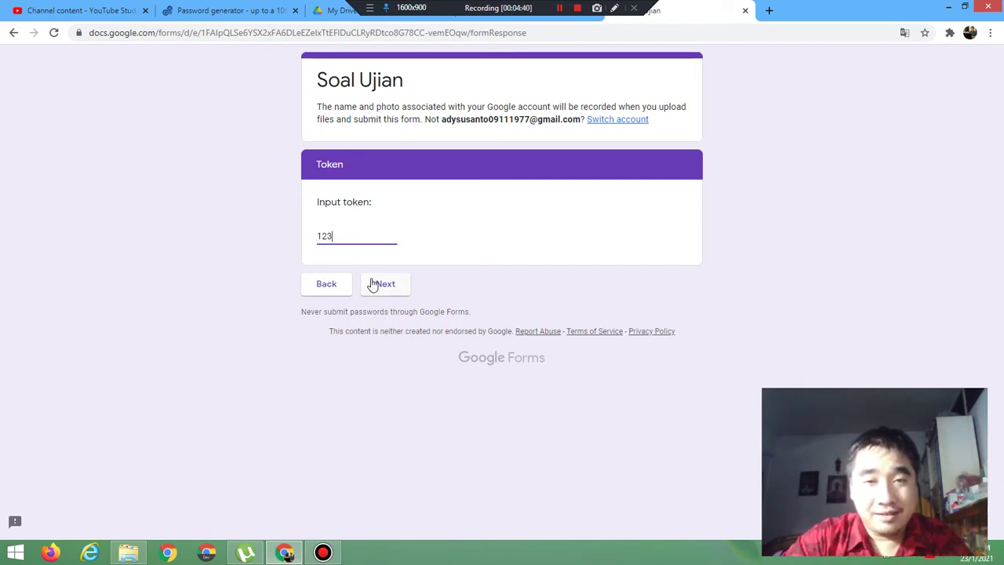
pyautogui.click(383, 285)
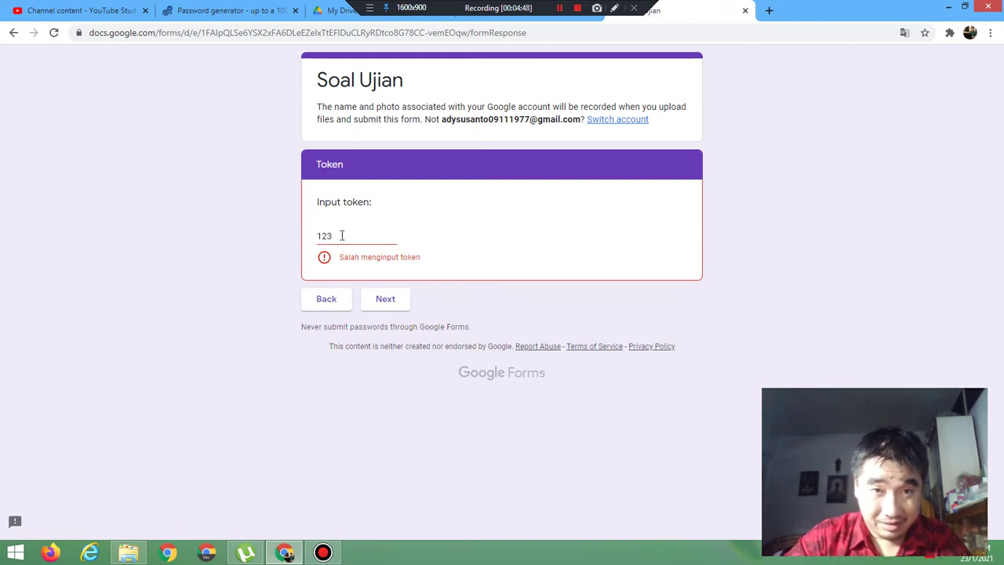
pyautogui.click(342, 236)
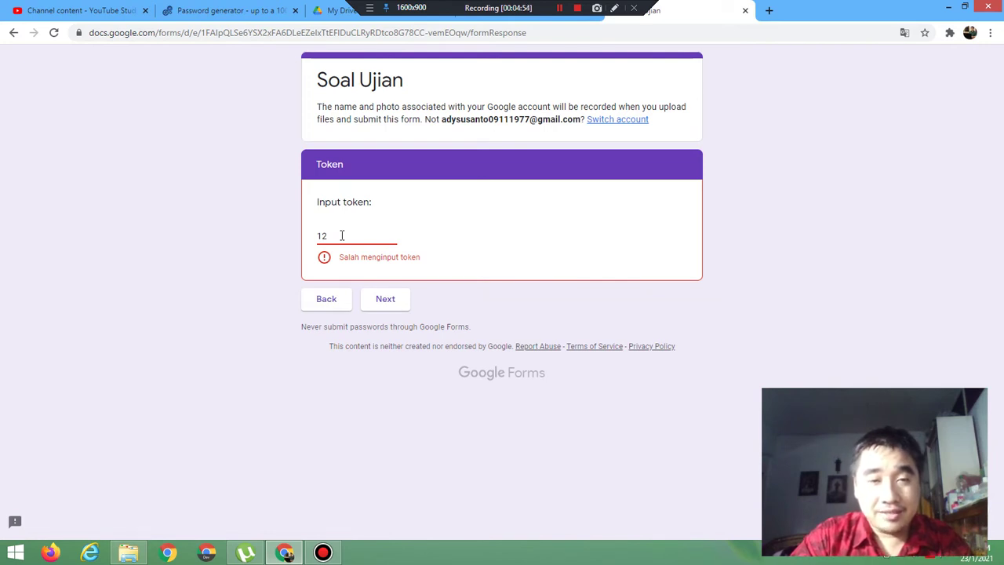
pyautogui.write('4')
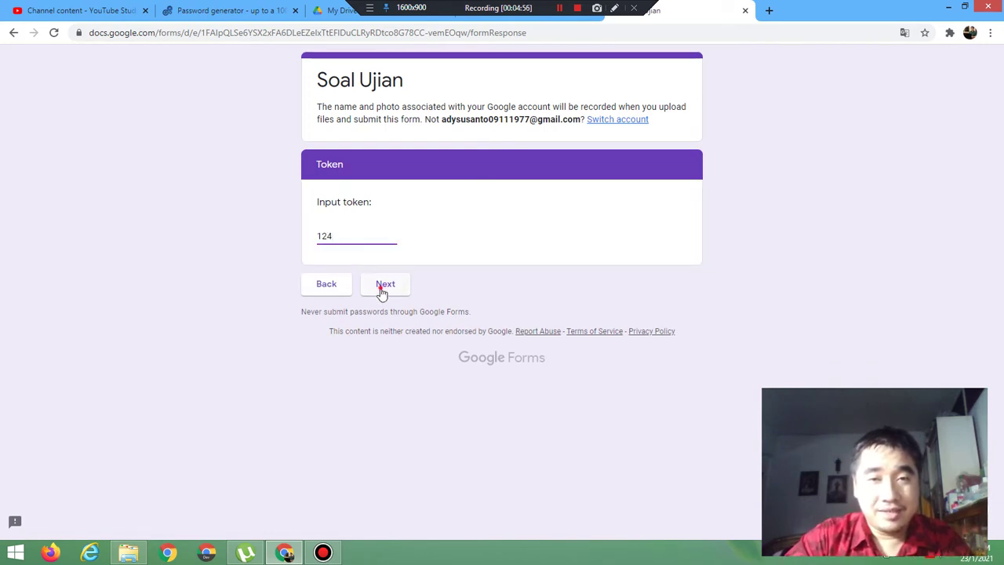
pyautogui.click(382, 291)
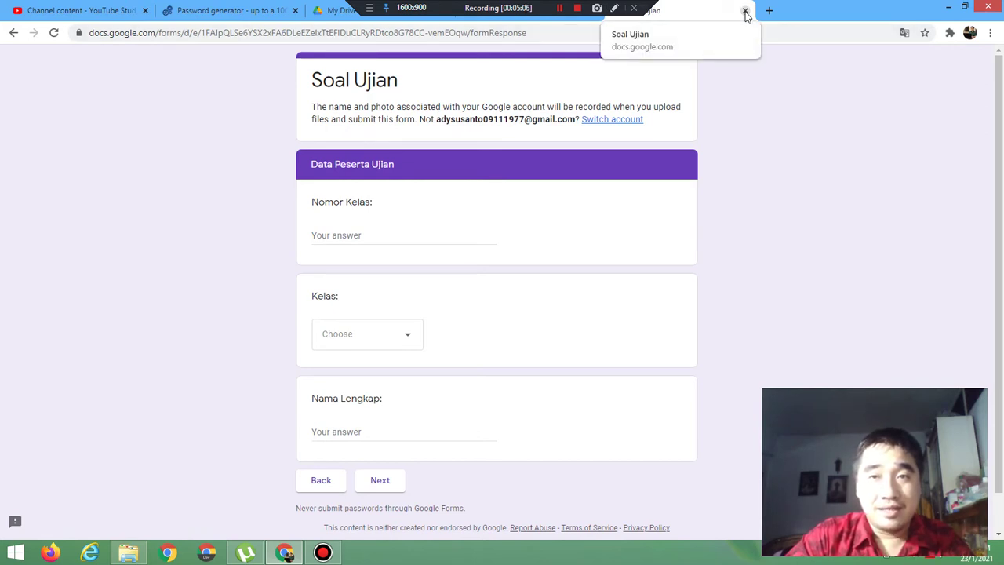
pyautogui.click(745, 15)
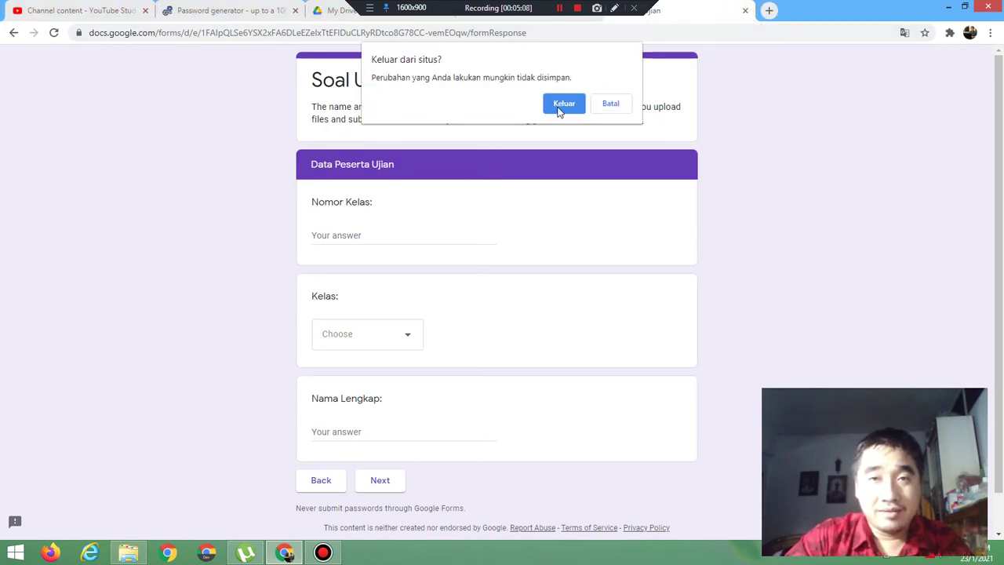
pyautogui.click(560, 107)
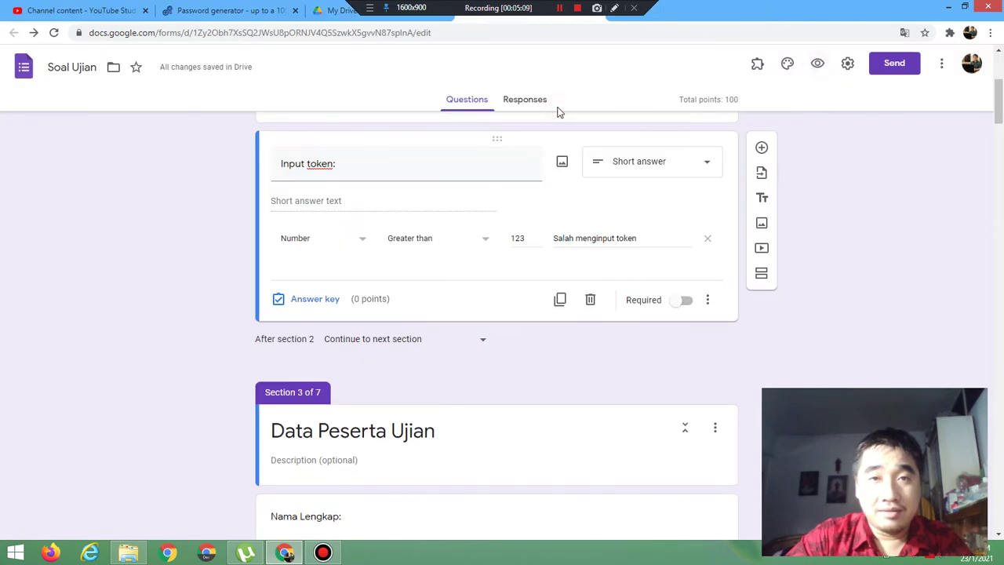
# Step: Change the token rule to Greater than or equal to 123, error 'Salah menginput token'
pyautogui.click(433, 239)
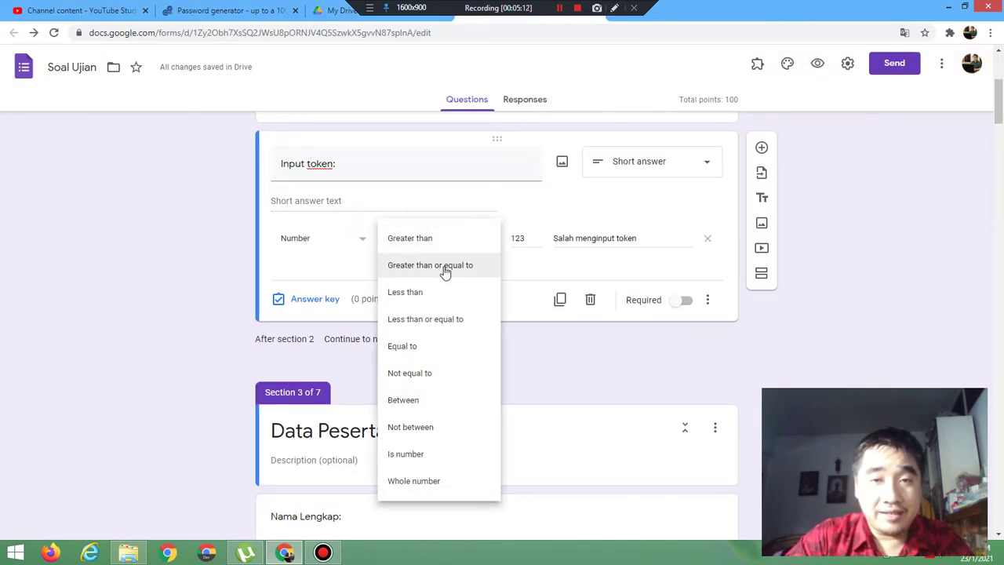
pyautogui.click(443, 268)
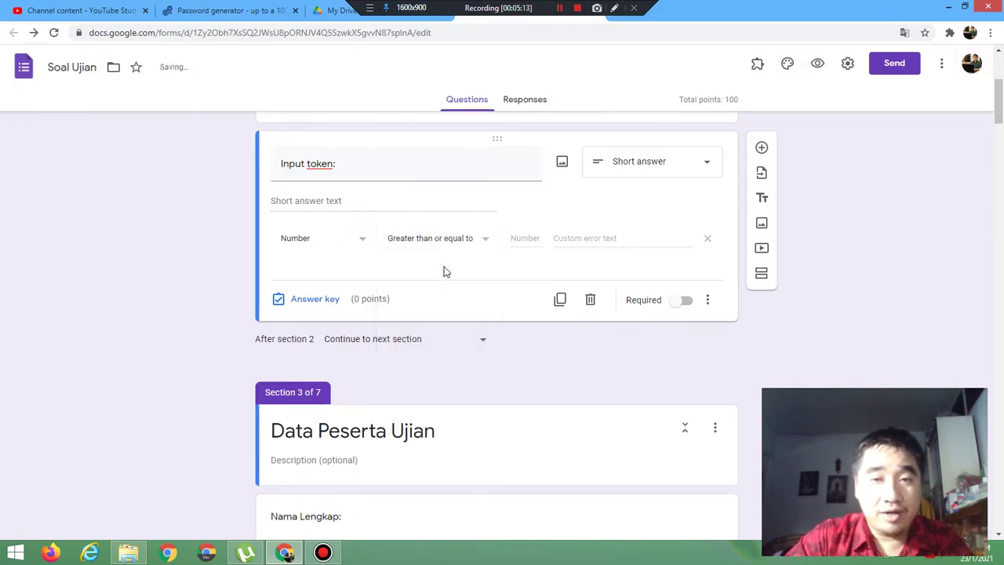
pyautogui.click(528, 237)
pyautogui.write('123')
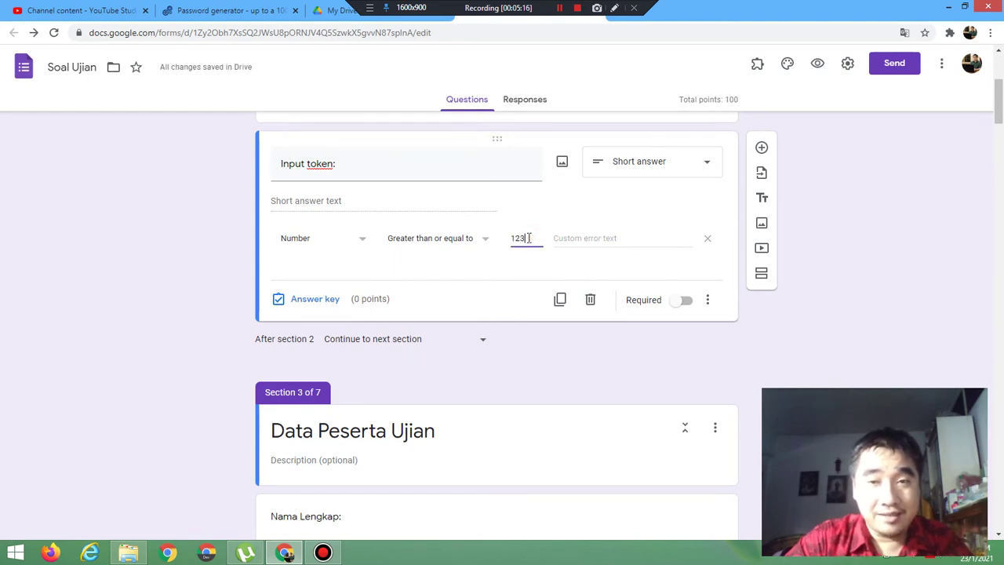
pyautogui.click(588, 239)
pyautogui.write('Sa')
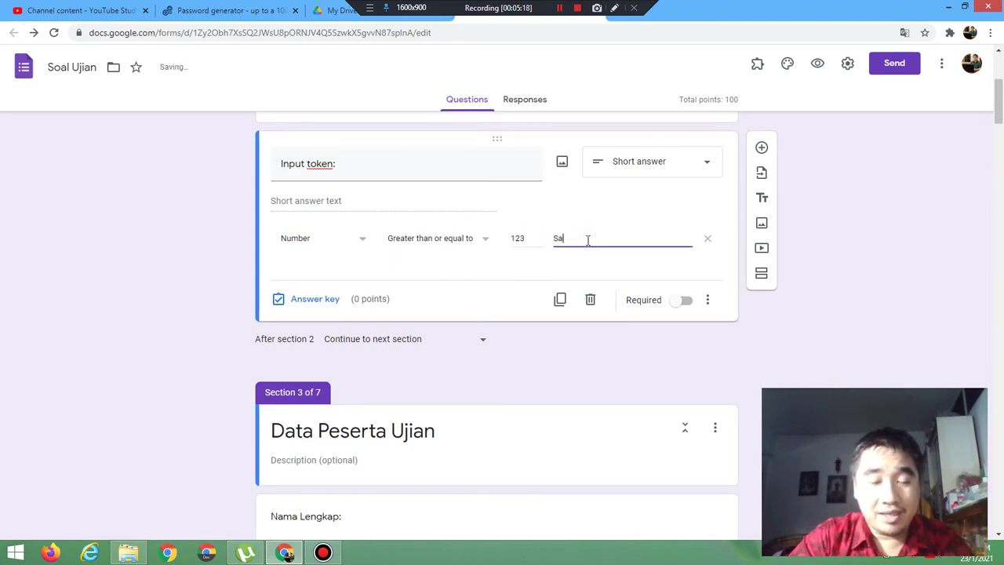
pyautogui.write('lah mengin')
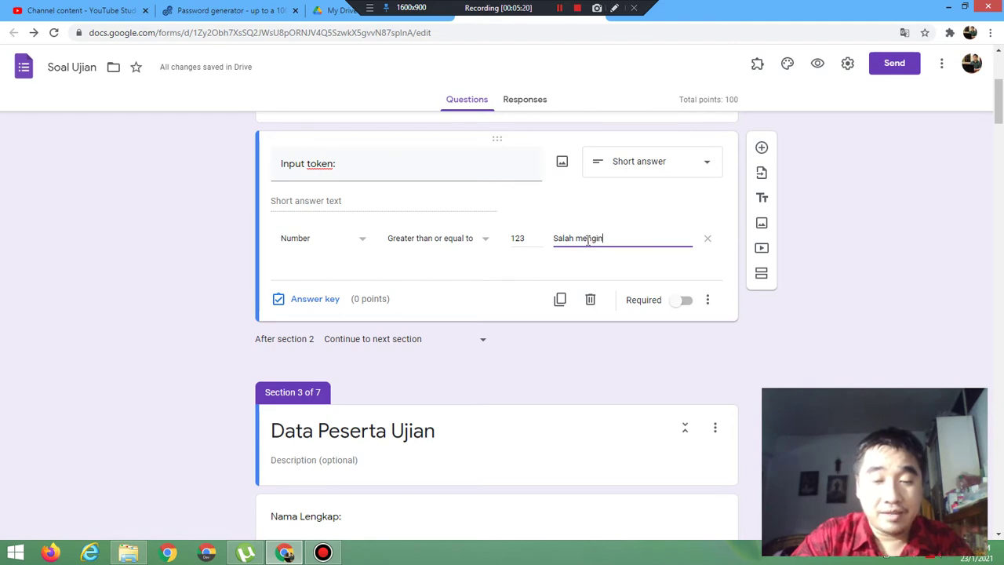
pyautogui.write('put token')
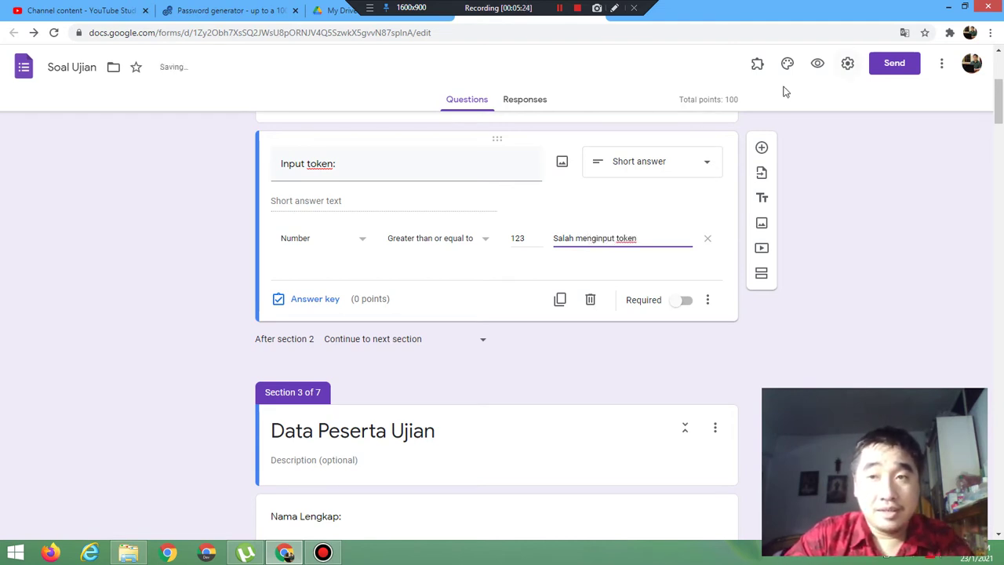
pyautogui.click(817, 70)
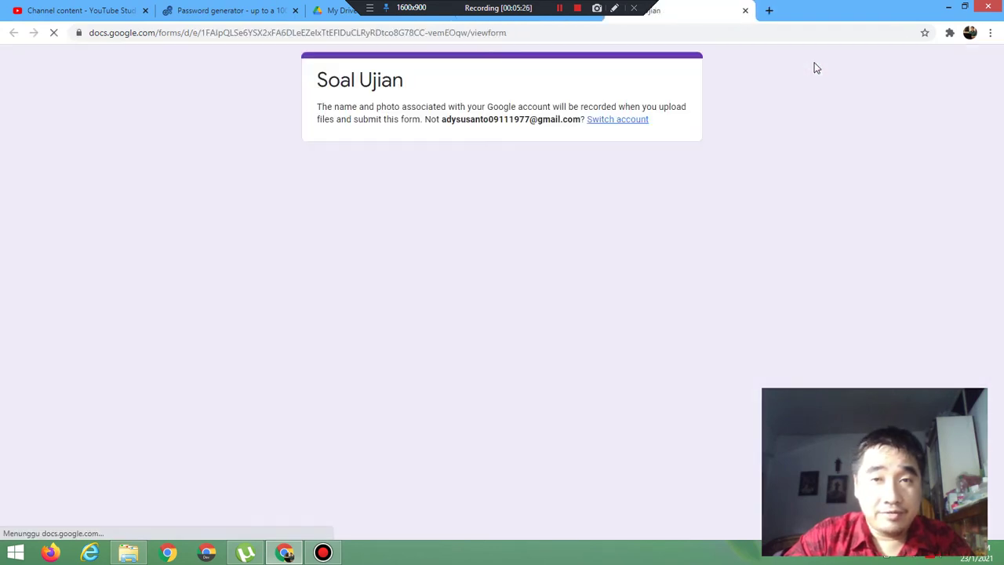
pyautogui.click(338, 160)
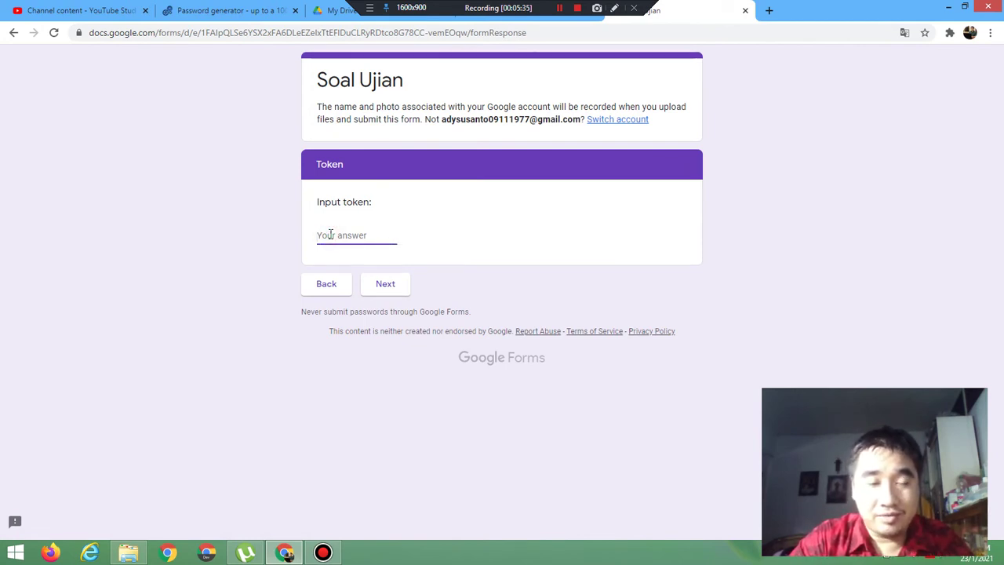
pyautogui.write('12')
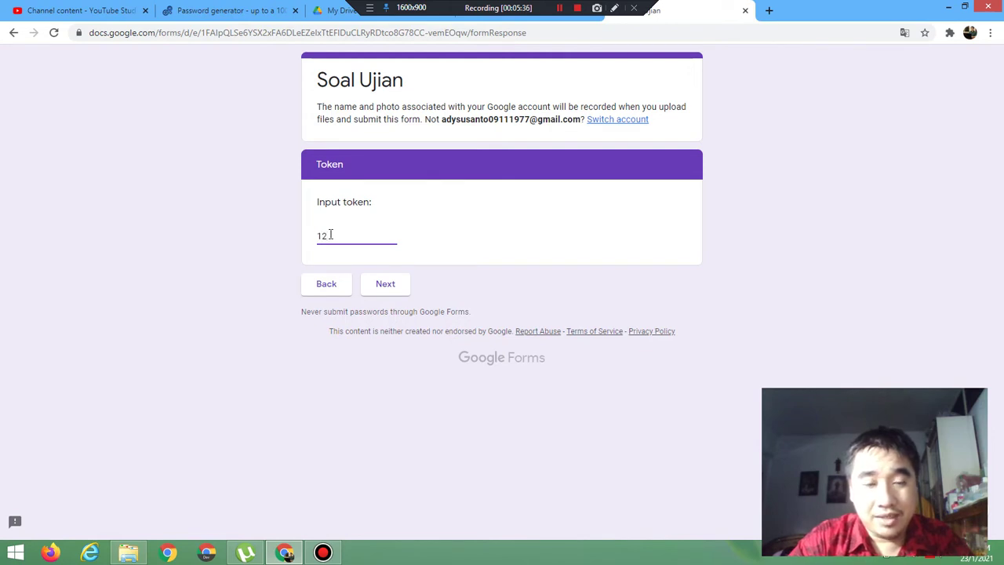
pyautogui.write('2')
pyautogui.click(385, 286)
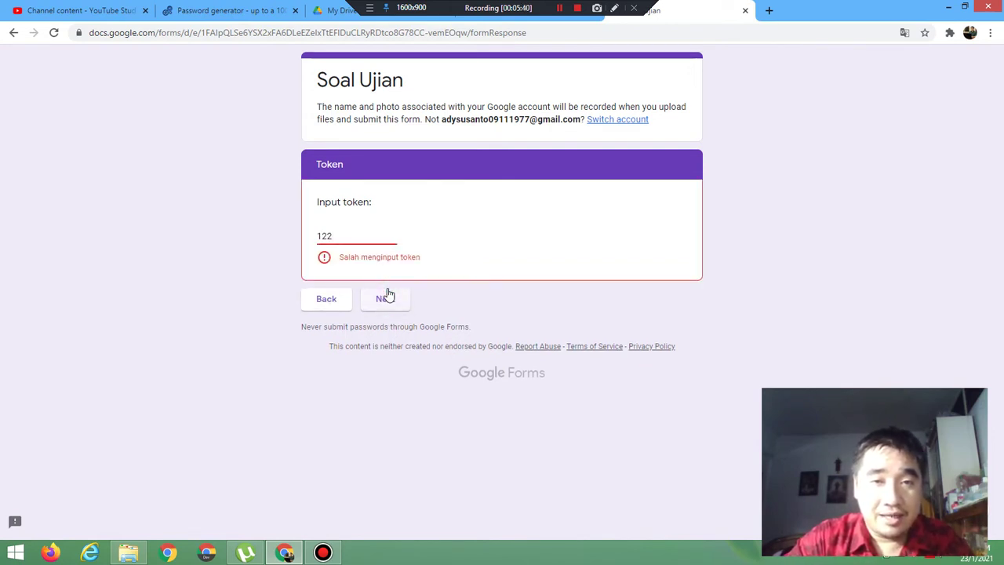
pyautogui.click(350, 233)
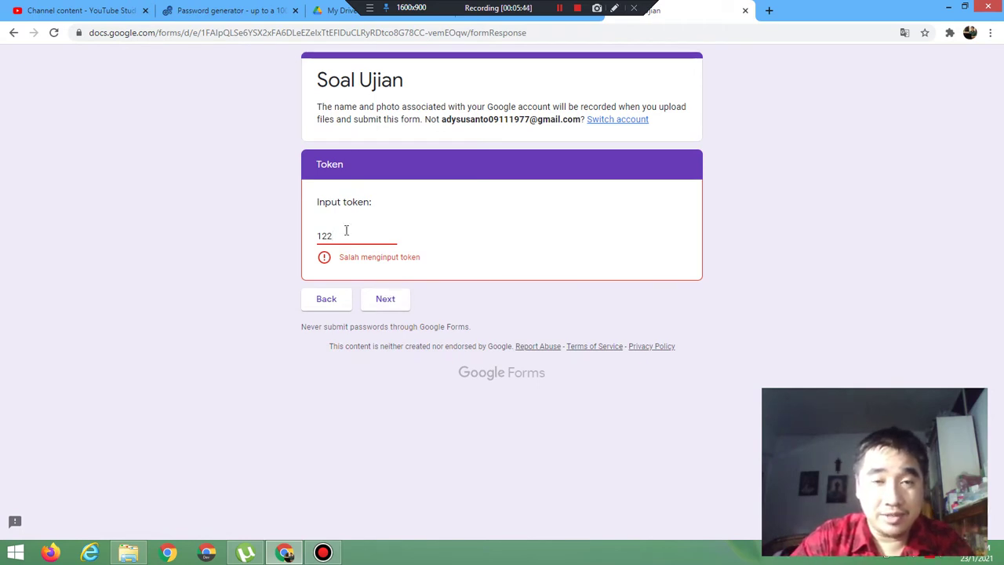
pyautogui.write('3')
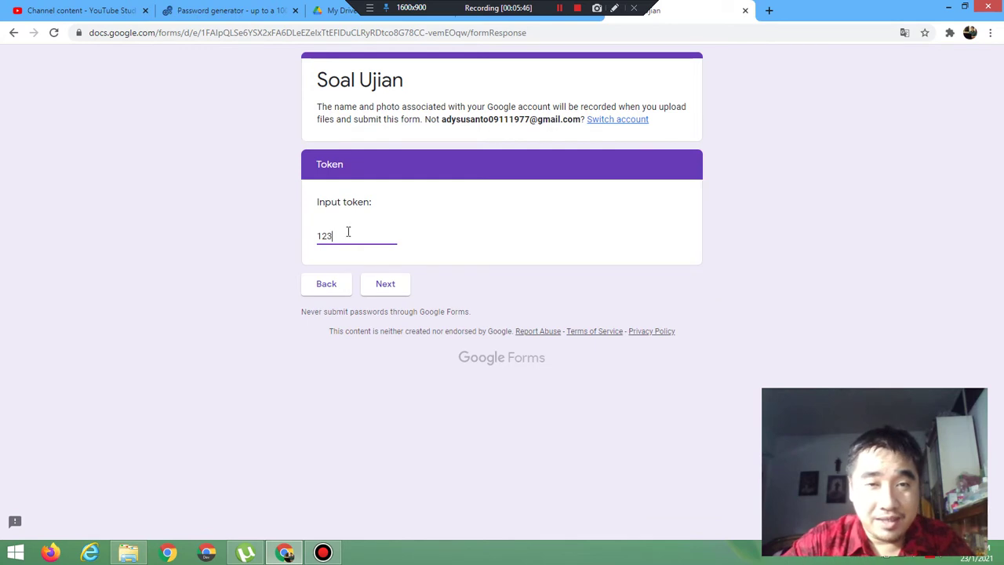
pyautogui.click(382, 285)
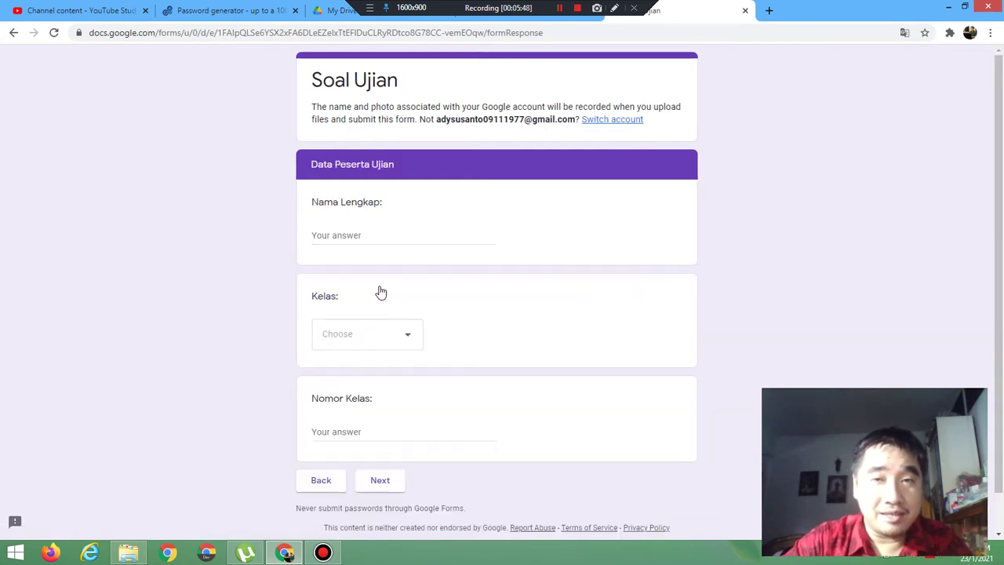
pyautogui.click(747, 13)
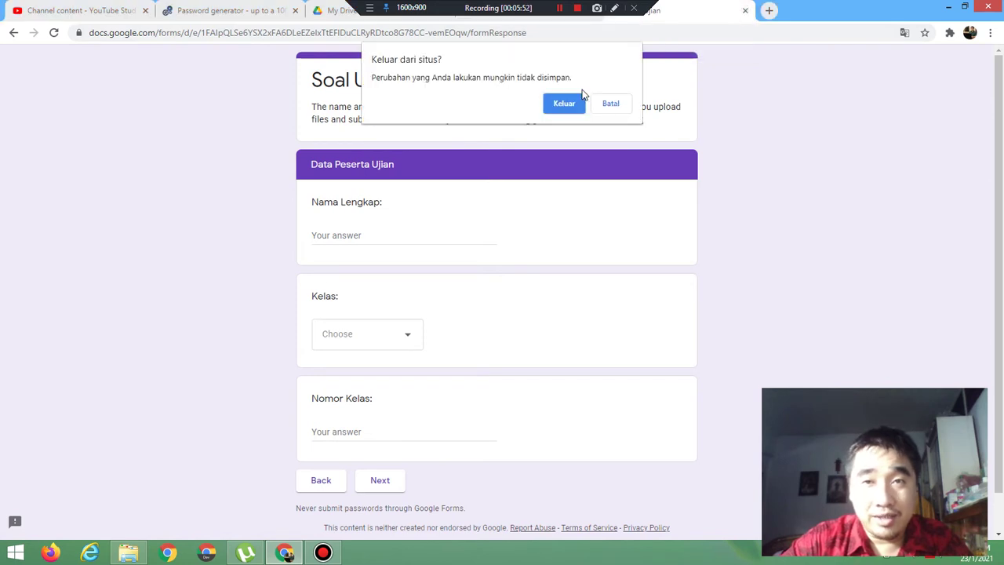
pyautogui.click(561, 111)
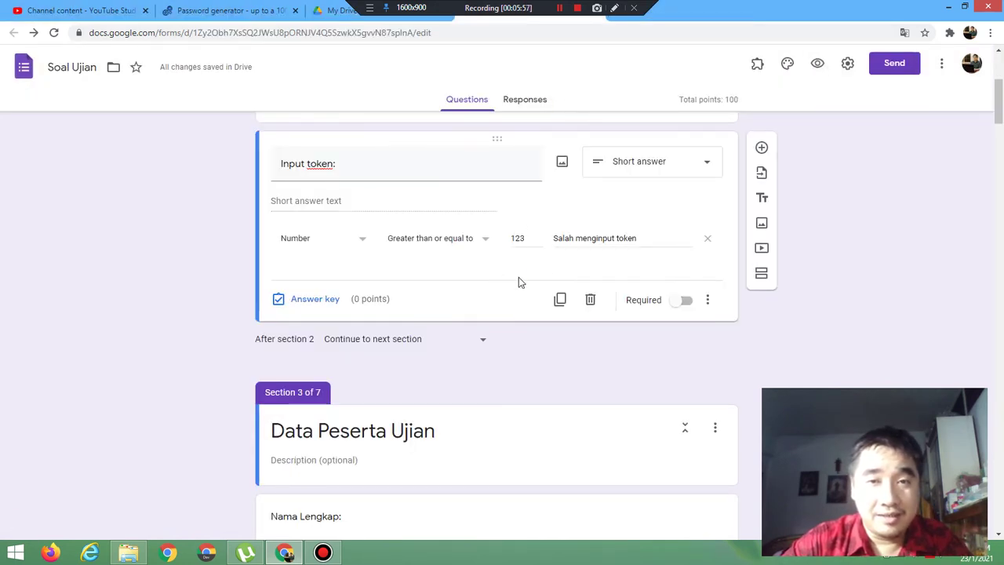
# Step: Change the token rule to Less than 123, error 'Salah Menginput Token'
pyautogui.click(442, 245)
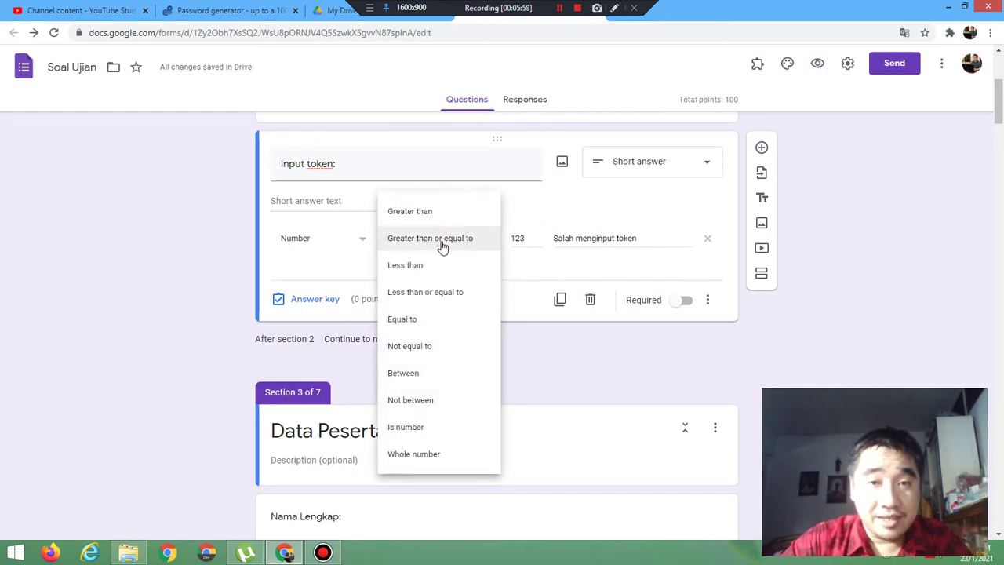
pyautogui.click(429, 271)
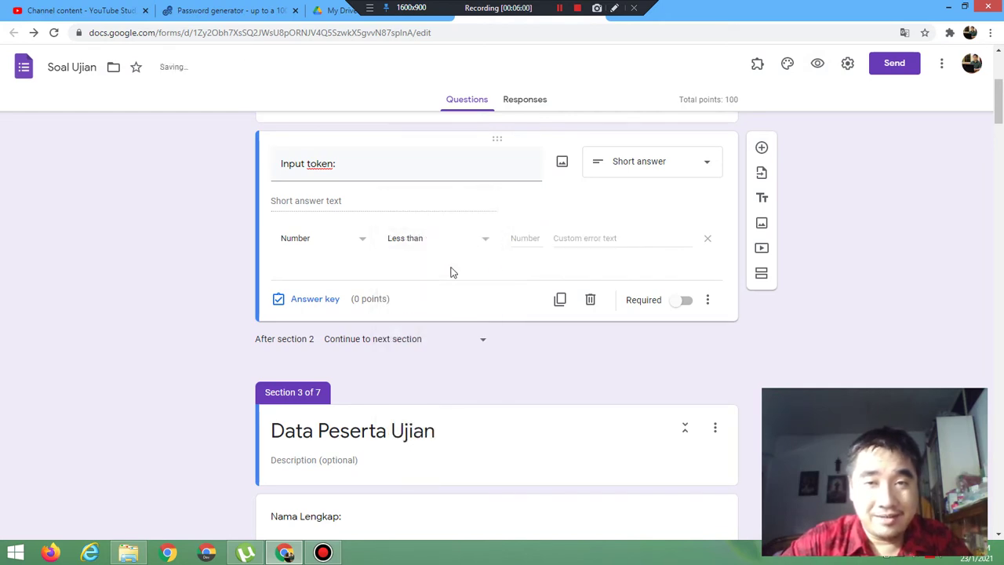
pyautogui.click(526, 236)
pyautogui.write('123')
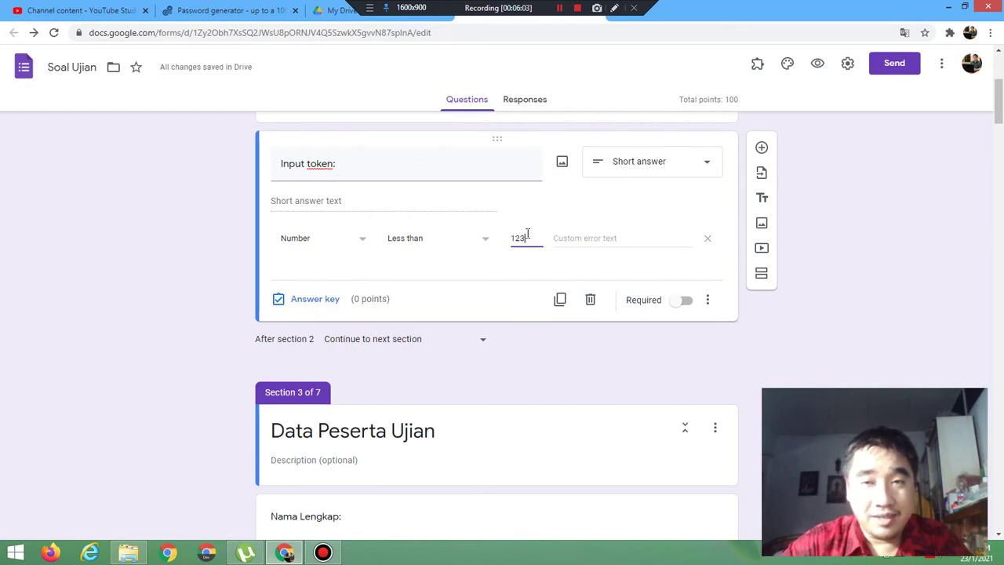
pyautogui.click(573, 237)
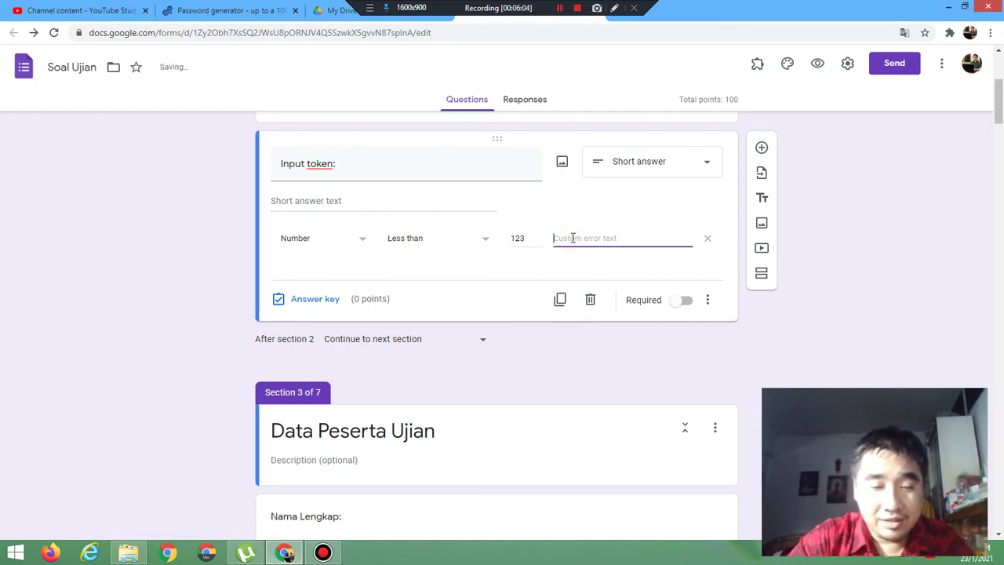
pyautogui.write('Salah')
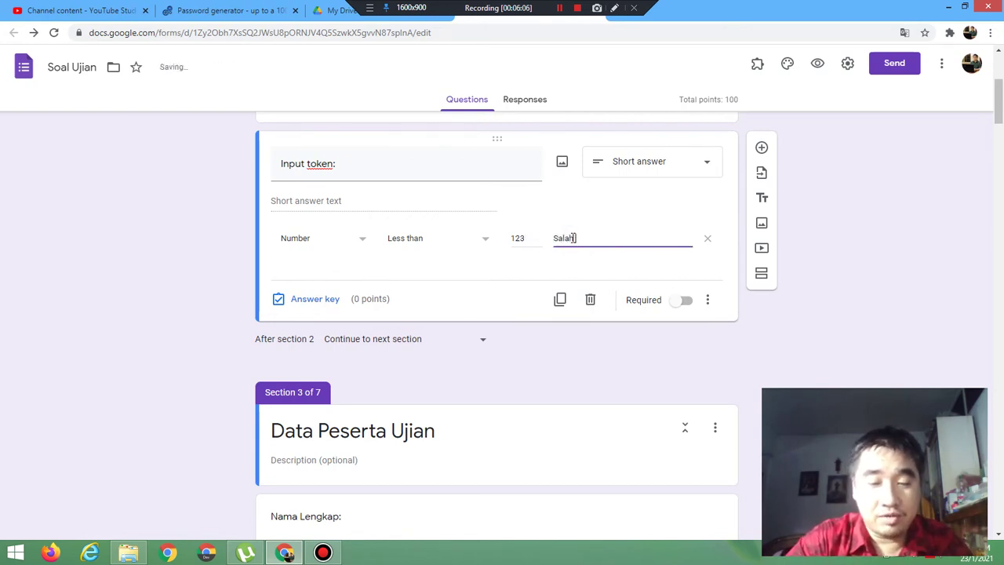
pyautogui.write(' Menginput')
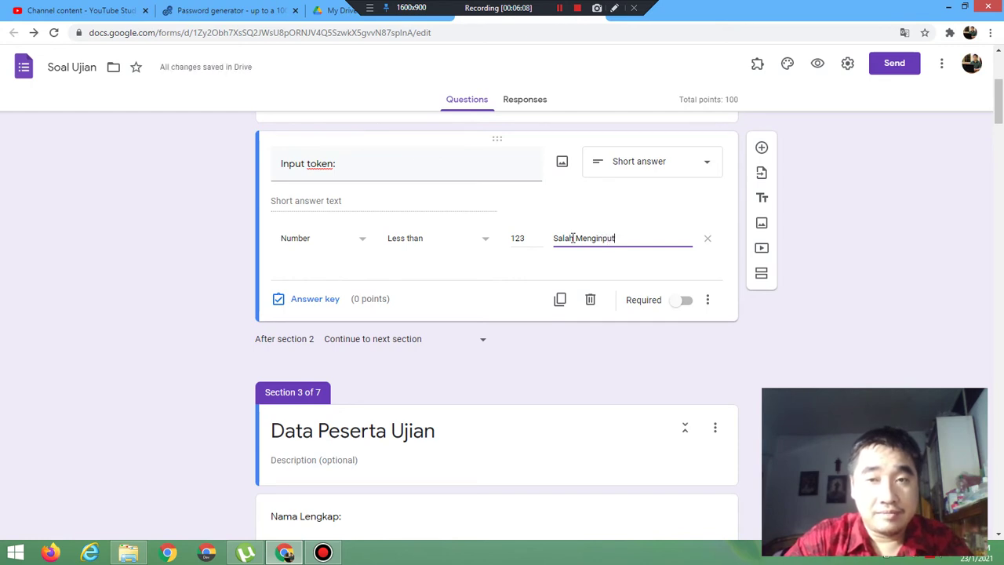
pyautogui.write(' Token')
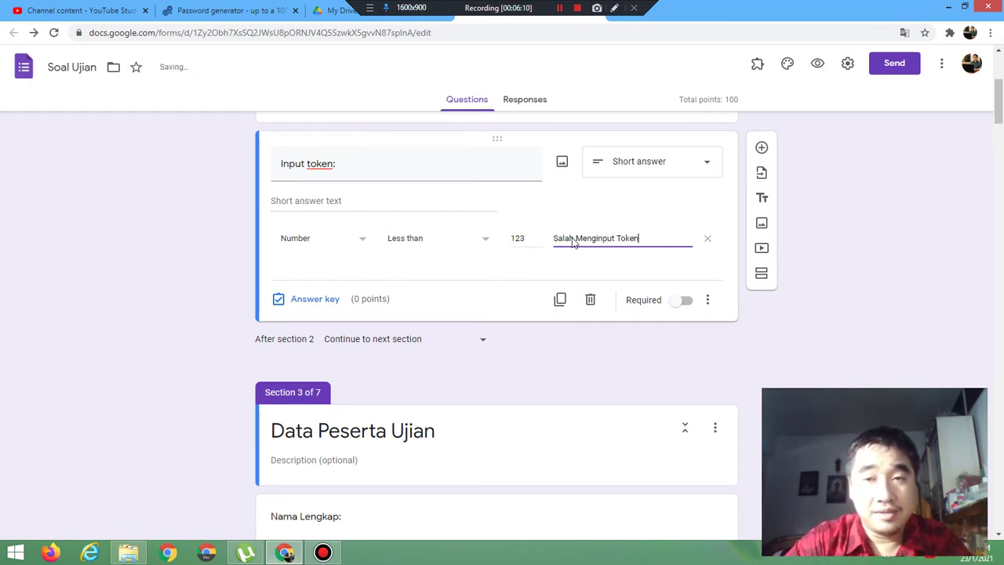
pyautogui.click(817, 65)
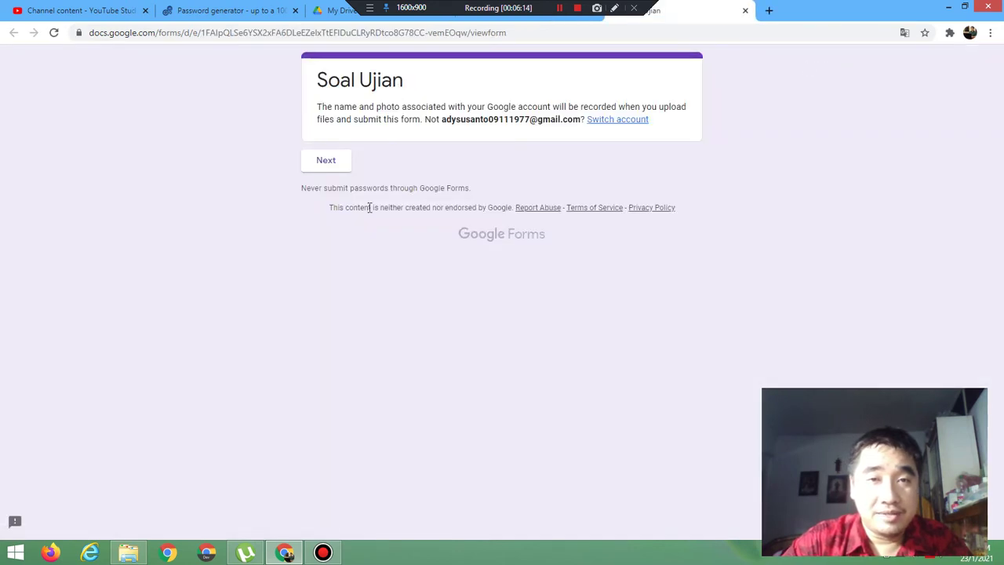
pyautogui.click(333, 164)
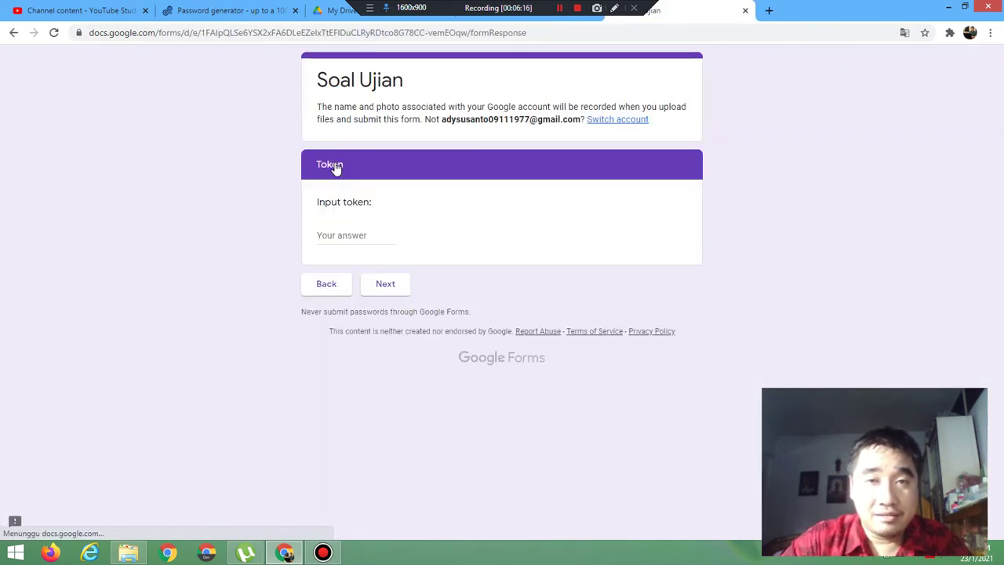
pyautogui.click(368, 234)
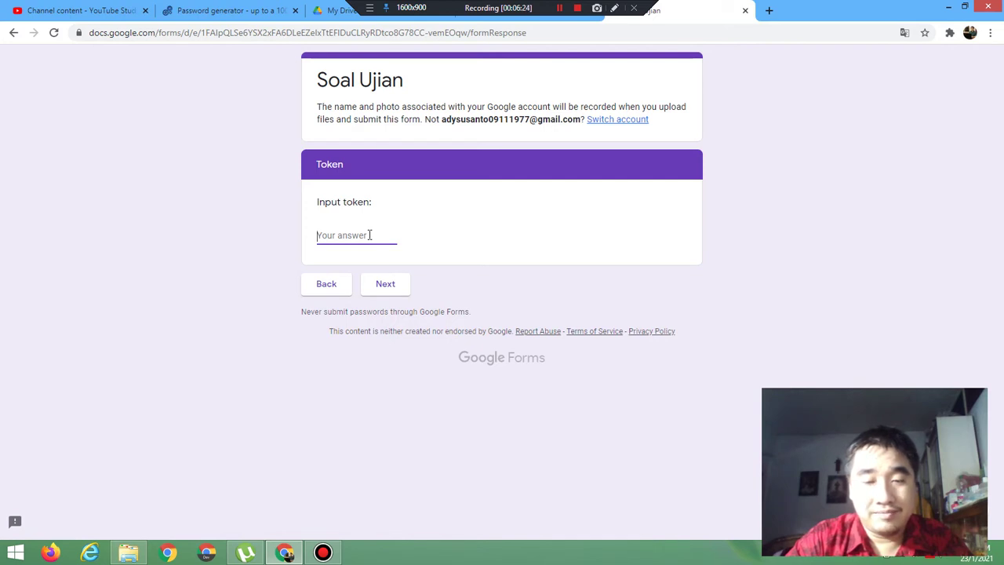
pyautogui.write('123')
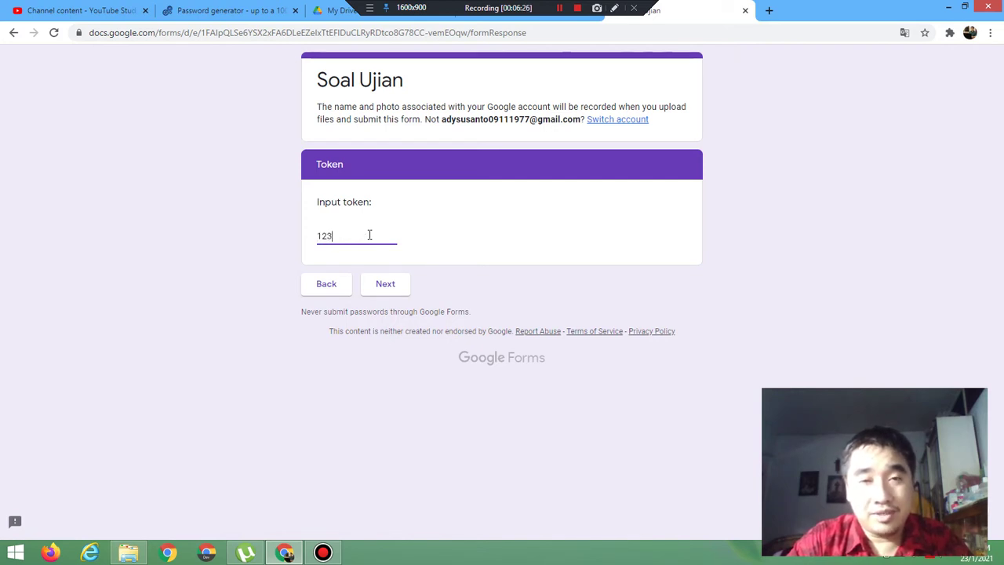
pyautogui.click(383, 284)
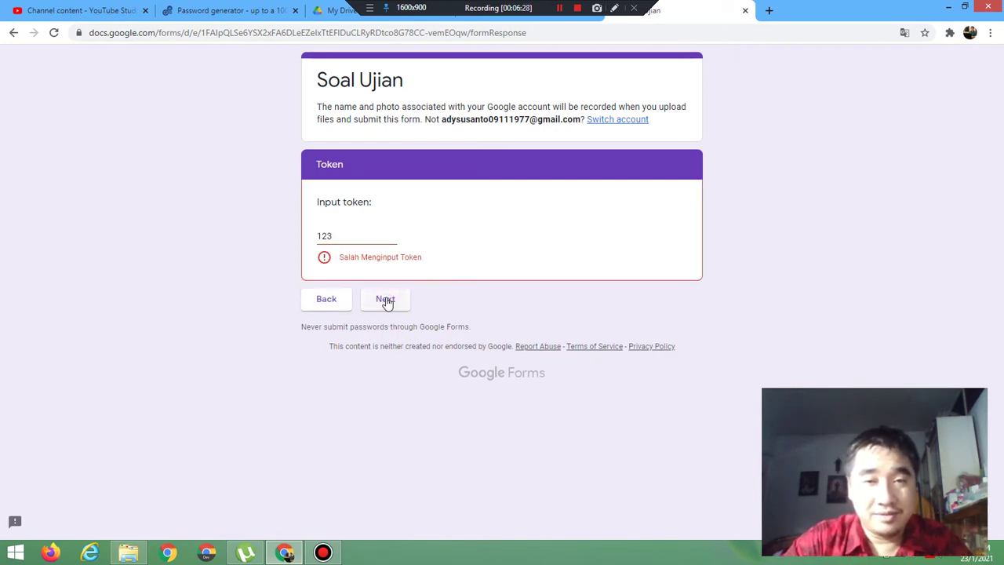
pyautogui.click(365, 238)
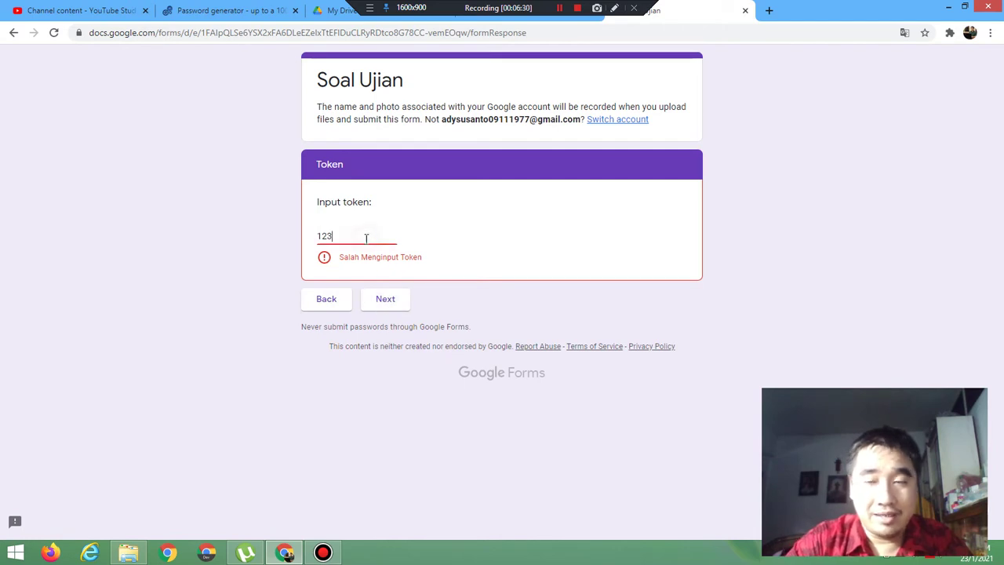
pyautogui.press('BackSpace')
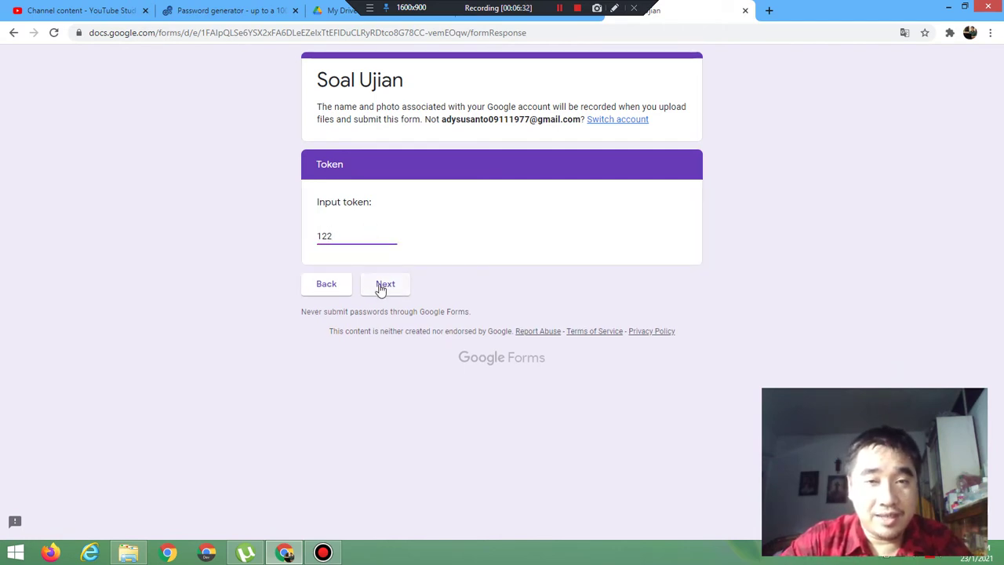
pyautogui.click(383, 284)
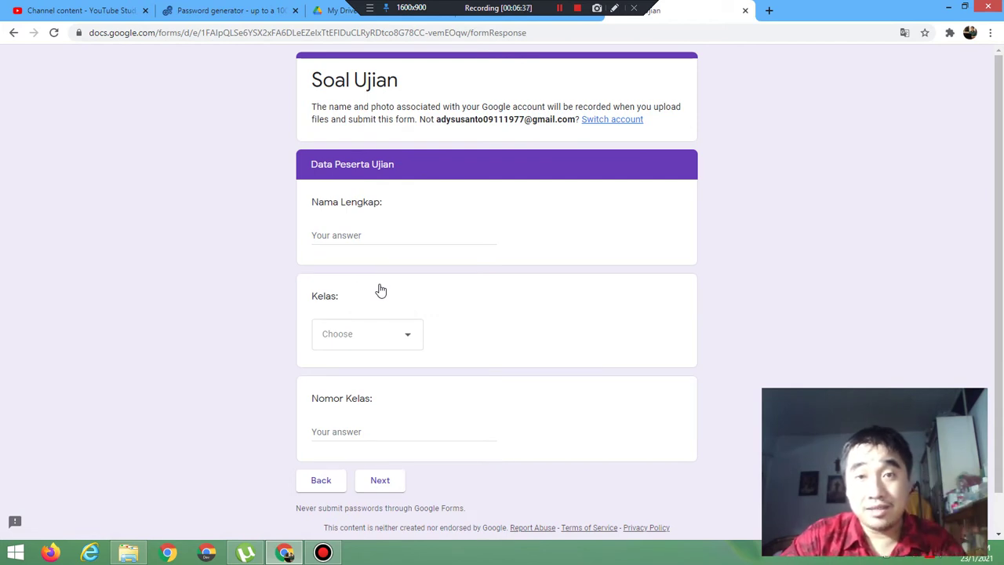
pyautogui.click(746, 10)
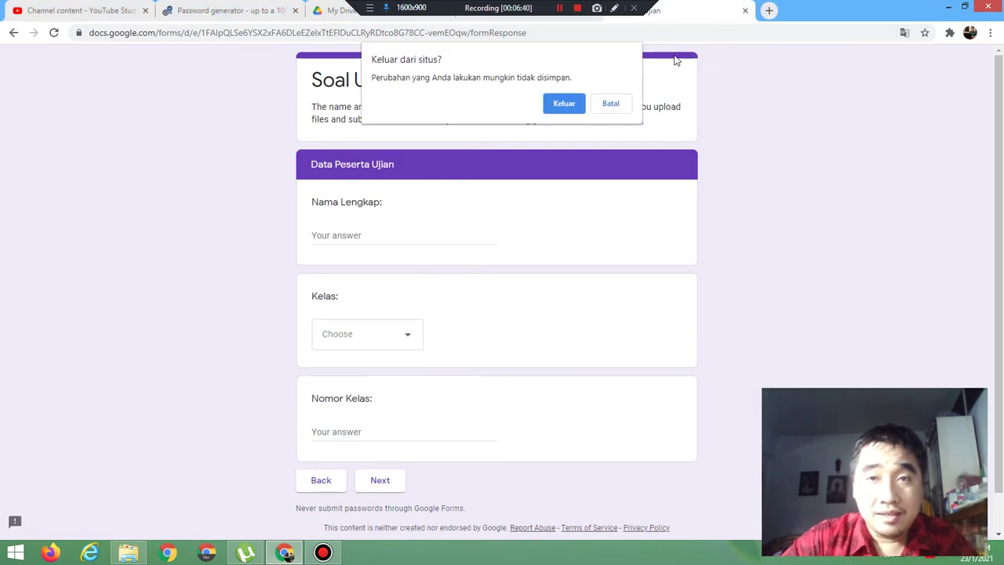
pyautogui.click(563, 102)
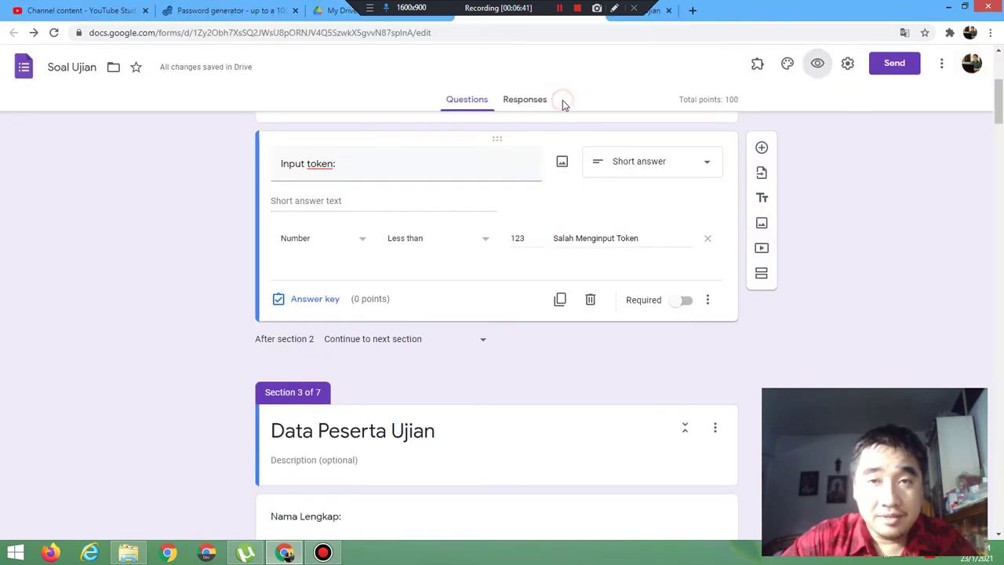
# Step: Change the token rule to Less than or equal to 123, error 'Salah Menginput Token'
pyautogui.click(488, 245)
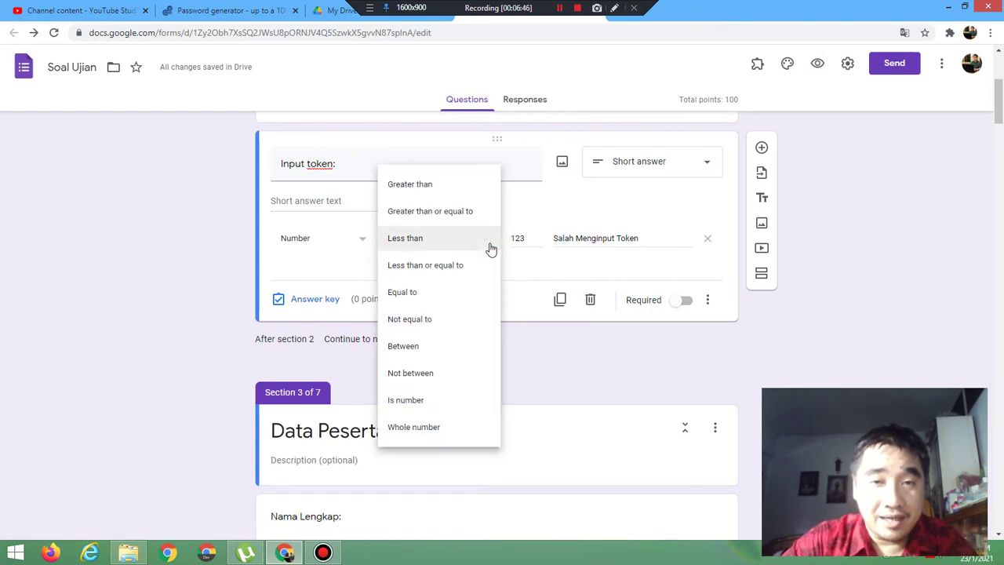
pyautogui.click(455, 276)
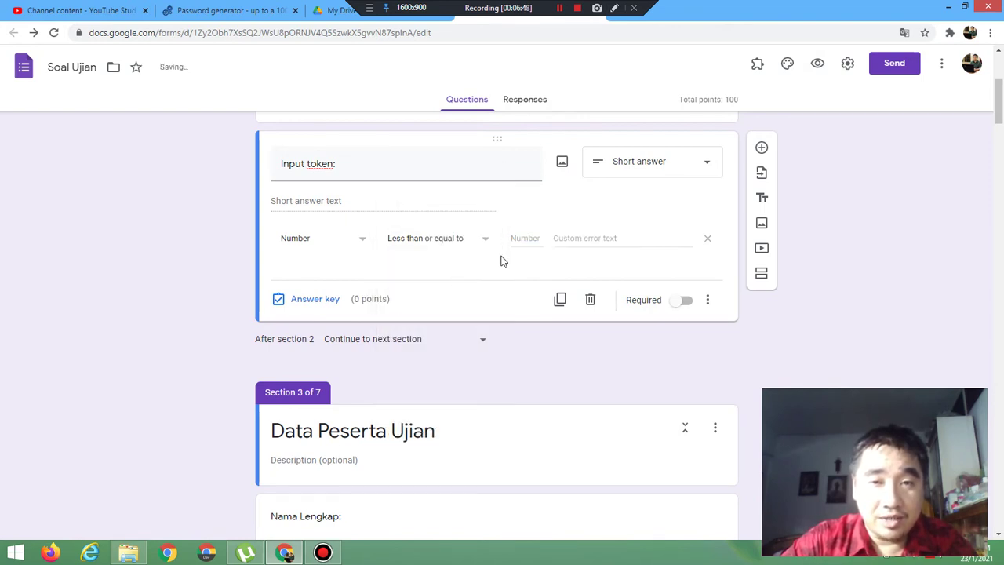
pyautogui.click(525, 236)
pyautogui.write('123')
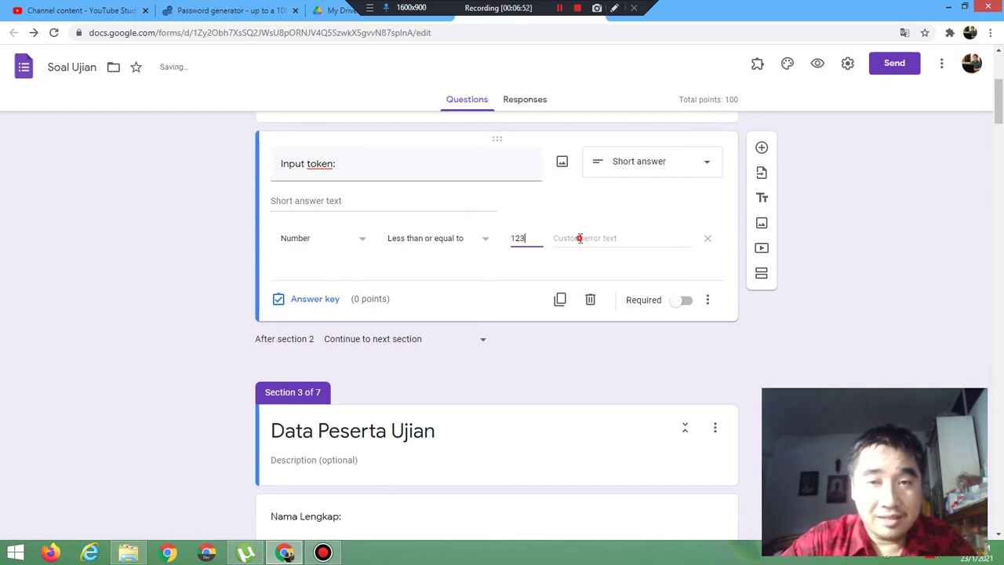
pyautogui.click(581, 238)
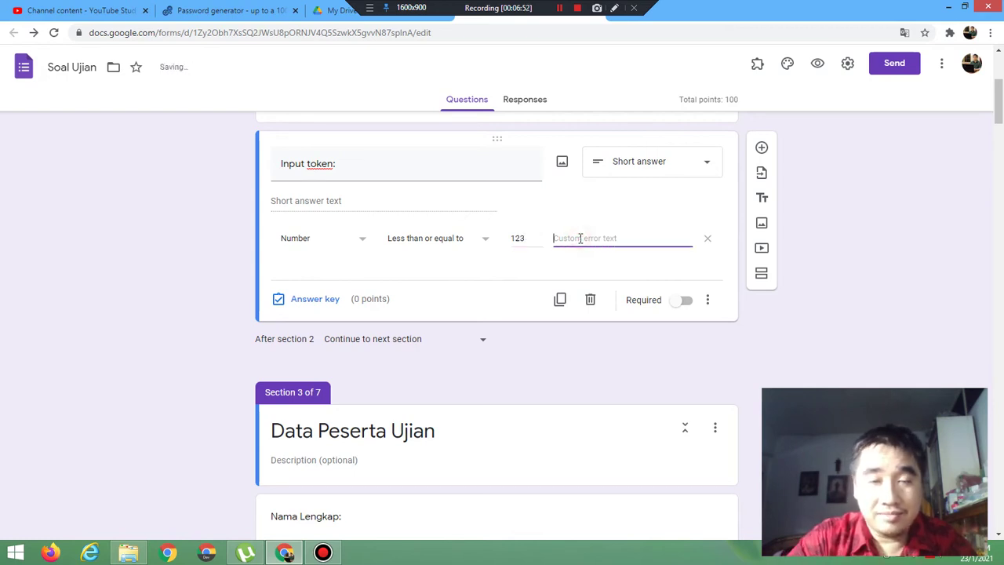
pyautogui.write('Salah Ne')
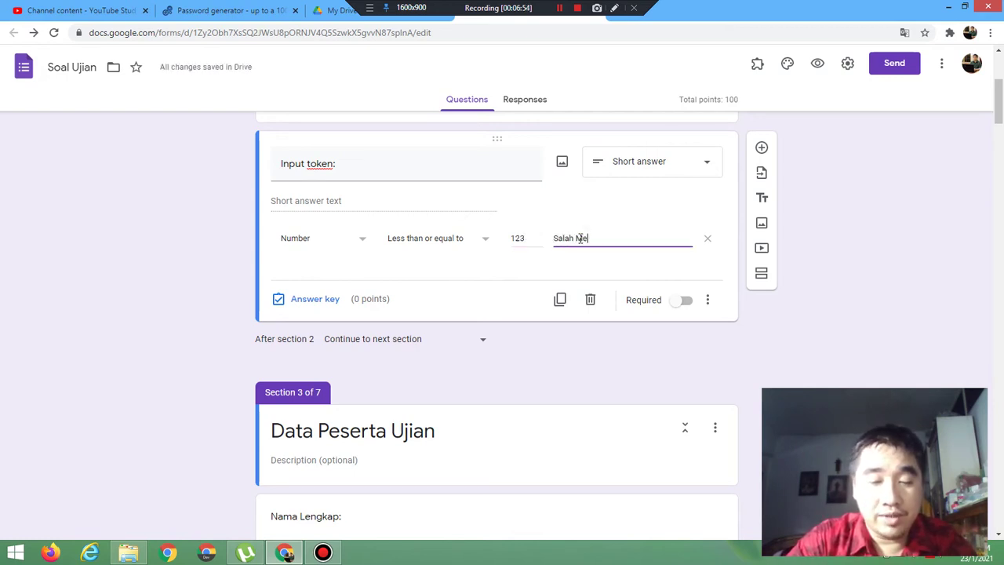
pyautogui.write('nginput T')
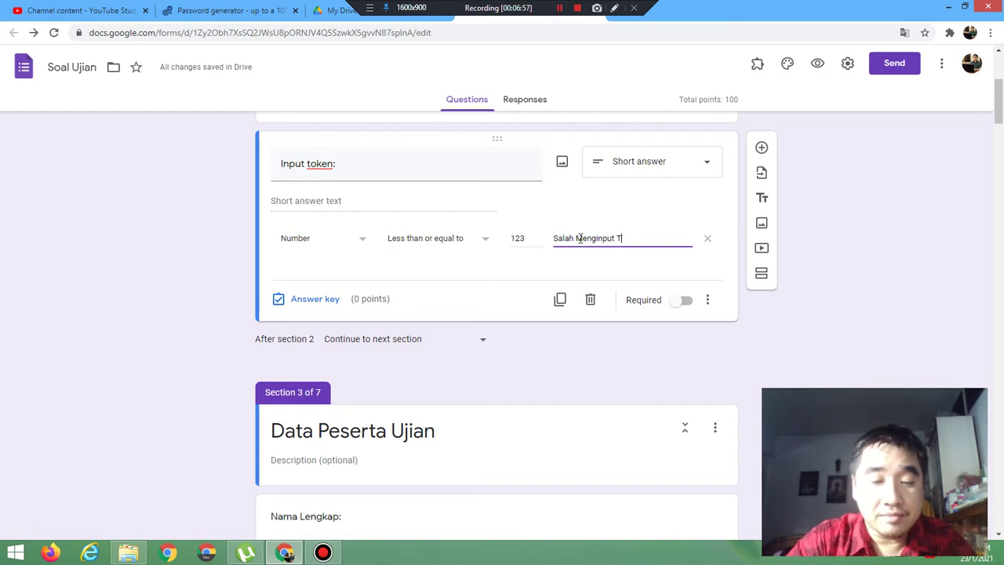
pyautogui.write('oken')
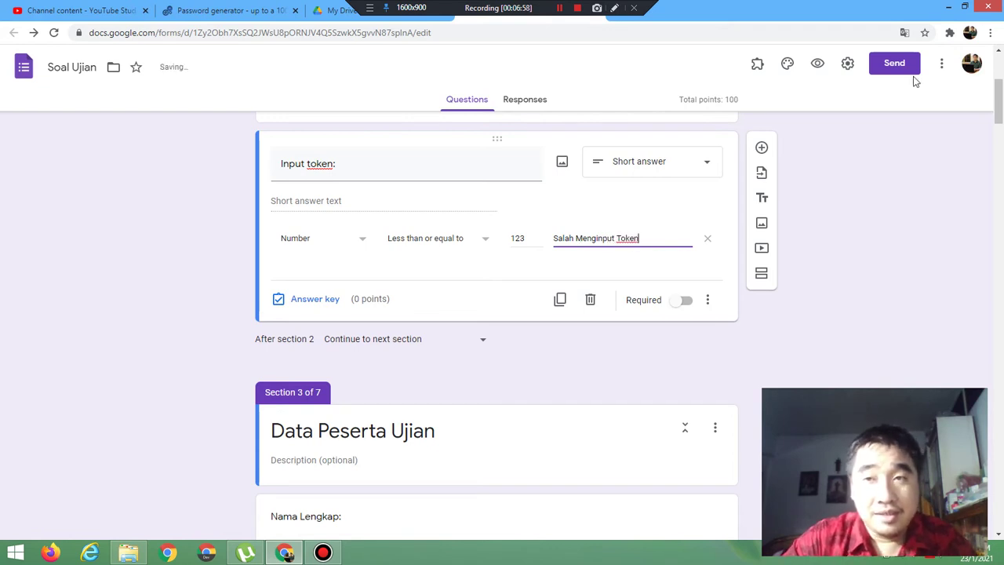
# Step: In the preview, see token 124 rejected, get 12 accepted, then close the preview
pyautogui.click(819, 63)
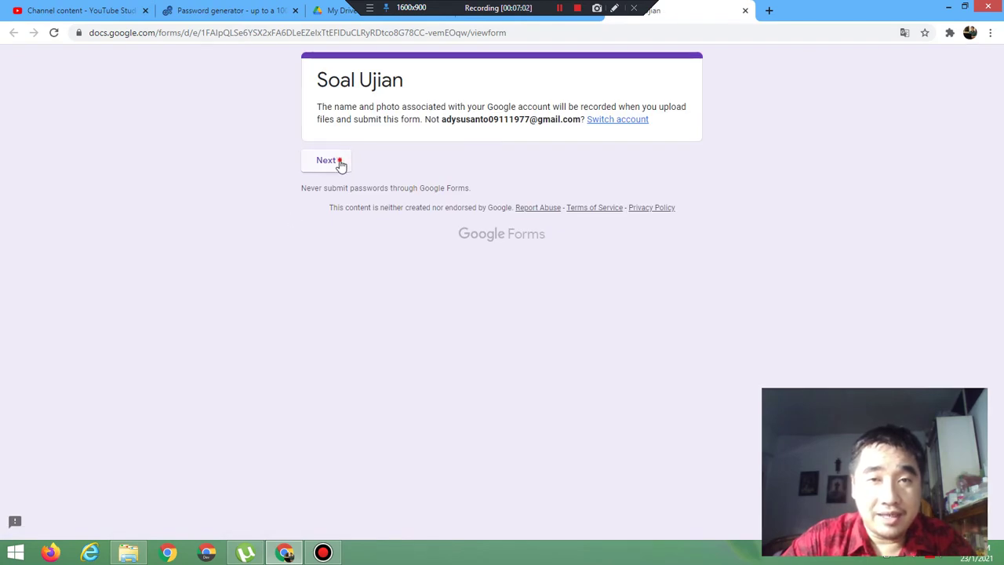
pyautogui.click(343, 160)
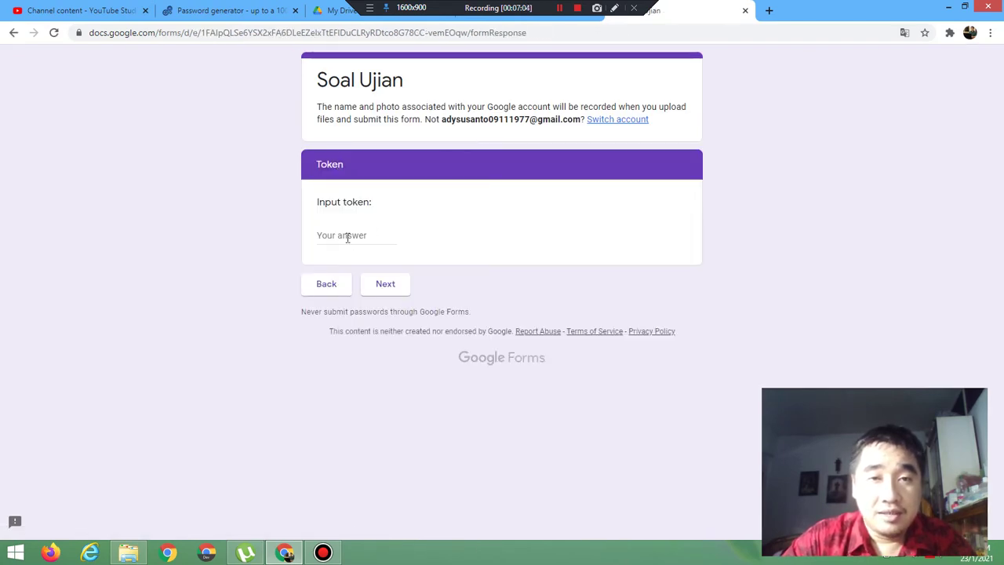
pyautogui.click(347, 238)
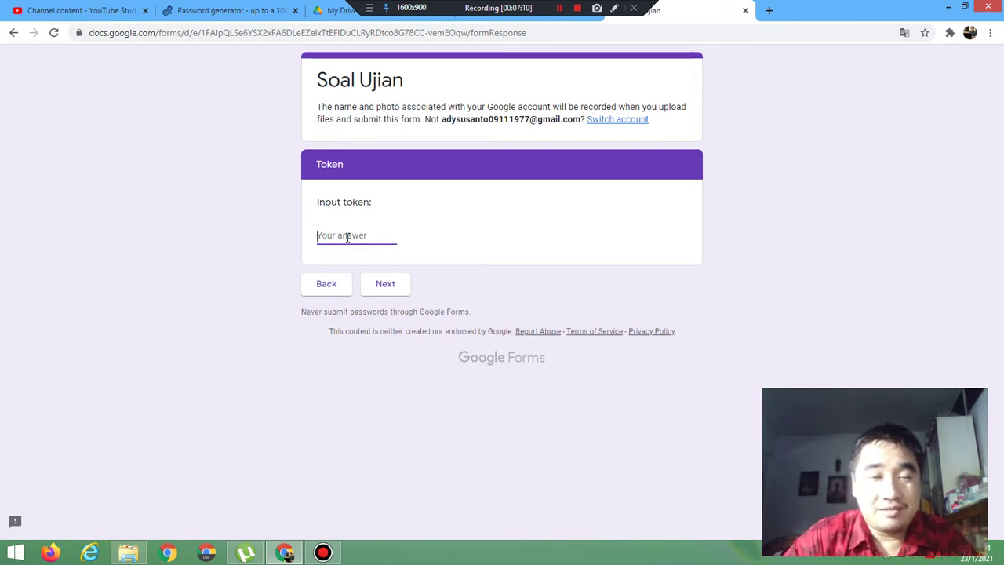
pyautogui.write('124')
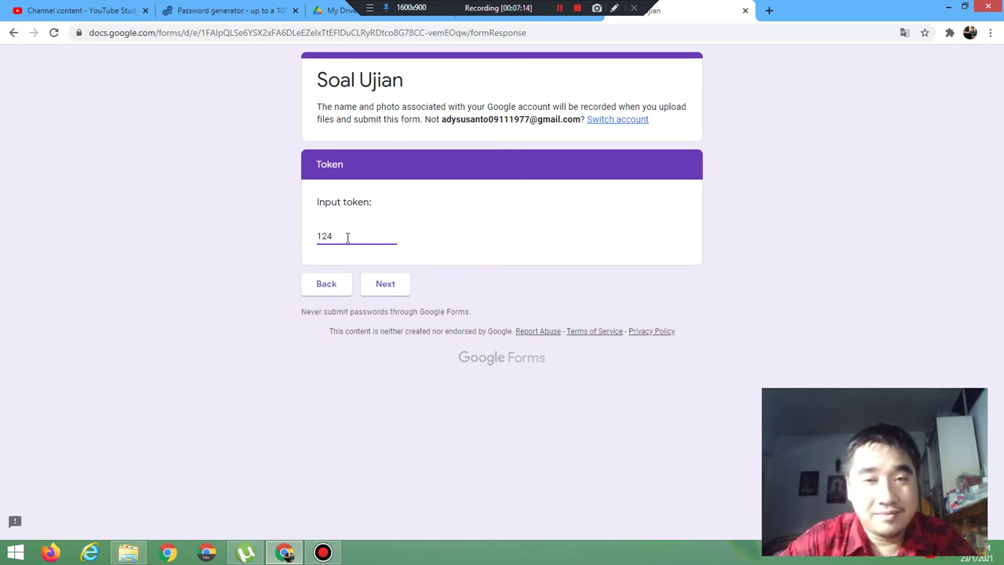
pyautogui.click(386, 283)
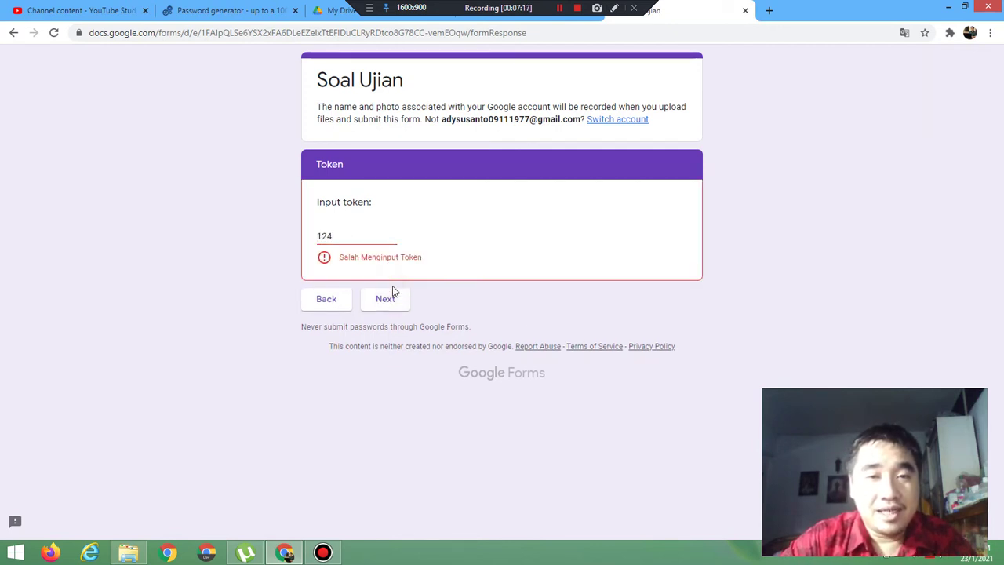
pyautogui.click(357, 235)
pyautogui.press('BackSpace')
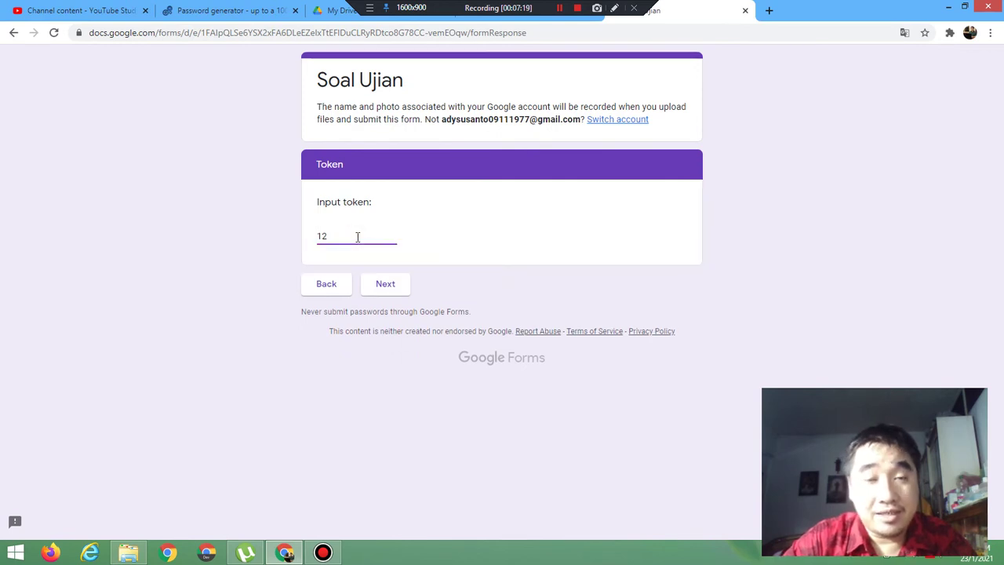
pyautogui.click(385, 291)
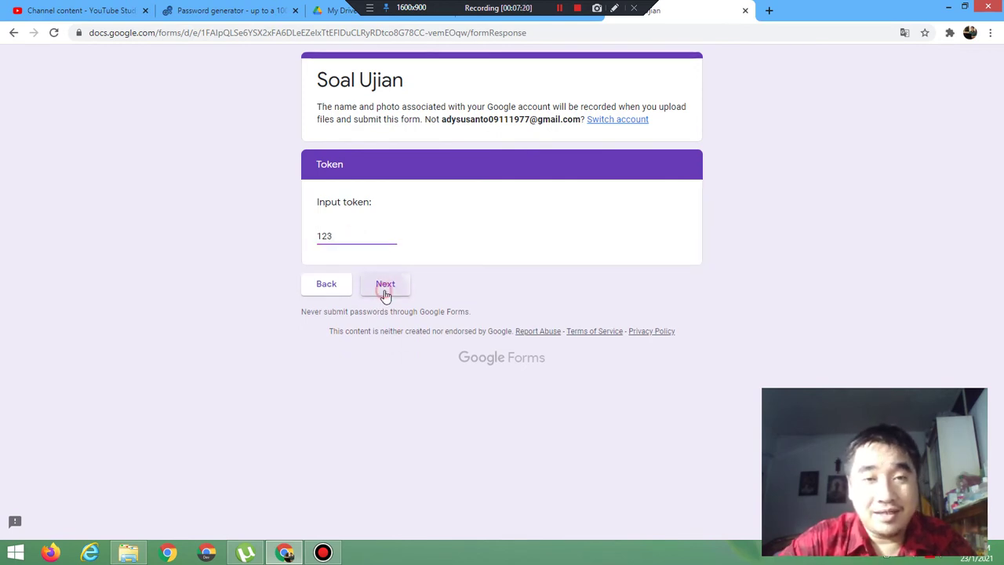
pyautogui.click(745, 11)
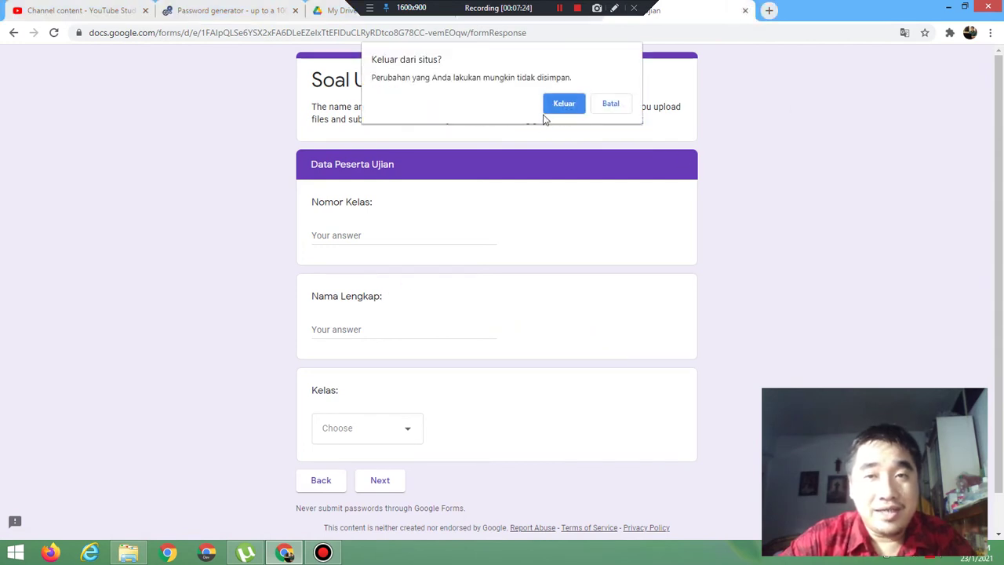
# Step: Leave the preview and set the token rule to Not equal to 123, error 'Salah Menginput Token'
pyautogui.click(563, 102)
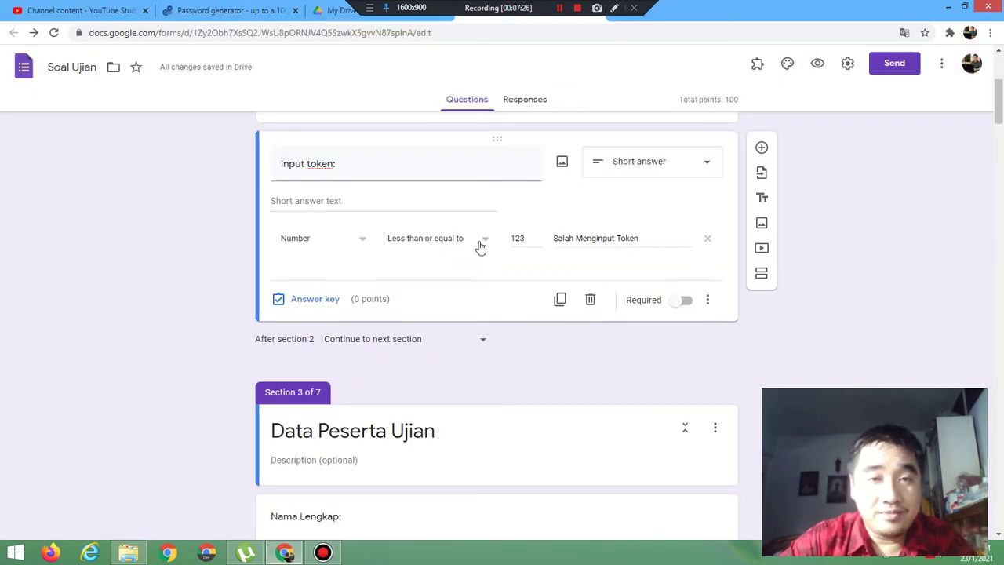
pyautogui.click(480, 245)
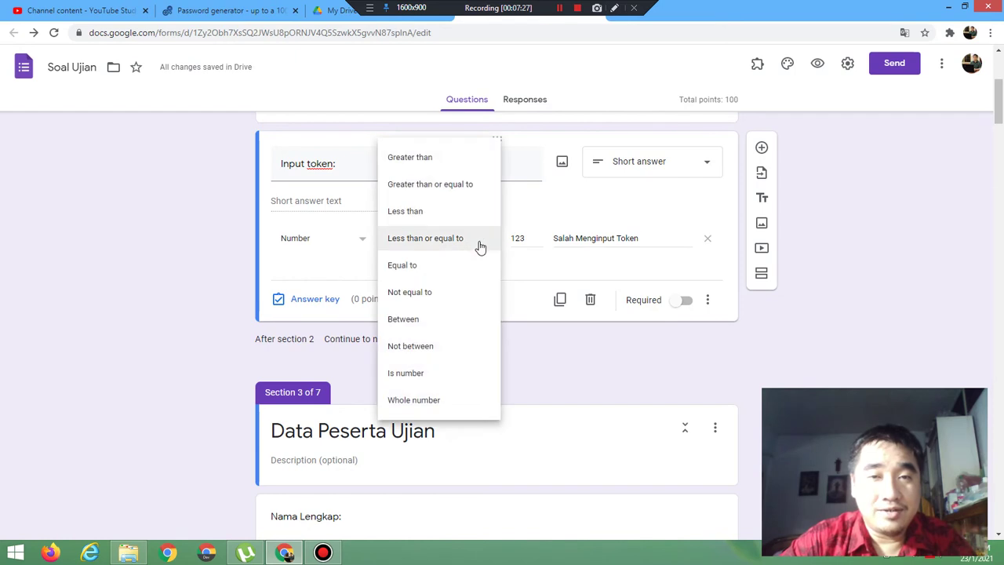
pyautogui.click(430, 296)
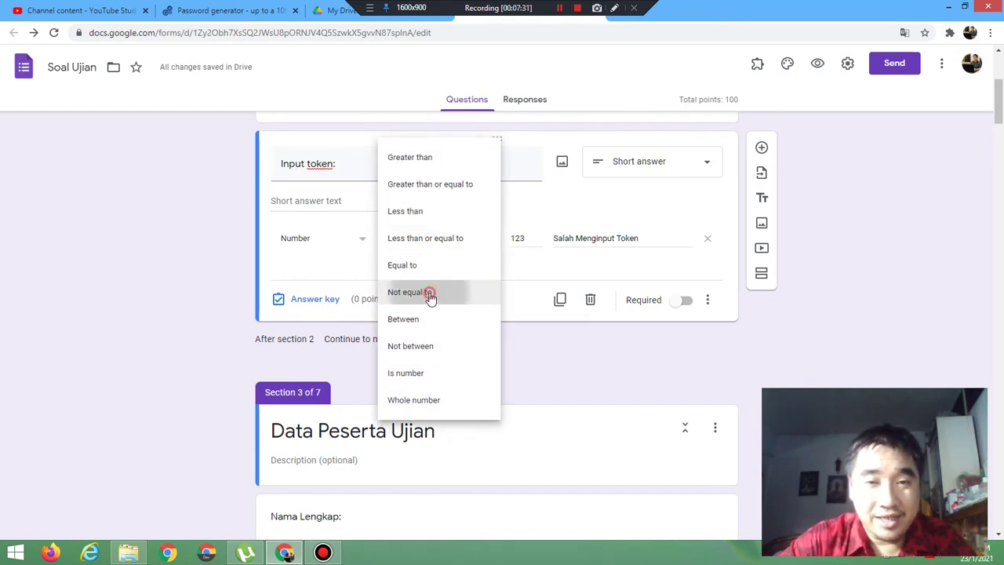
pyautogui.click(529, 238)
pyautogui.write('12')
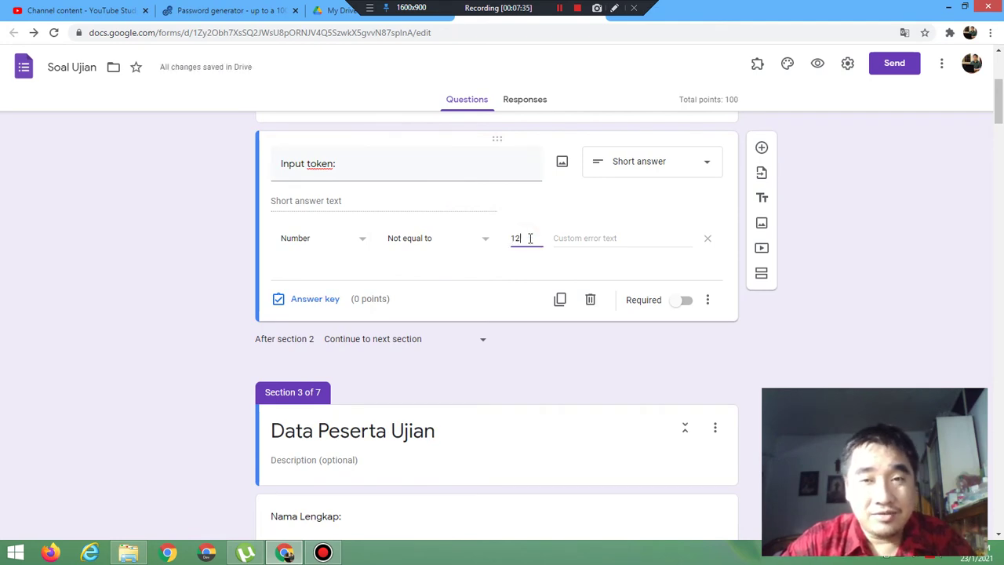
pyautogui.write('3')
pyautogui.click(583, 237)
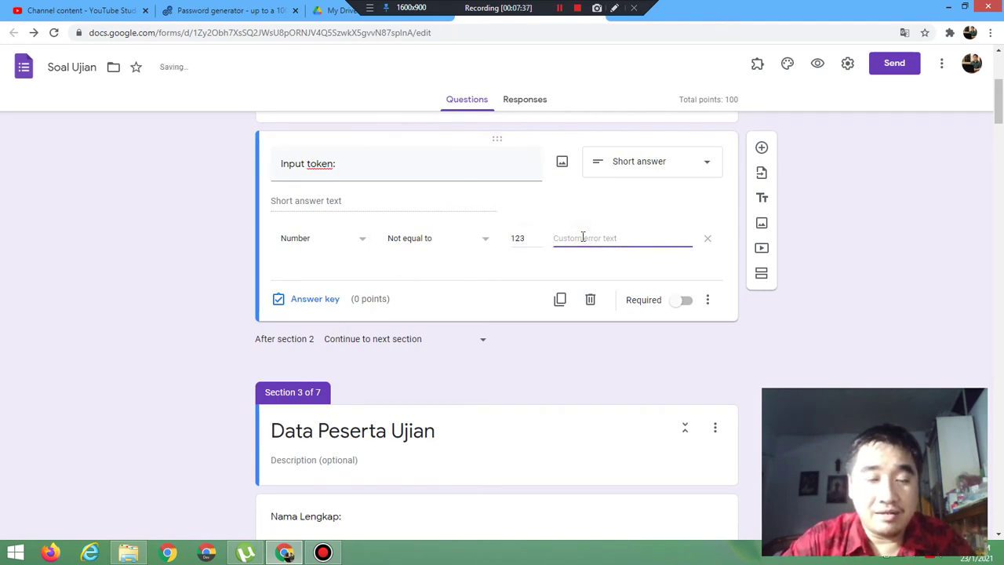
pyautogui.write('S')
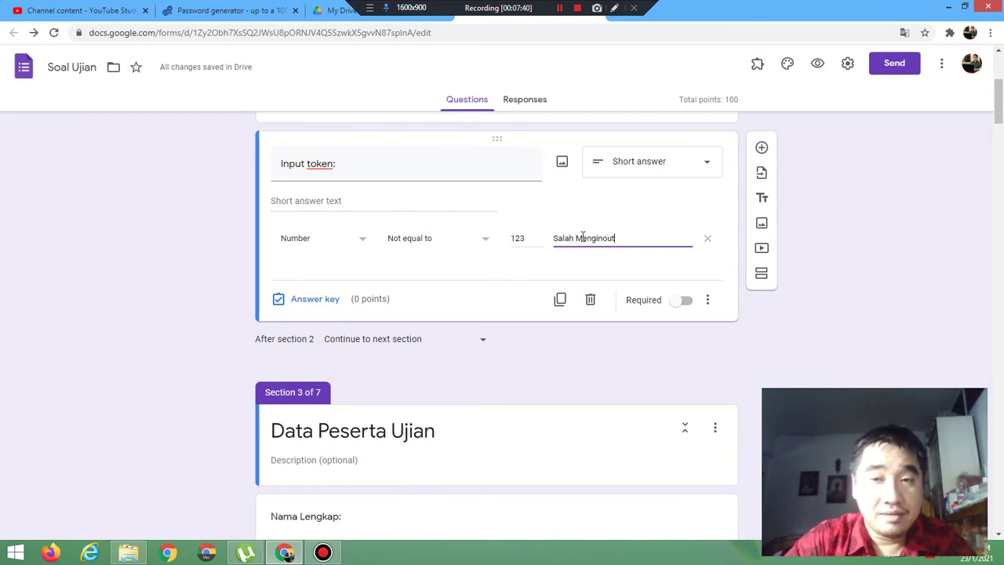
pyautogui.write('alah Menginout')
pyautogui.press('BackSpace')
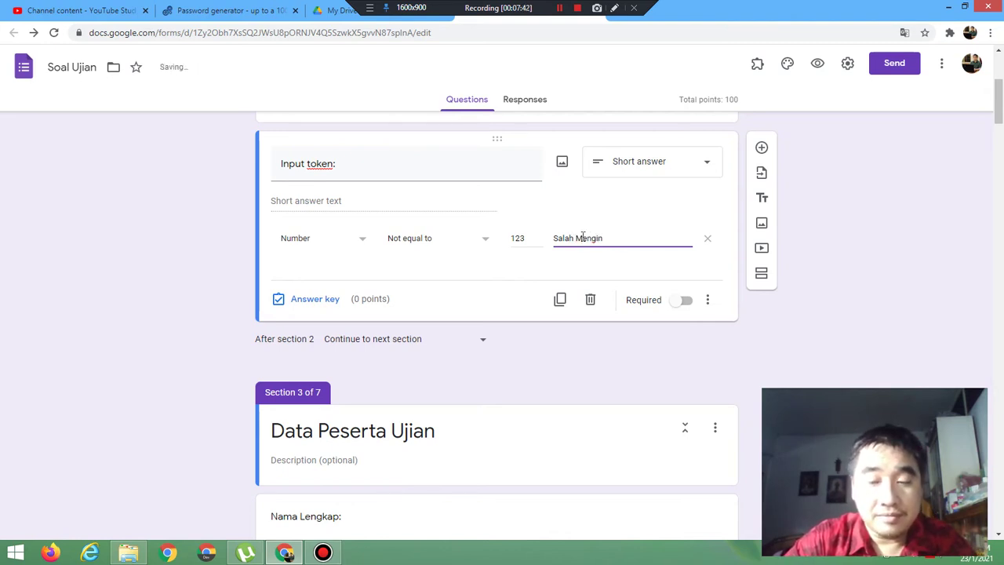
pyautogui.write('t')
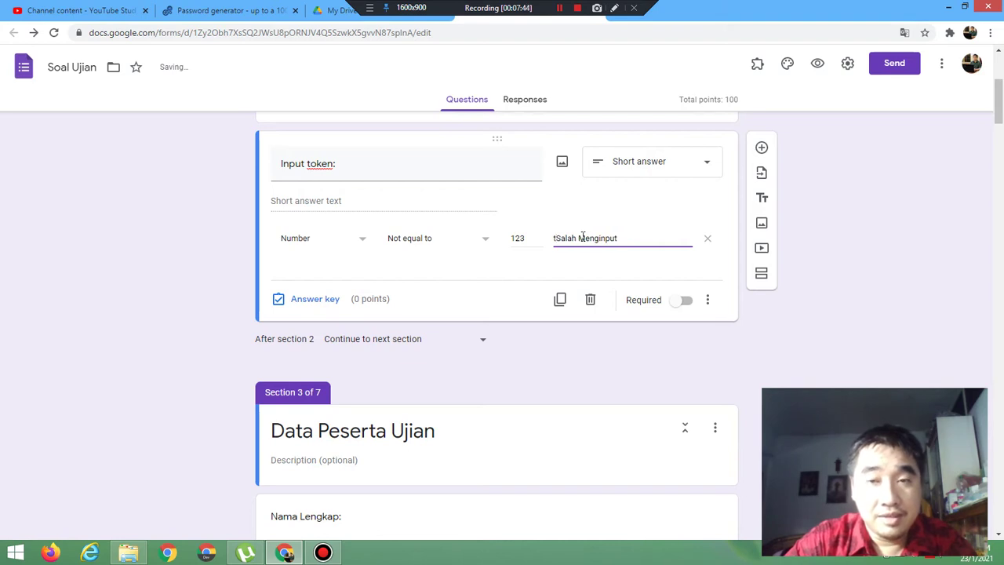
pyautogui.press('BackSpace')
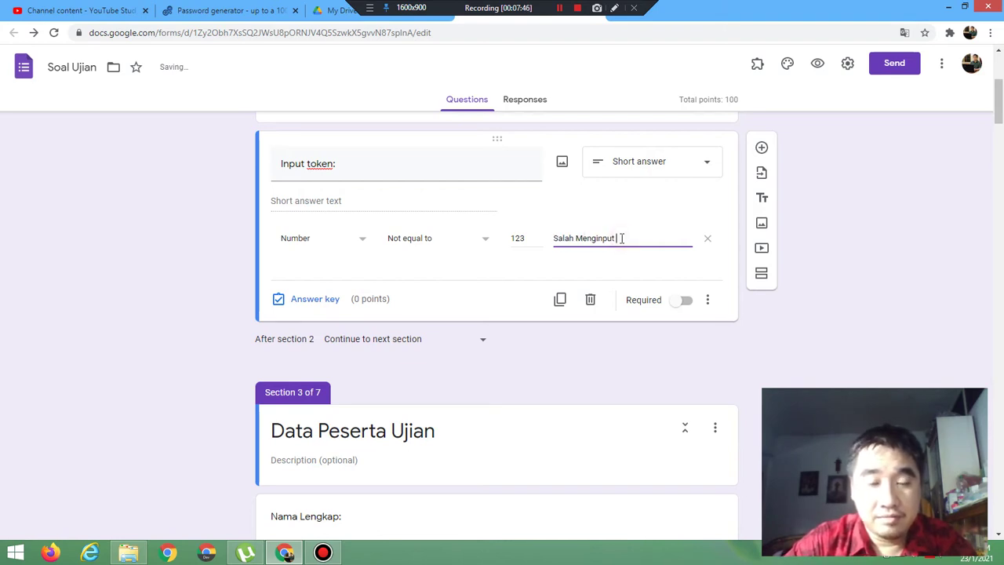
pyautogui.write('Toke')
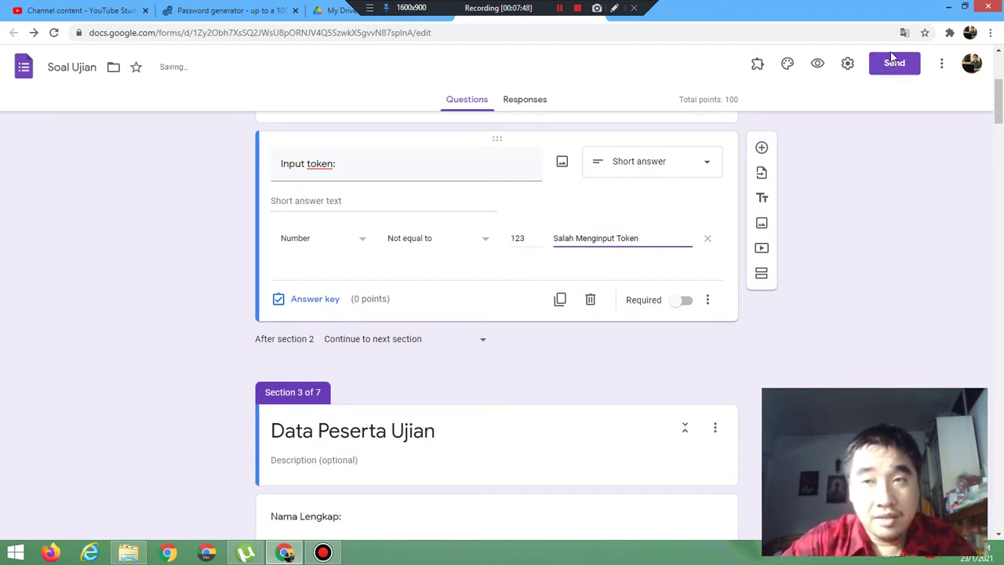
pyautogui.write('n')
# Step: Preview the form, submit token 12 in the Token section, then leave the preview
pyautogui.click(816, 70)
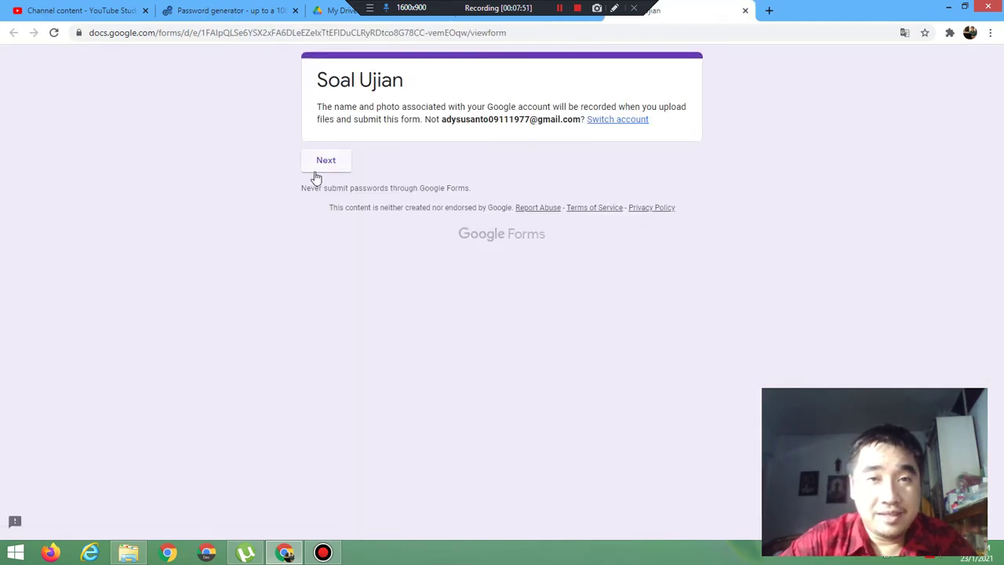
pyautogui.click(318, 168)
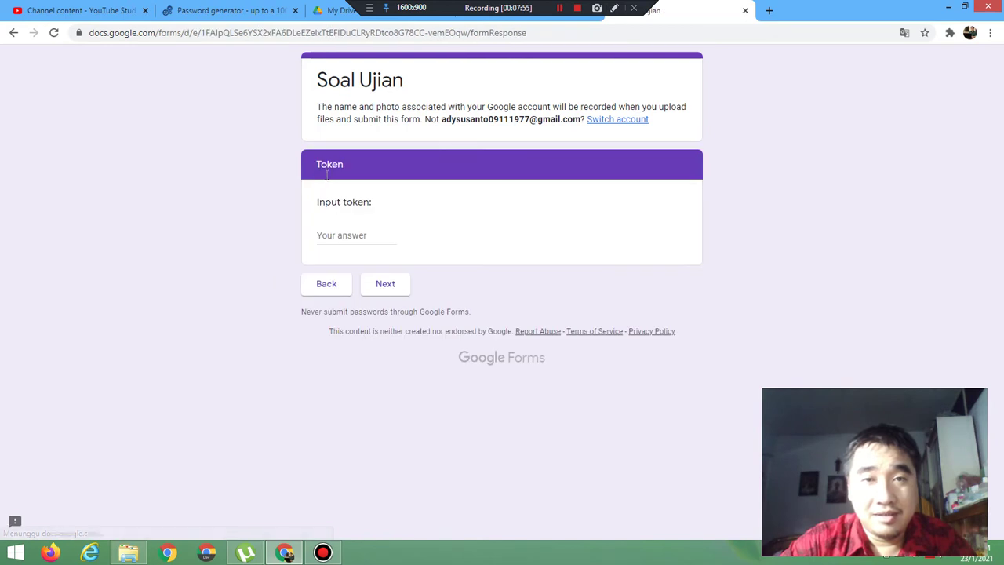
pyautogui.click(342, 230)
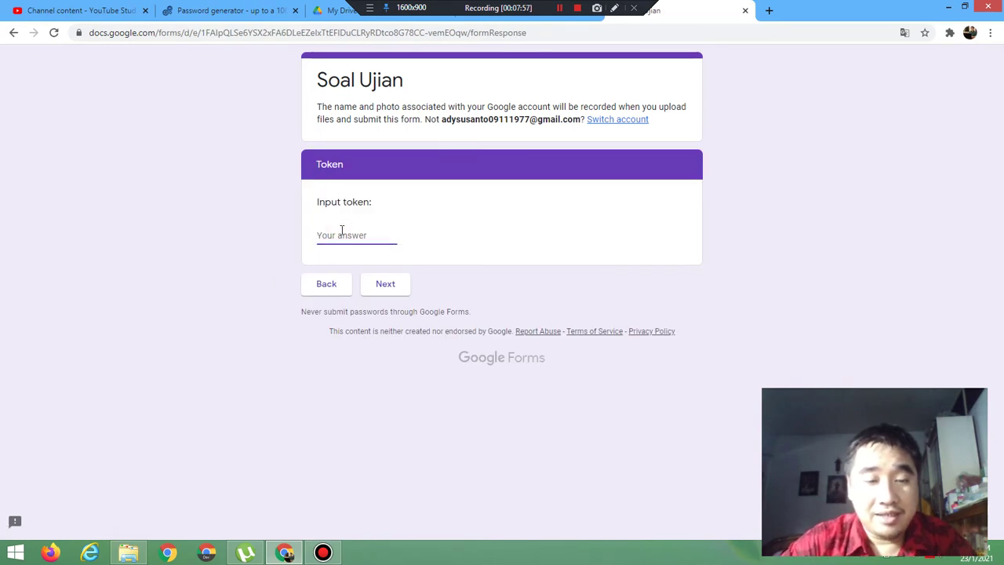
pyautogui.write('122')
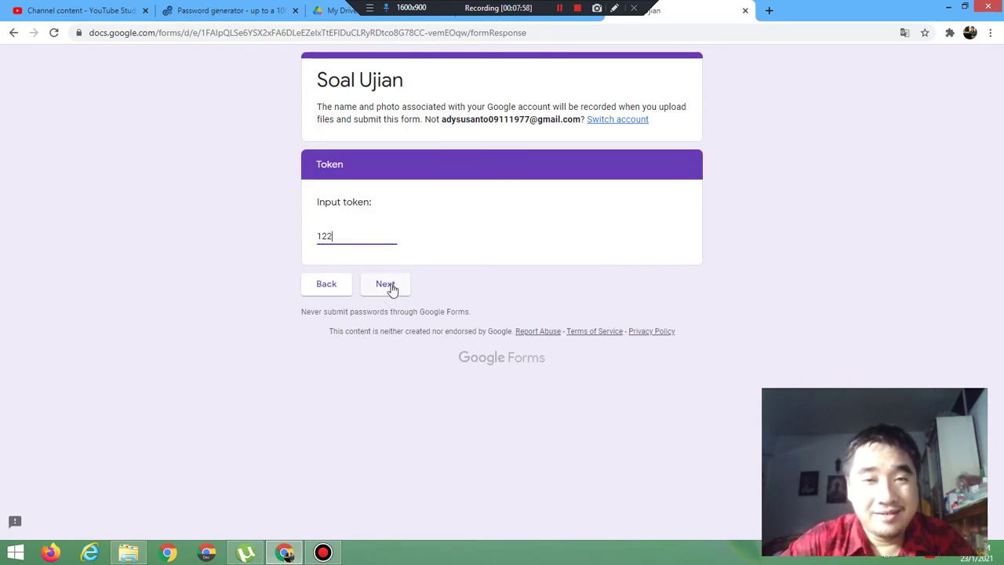
pyautogui.click(385, 284)
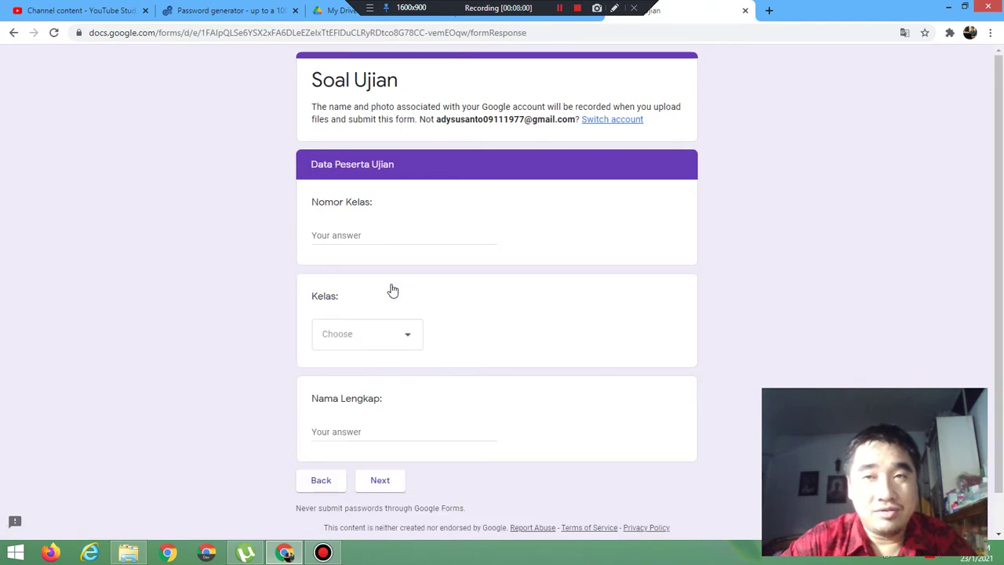
pyautogui.click(745, 10)
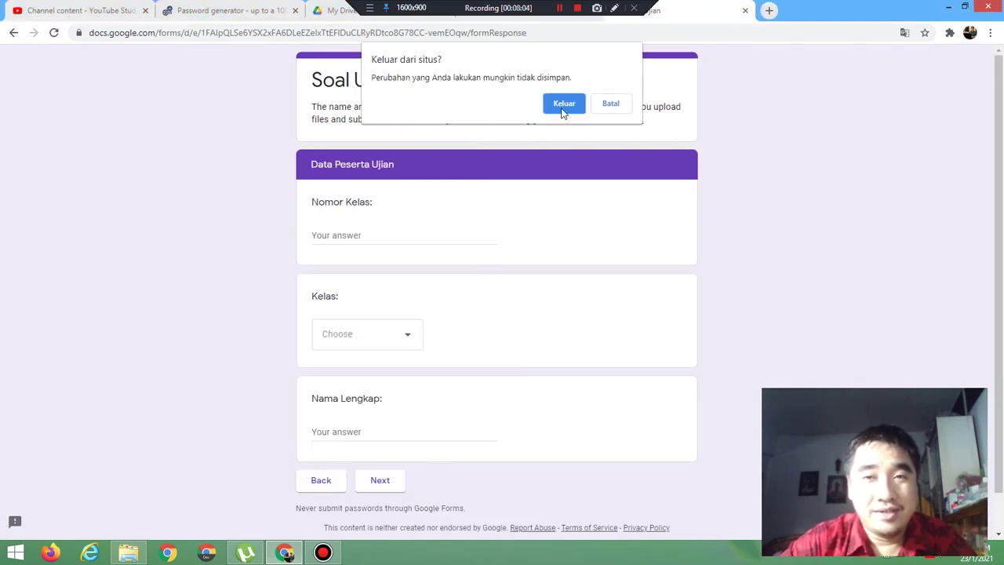
pyautogui.click(563, 105)
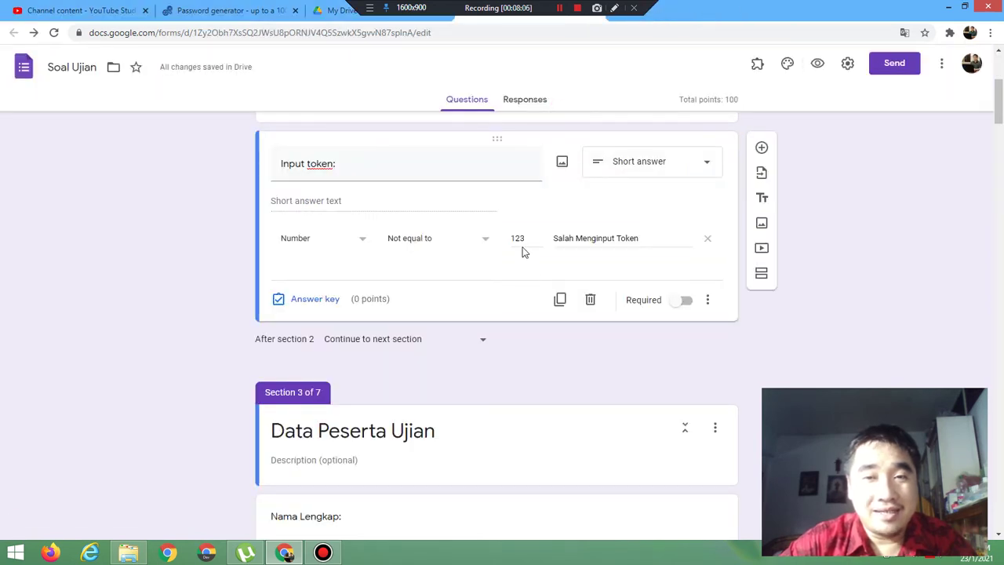
# Step: Reopen the preview and submit token 123 to see the 'Salah Menginput Token' error
pyautogui.click(818, 63)
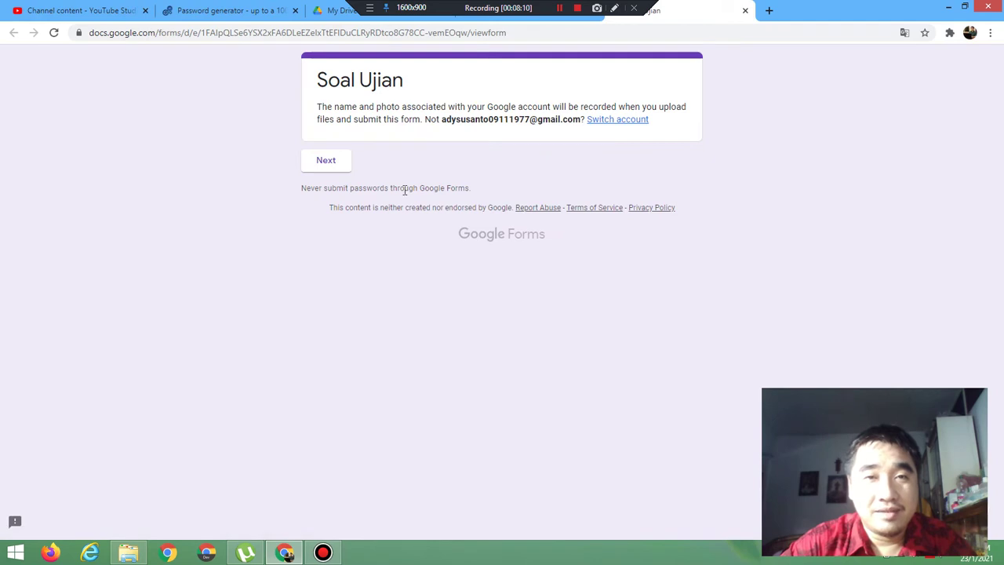
pyautogui.click(327, 161)
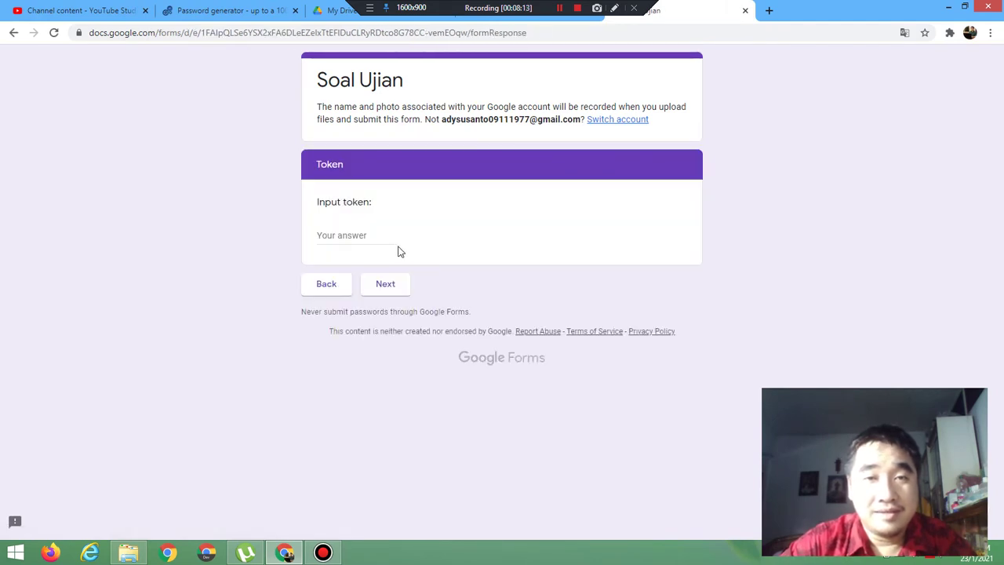
pyautogui.click(365, 234)
pyautogui.write('123')
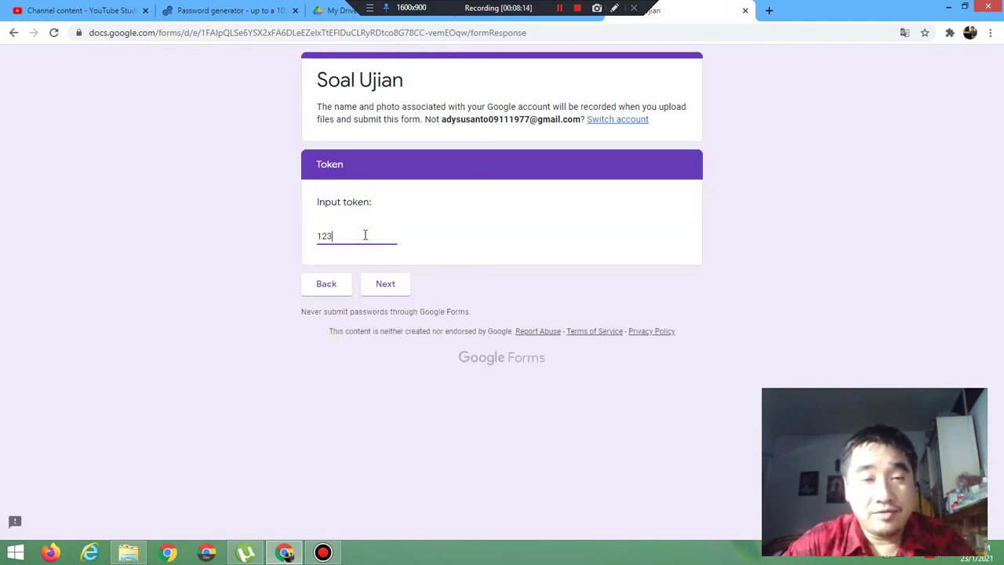
pyautogui.click(387, 297)
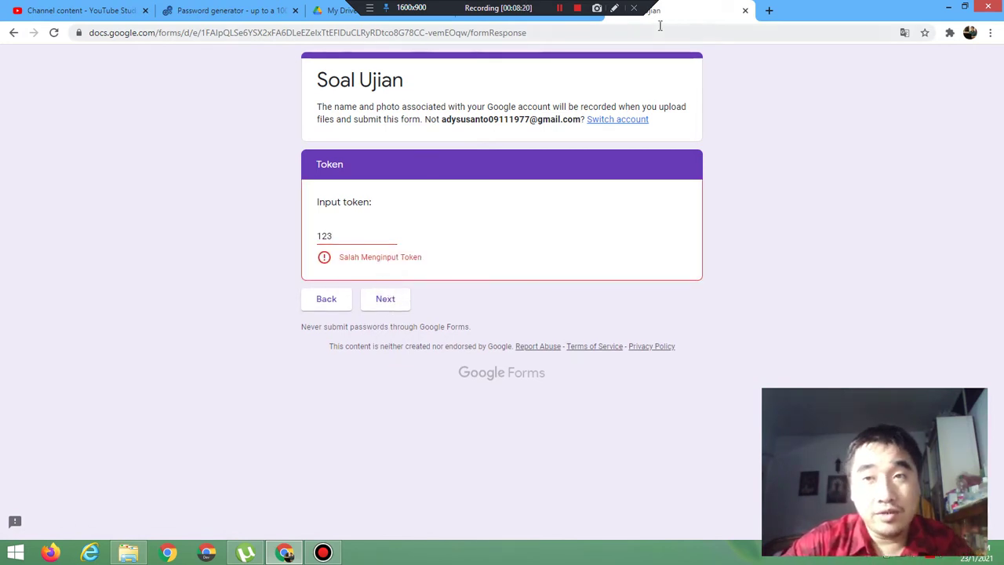
pyautogui.click(745, 11)
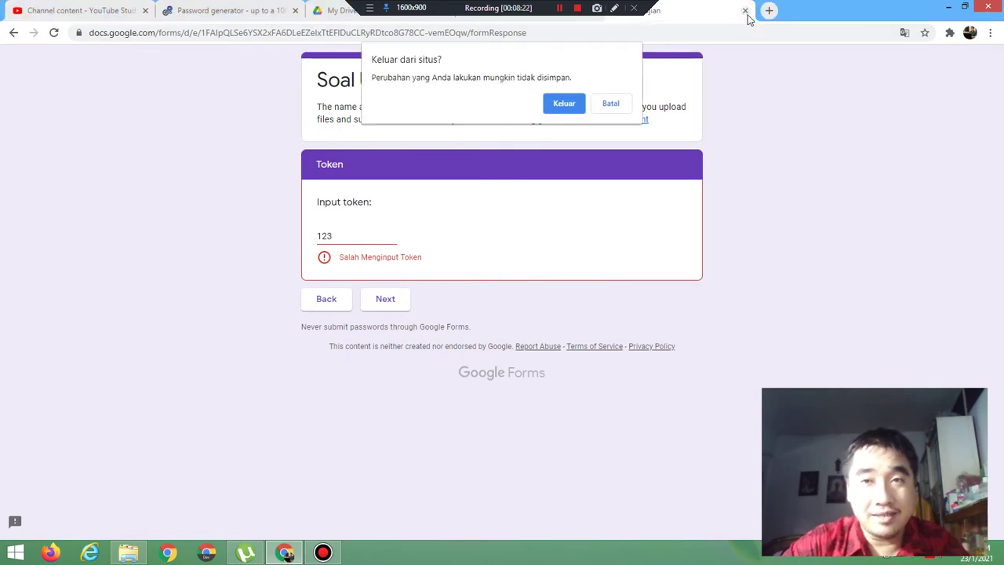
# Step: Leave the preview and set the token rule to Number between 10 and 14, erroring 'Salah Menginput Token'
pyautogui.click(567, 105)
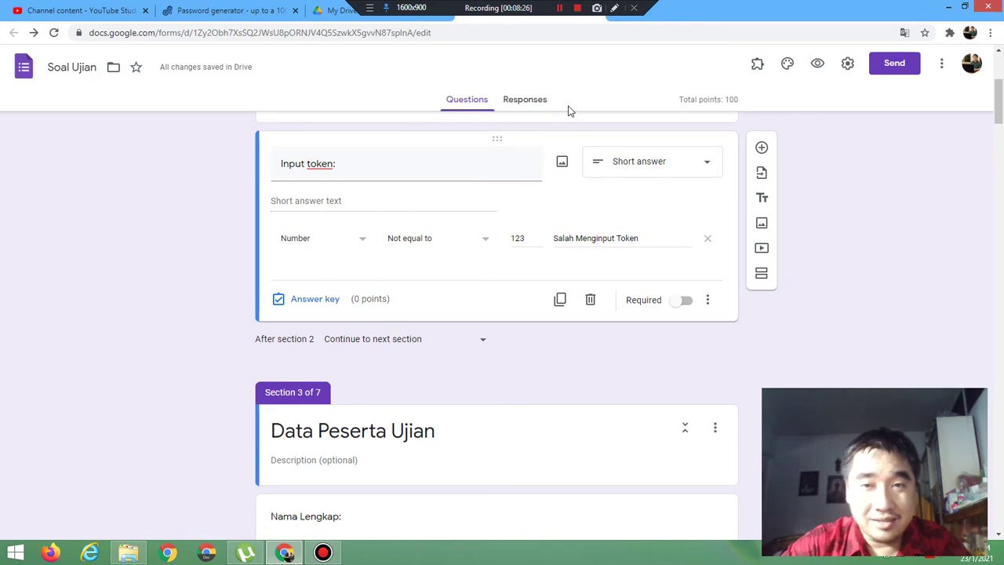
pyautogui.click(405, 246)
pyautogui.click(416, 274)
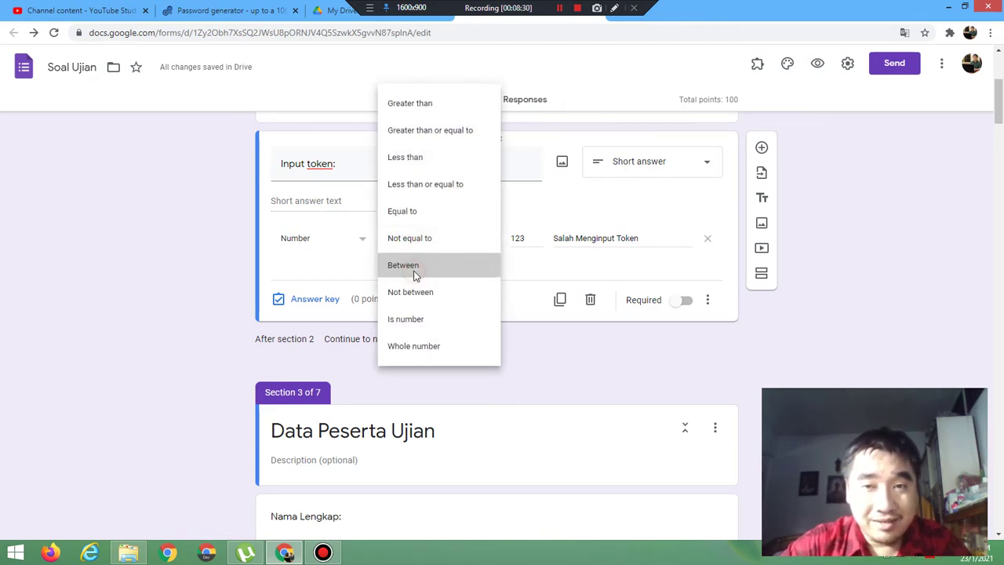
pyautogui.click(532, 236)
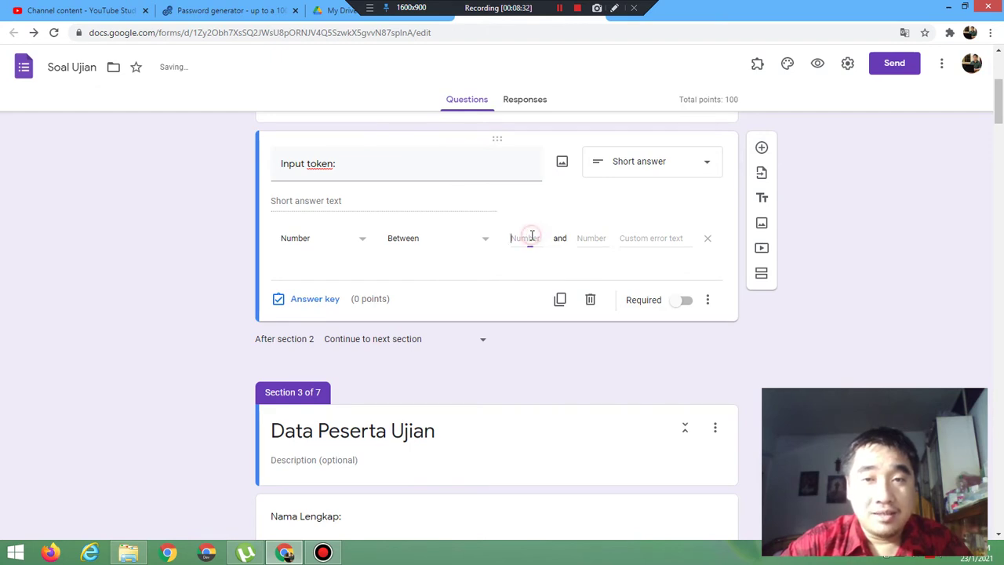
pyautogui.write('10')
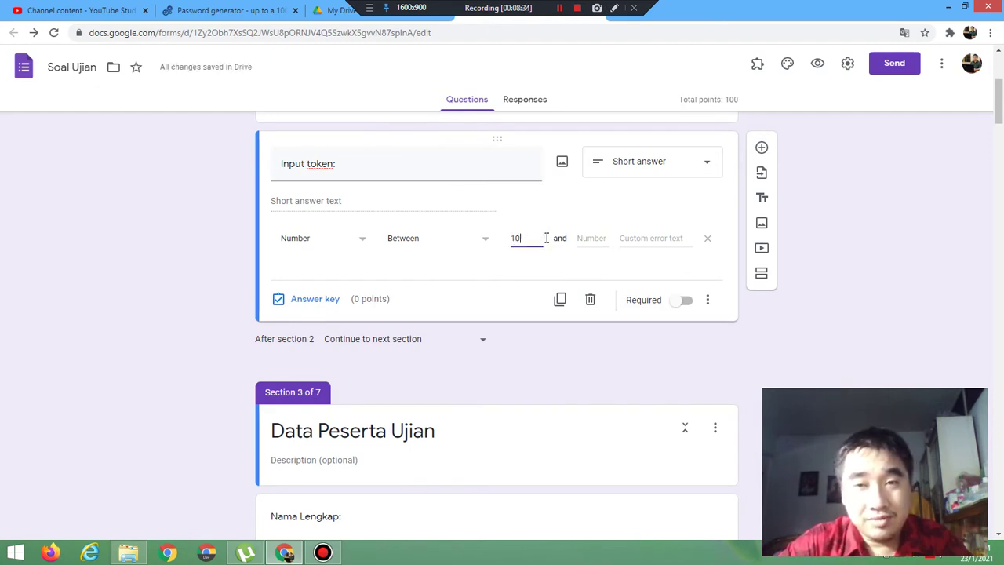
pyautogui.click(600, 239)
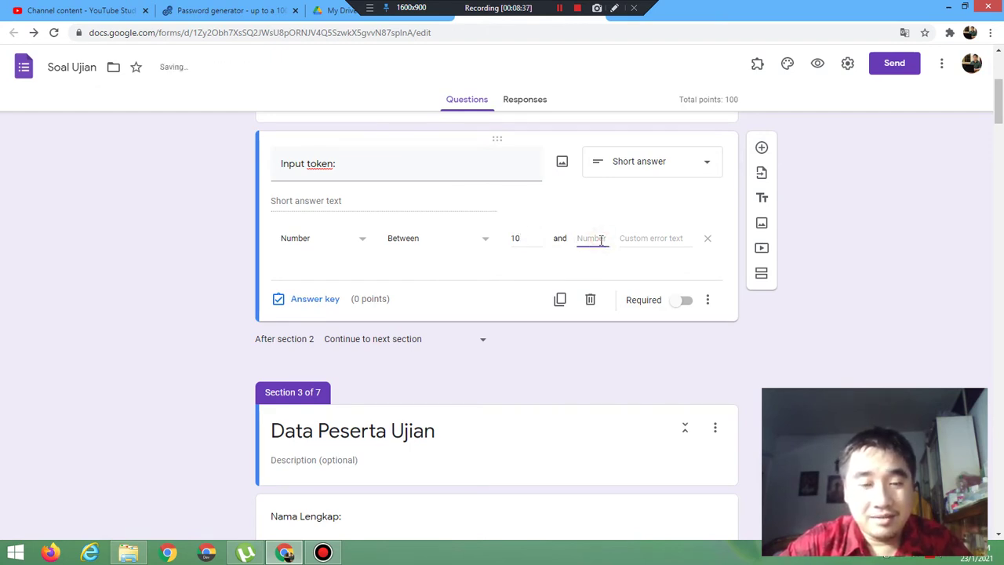
pyautogui.write('14')
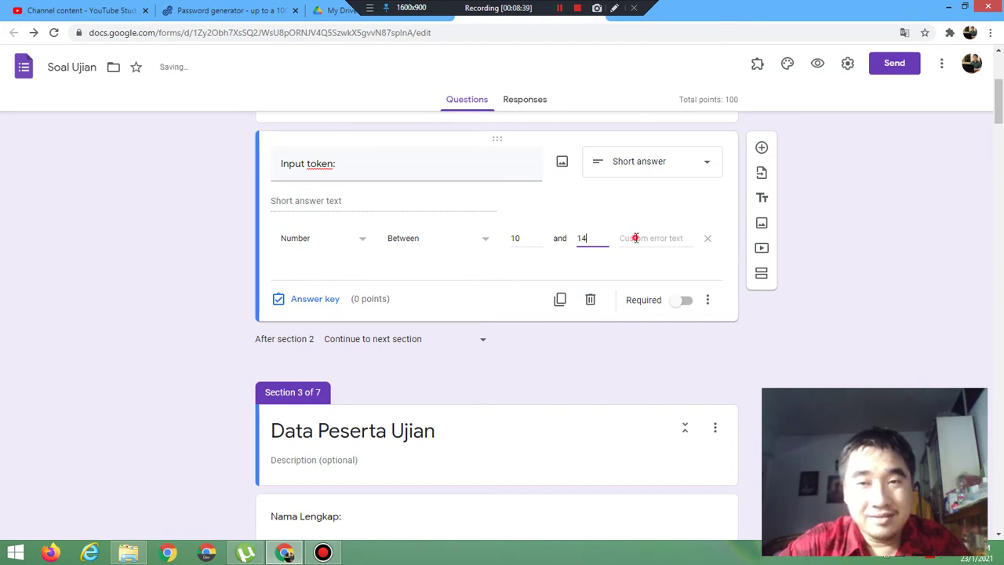
pyautogui.click(635, 237)
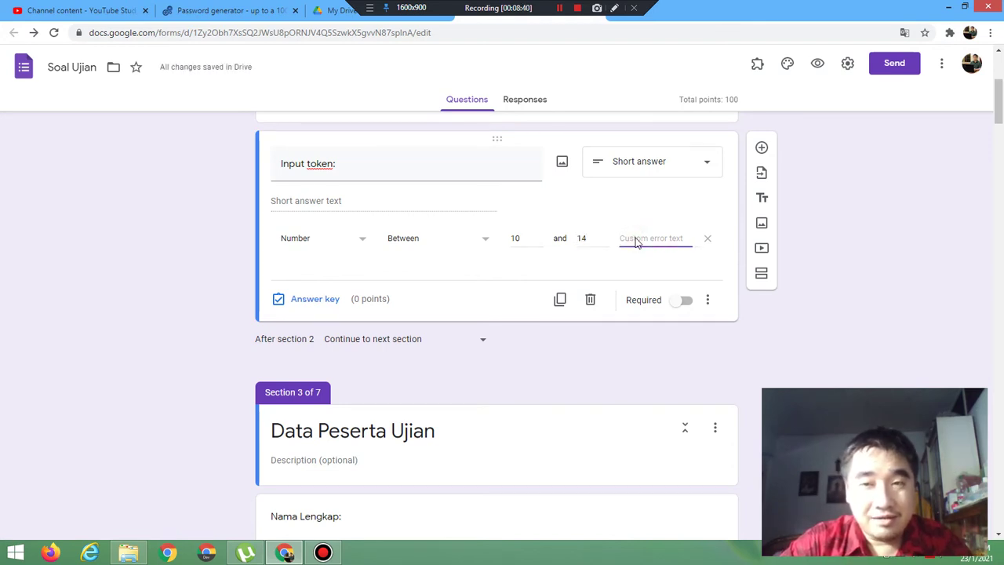
pyautogui.write('Salah')
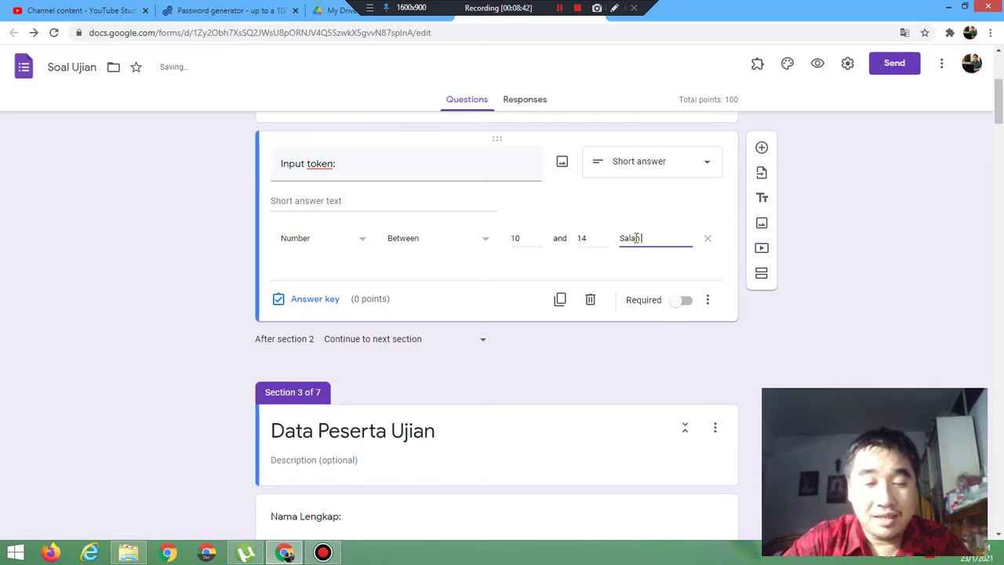
pyautogui.write(' mengin')
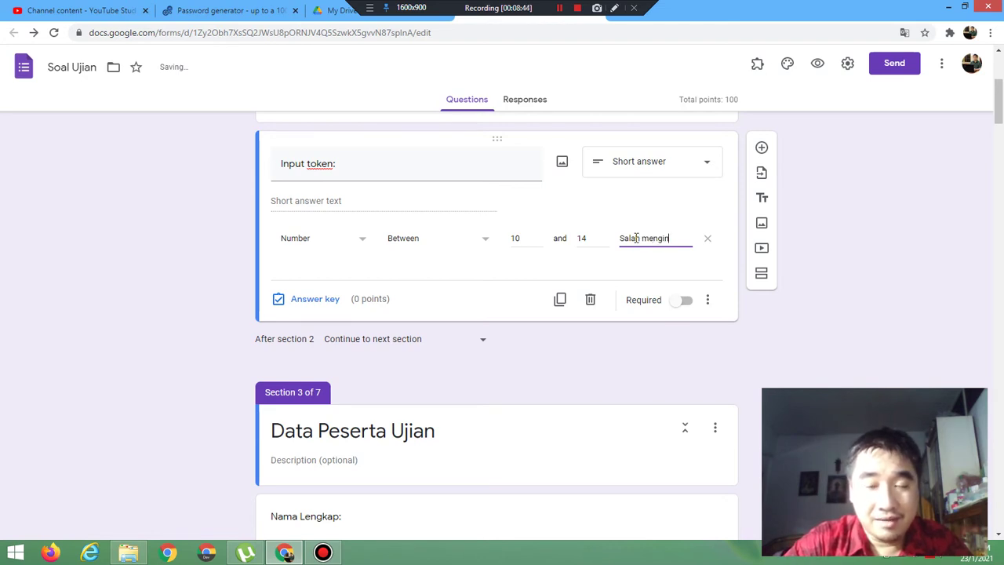
pyautogui.write(' Me')
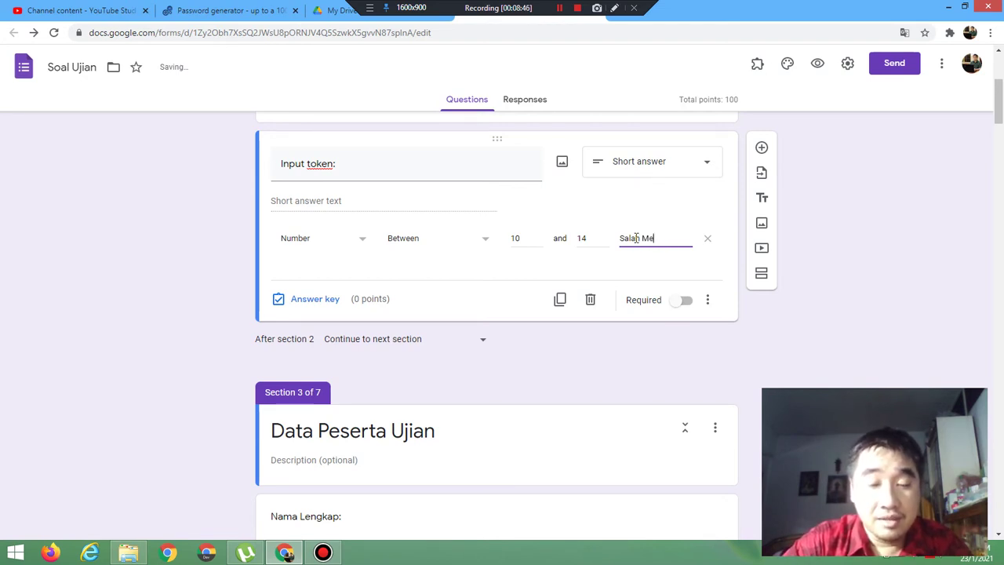
pyautogui.write('nginput Token')
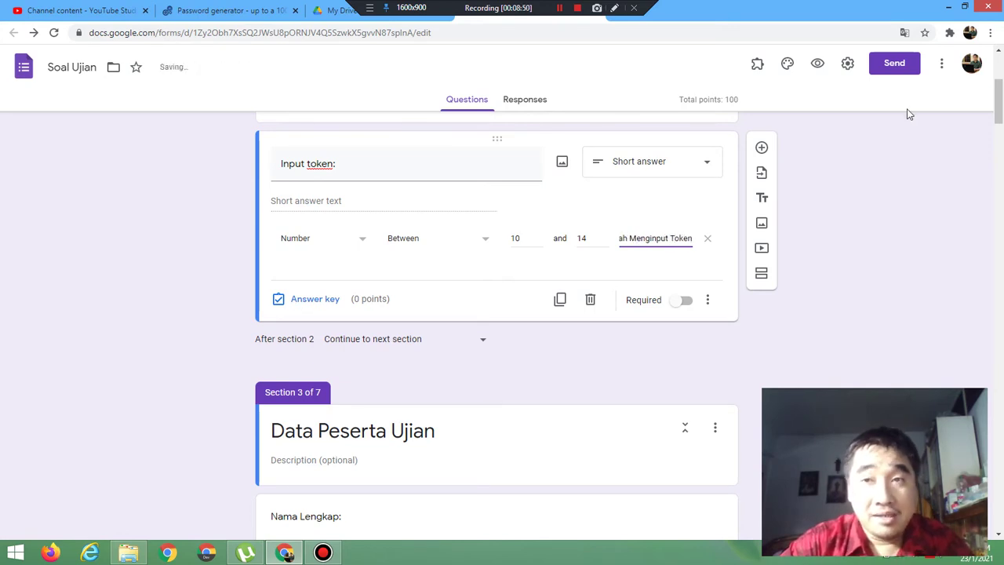
pyautogui.click(816, 65)
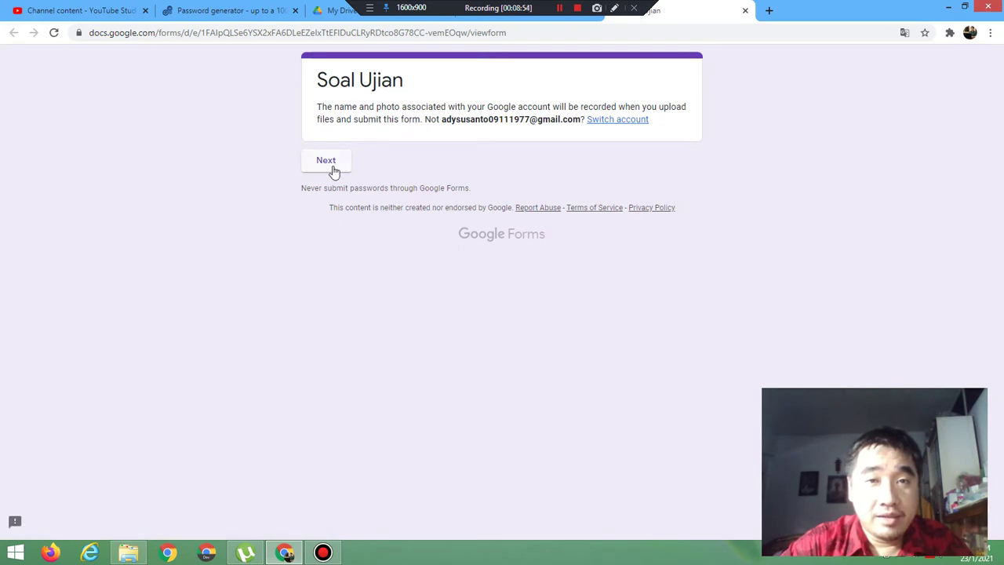
pyautogui.click(331, 167)
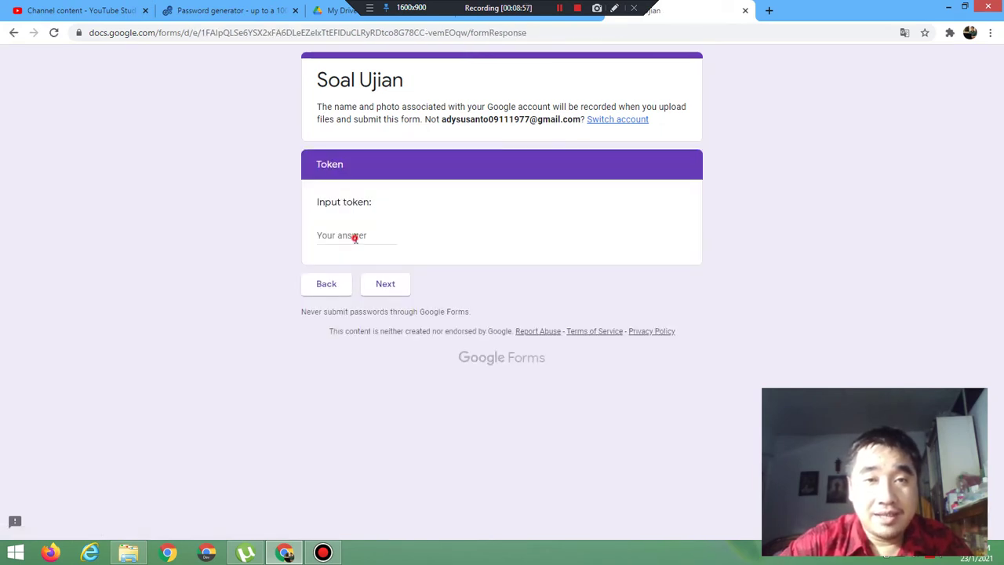
pyautogui.click(355, 238)
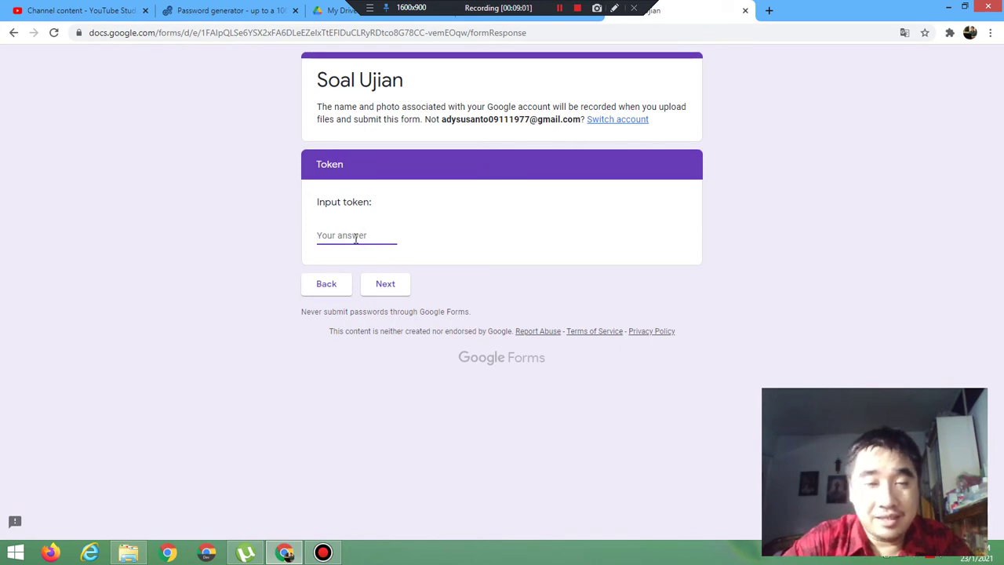
pyautogui.write('10')
pyautogui.click(389, 289)
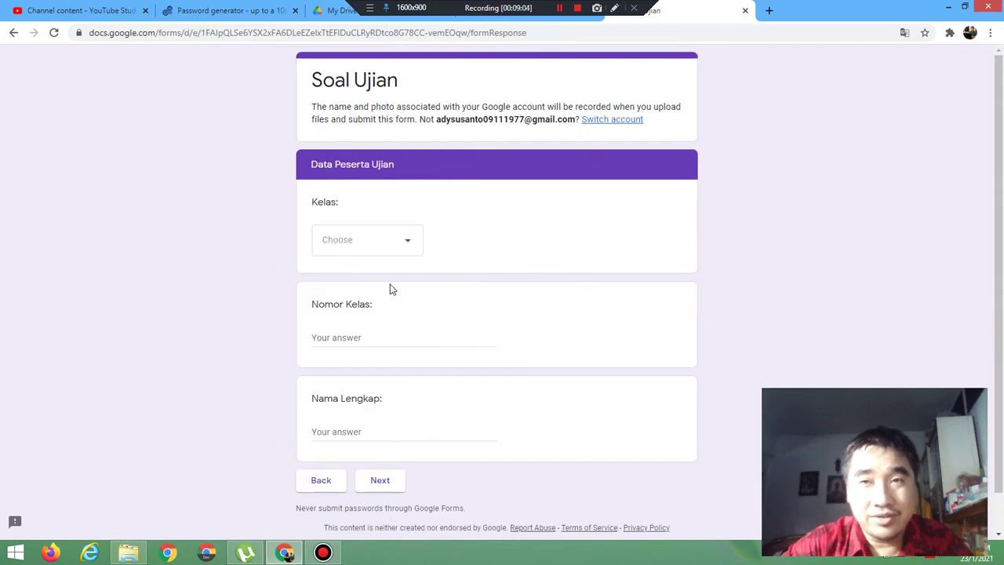
pyautogui.click(749, 11)
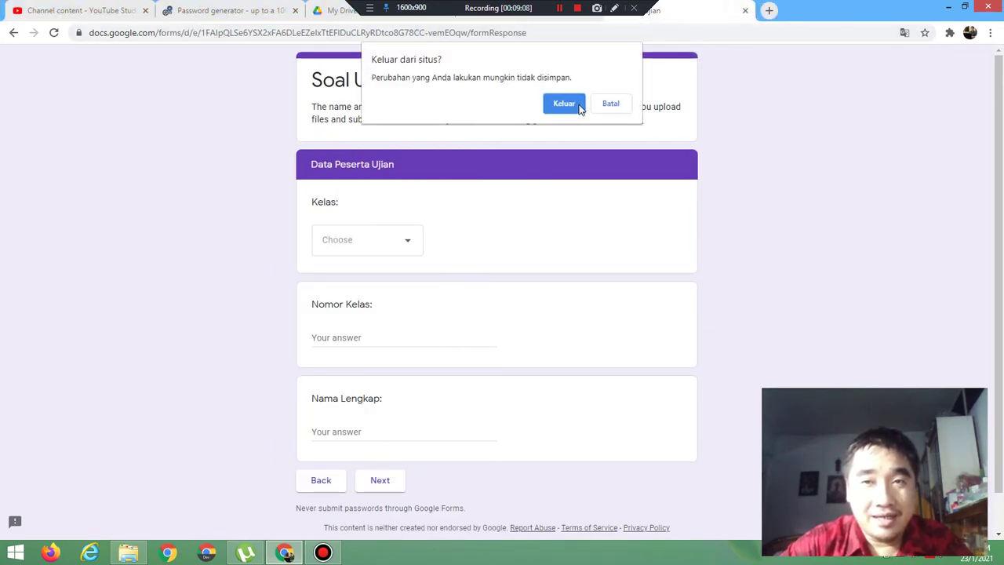
pyautogui.click(564, 105)
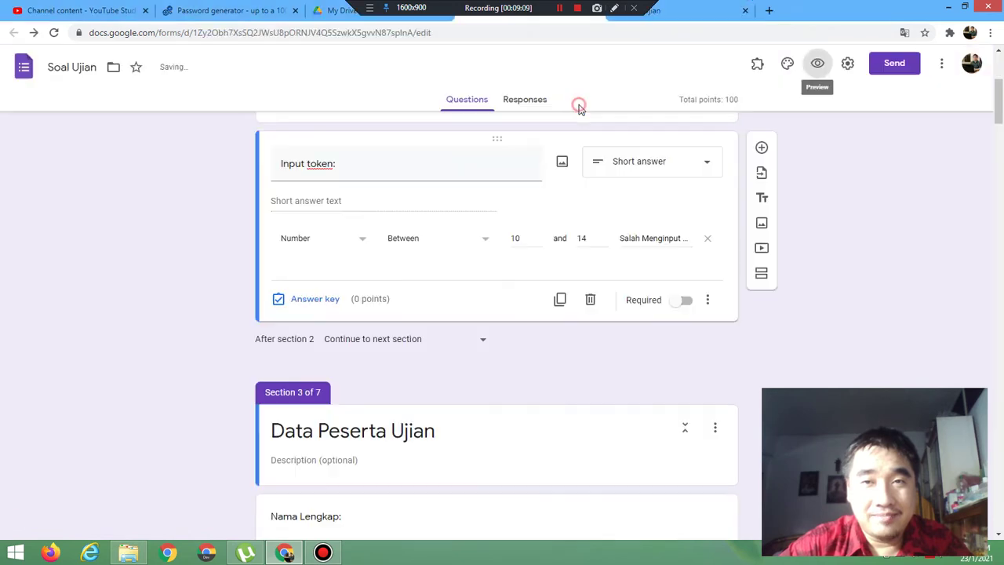
pyautogui.click(818, 65)
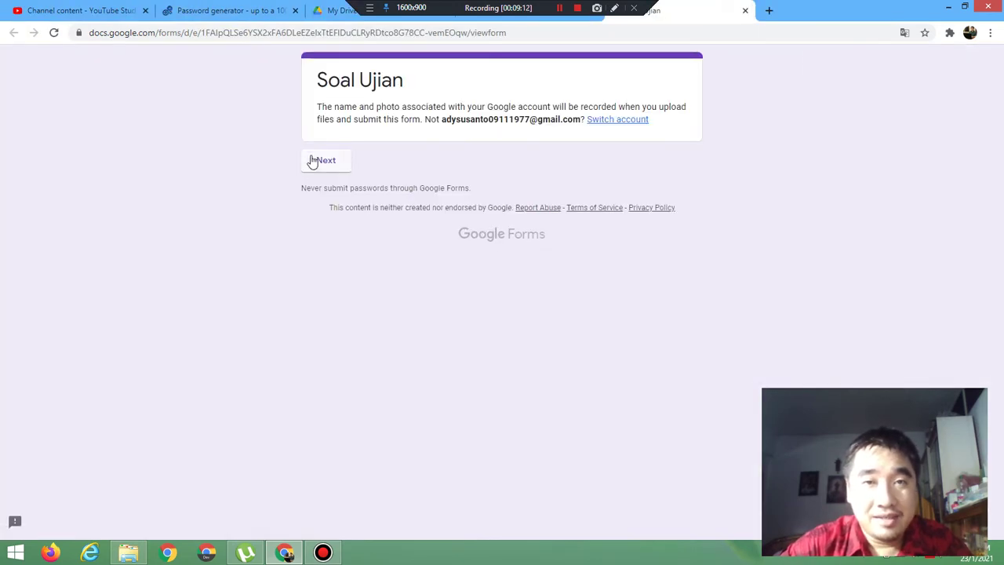
pyautogui.click(312, 161)
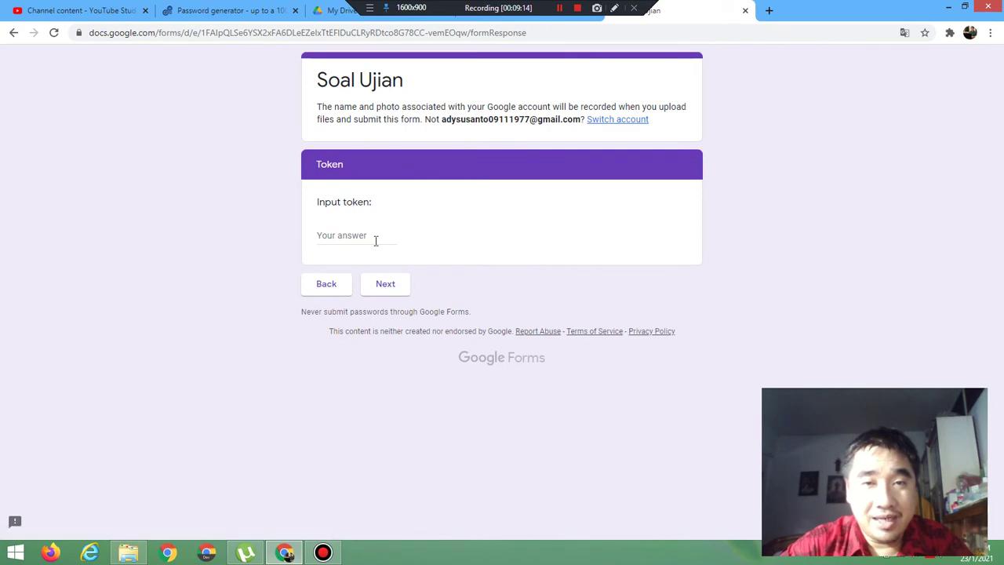
pyautogui.click(375, 238)
pyautogui.write('9')
pyautogui.click(385, 283)
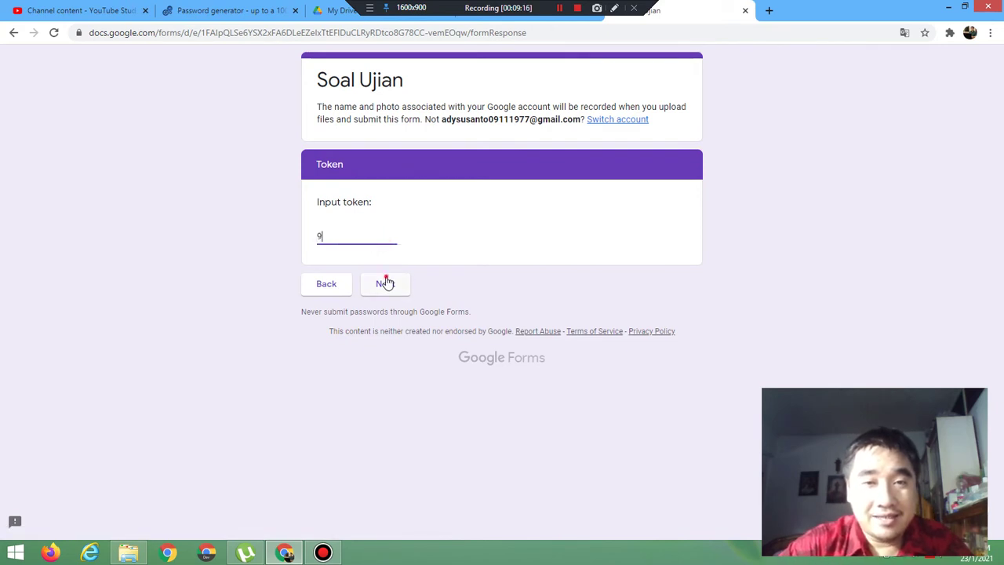
pyautogui.click(345, 236)
pyautogui.press('BackSpace')
pyautogui.write('15')
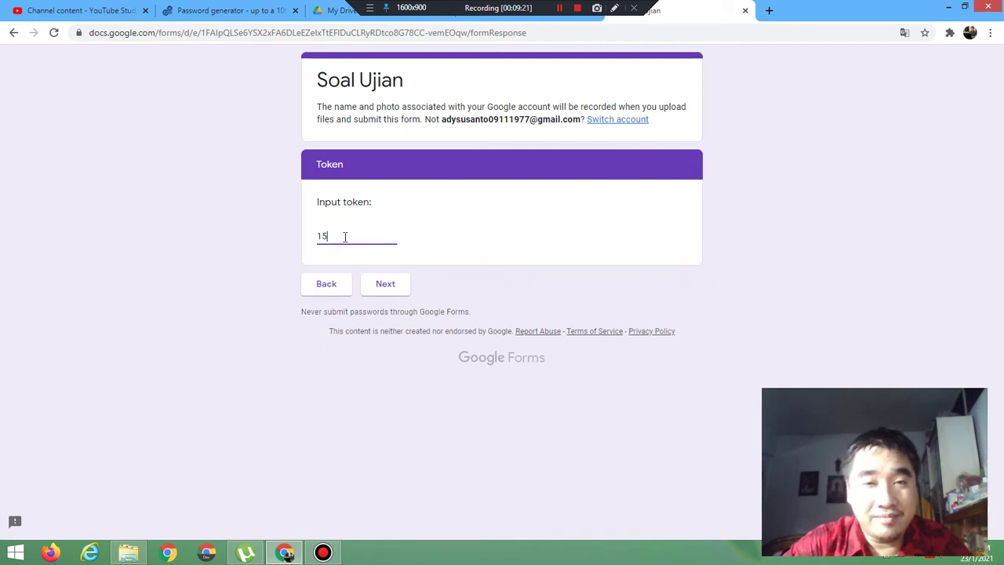
pyautogui.click(388, 287)
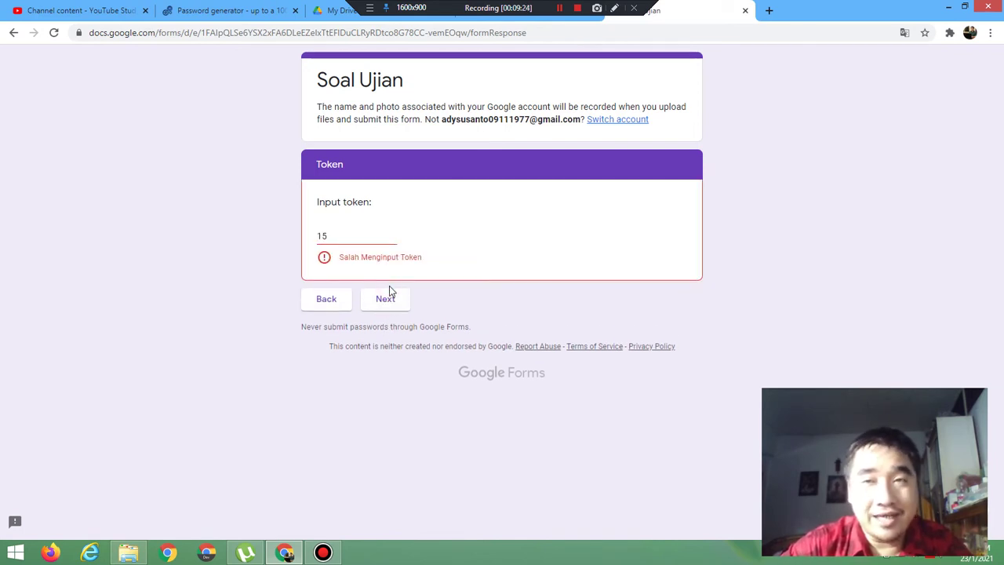
pyautogui.click(334, 234)
pyautogui.write('4')
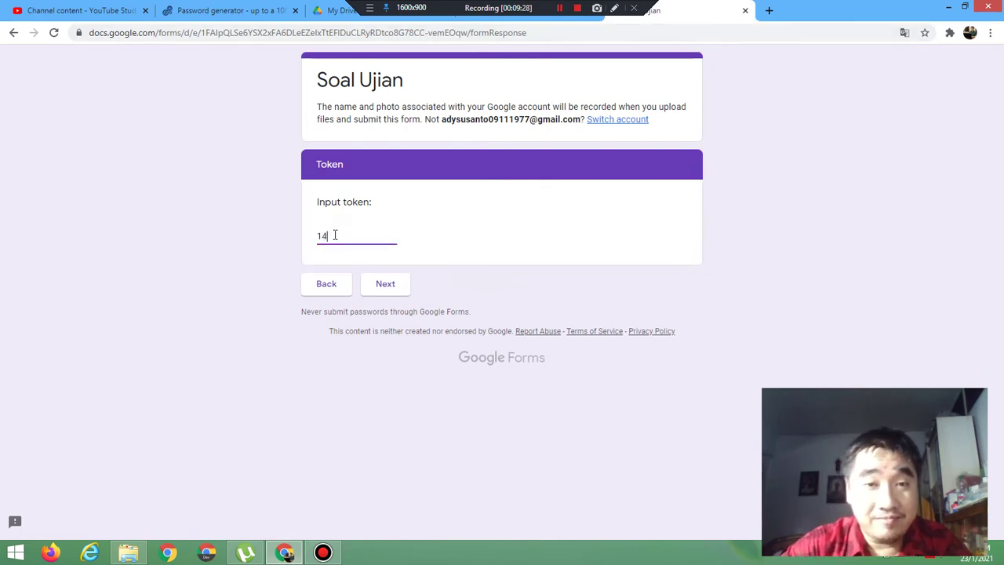
pyautogui.click(385, 287)
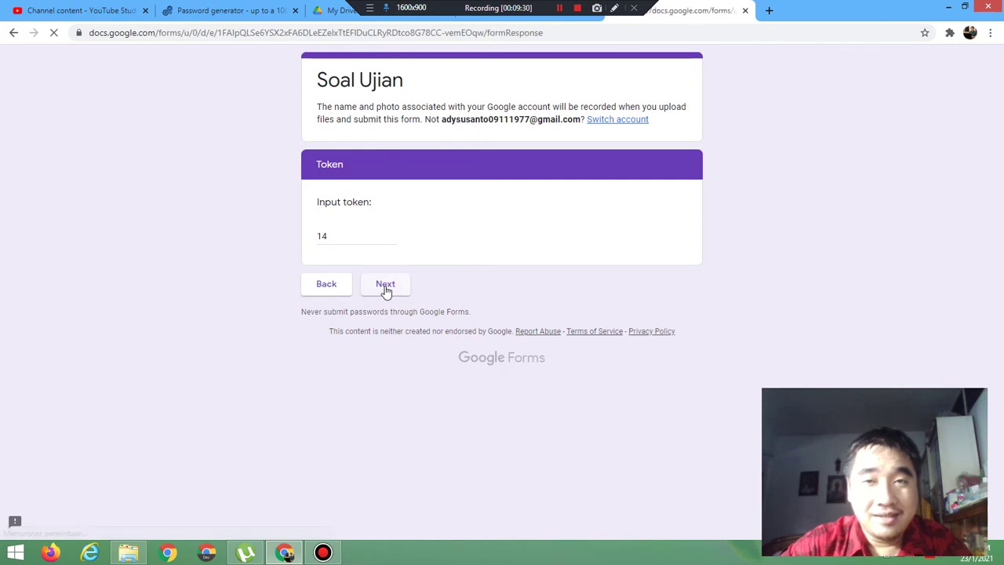
pyautogui.click(745, 10)
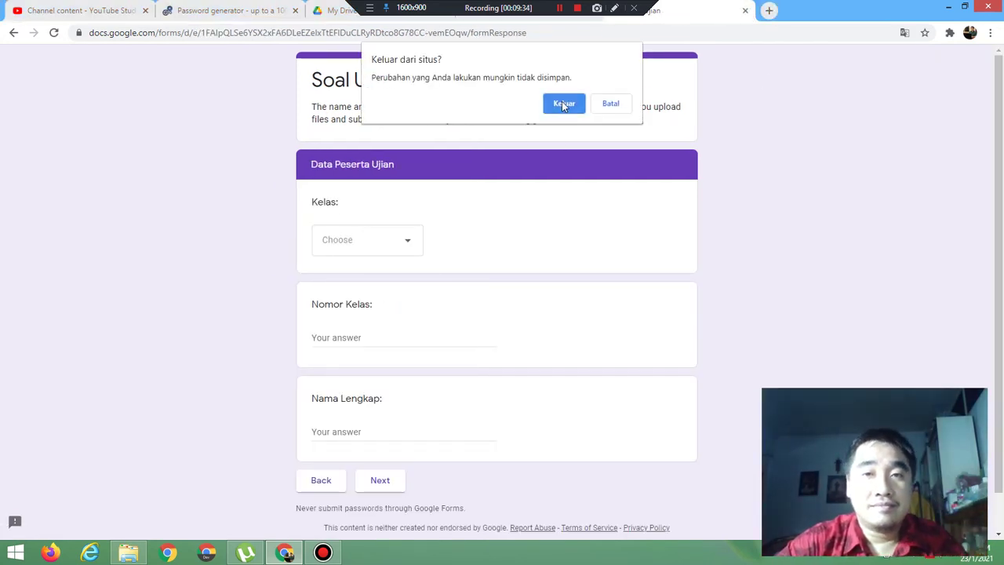
pyautogui.click(563, 103)
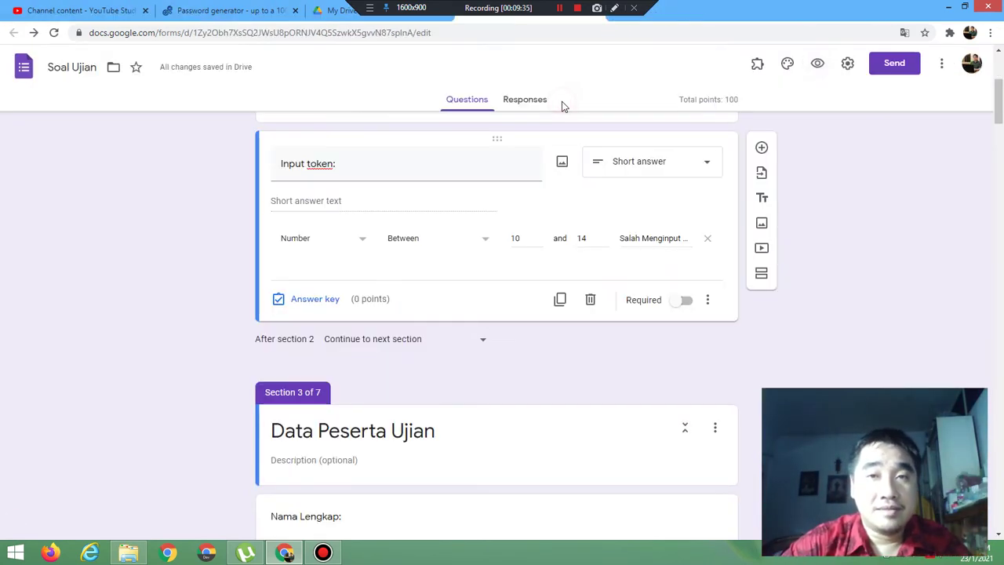
# Step: Set the token rule to Number not between 10 and 14 with error 'Salah Menginput Token', then preview
pyautogui.click(485, 243)
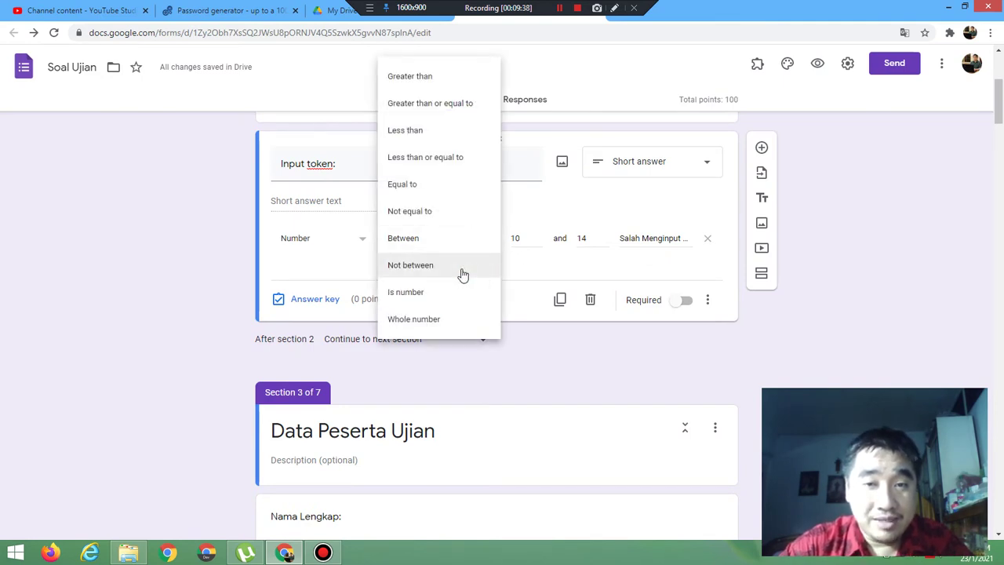
pyautogui.click(461, 267)
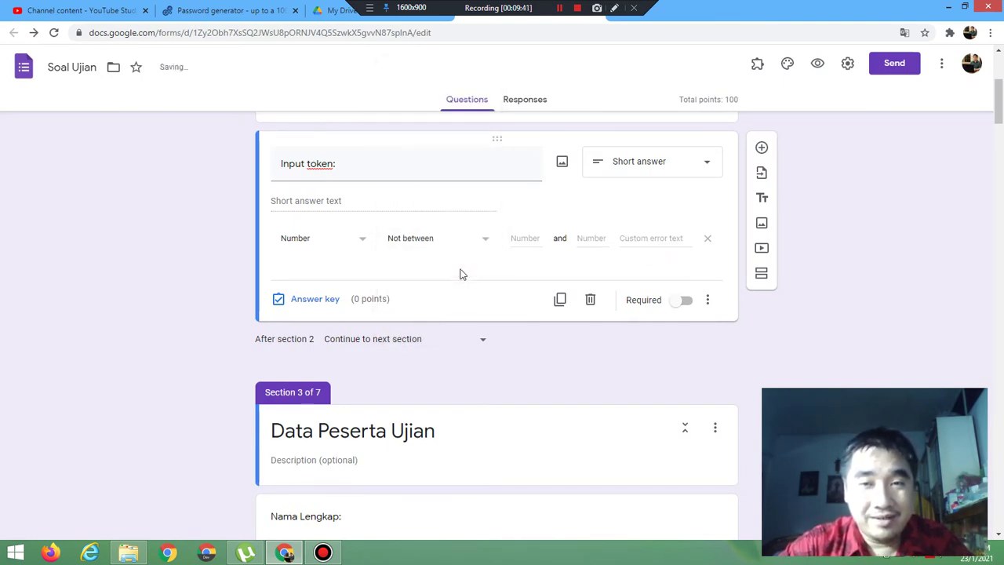
pyautogui.click(524, 238)
pyautogui.write('10')
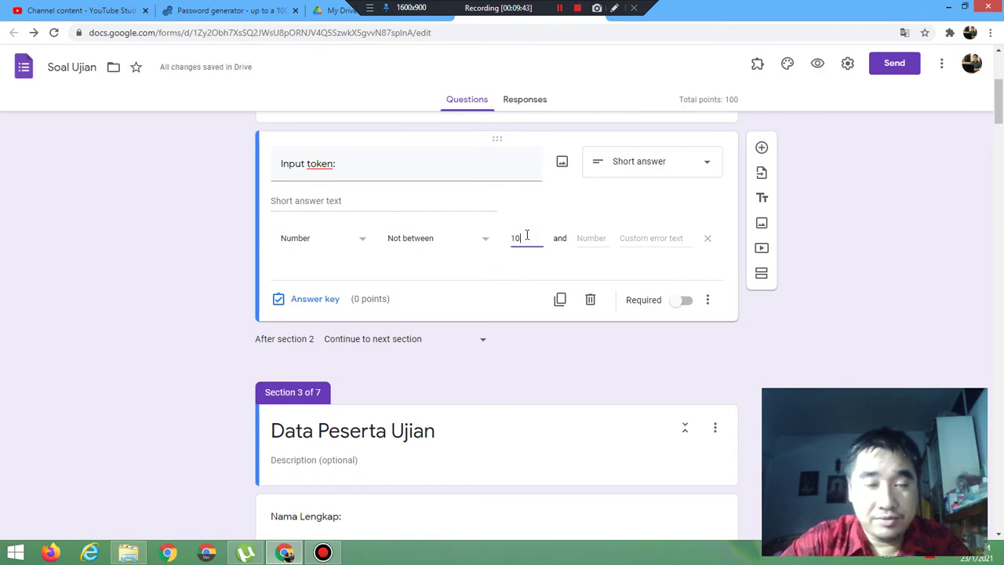
pyautogui.click(591, 237)
pyautogui.write('14')
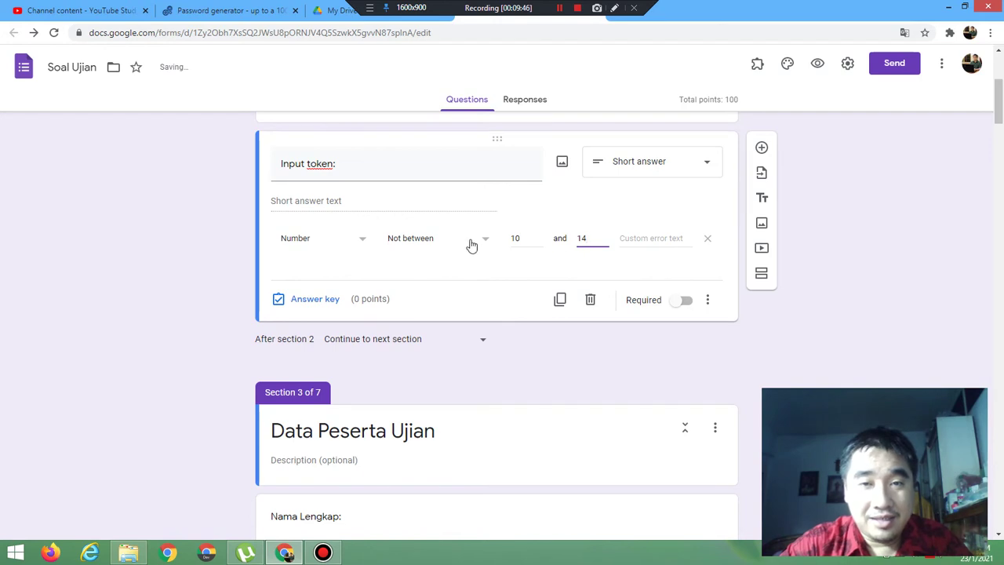
pyautogui.click(651, 235)
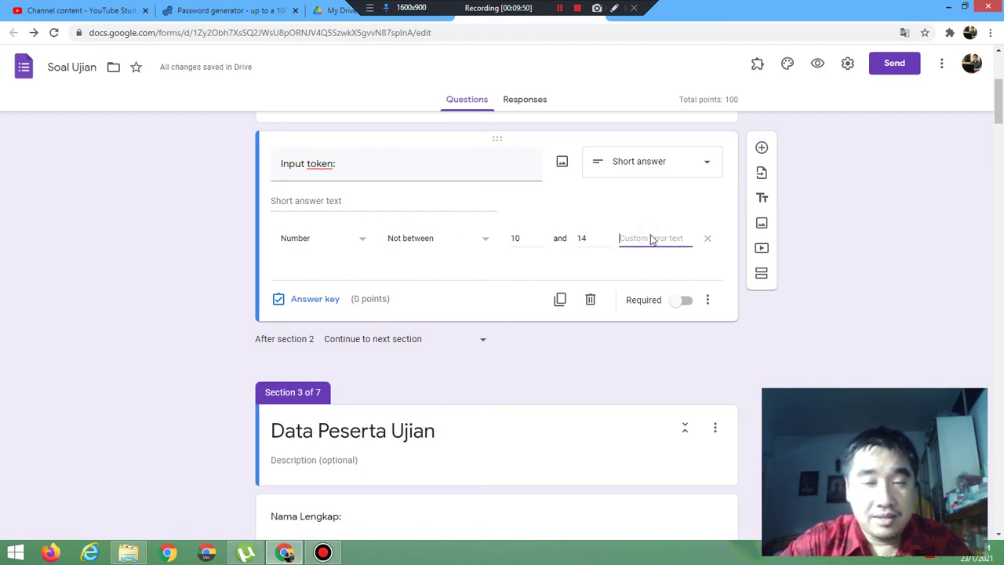
pyautogui.write('sa')
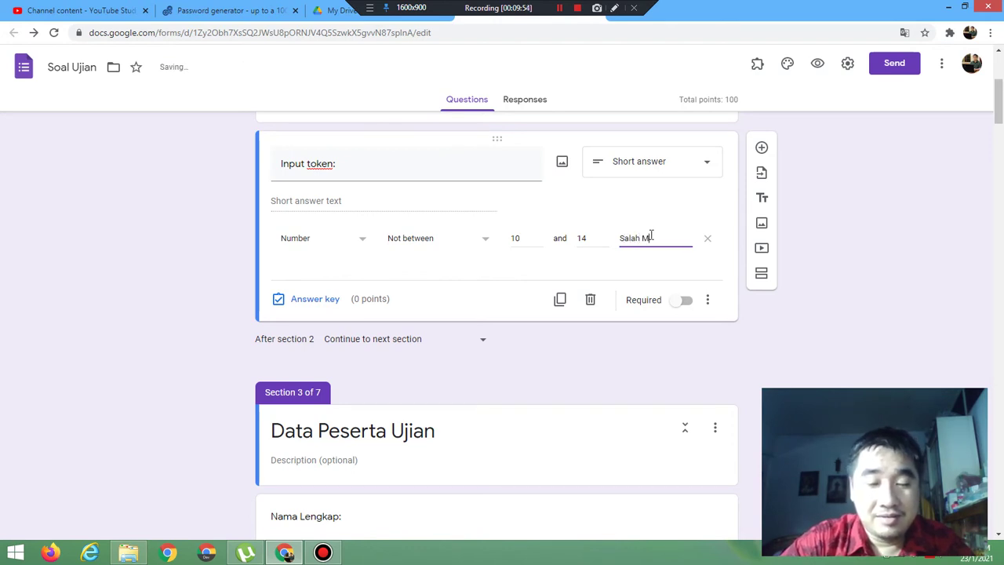
pyautogui.write('lah Menginput Token')
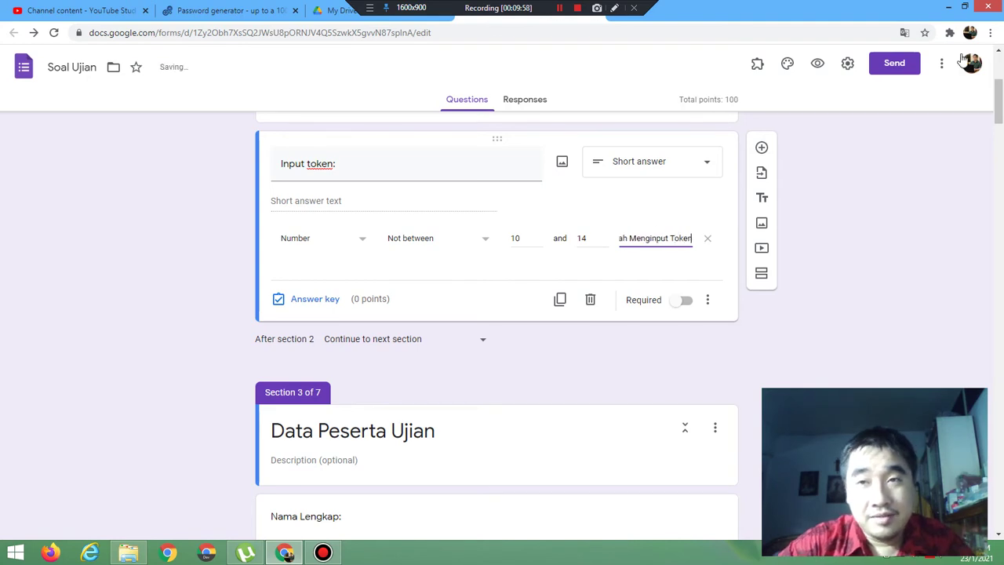
pyautogui.click(816, 66)
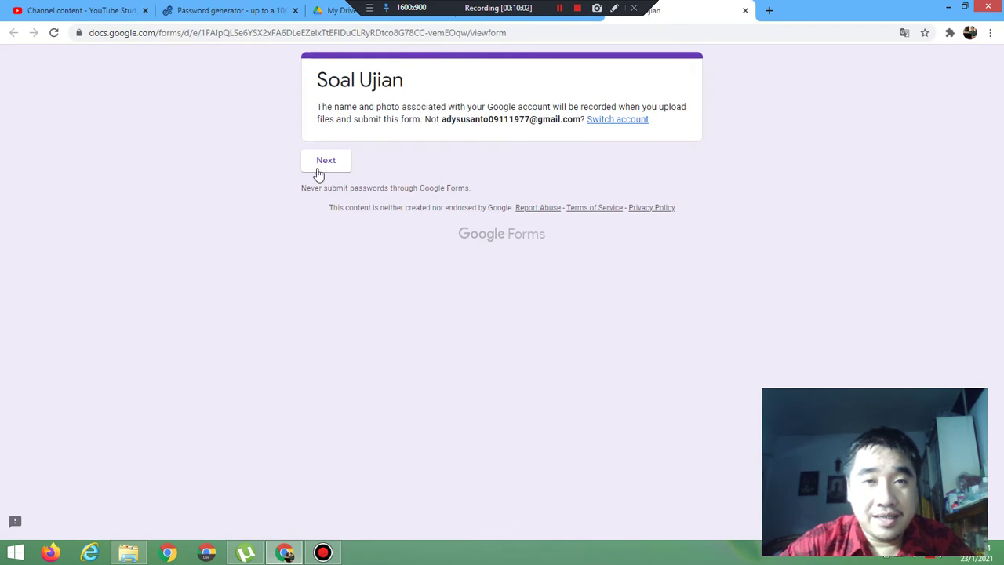
# Step: In the preview, submit token 10 and see it rejected with 'Salah Menginput Token'
pyautogui.click(322, 163)
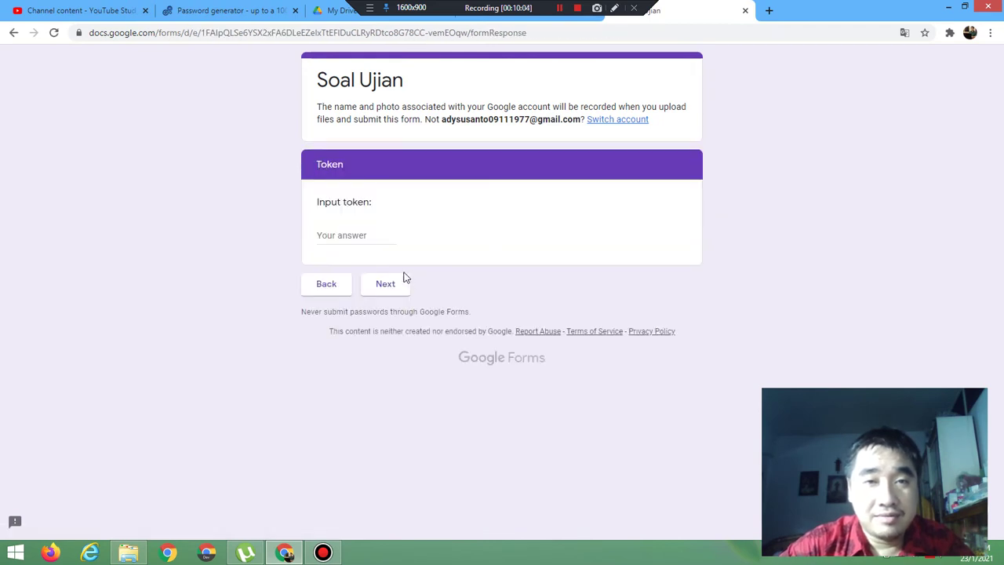
pyautogui.click(365, 236)
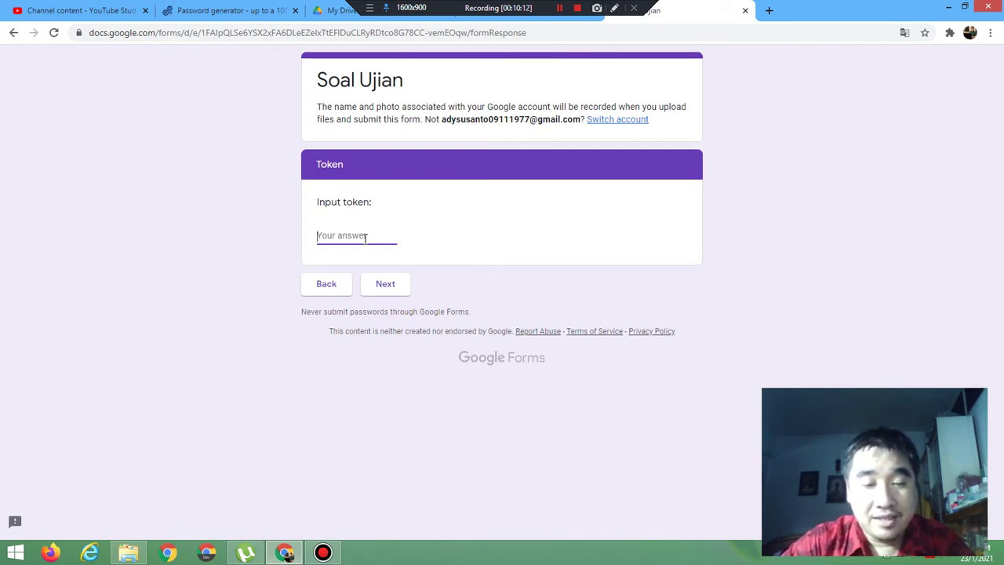
pyautogui.write('10')
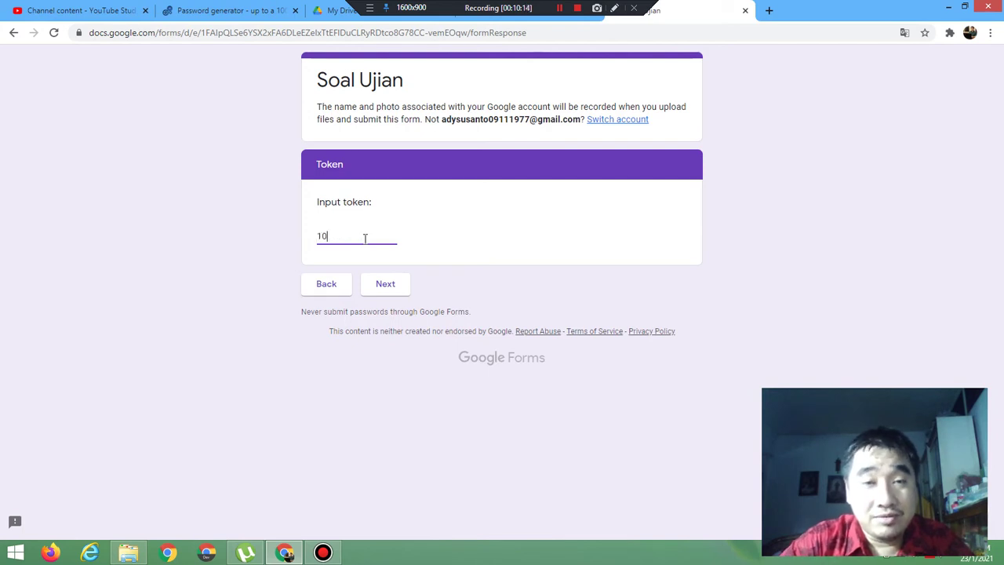
pyautogui.click(381, 283)
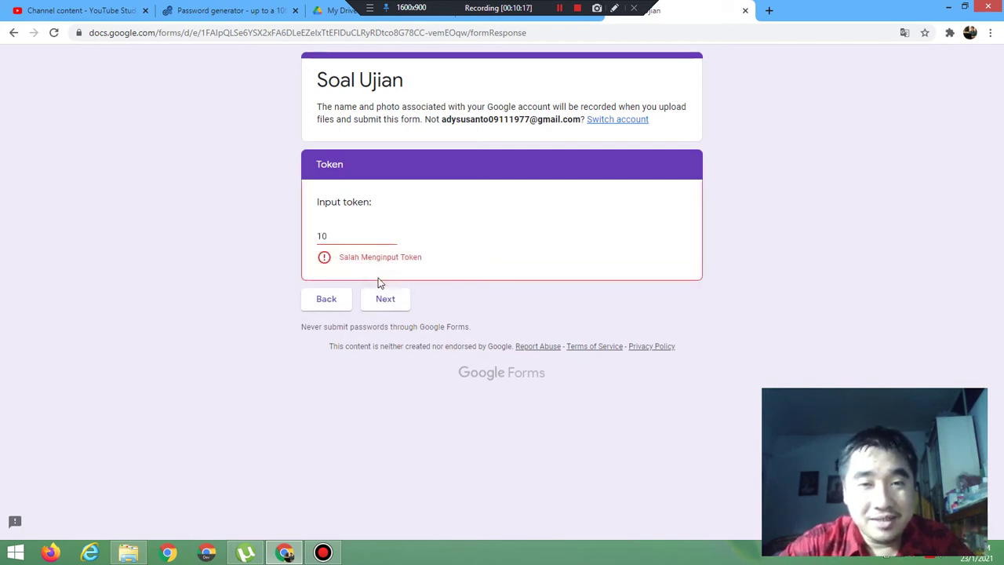
# Step: Replace the token with 9, submit it successfully, and leave the preview
pyautogui.click(347, 236)
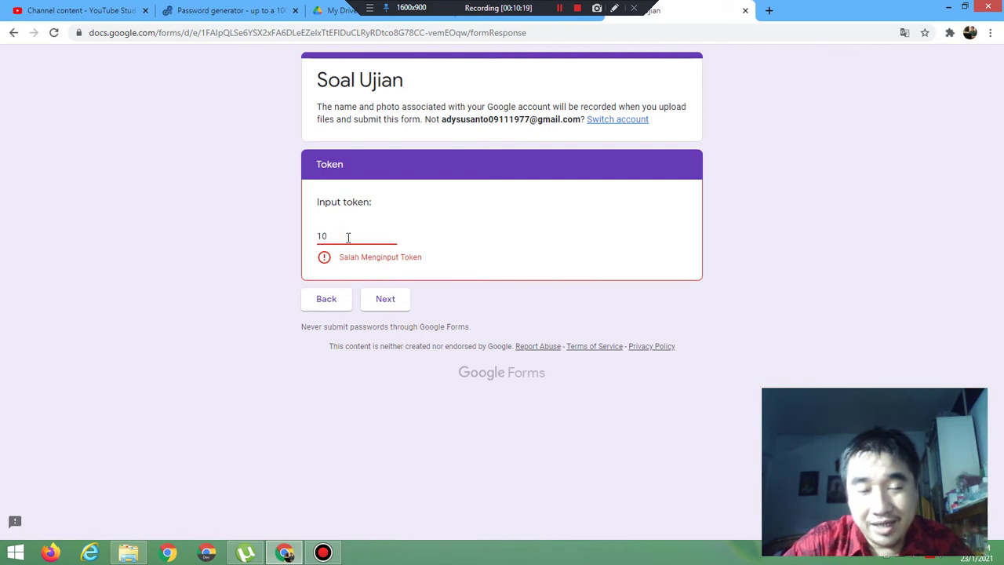
pyautogui.press('BackSpace')
pyautogui.press('BackSpace')
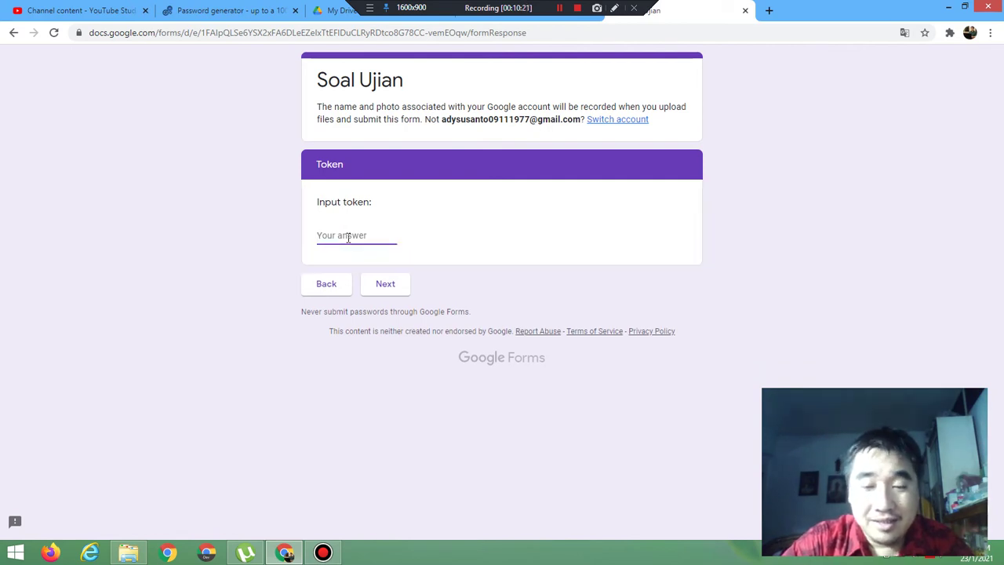
pyautogui.write('9')
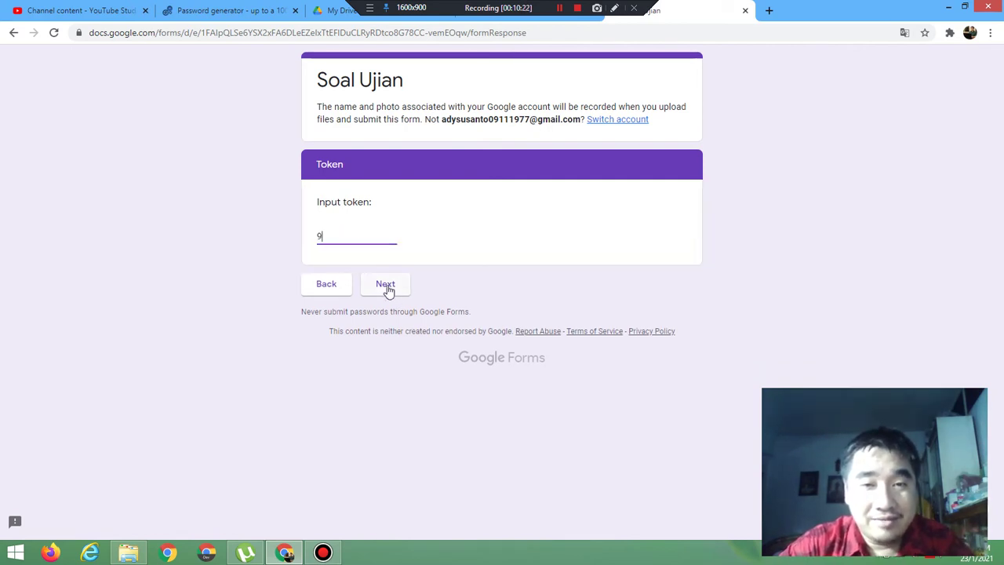
pyautogui.click(386, 288)
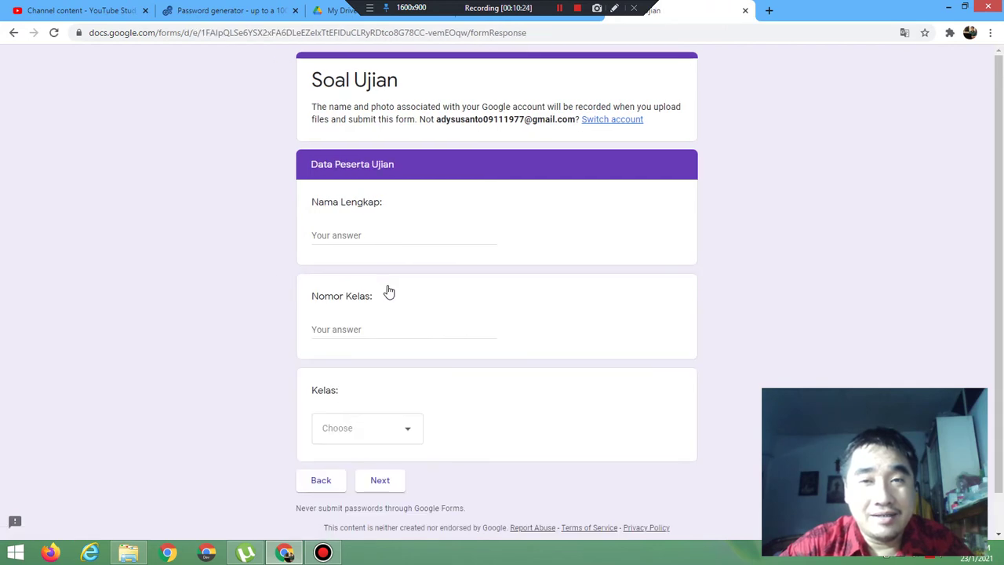
pyautogui.click(745, 10)
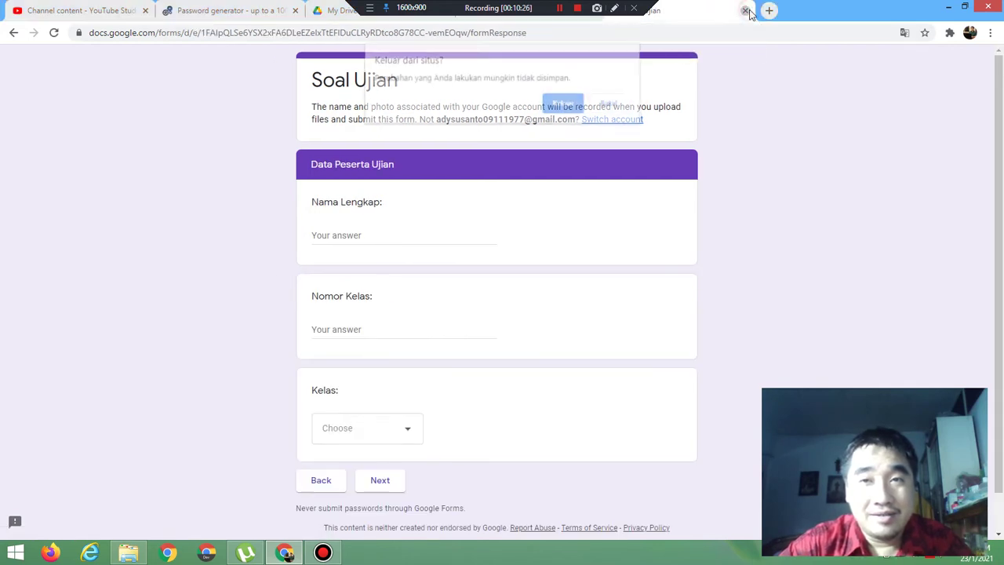
pyautogui.click(578, 102)
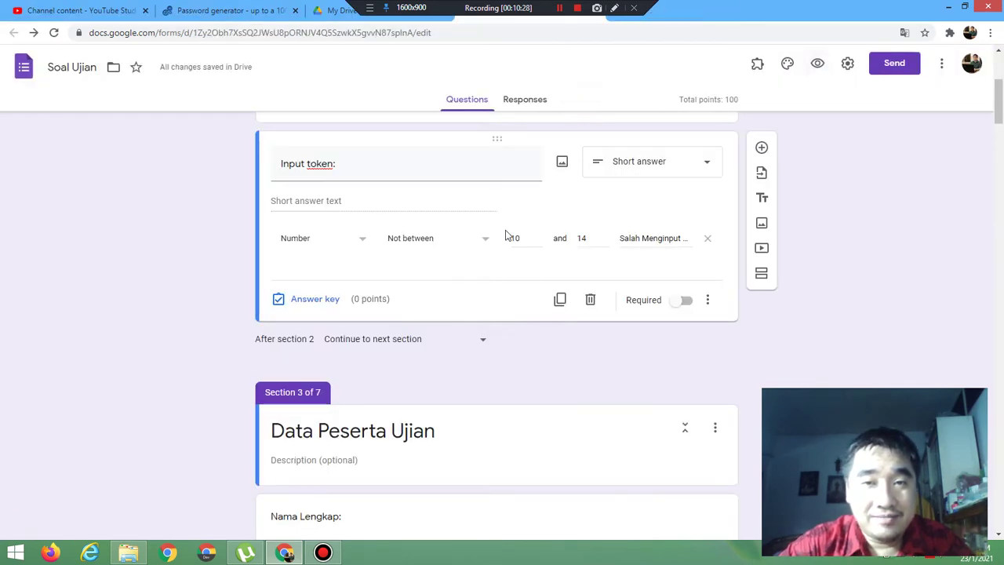
# Step: Switch the token rule to Number 'Is number' with error 'Salah Menginput Token', then preview
pyautogui.click(440, 242)
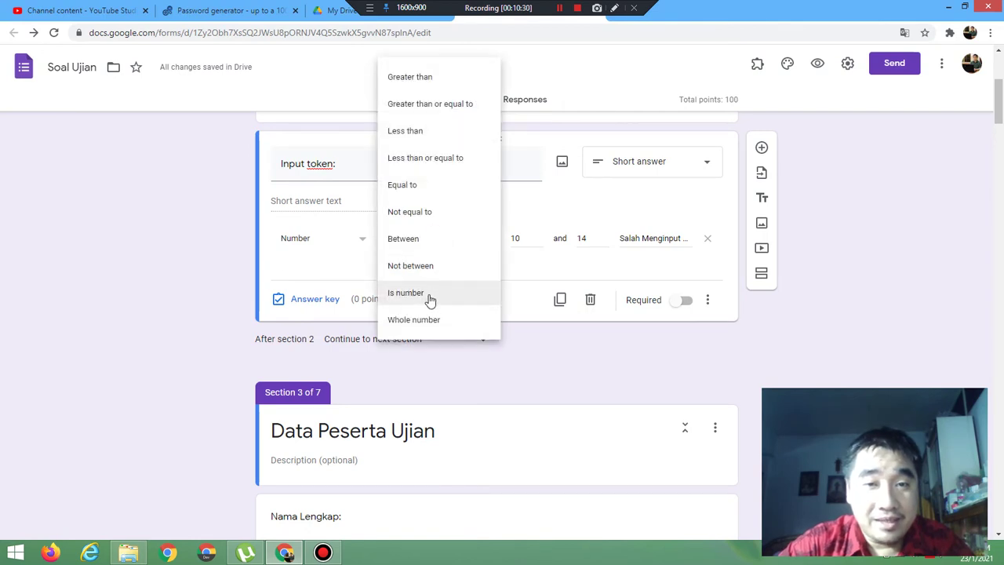
pyautogui.click(428, 296)
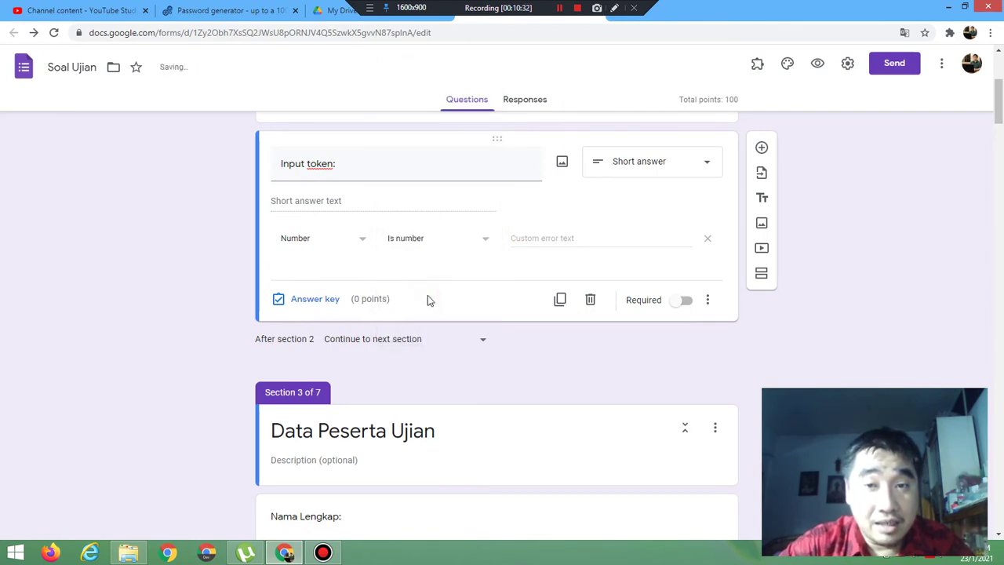
pyautogui.click(462, 240)
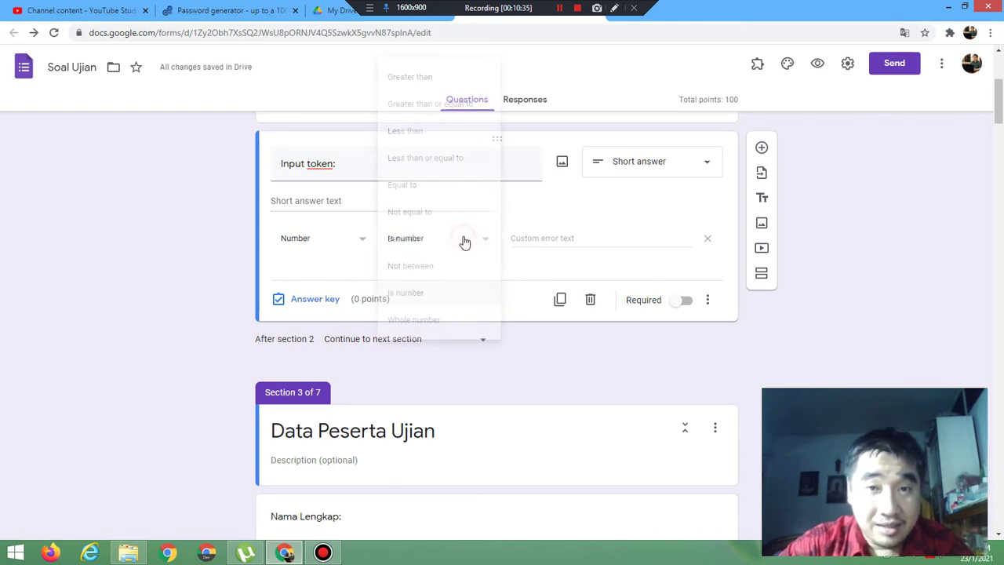
pyautogui.click(465, 291)
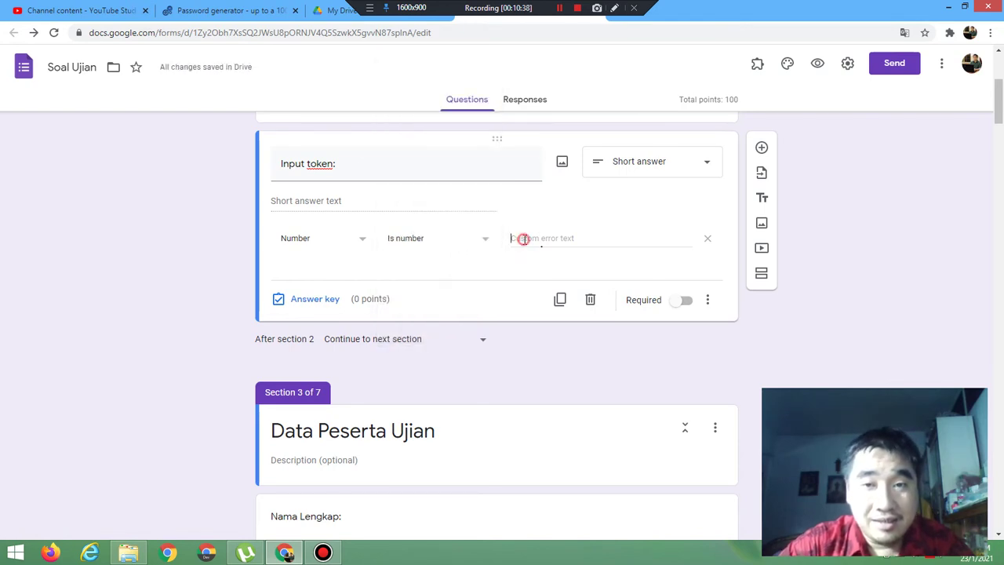
pyautogui.click(524, 239)
pyautogui.write('Salah')
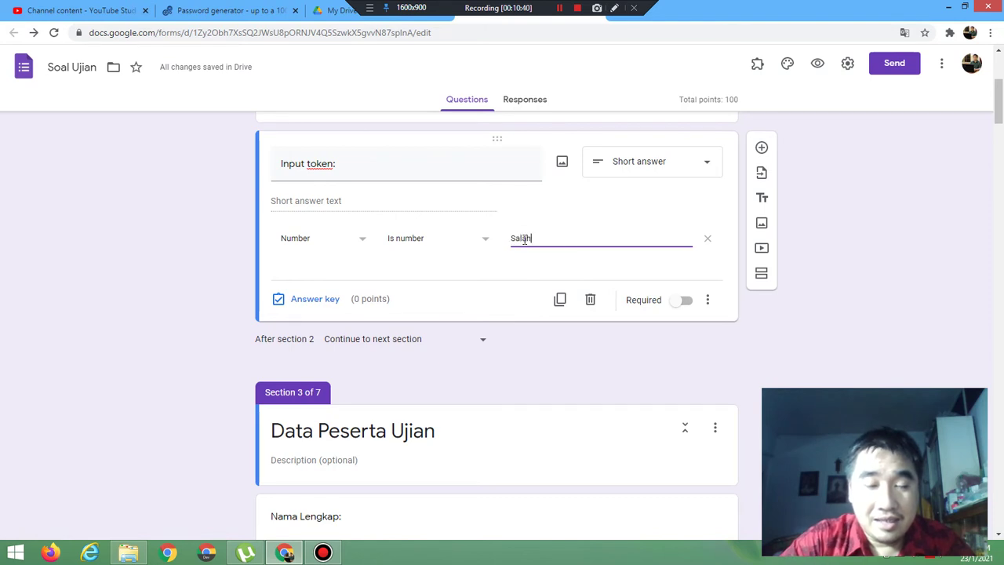
pyautogui.write(' Mengin')
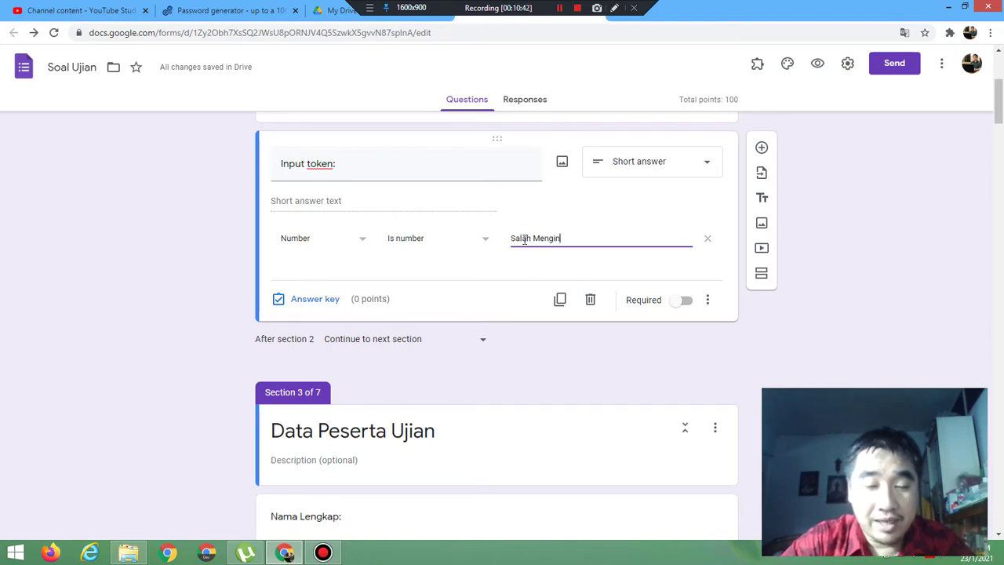
pyautogui.write('put Token')
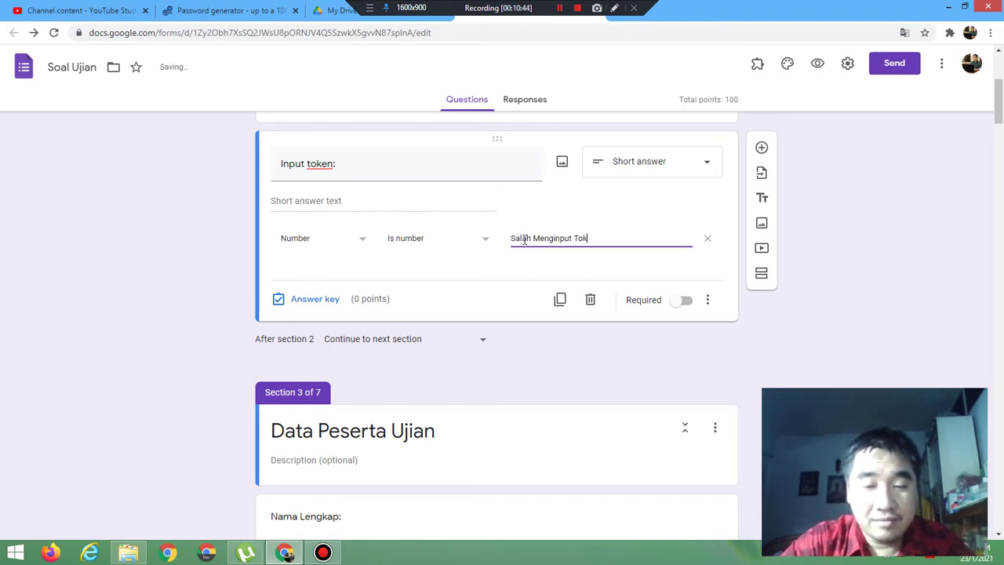
pyautogui.click(820, 66)
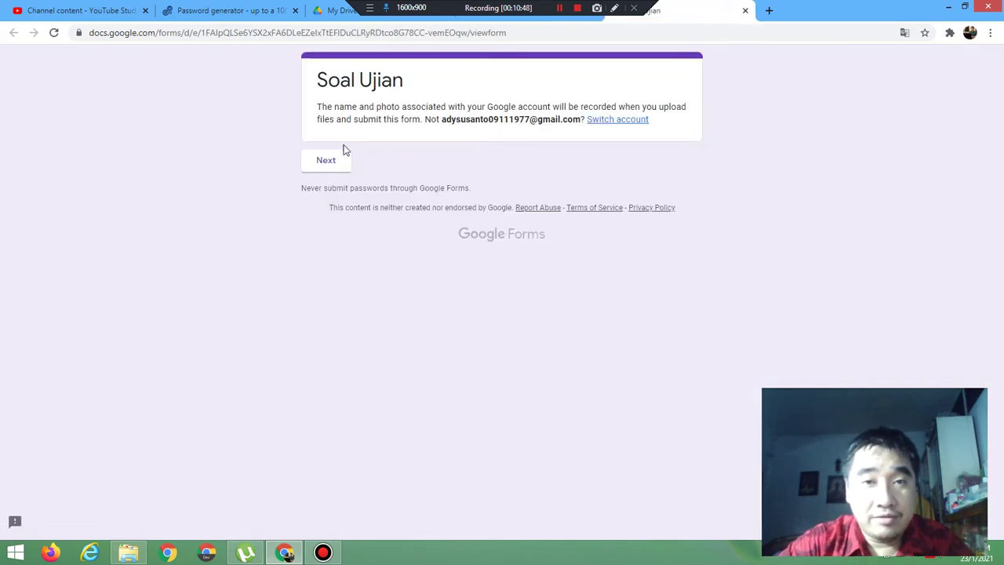
# Step: In the preview's token field, try test entries a, f, commas, 2 and *, clearing each
pyautogui.click(325, 157)
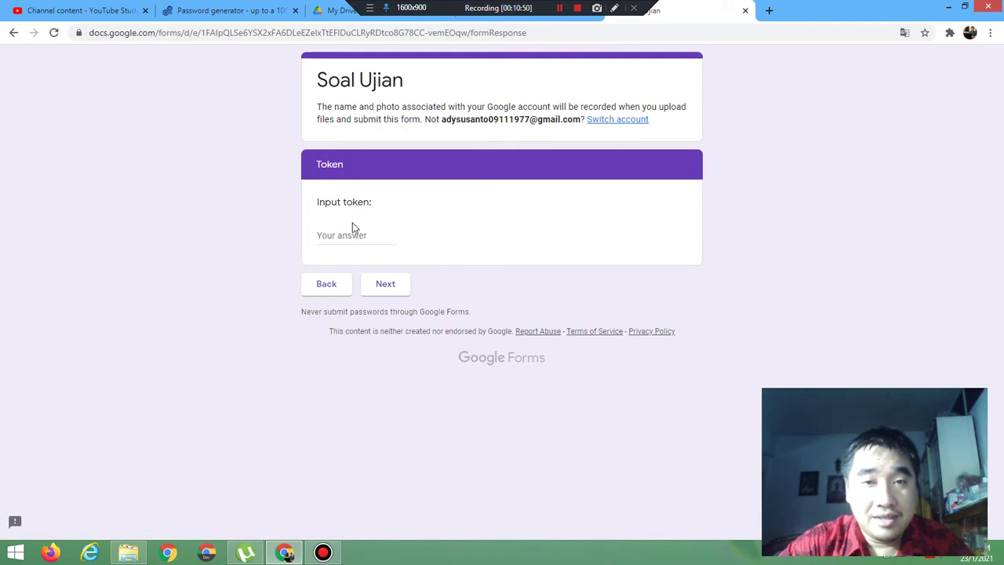
pyautogui.click(352, 238)
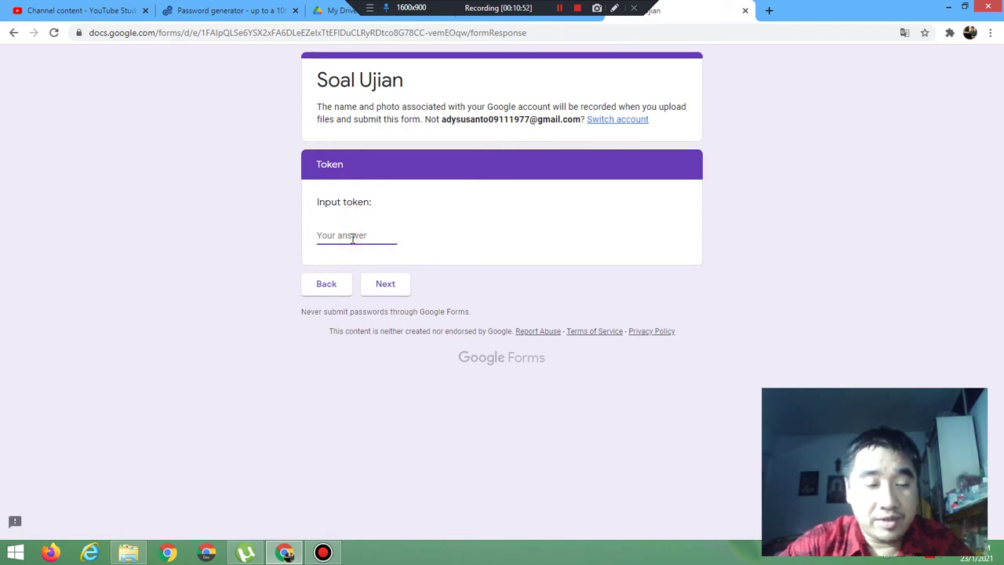
pyautogui.write('a')
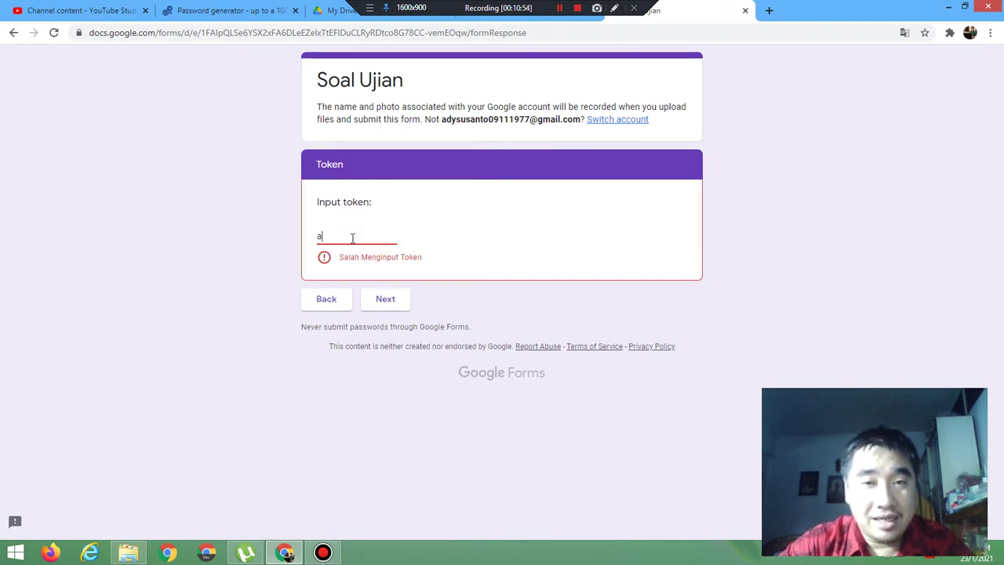
pyautogui.press('BackSpace')
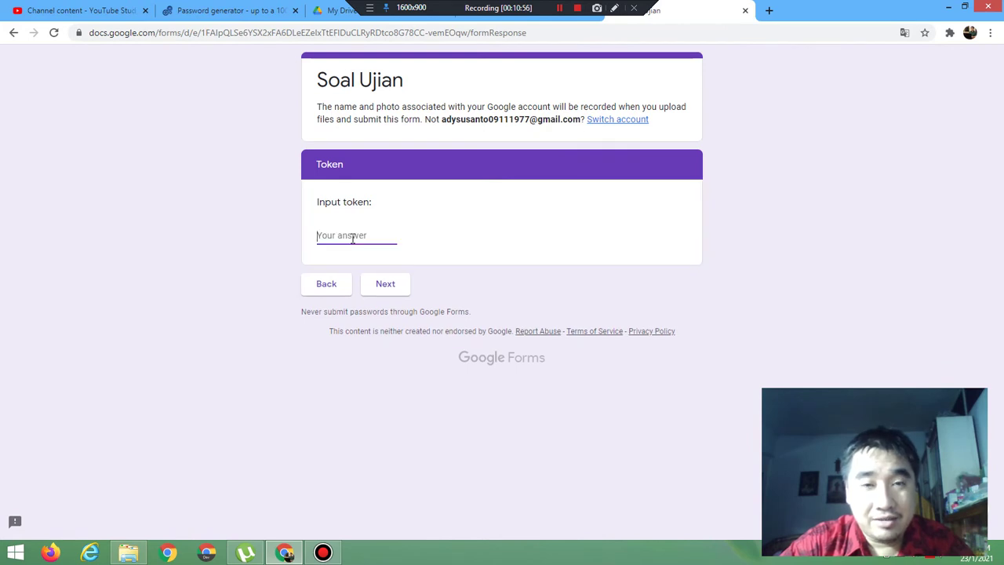
pyautogui.write('f')
pyautogui.press('BackSpace')
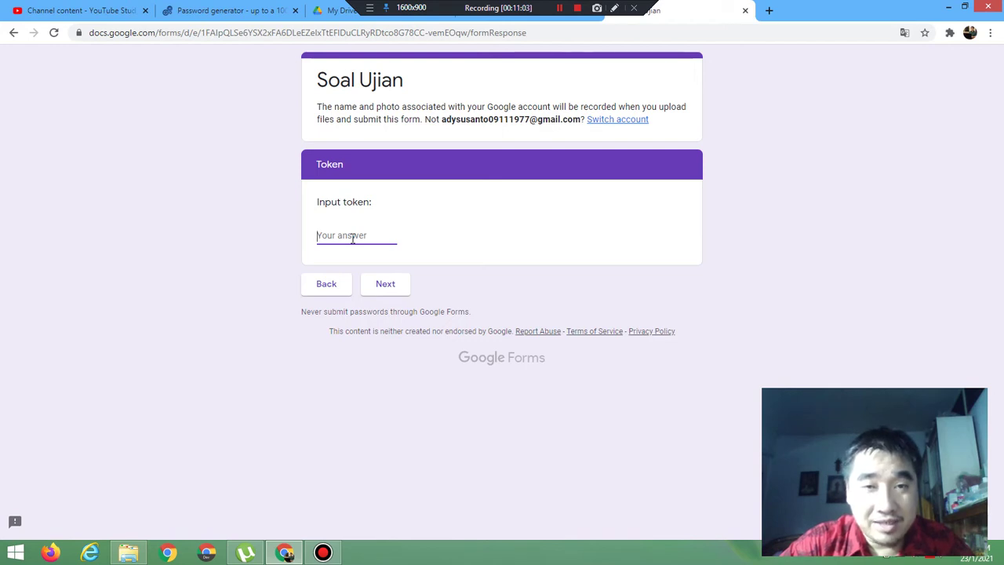
pyautogui.write(',,')
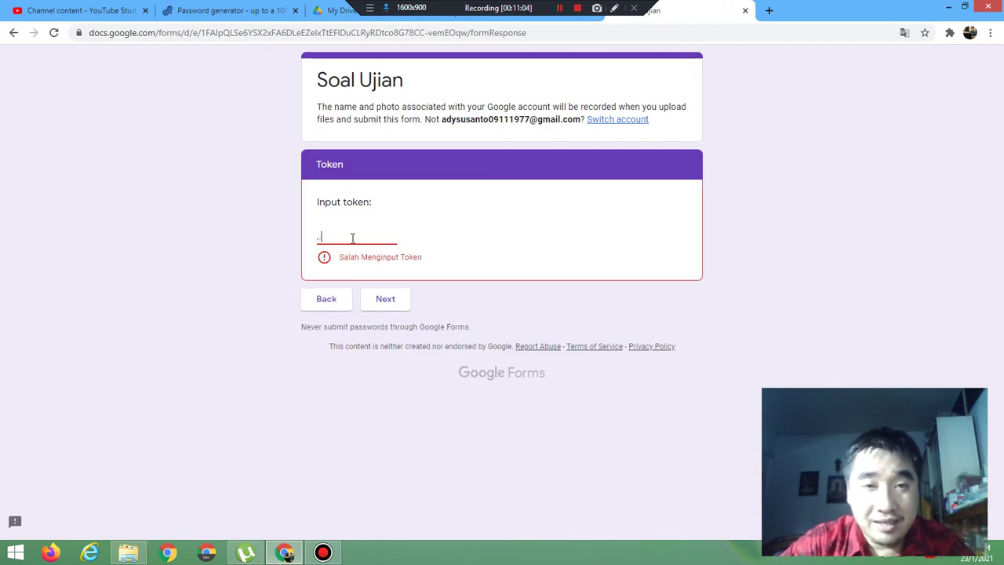
pyautogui.press('BackSpace')
pyautogui.press('BackSpace')
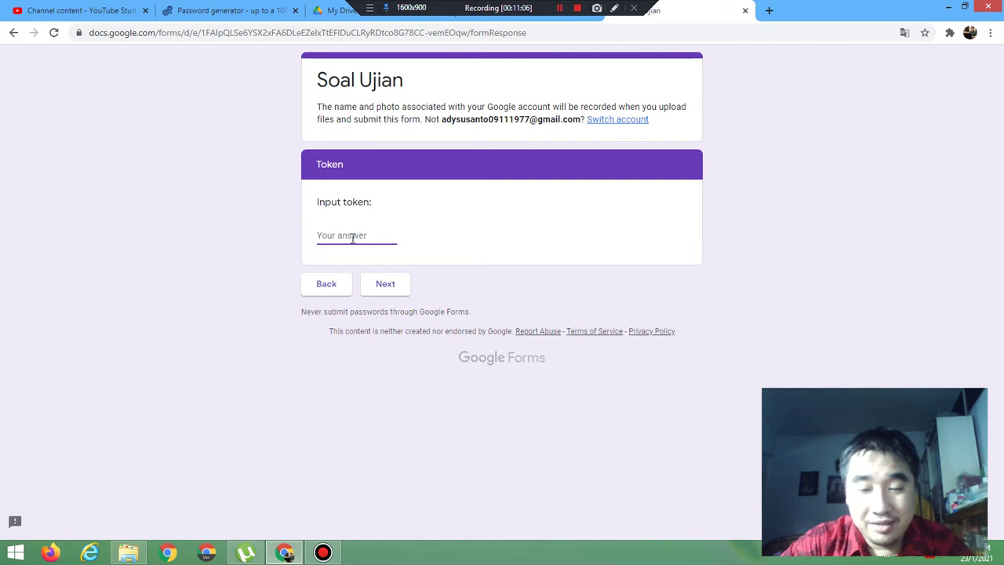
pyautogui.write(',')
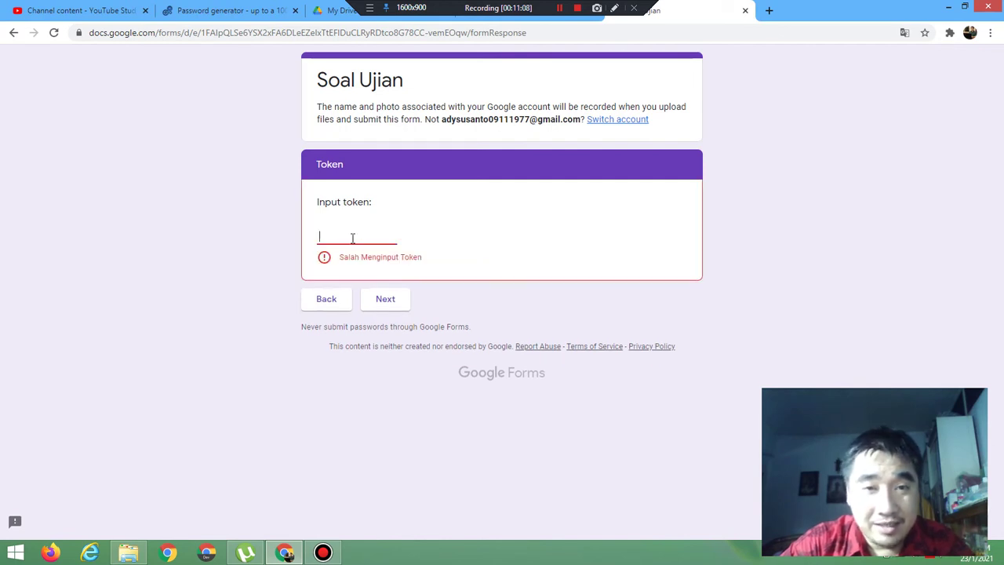
pyautogui.press('BackSpace')
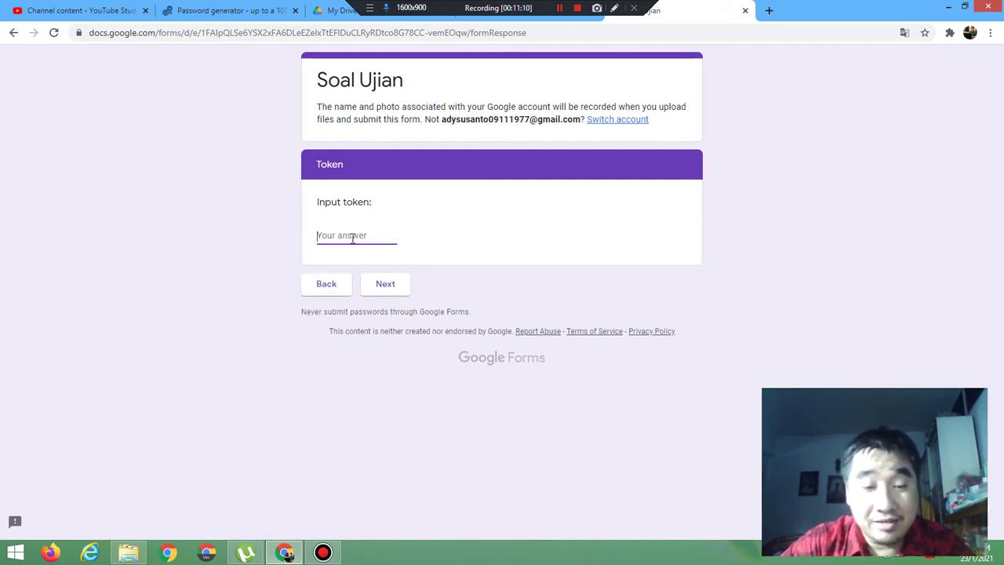
pyautogui.write('2')
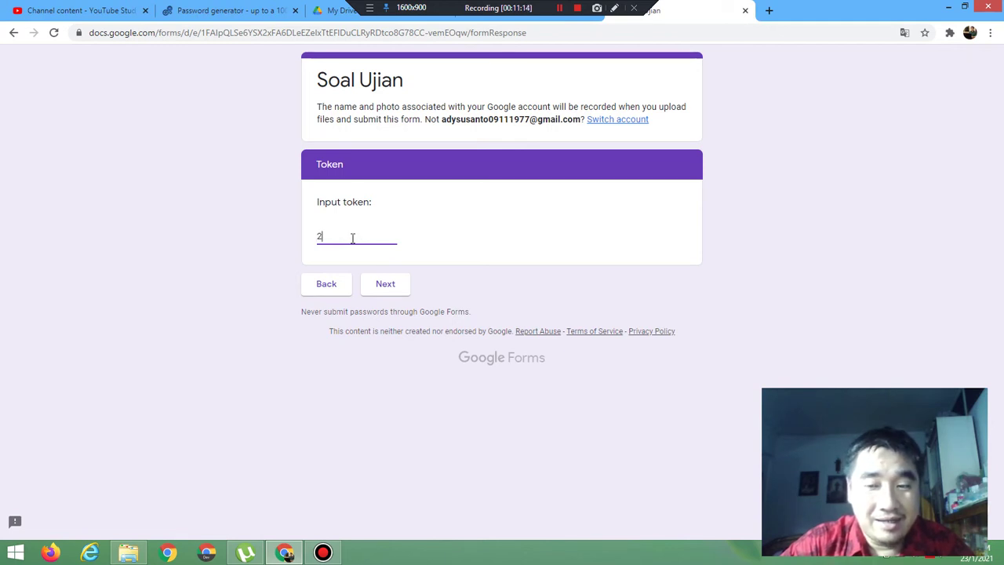
pyautogui.press('BackSpace')
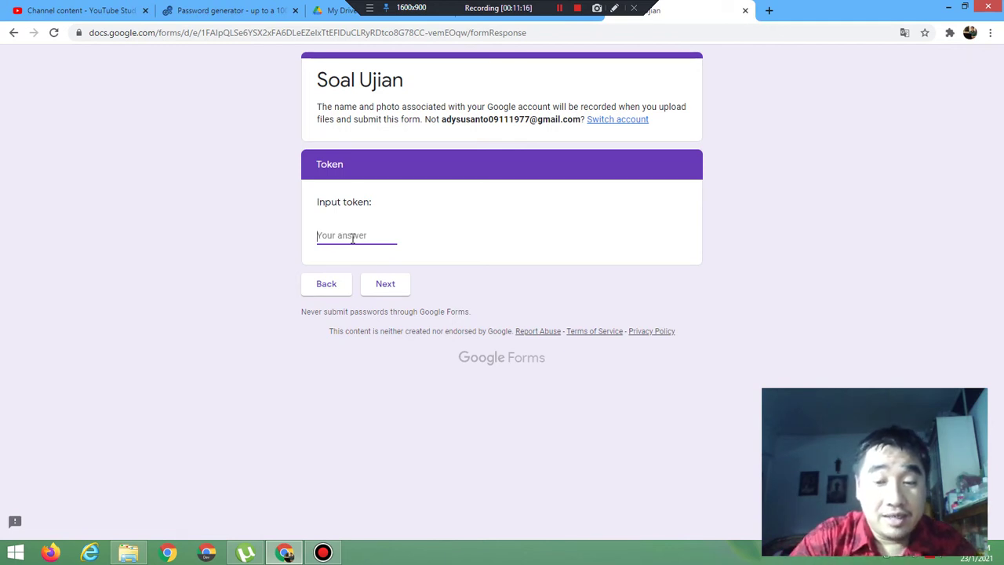
pyautogui.write('*')
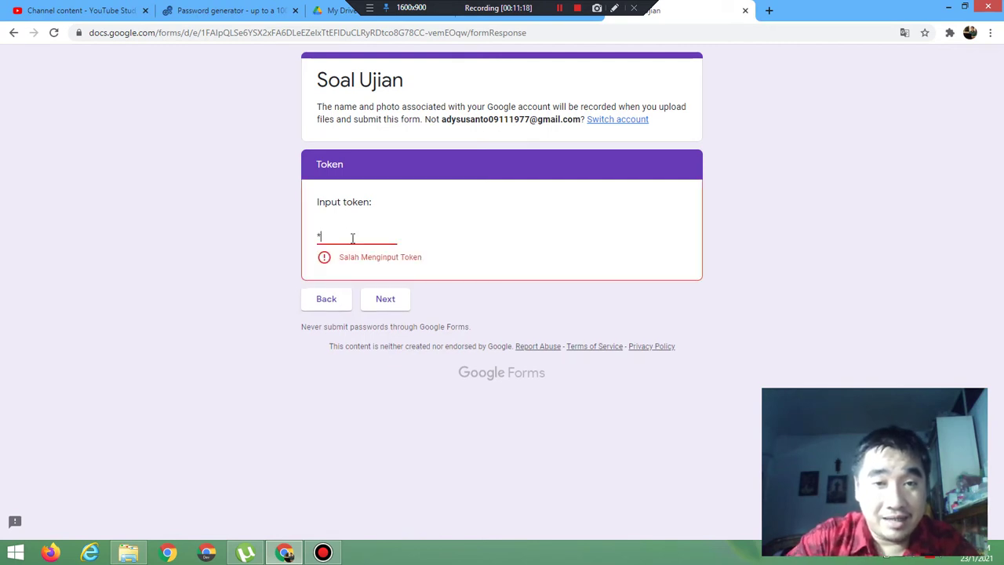
pyautogui.press('BackSpace')
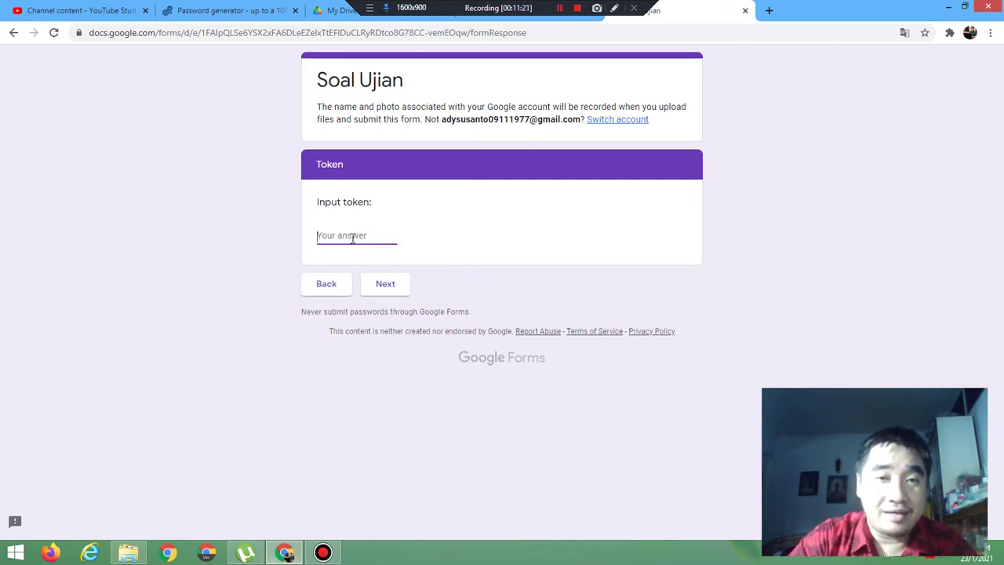
# Step: Submit token 235, which is accepted, and leave the preview
pyautogui.write('235')
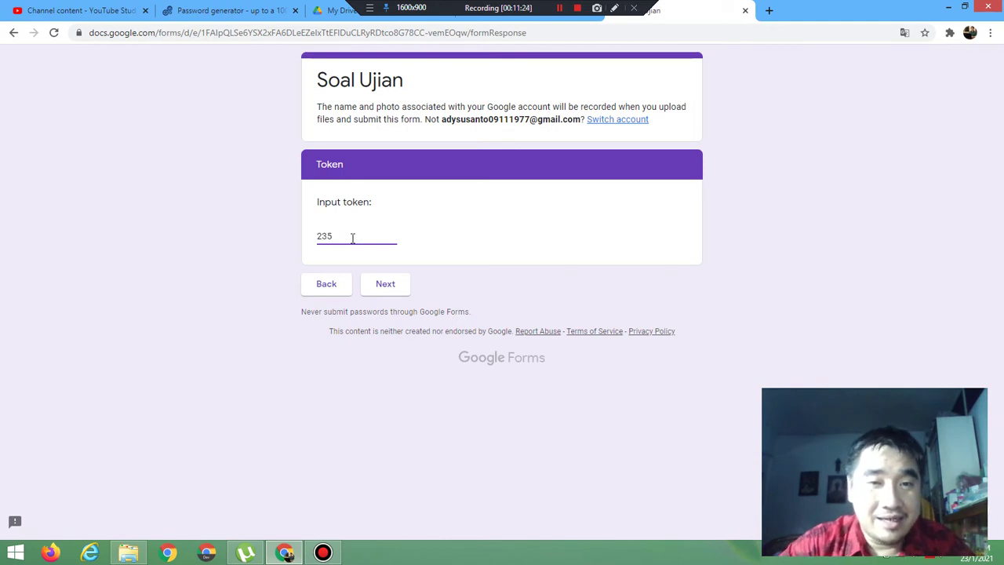
pyautogui.click(389, 289)
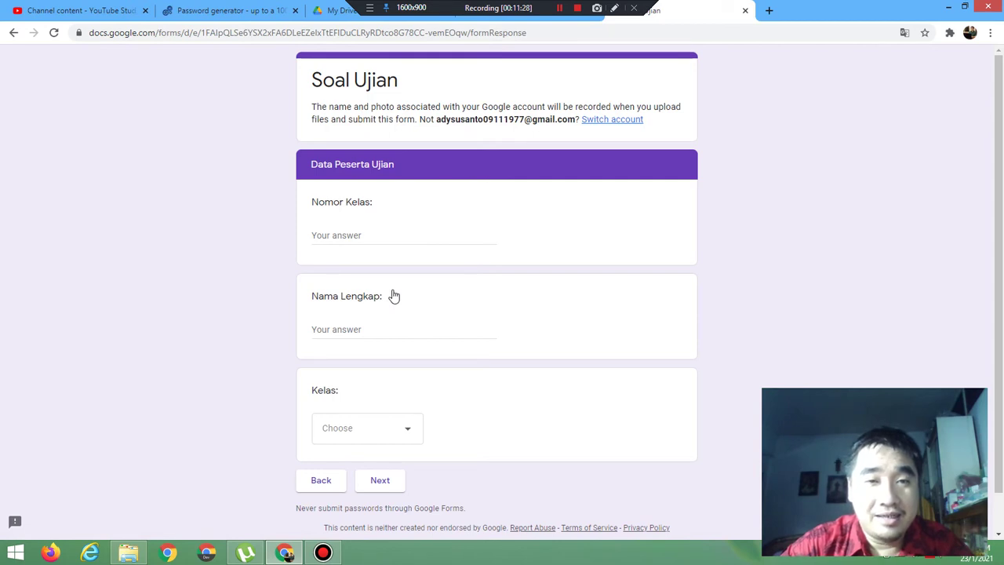
pyautogui.click(745, 11)
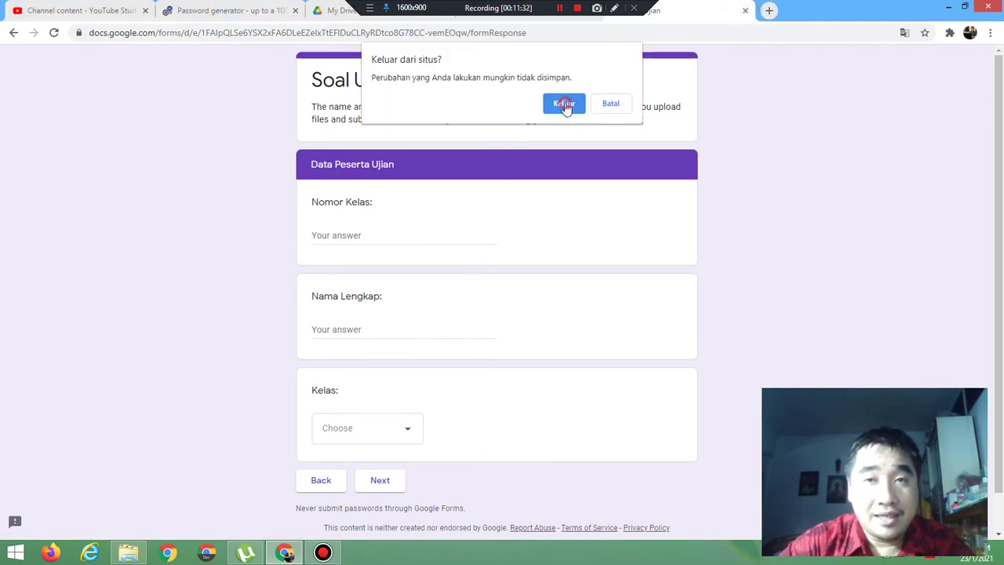
pyautogui.click(564, 104)
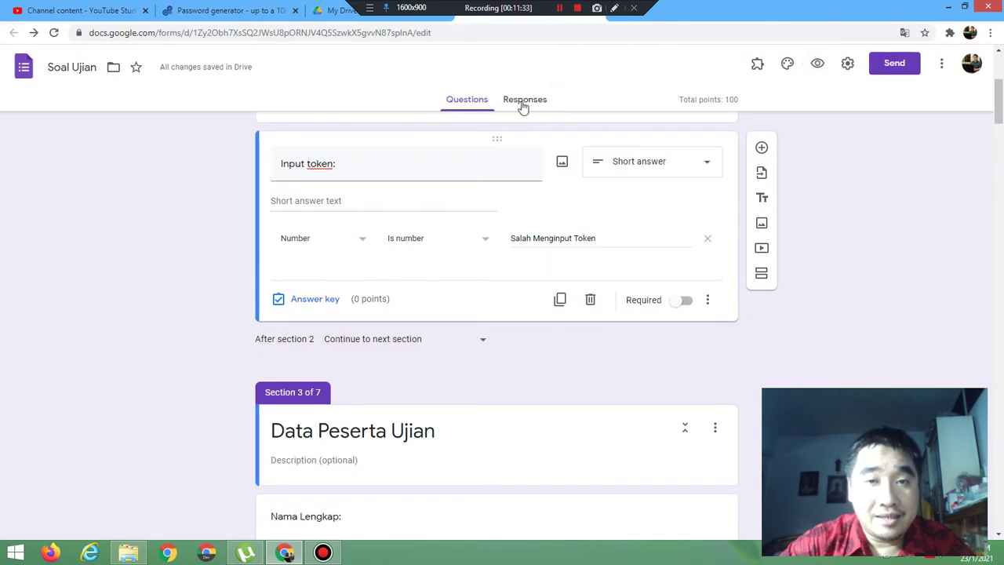
# Step: Change the token rule to Whole number with error 'Salah Menginput Token', then preview
pyautogui.click(434, 245)
pyautogui.click(427, 327)
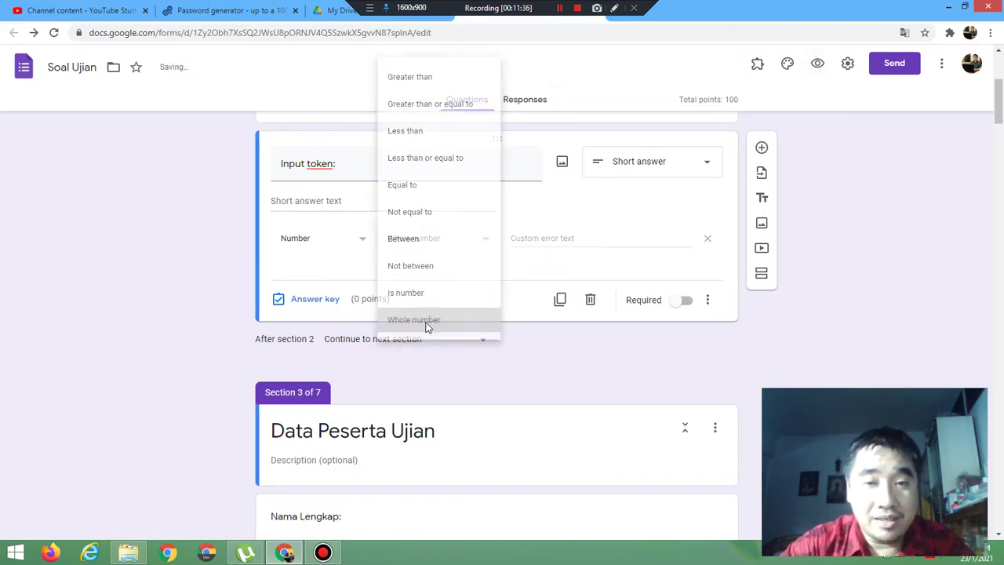
pyautogui.click(532, 241)
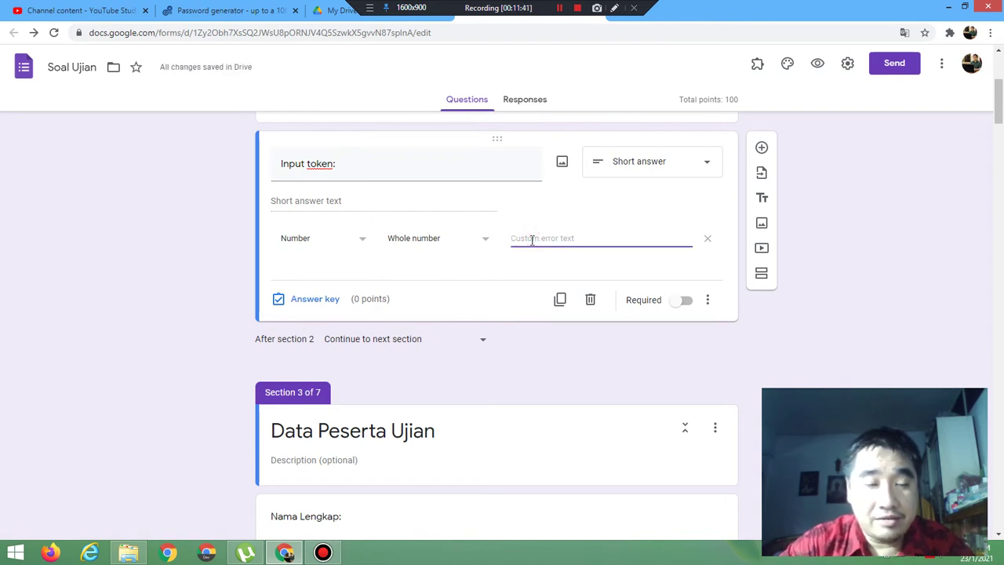
pyautogui.write('S')
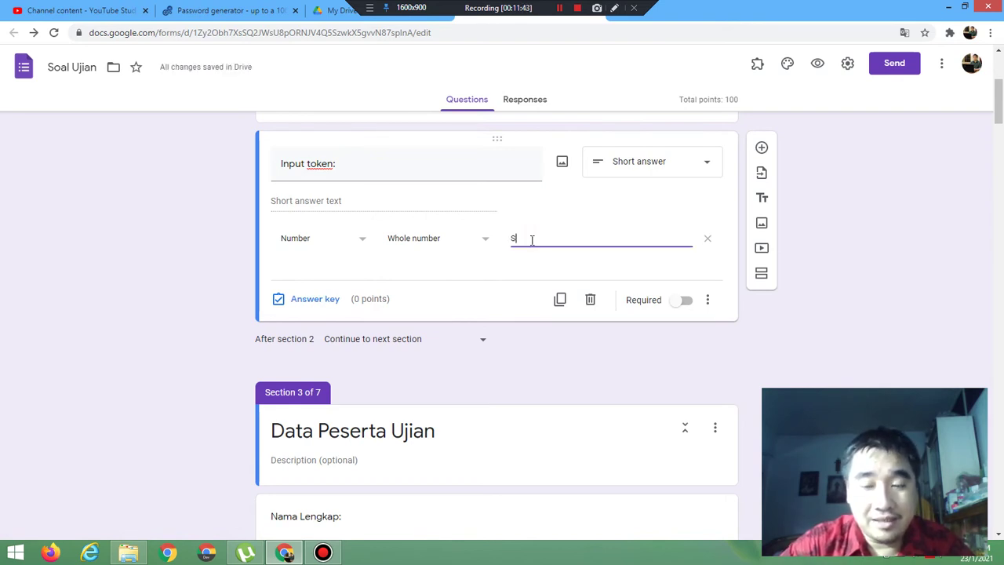
pyautogui.write('alah Menginput t')
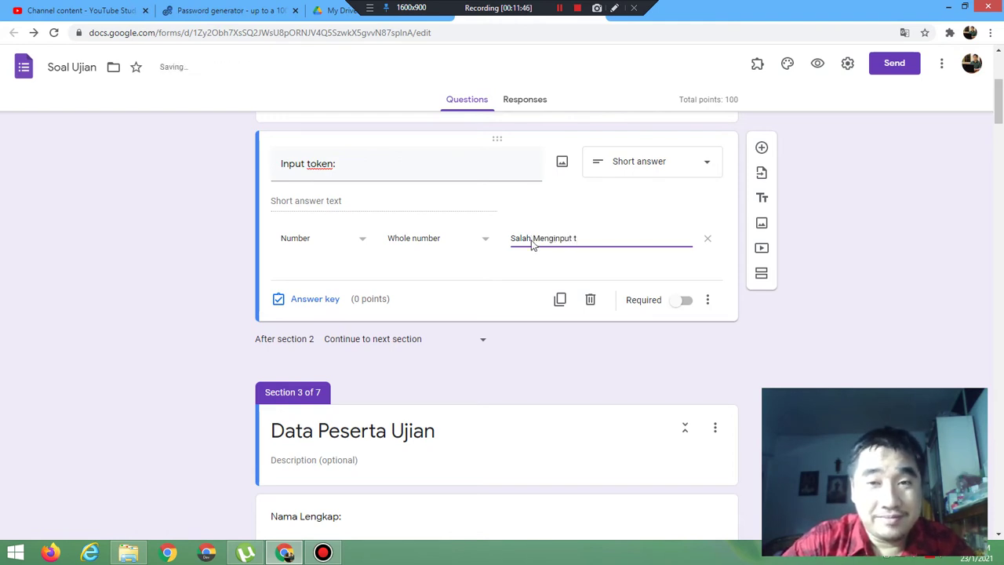
pyautogui.write('Token')
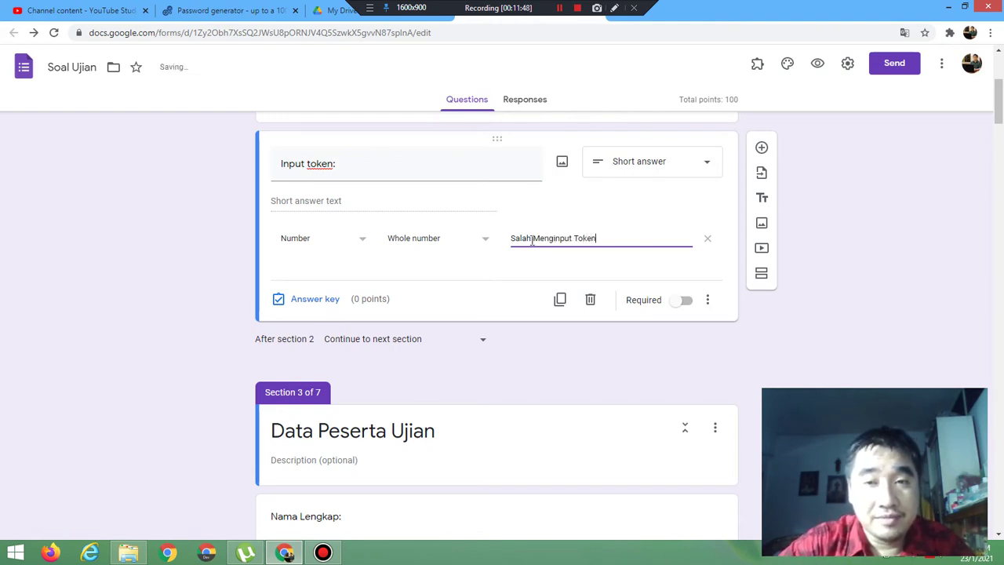
pyautogui.click(817, 64)
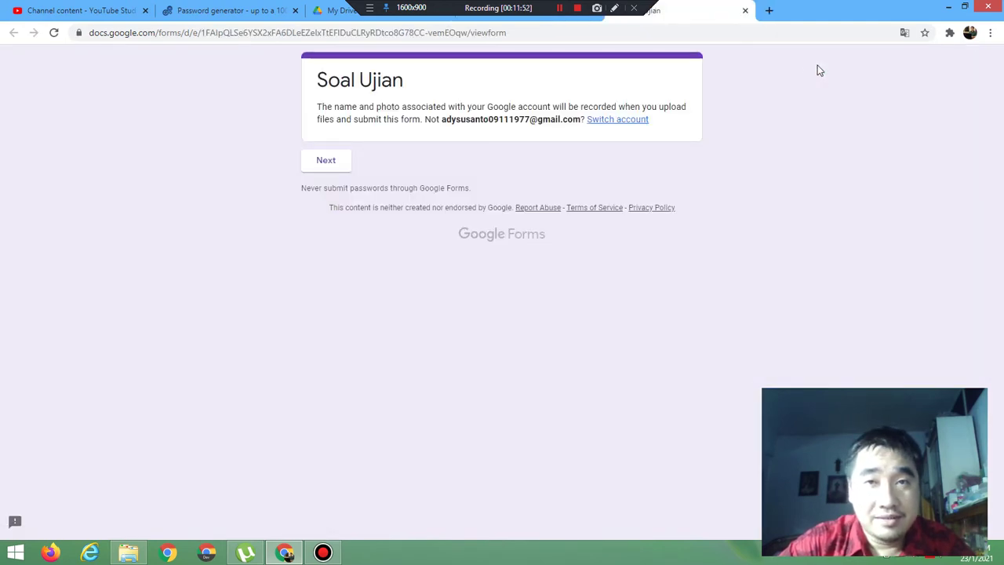
# Step: In the preview's token field, try test values such as 9.5, ,5, /5 and 5/4, clearing each
pyautogui.click(325, 160)
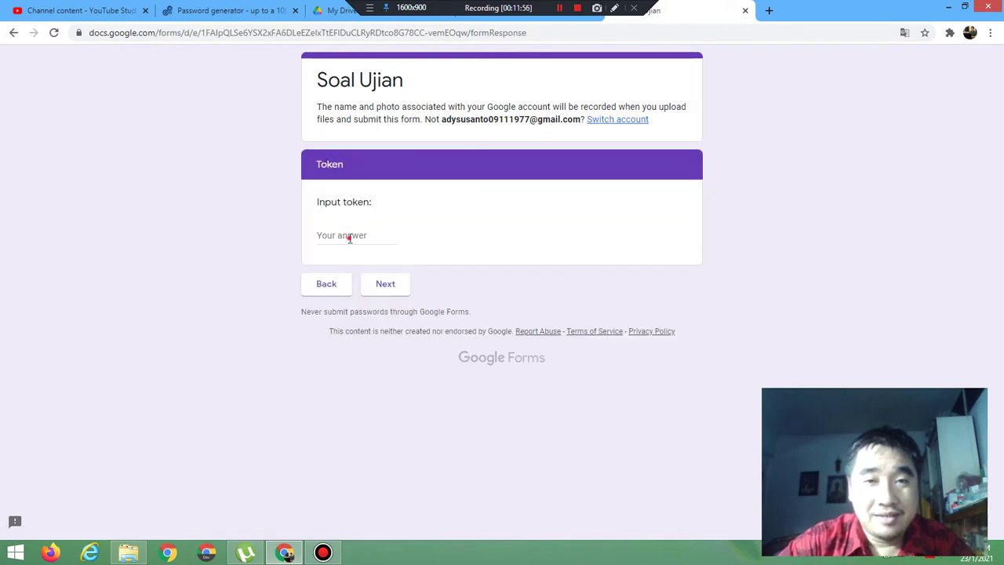
pyautogui.click(350, 236)
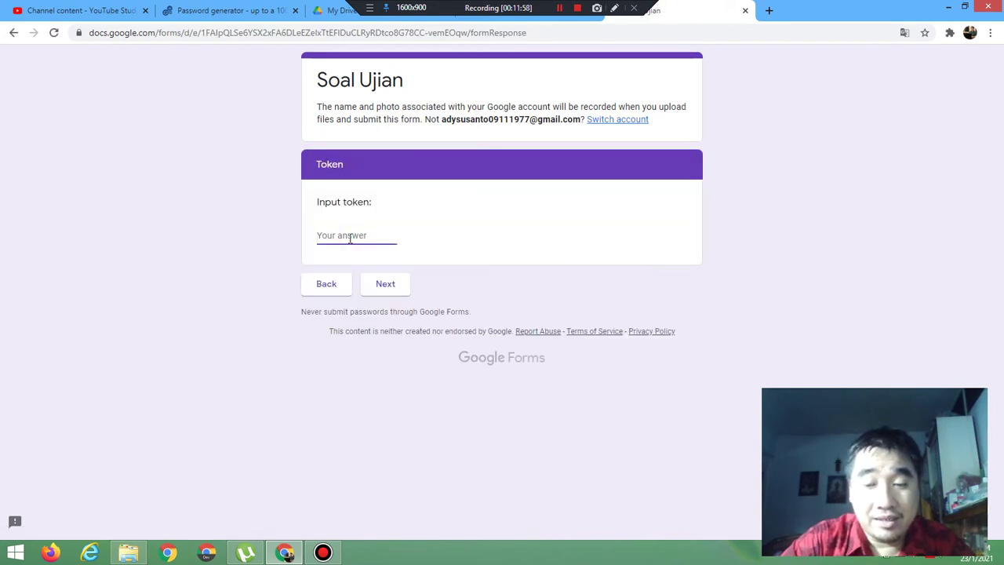
pyautogui.write('1')
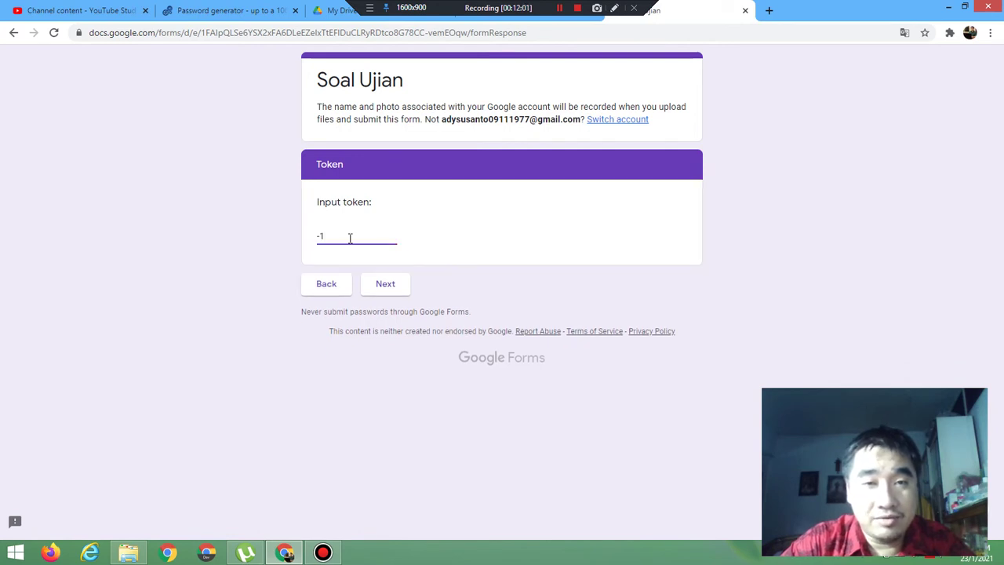
pyautogui.press('BackSpace')
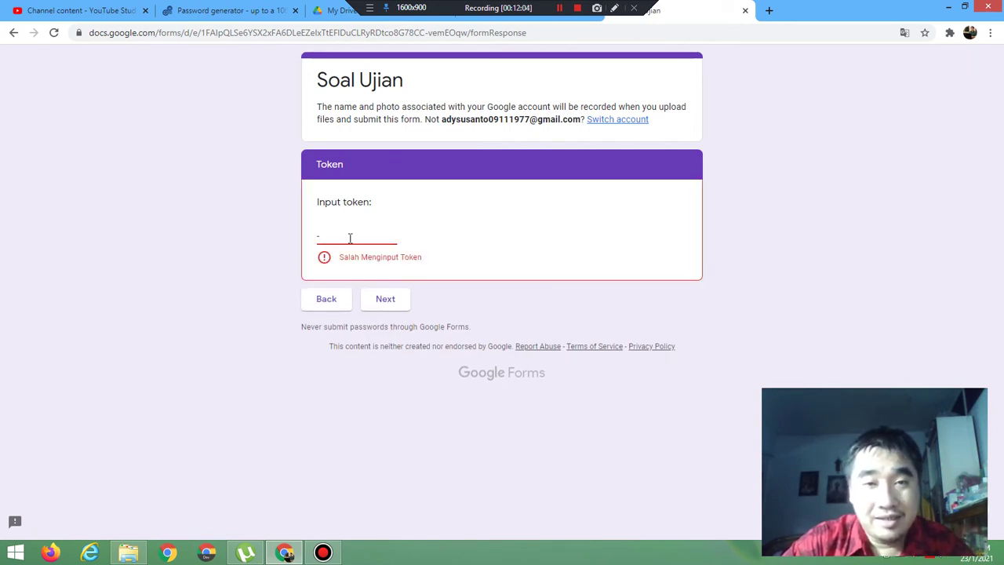
pyautogui.write('1')
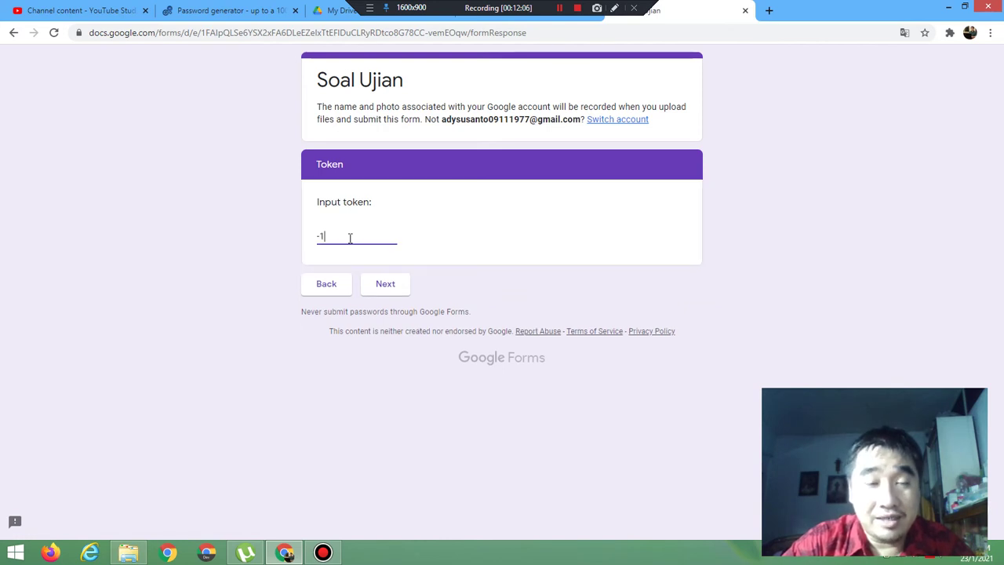
pyautogui.press('BackSpace')
pyautogui.press('BackSpace')
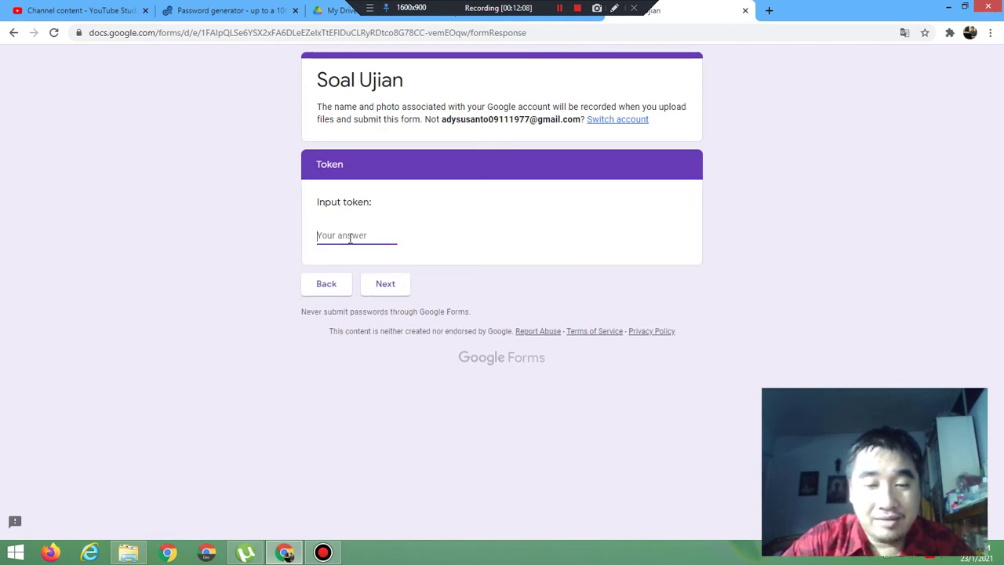
pyautogui.write('9')
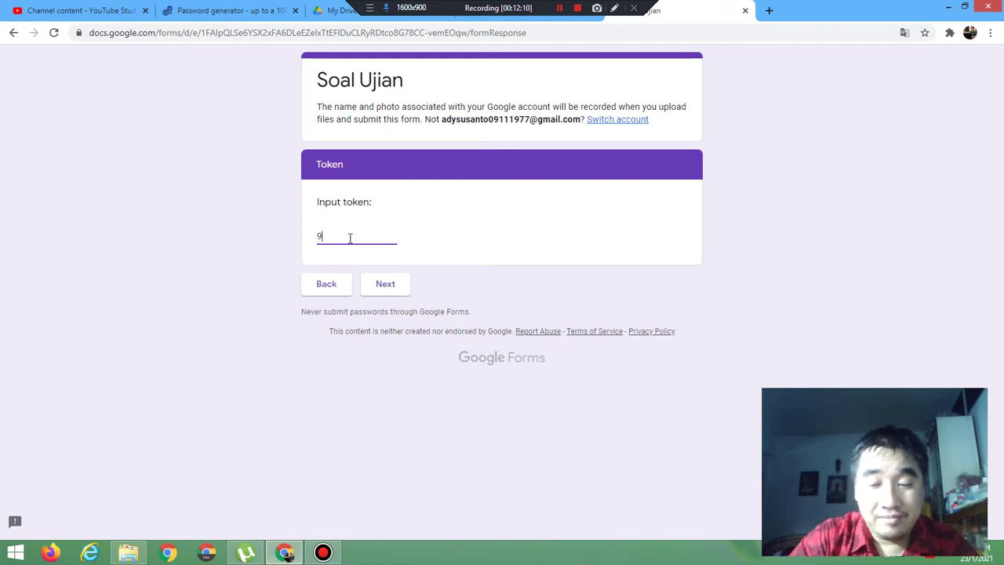
pyautogui.write('.5')
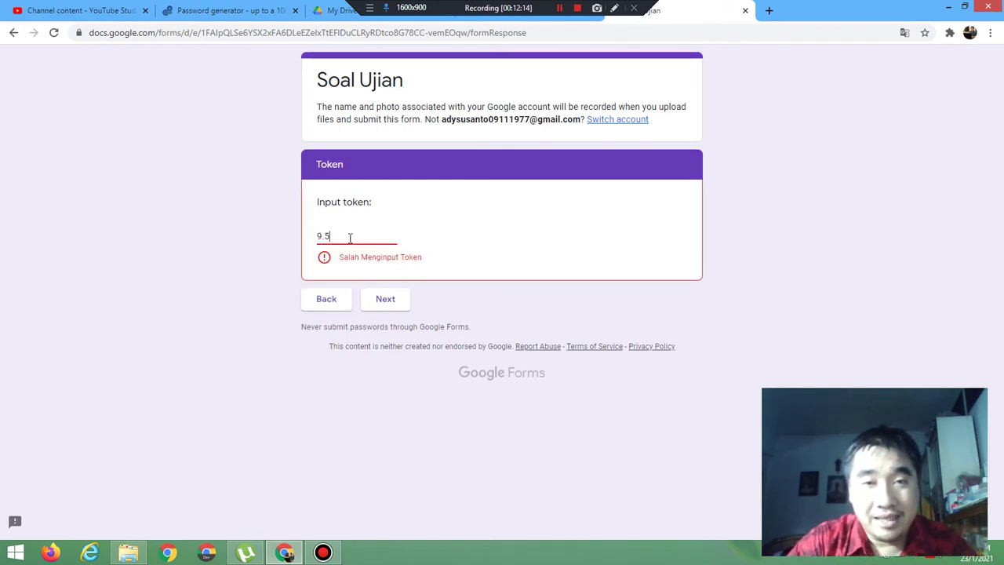
pyautogui.press('BackSpace')
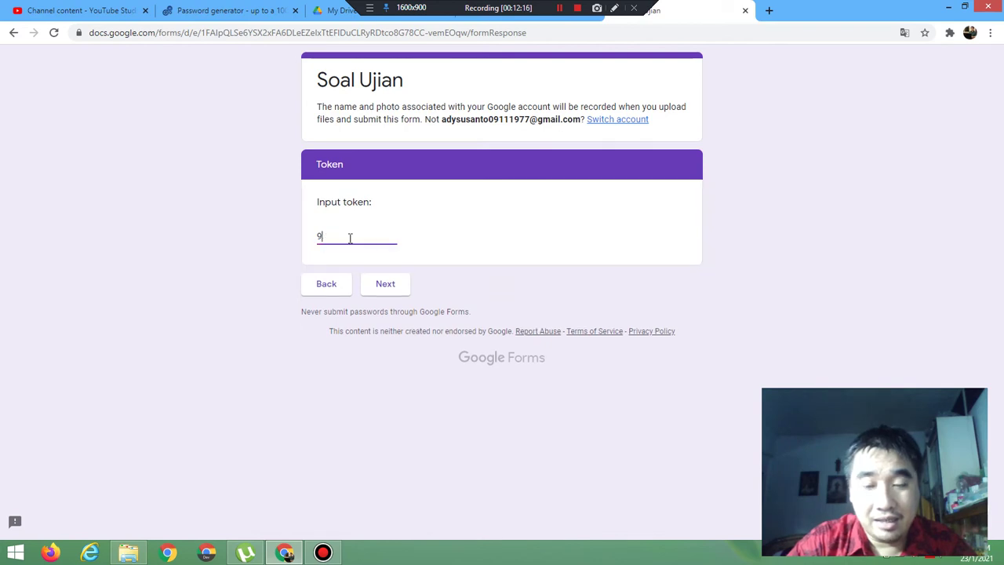
pyautogui.write(',5')
pyautogui.press('BackSpace')
pyautogui.press('BackSpace')
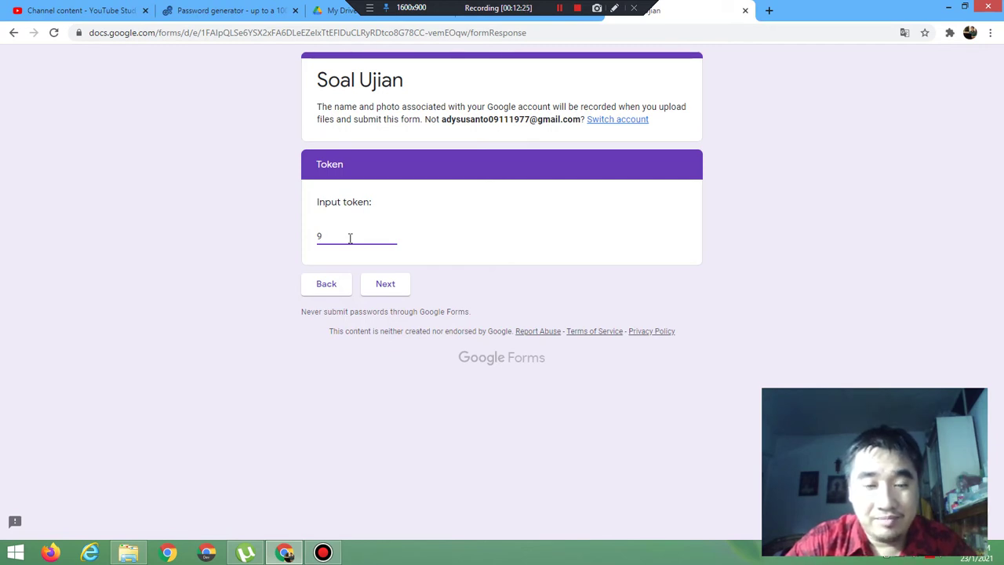
pyautogui.write('/5')
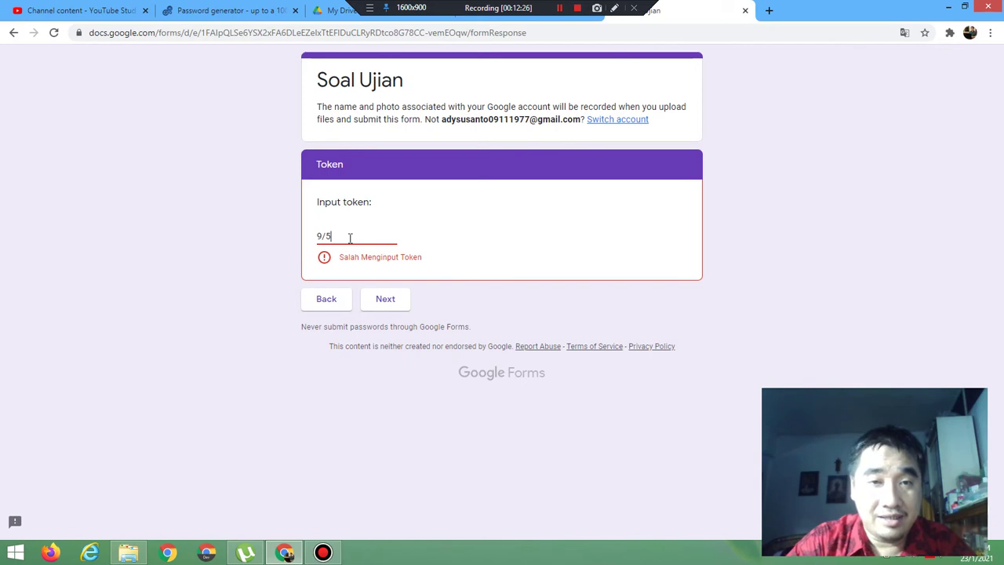
pyautogui.press('BackSpace')
pyautogui.press('BackSpace')
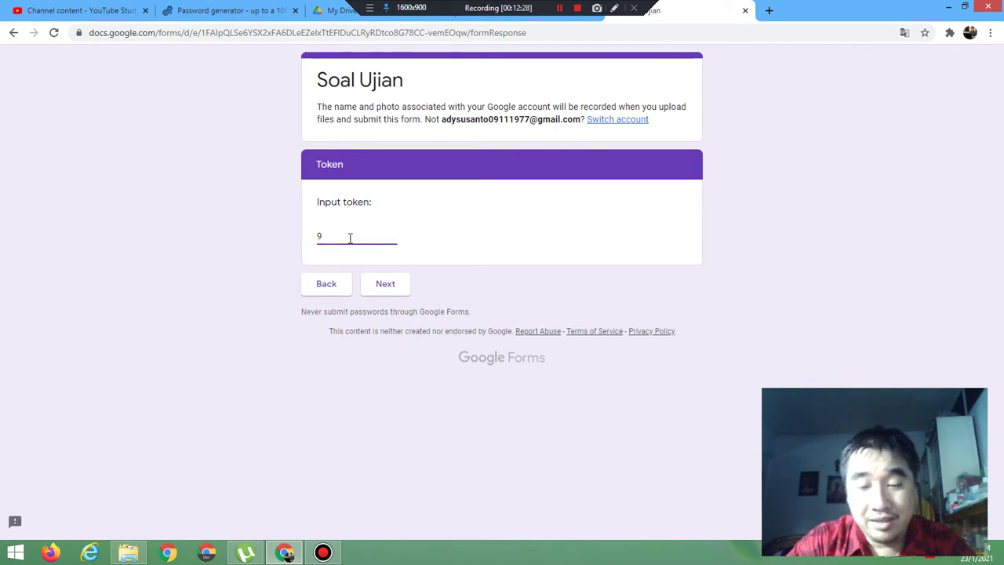
pyautogui.write('5/4')
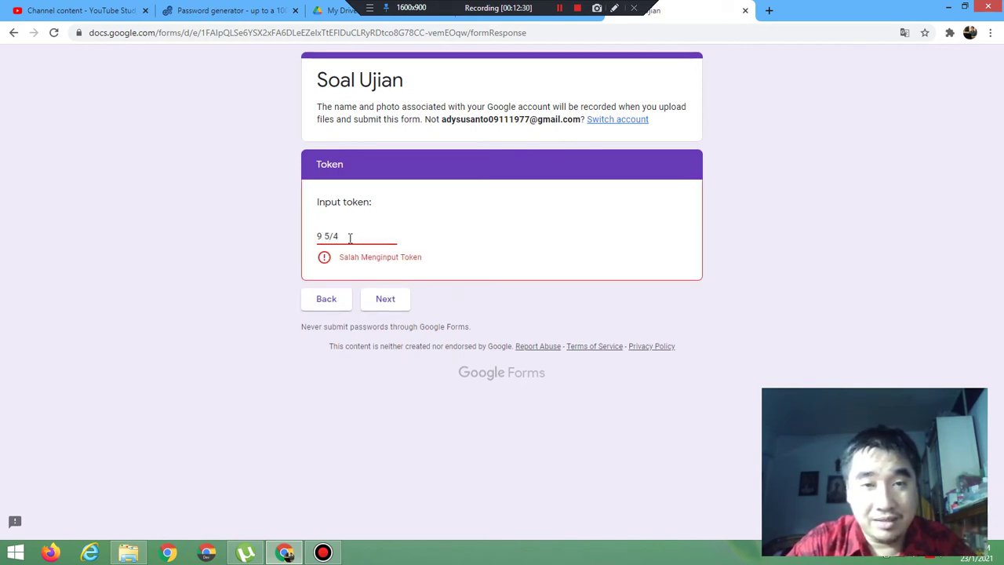
pyautogui.press('BackSpace')
pyautogui.press('BackSpace')
pyautogui.press('BackSpace')
pyautogui.press('BackSpace')
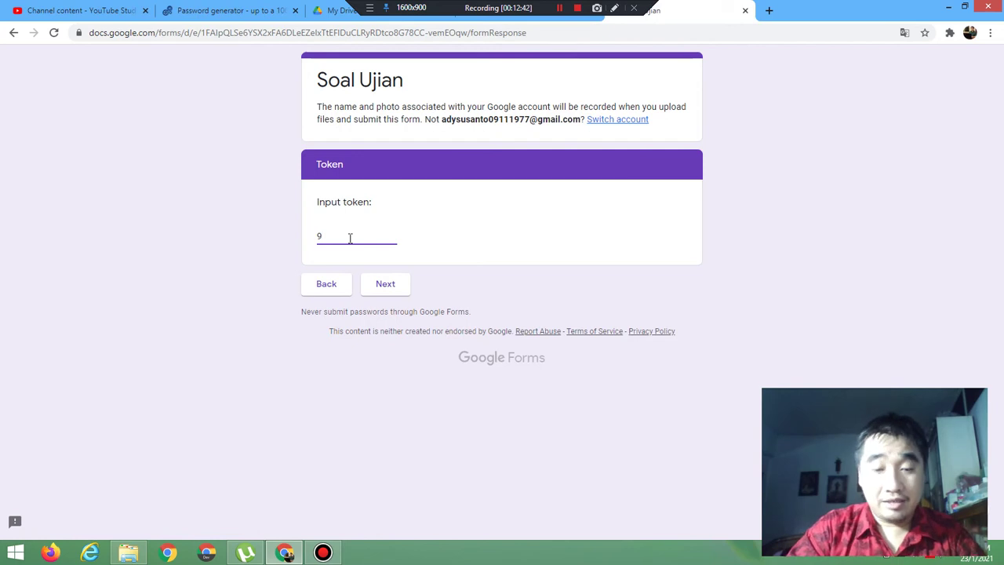
pyautogui.press('BackSpace')
# Step: Submit token -1, which is accepted, and leave the preview
pyautogui.write('-1')
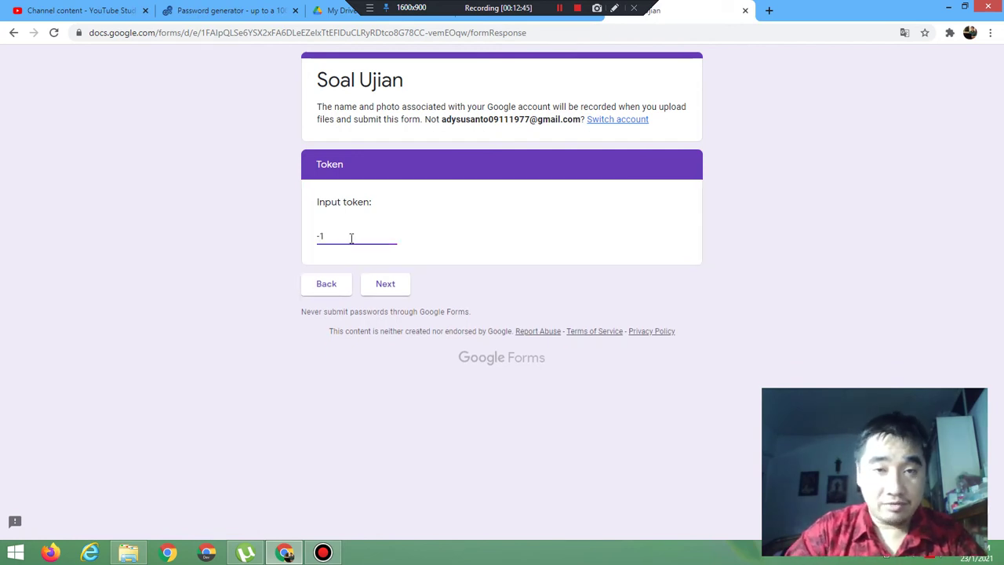
pyautogui.click(386, 295)
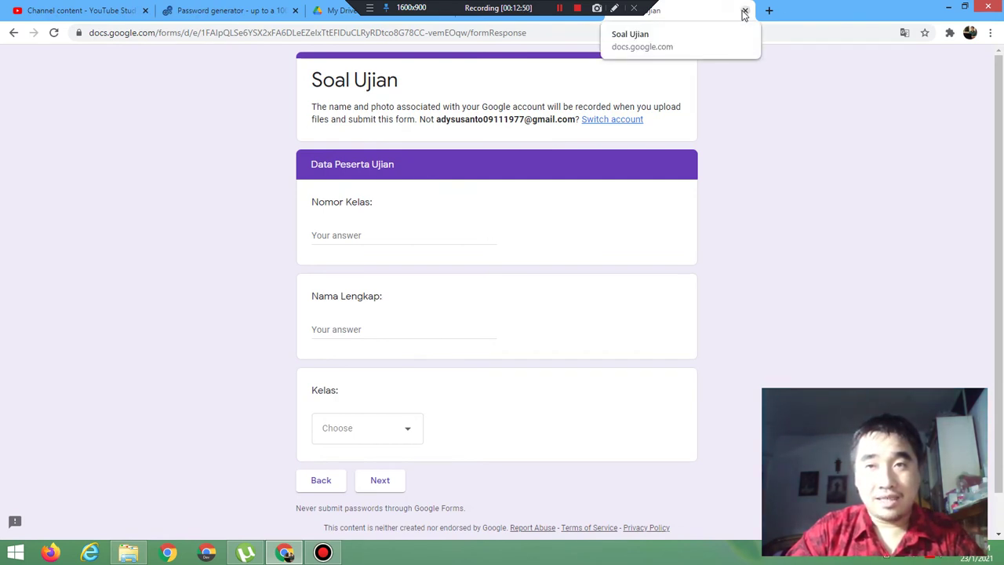
pyautogui.click(744, 11)
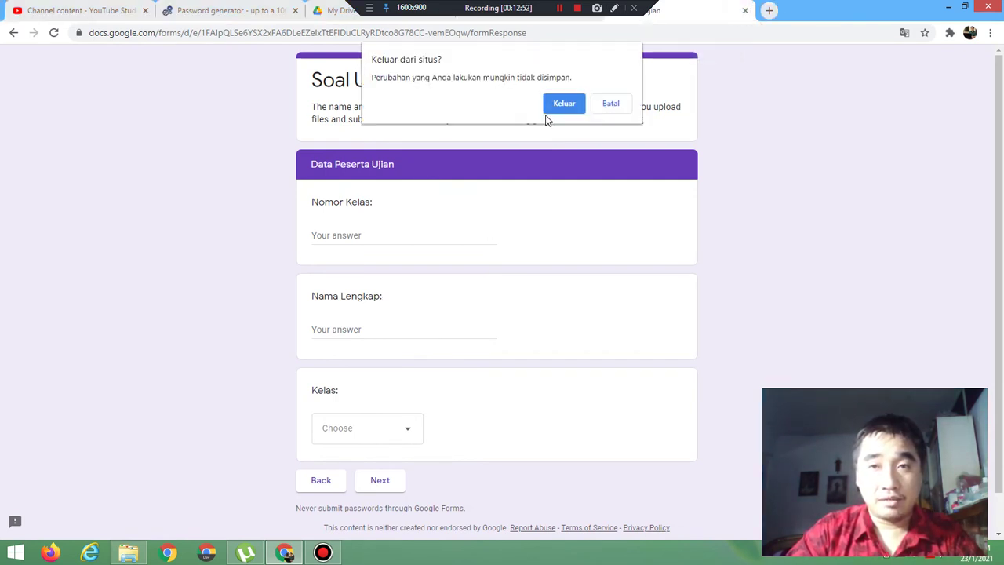
pyautogui.click(560, 107)
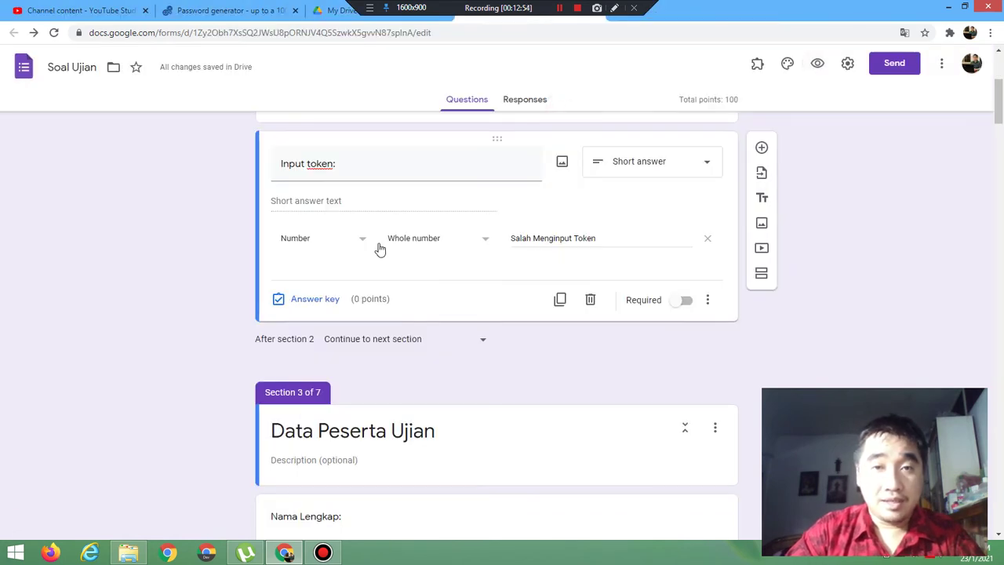
# Step: Switch the token rule to Text contains 'AB' with error 'Salah Menginput Token', then preview
pyautogui.click(340, 247)
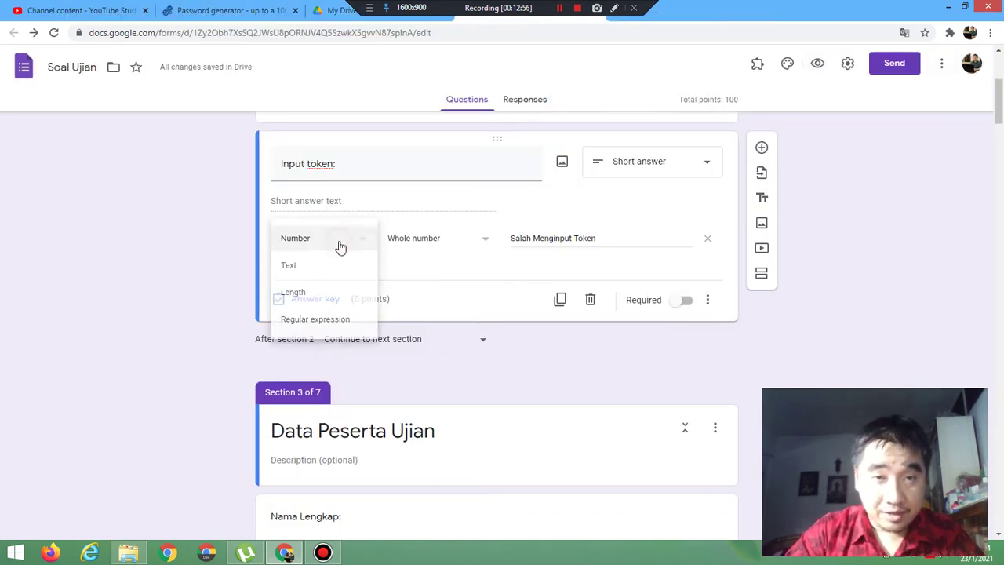
pyautogui.click(314, 267)
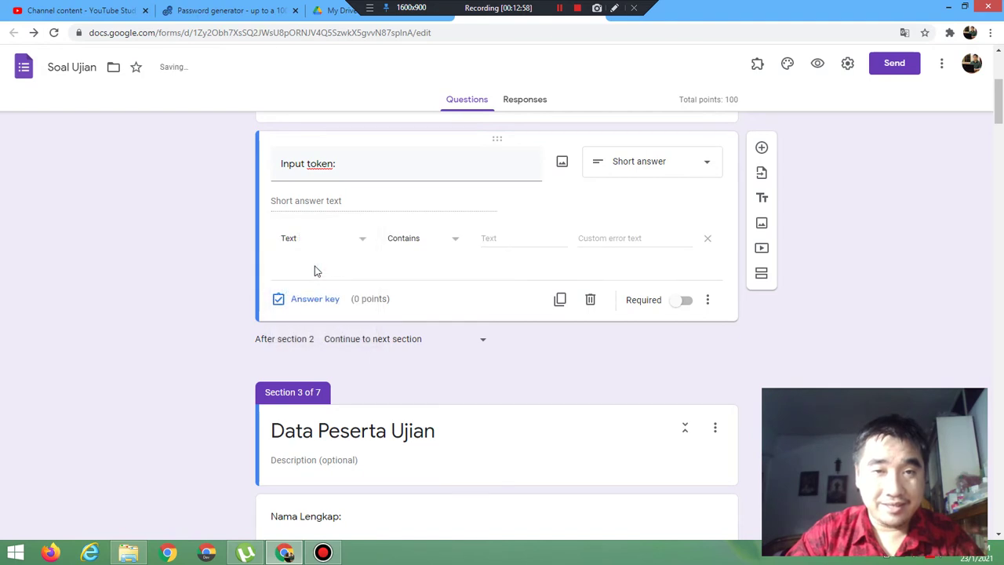
pyautogui.click(455, 247)
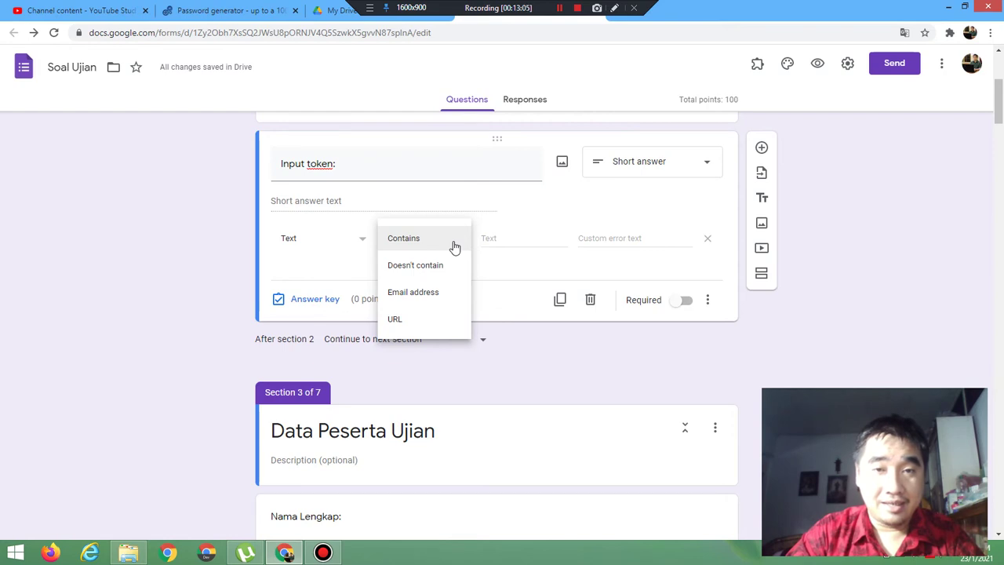
pyautogui.click(452, 246)
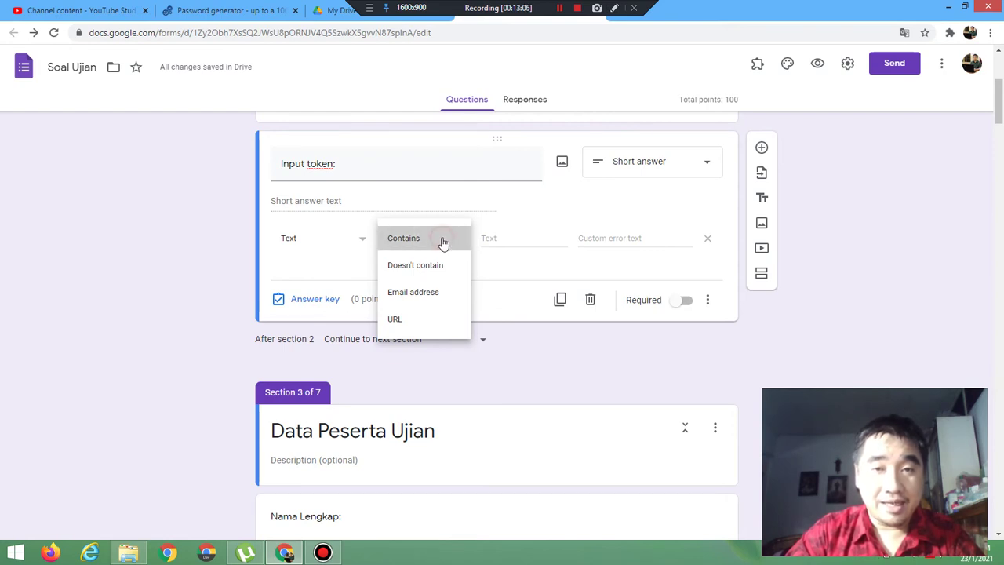
pyautogui.click(512, 241)
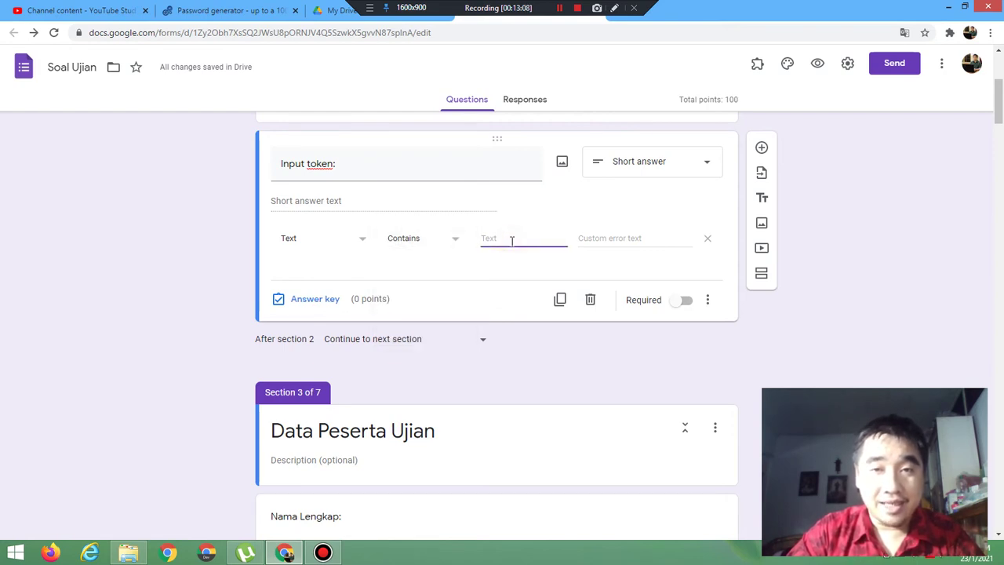
pyautogui.write('AB')
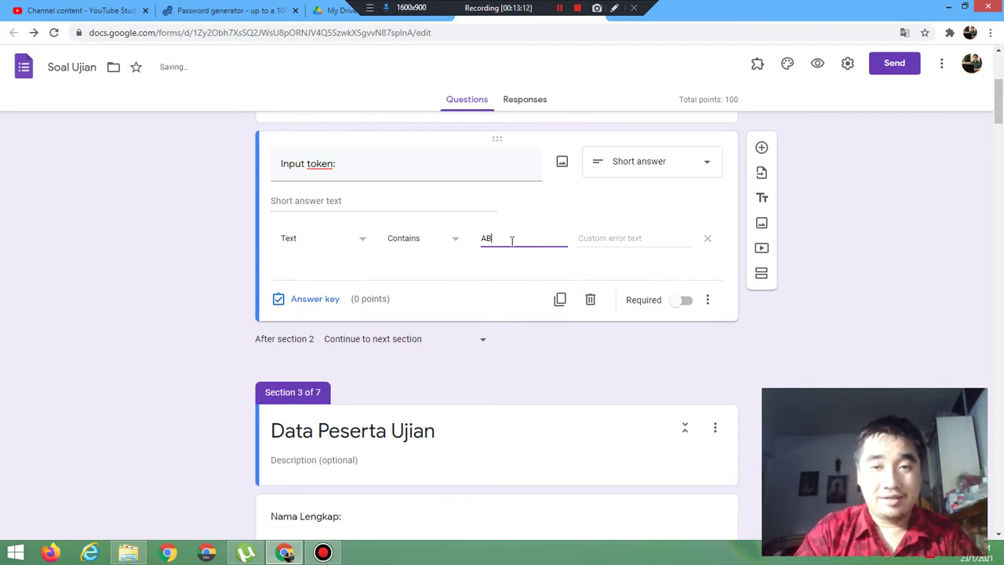
pyautogui.click(630, 239)
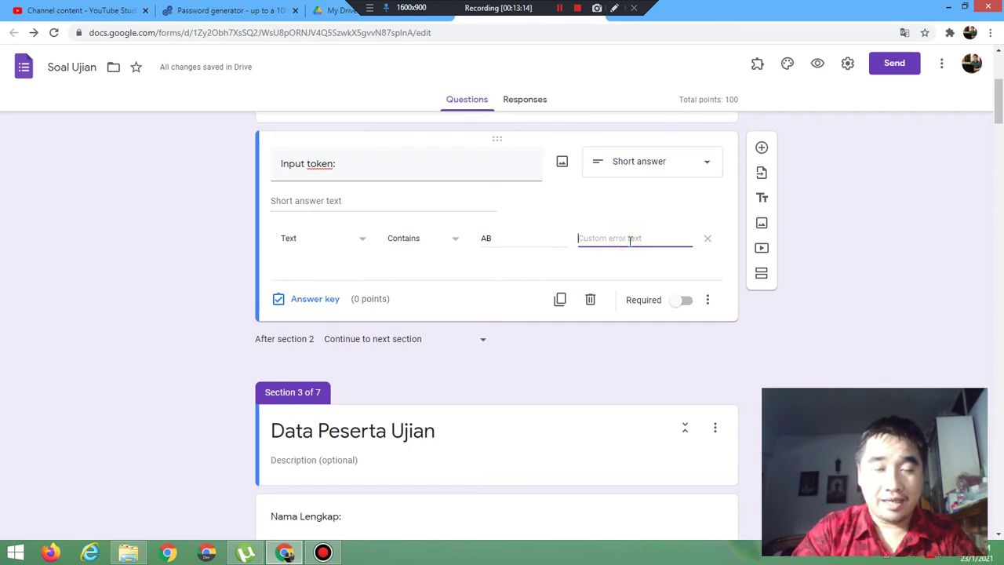
pyautogui.write('Salah M')
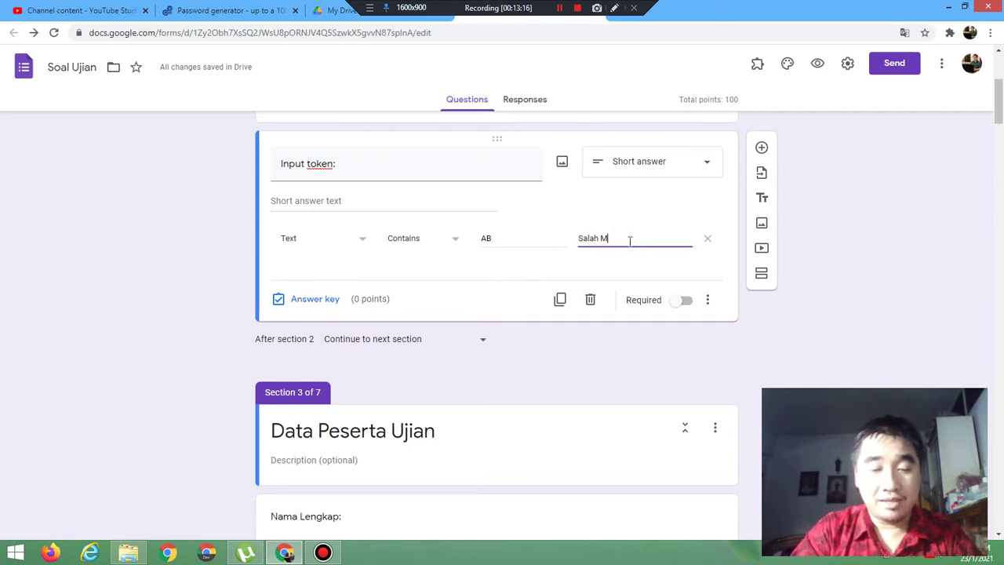
pyautogui.write('enginp')
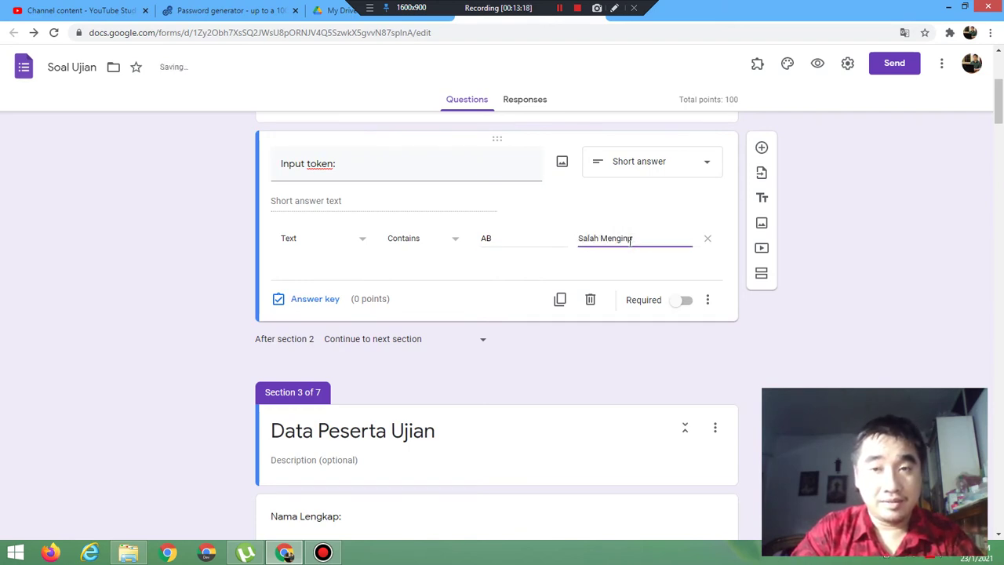
pyautogui.write('ut')
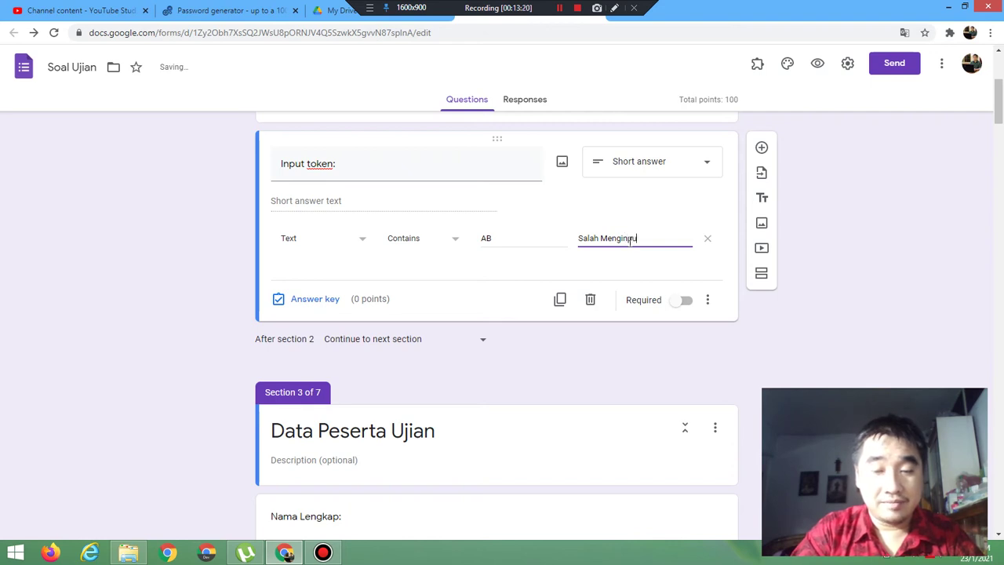
pyautogui.write(' Token')
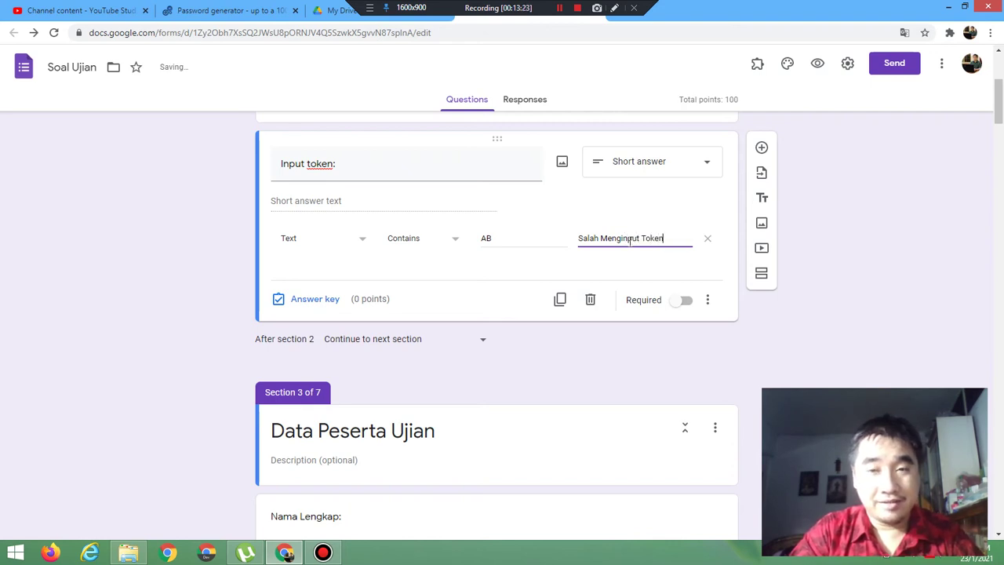
pyautogui.click(817, 68)
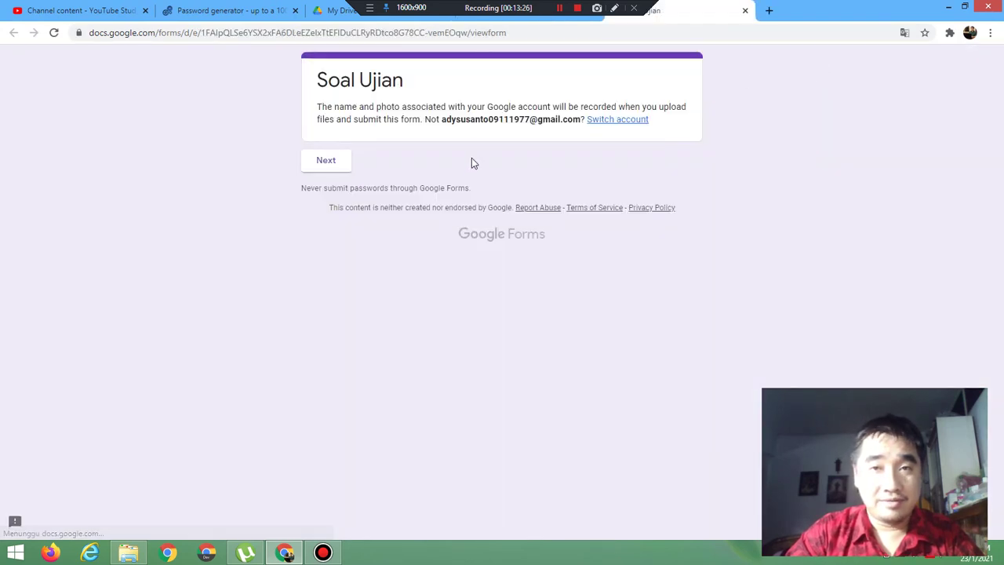
# Step: In the preview, submit tokens c and A and see both rejected
pyautogui.click(326, 164)
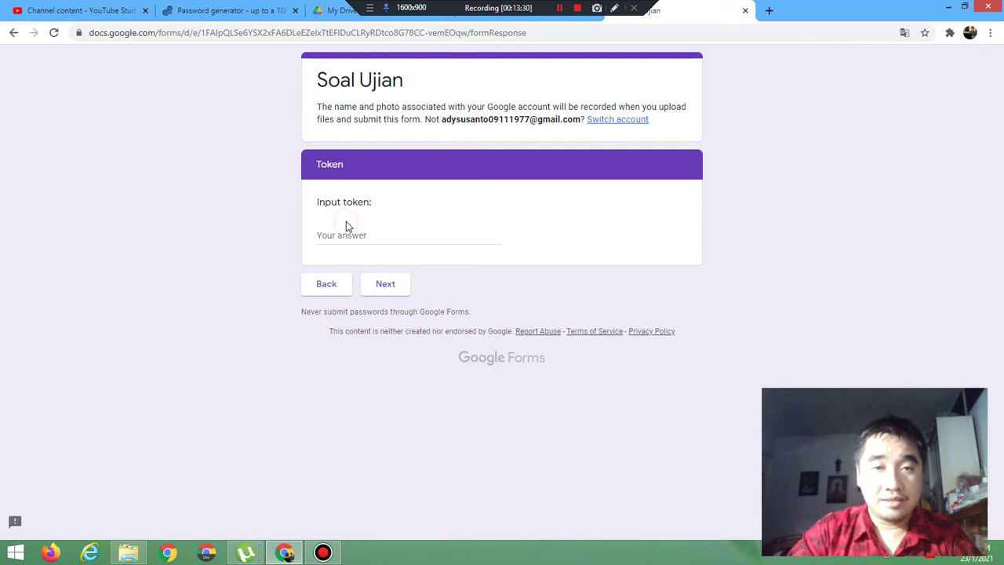
pyautogui.click(349, 233)
pyautogui.write('c')
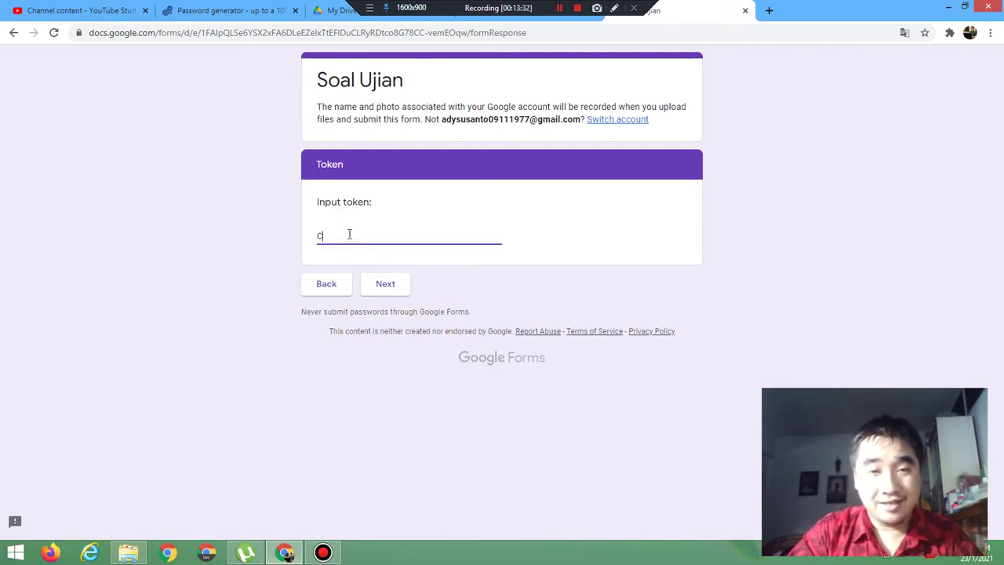
pyautogui.click(383, 284)
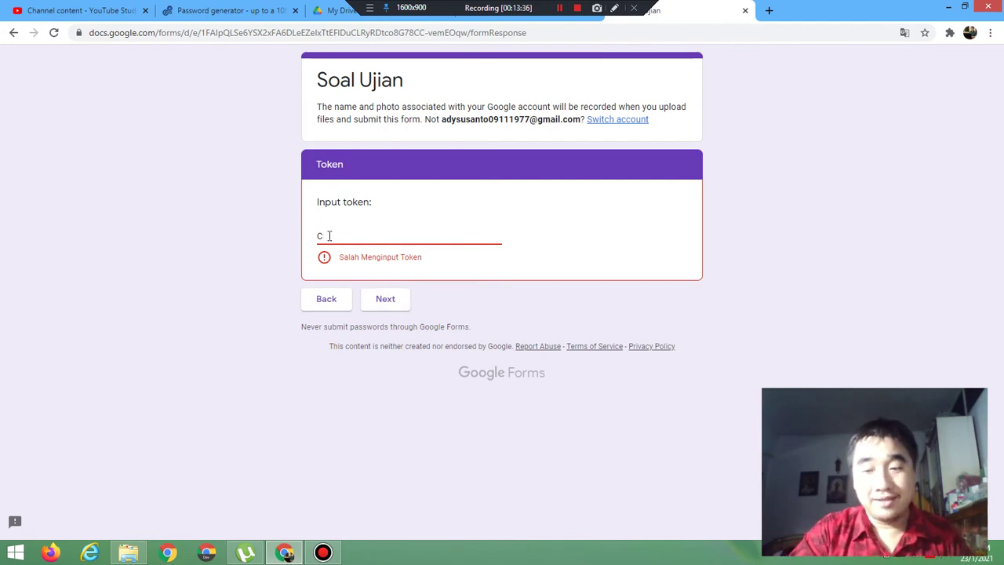
pyautogui.press('BackSpace')
pyautogui.write('A')
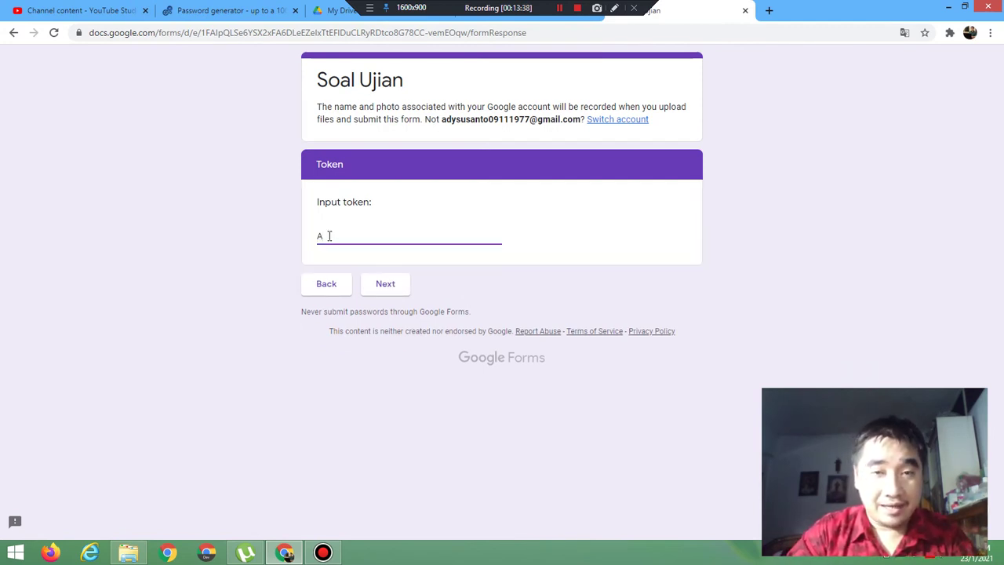
pyautogui.click(391, 288)
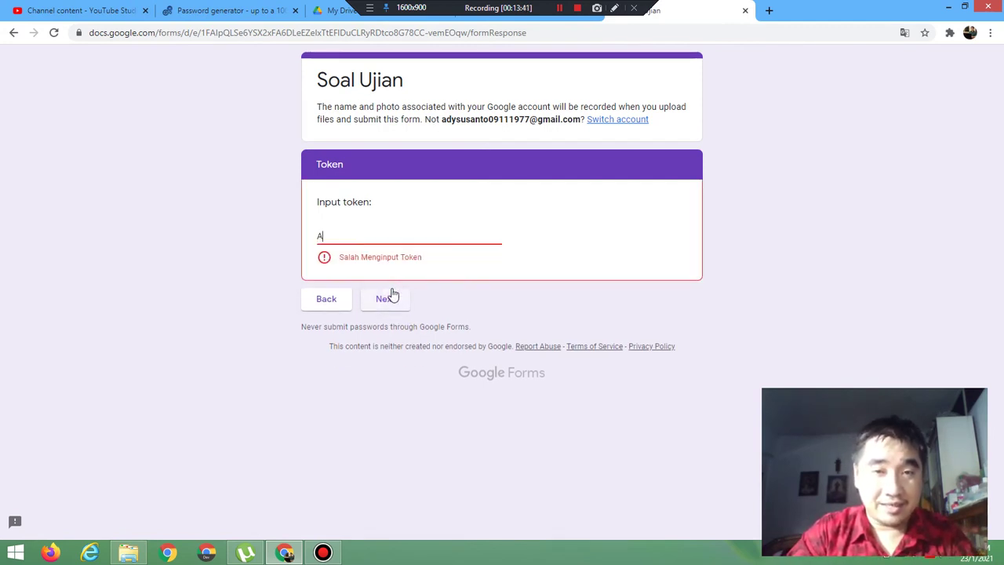
# Step: Complete the token to AB, submit it successfully, and leave the preview
pyautogui.click(341, 238)
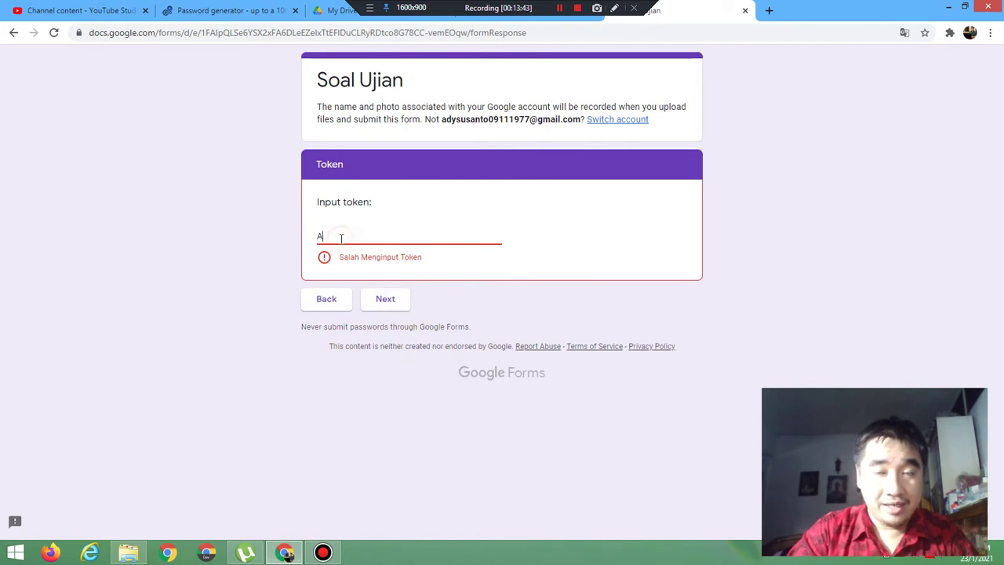
pyautogui.write('B')
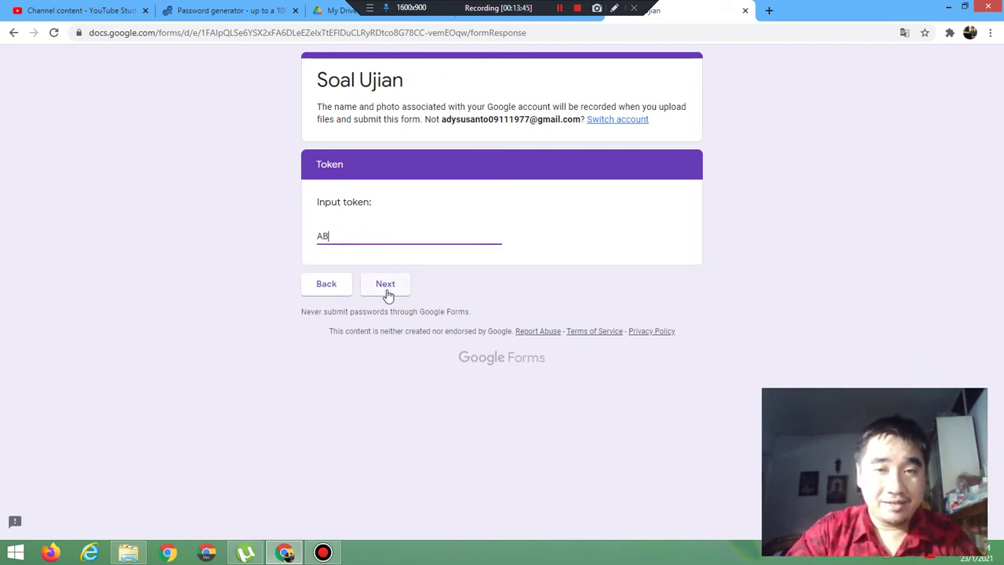
pyautogui.click(387, 288)
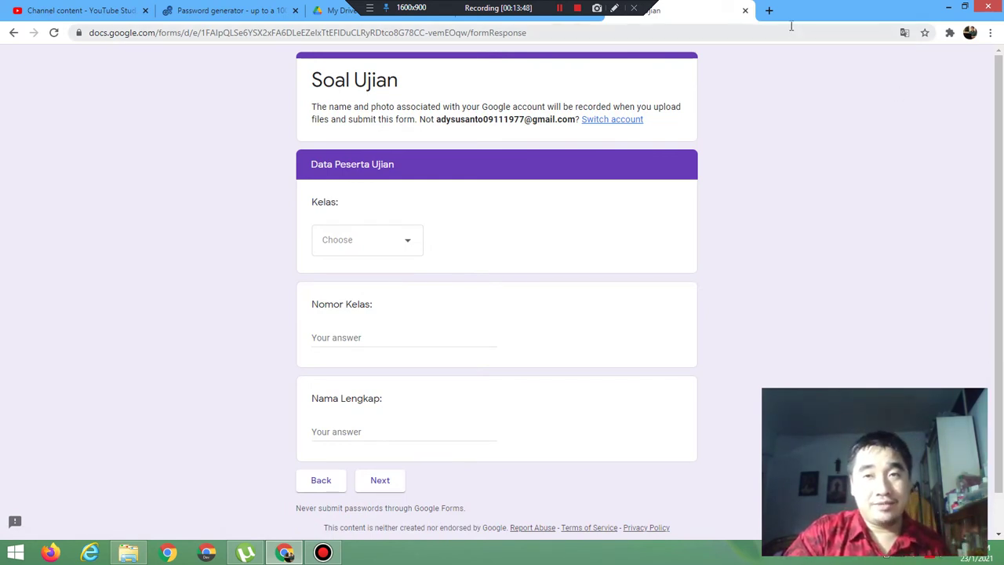
pyautogui.click(745, 10)
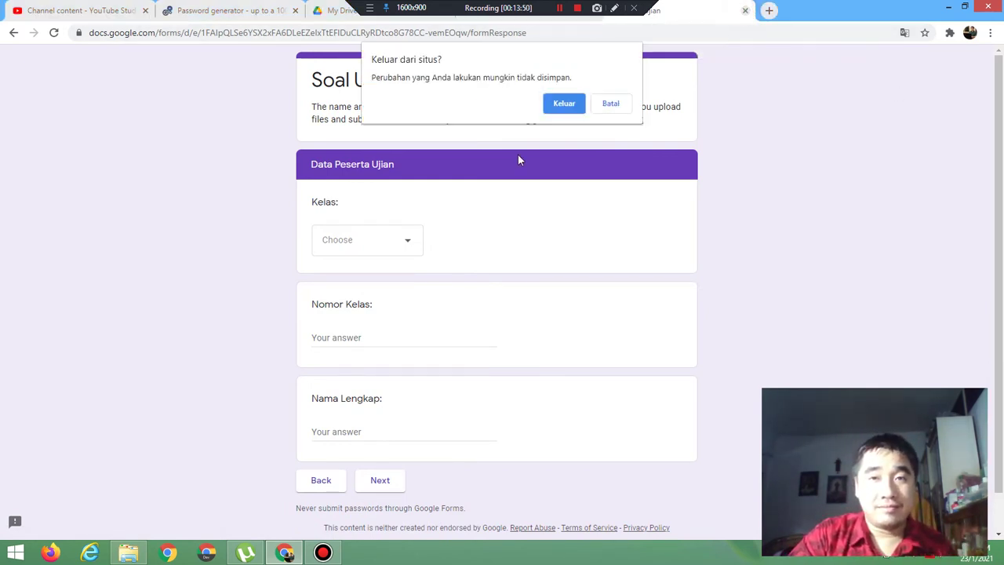
pyautogui.click(564, 104)
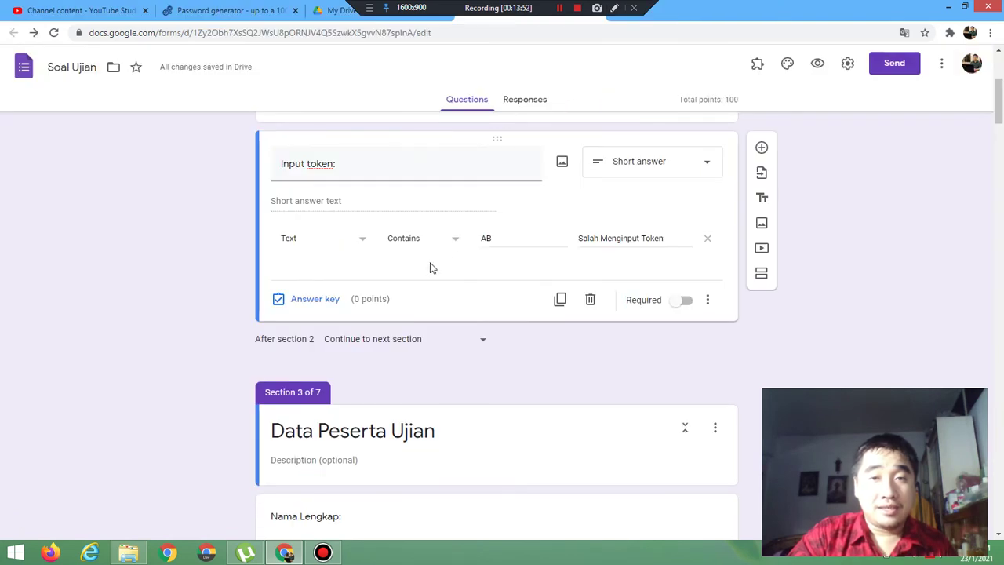
# Step: Extend the token's Contains value from AB to AB65-/? and preview the form
pyautogui.click(506, 236)
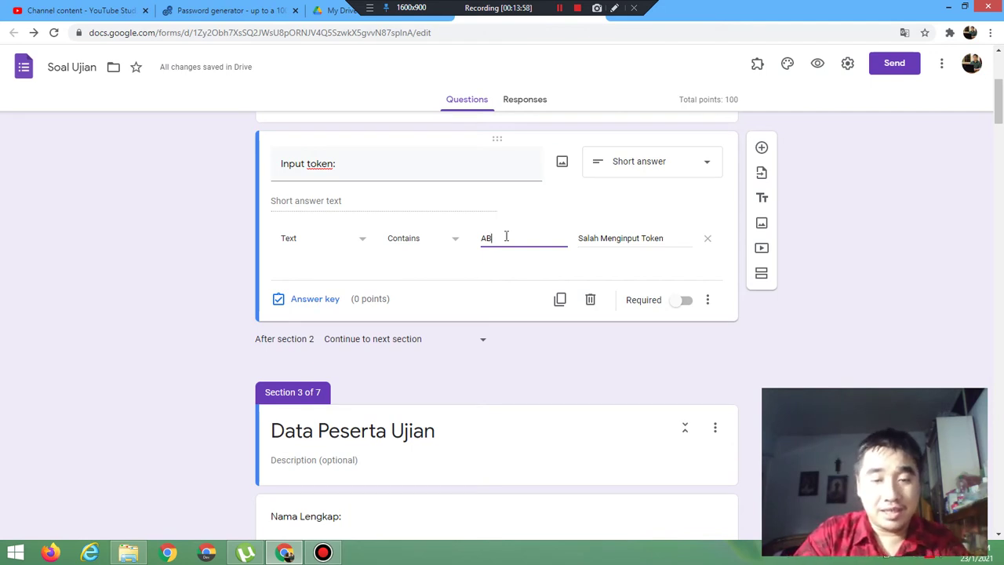
pyautogui.write('65')
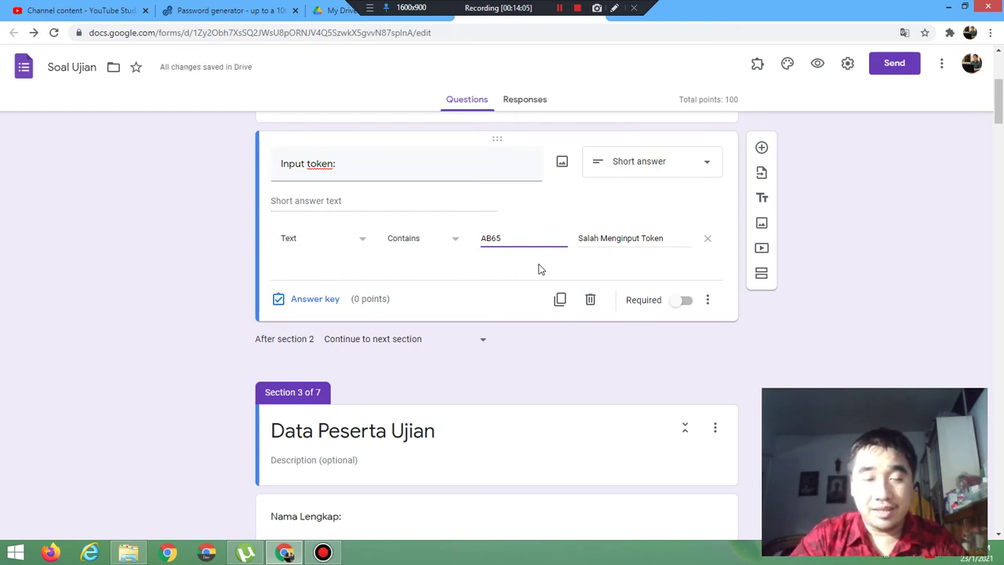
pyautogui.write('-/')
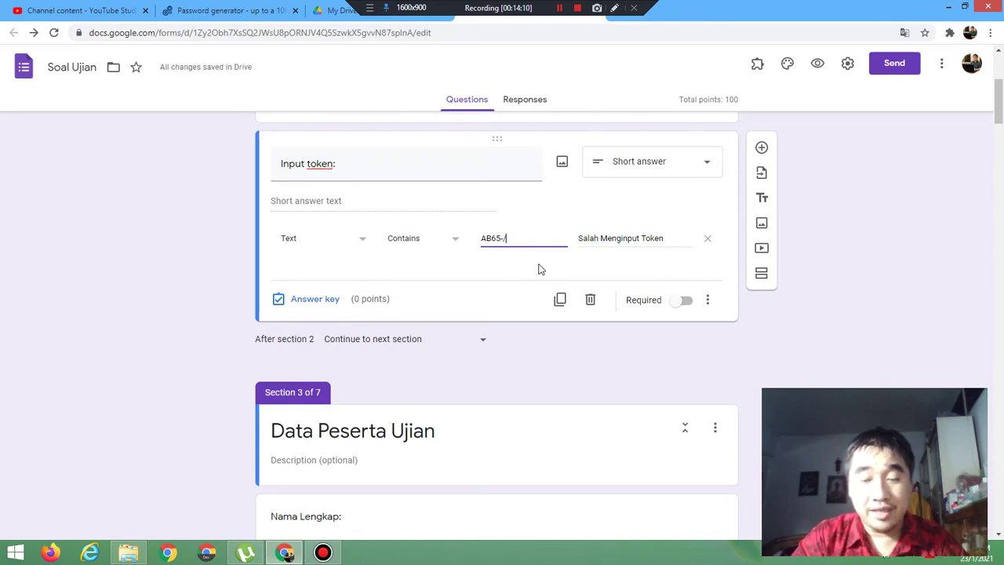
pyautogui.write('7')
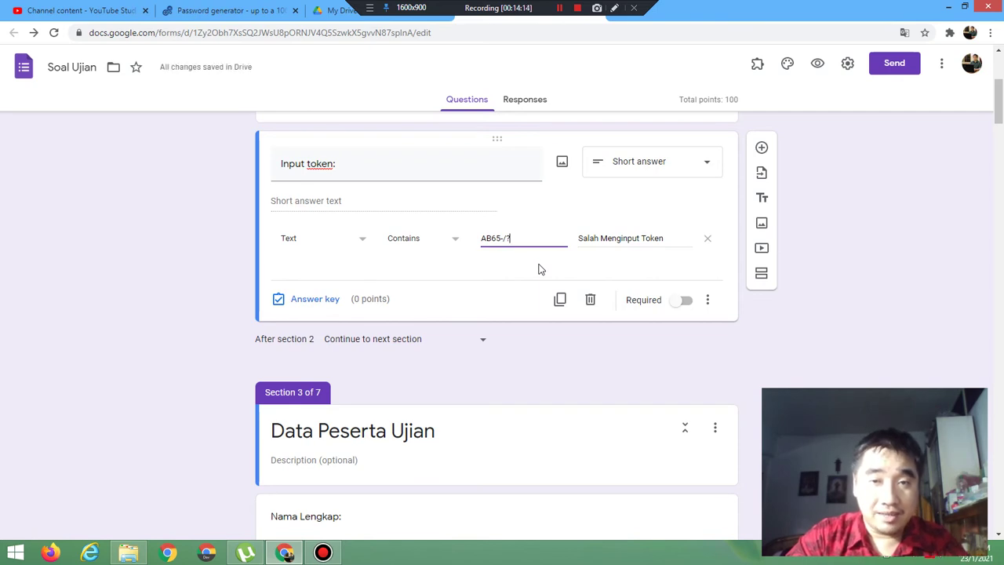
pyautogui.click(817, 69)
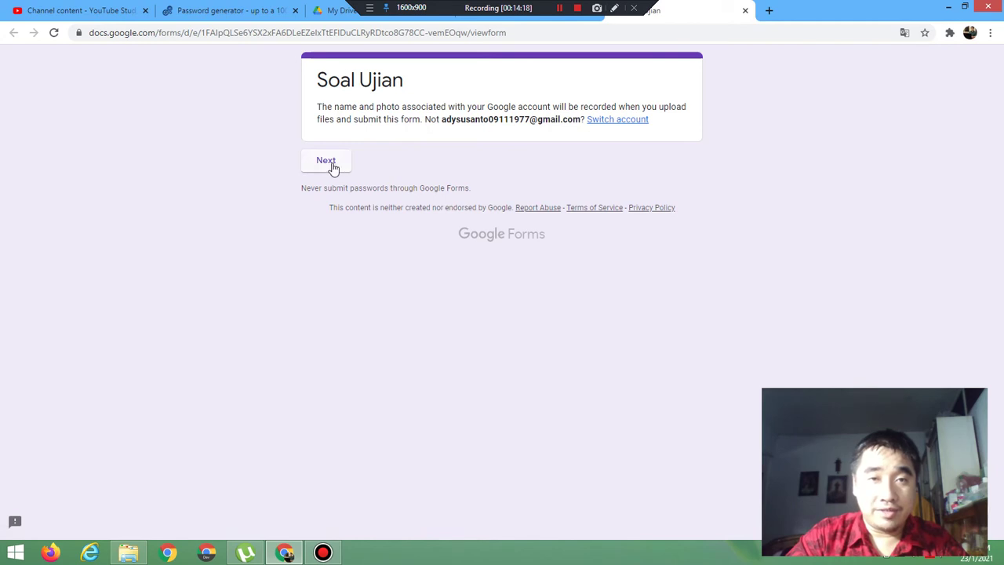
pyautogui.click(334, 168)
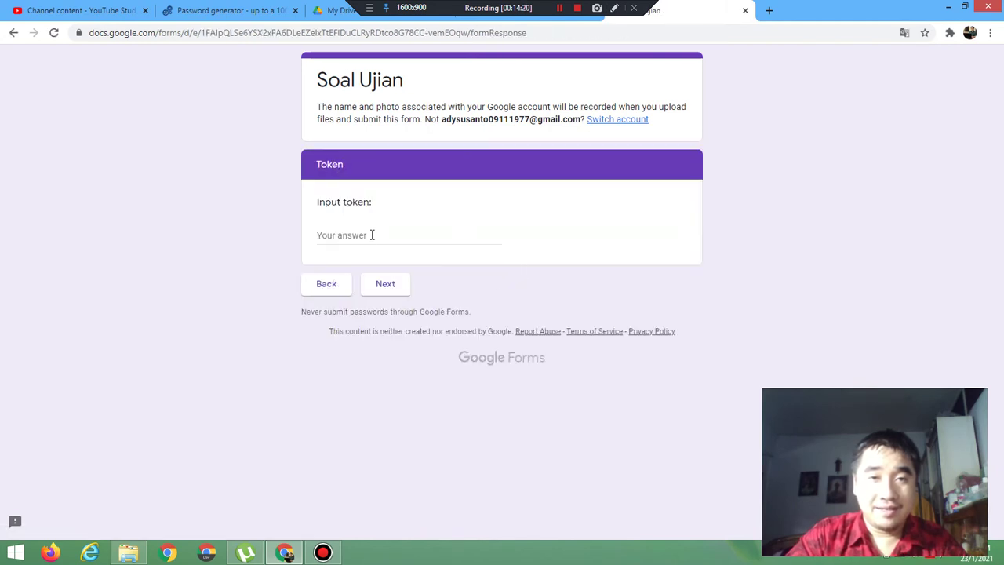
pyautogui.click(372, 235)
pyautogui.write('AB')
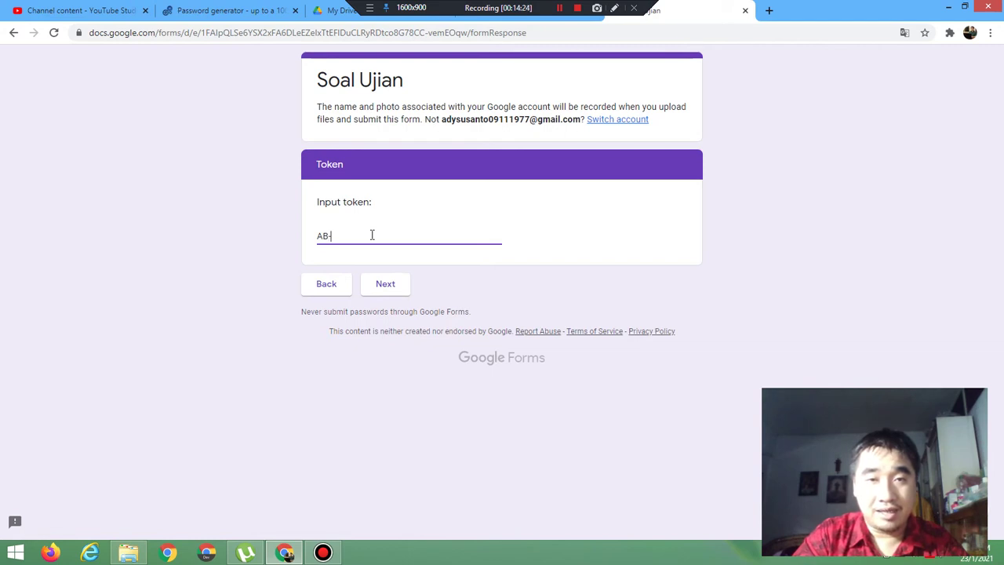
pyautogui.write('65')
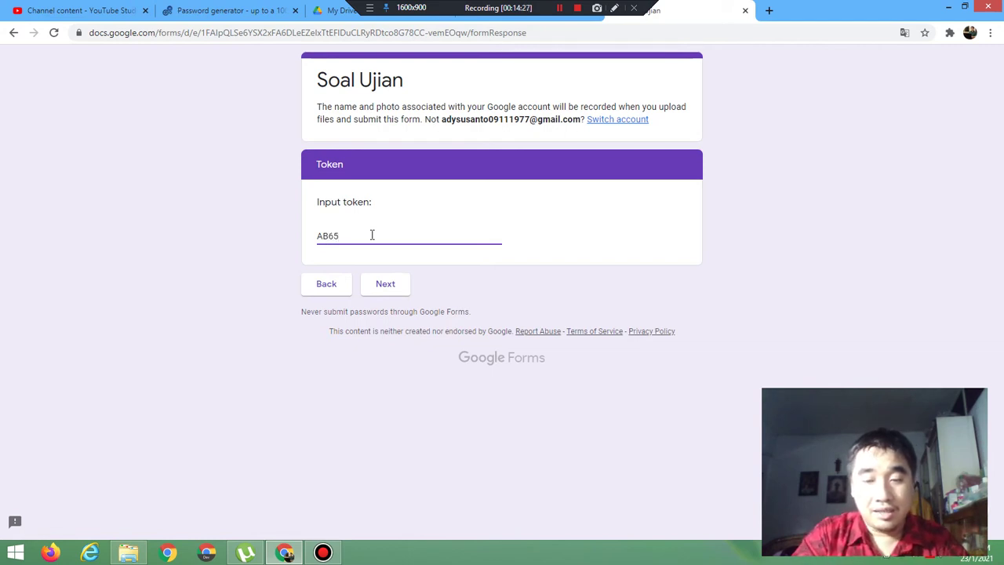
pyautogui.write('-/?')
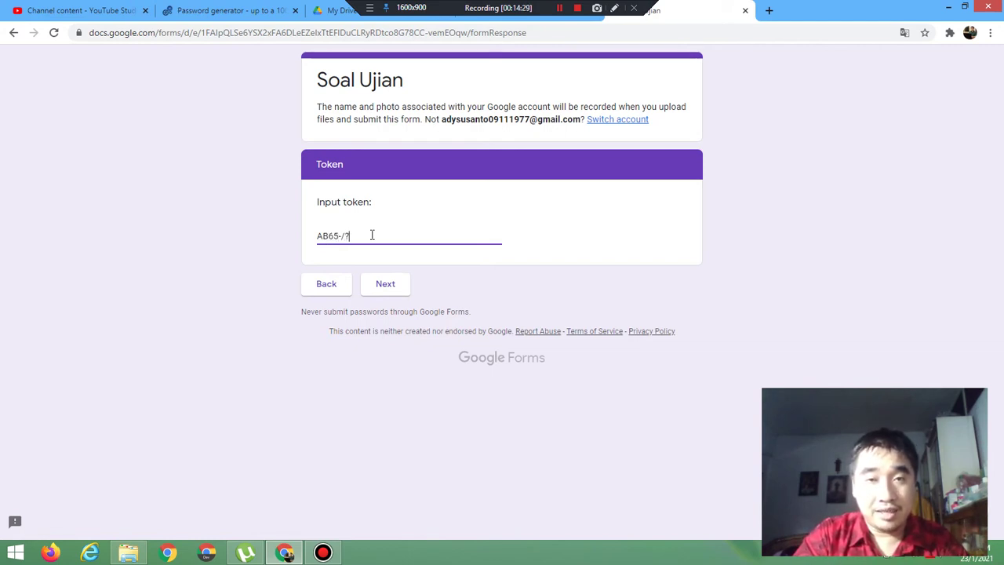
pyautogui.click(381, 287)
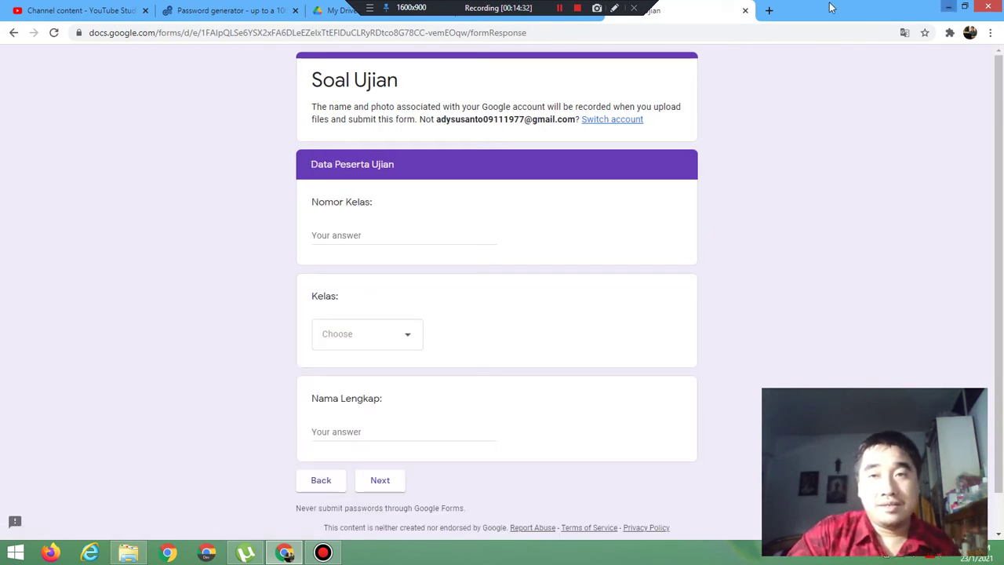
pyautogui.click(745, 10)
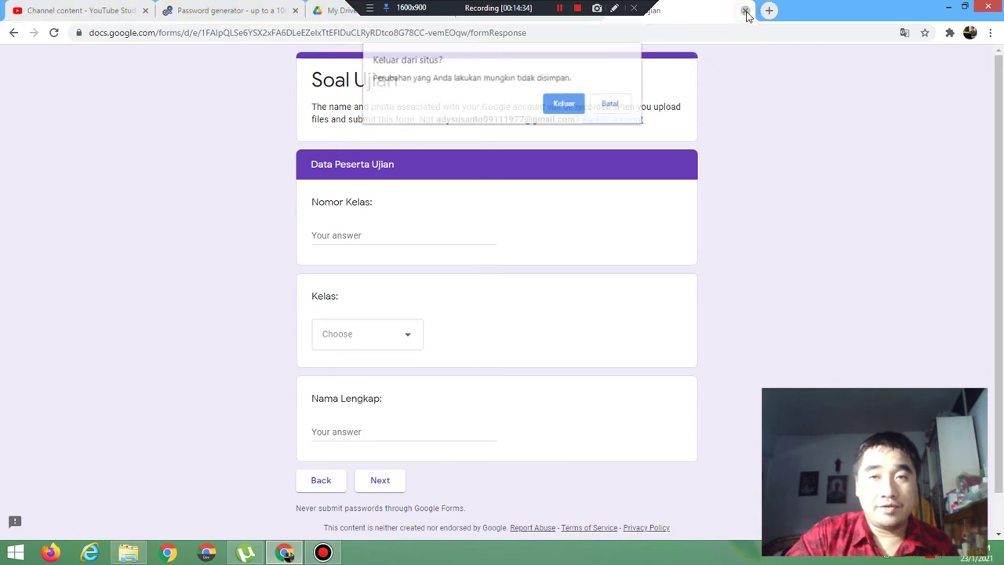
pyautogui.click(560, 109)
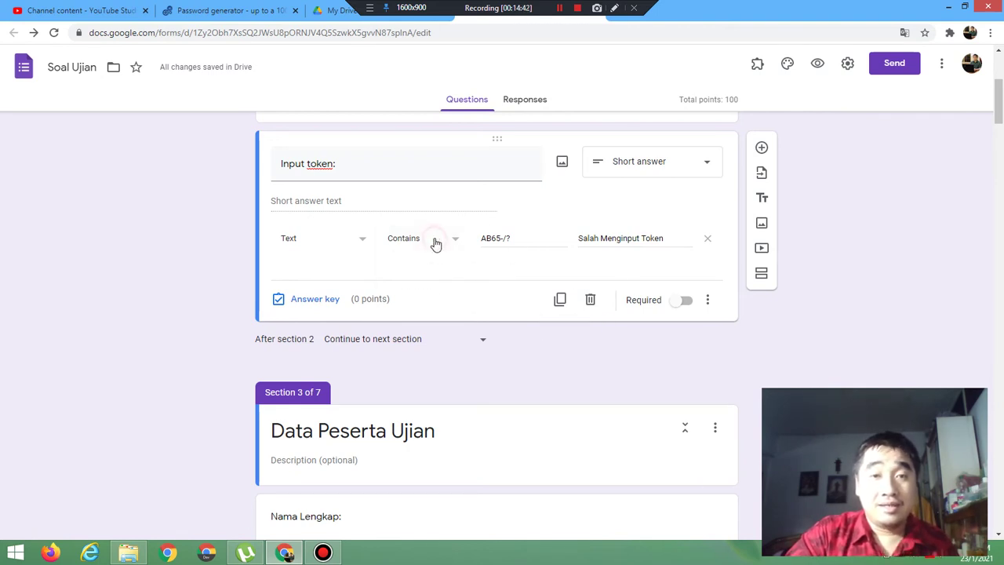
# Step: Set the token rule to Doesn't contain 'A' with error 'Salah Menginput Token', then preview
pyautogui.click(434, 242)
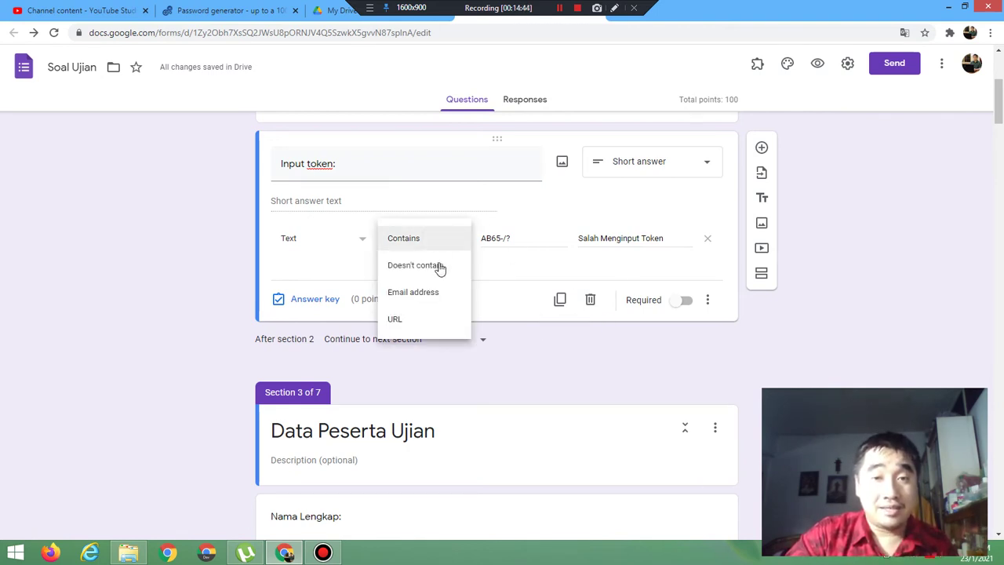
pyautogui.click(440, 269)
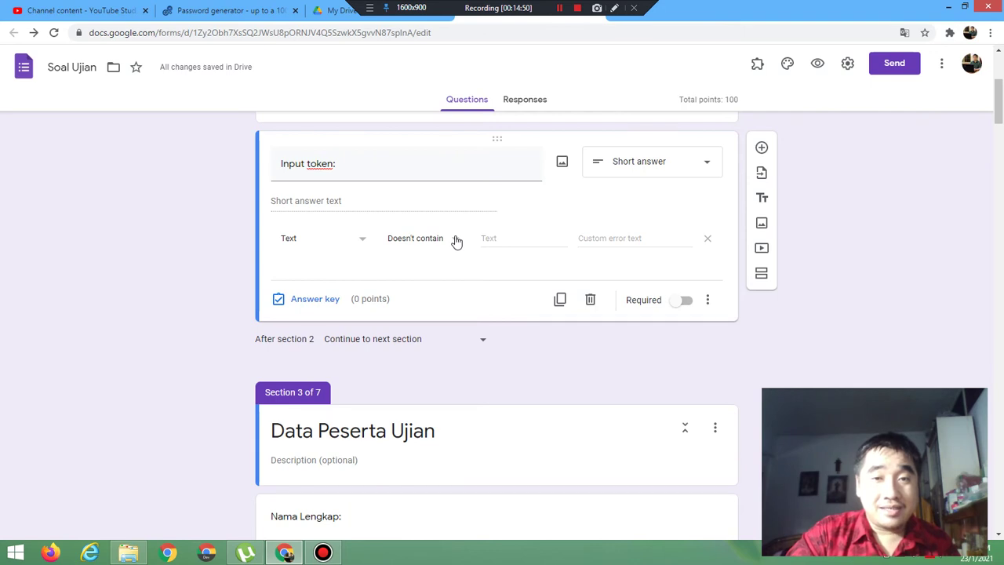
pyautogui.click(512, 239)
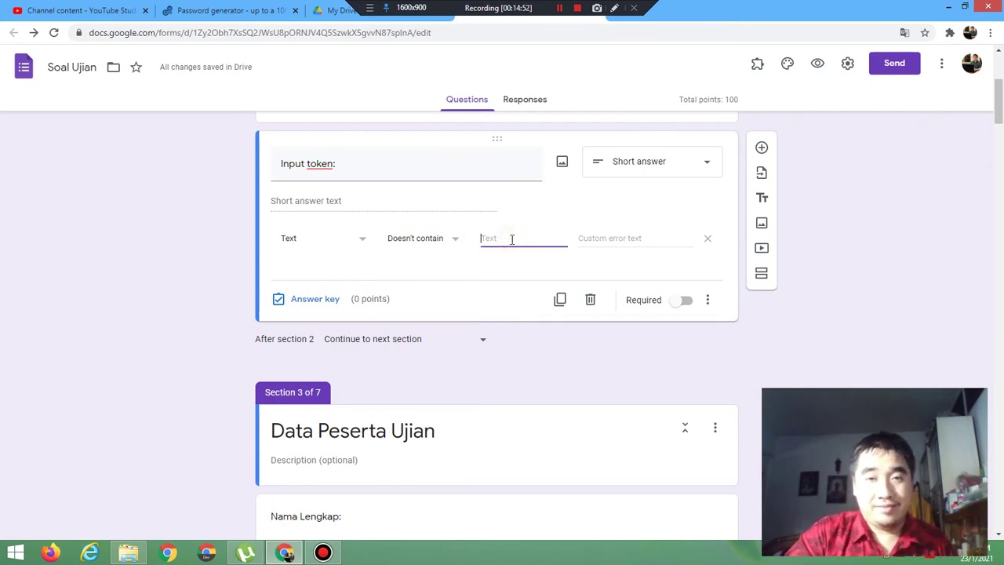
pyautogui.write('A')
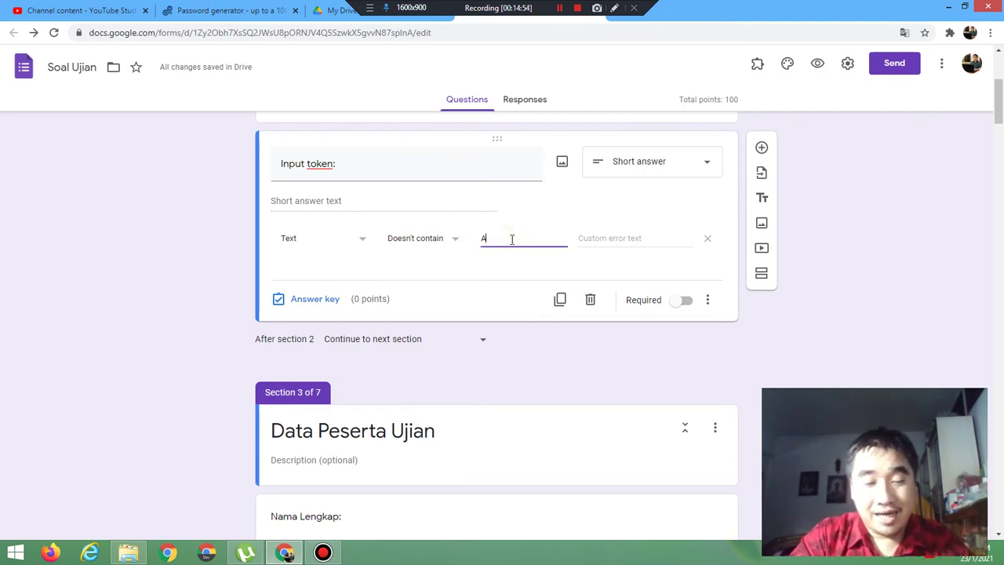
pyautogui.click(636, 240)
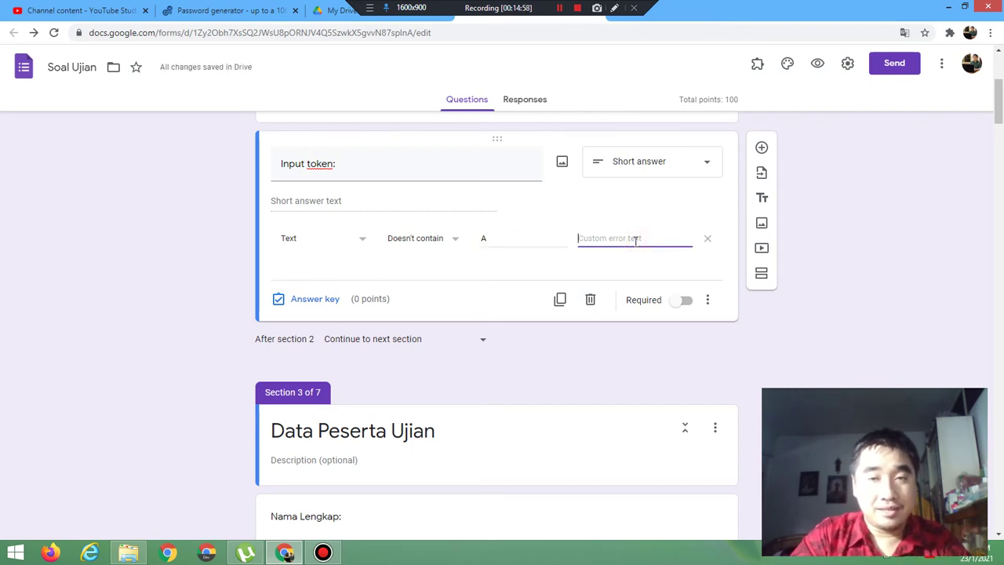
pyautogui.write('Salah Men')
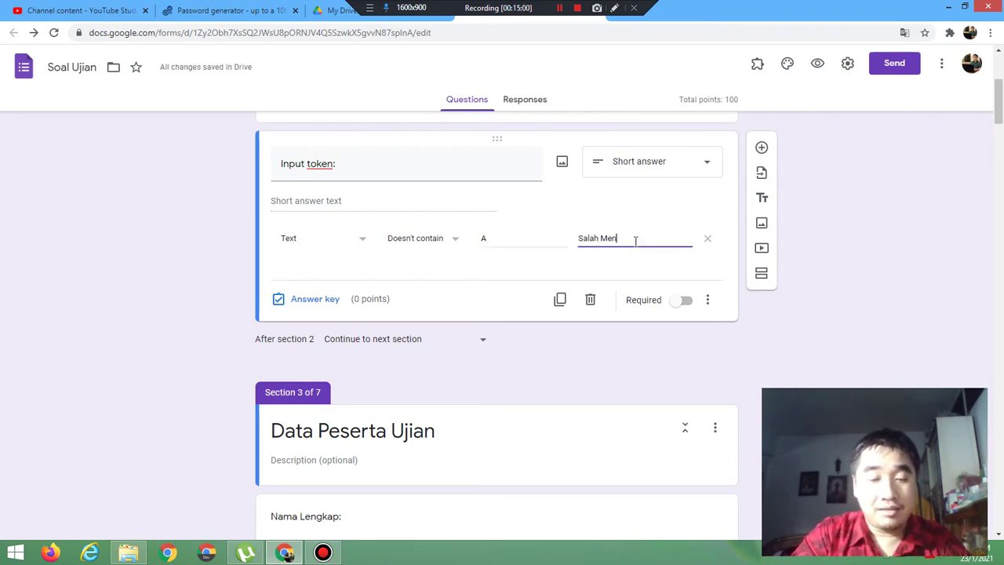
pyautogui.write('ginoq')
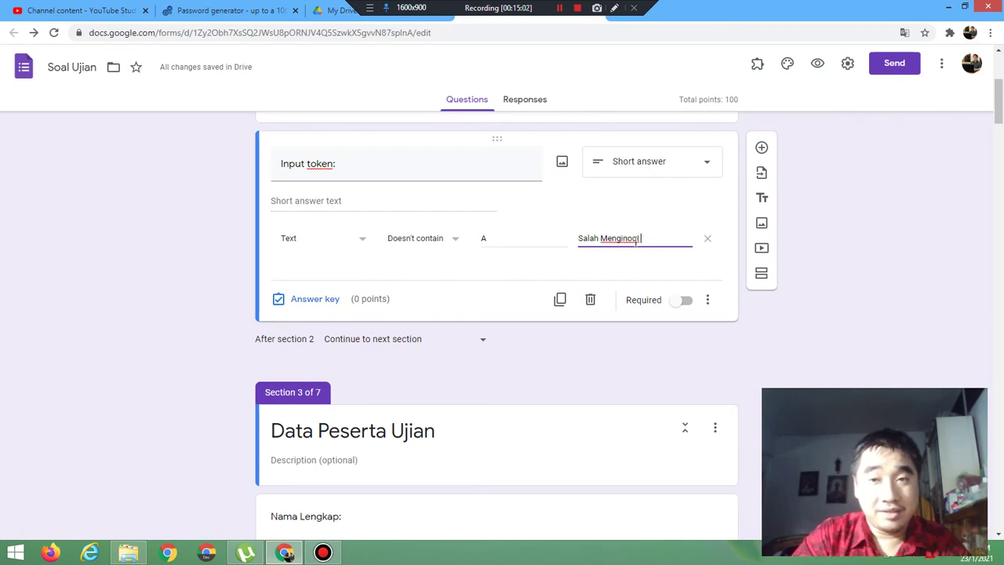
pyautogui.press('BackSpace')
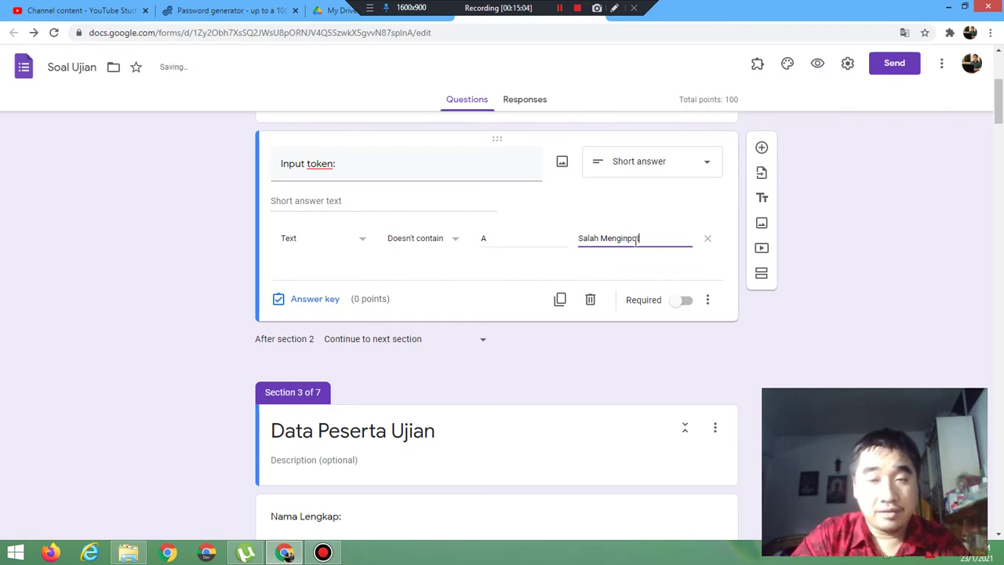
pyautogui.write('ut Token')
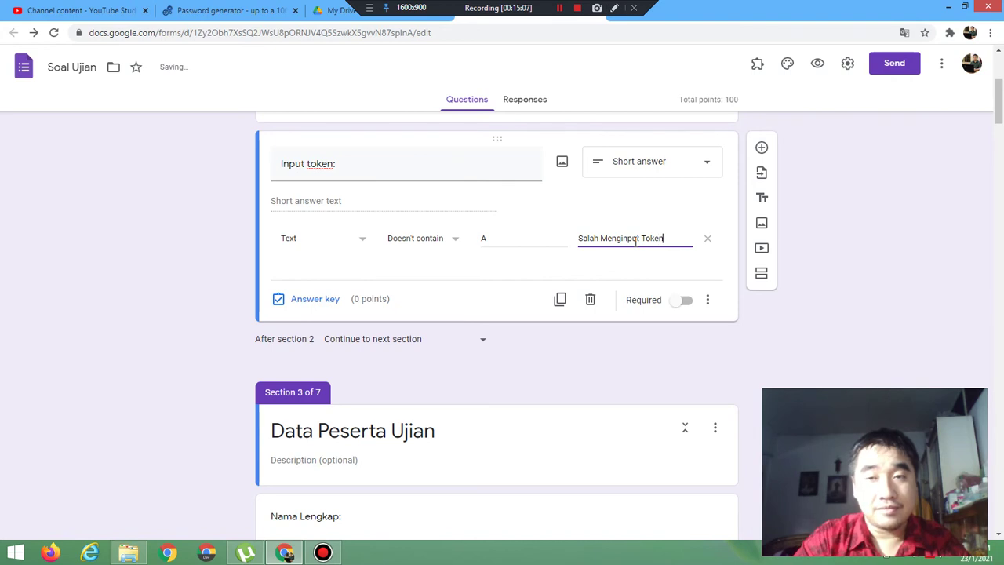
pyautogui.click(817, 67)
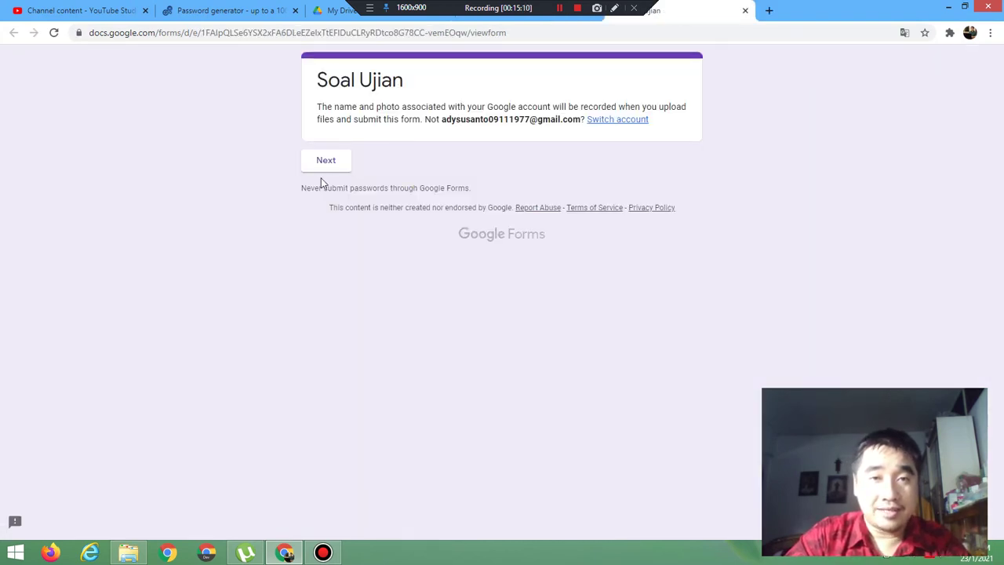
# Step: In the preview, see token BA rejected, then submit BBBC successfully and close the preview
pyautogui.click(321, 169)
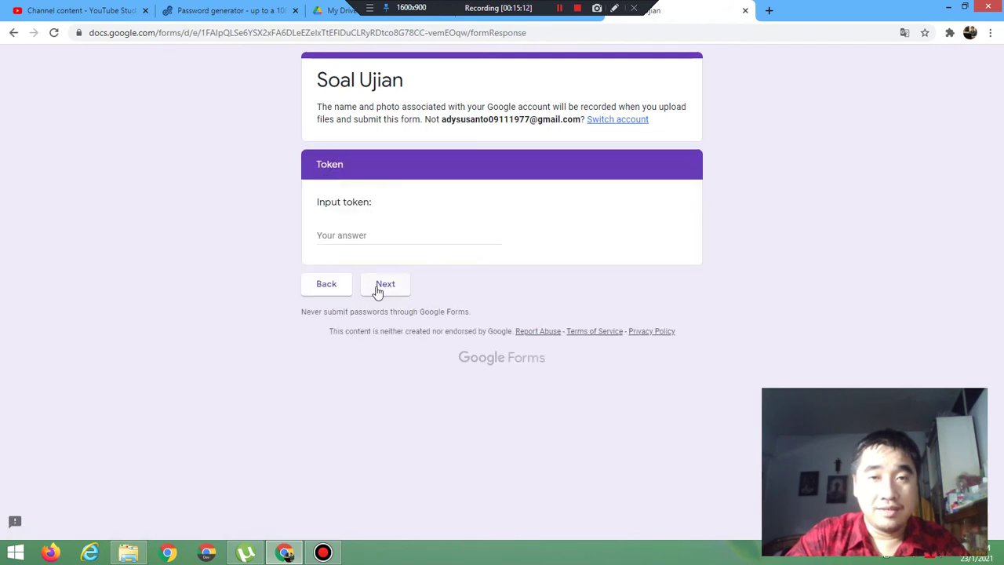
pyautogui.click(343, 230)
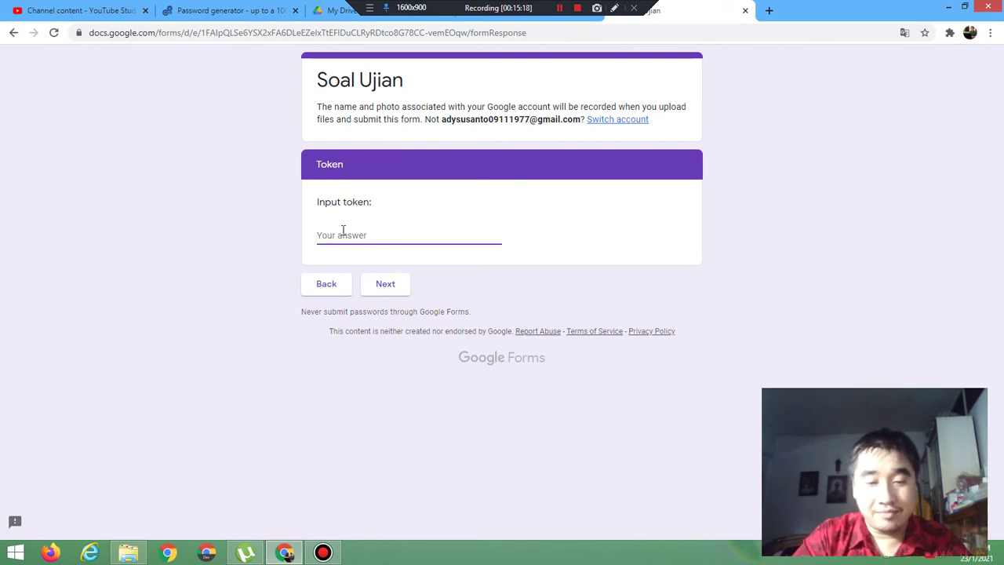
pyautogui.write('BAB')
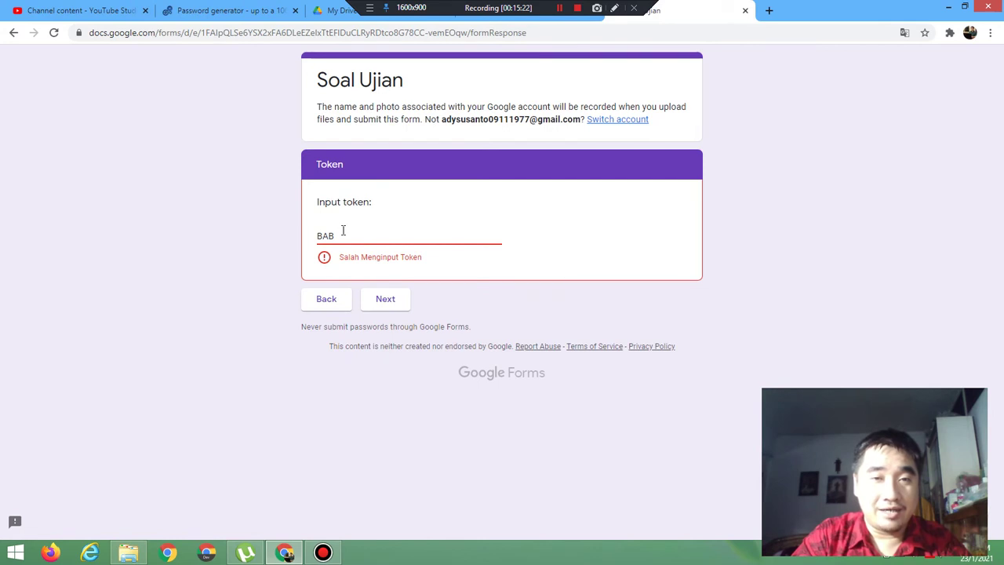
pyautogui.press('BackSpace')
pyautogui.press('BackSpace')
pyautogui.write('BB')
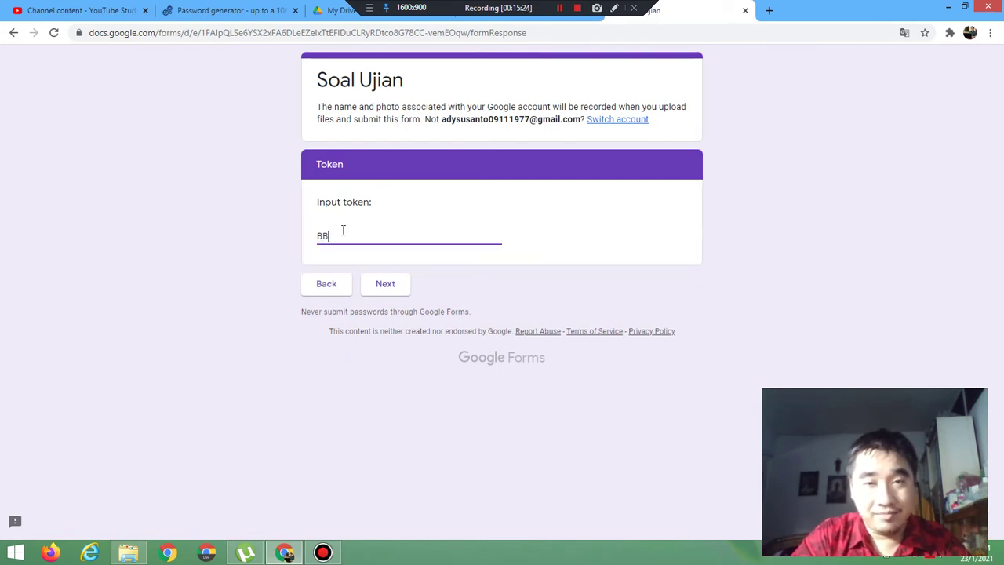
pyautogui.write('C')
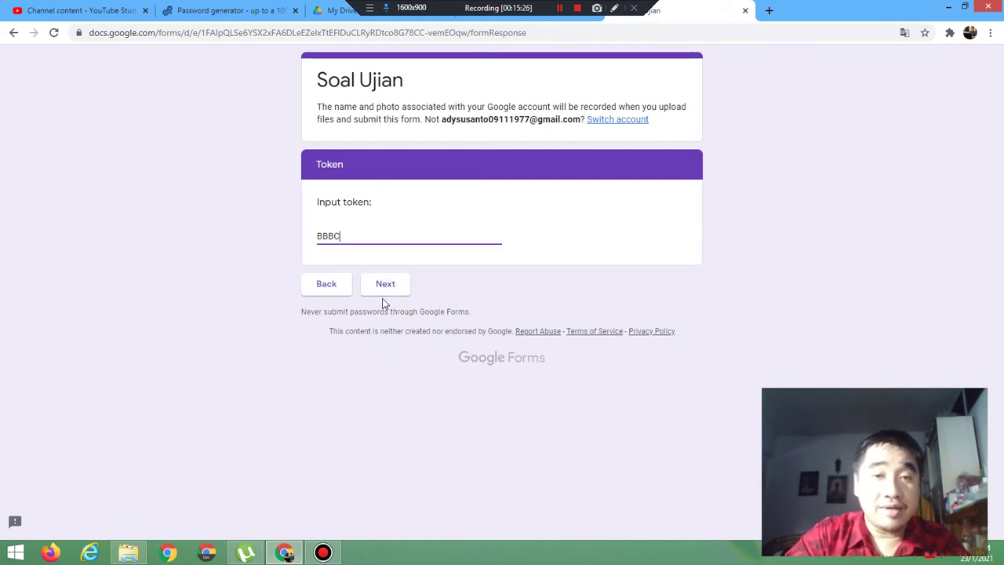
pyautogui.click(384, 287)
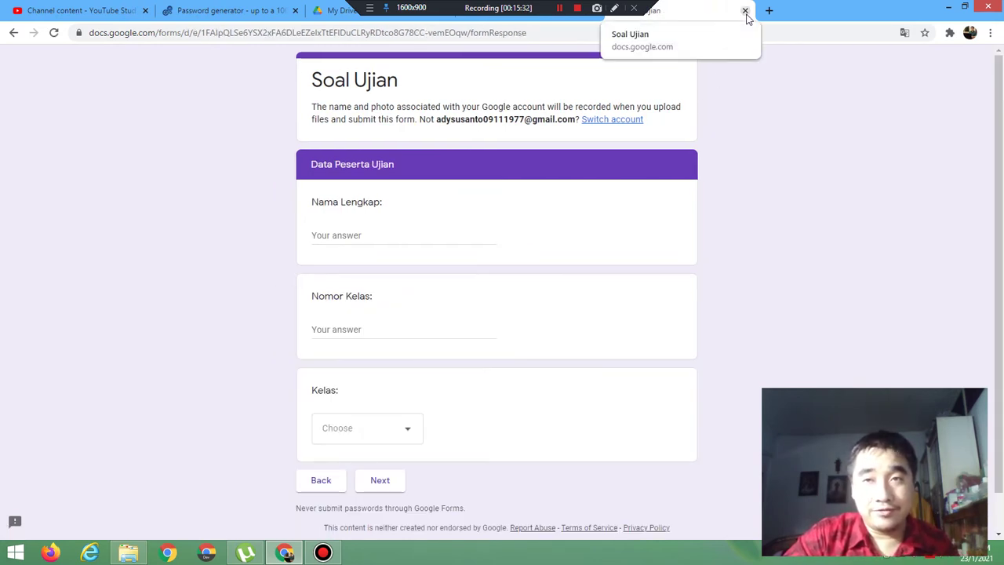
pyautogui.click(745, 11)
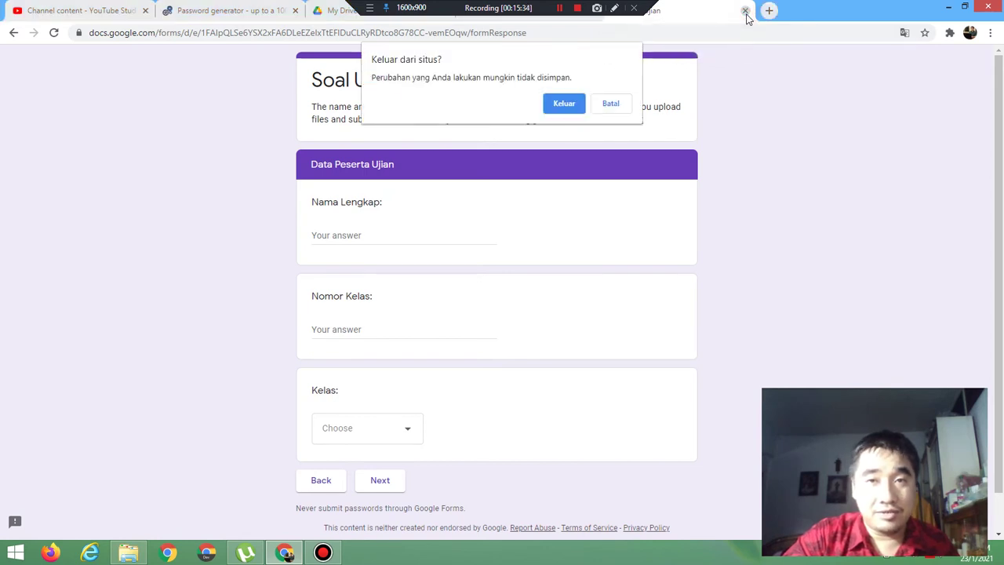
# Step: Switch the token validation to Email address with error 'Salah Menginput Token' and preview
pyautogui.click(565, 114)
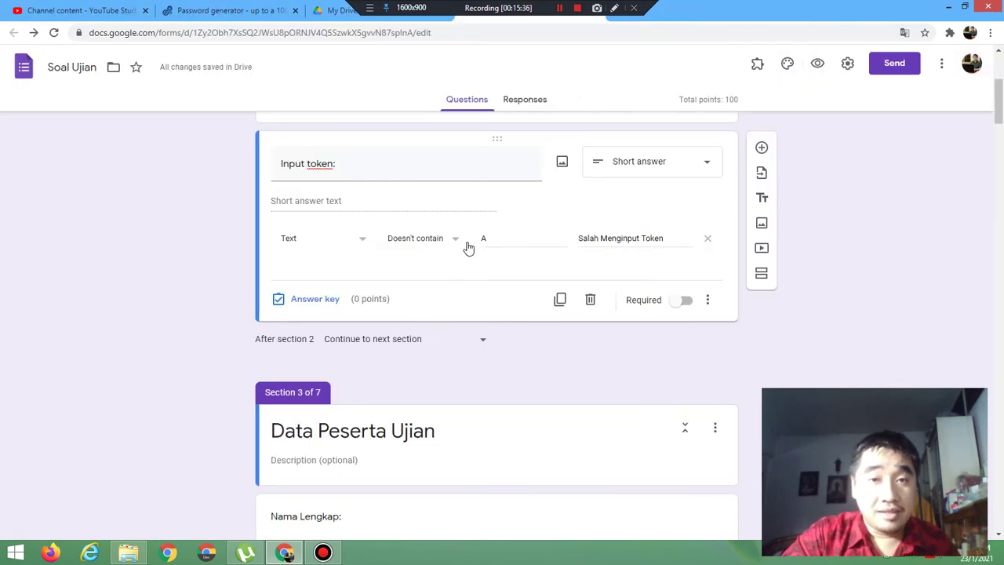
pyautogui.click(438, 246)
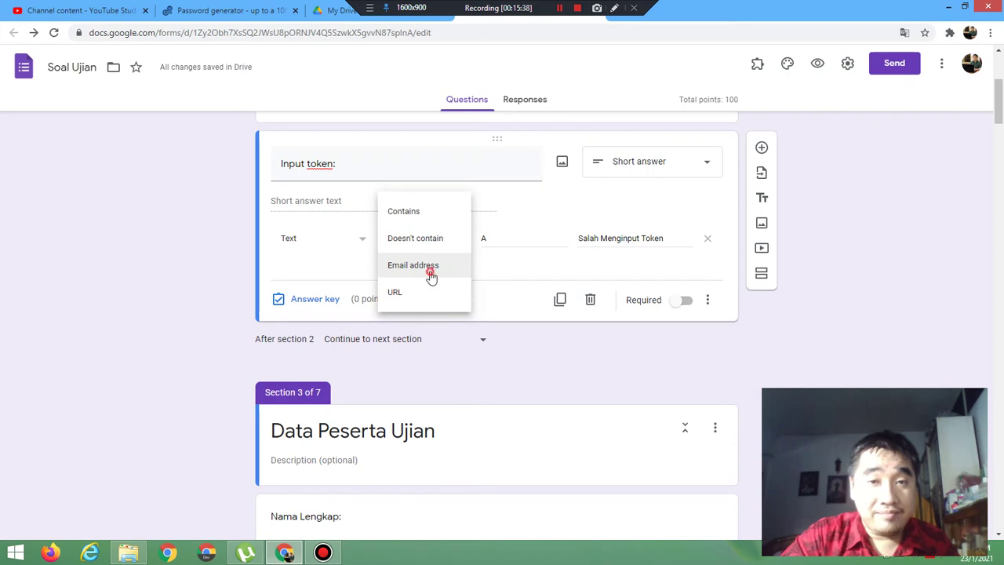
pyautogui.click(433, 270)
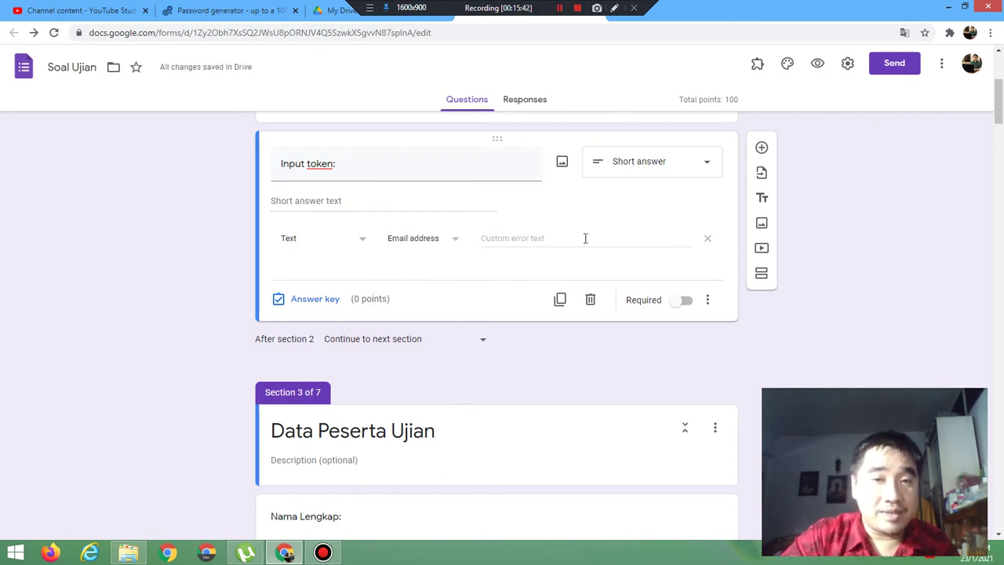
pyautogui.click(525, 238)
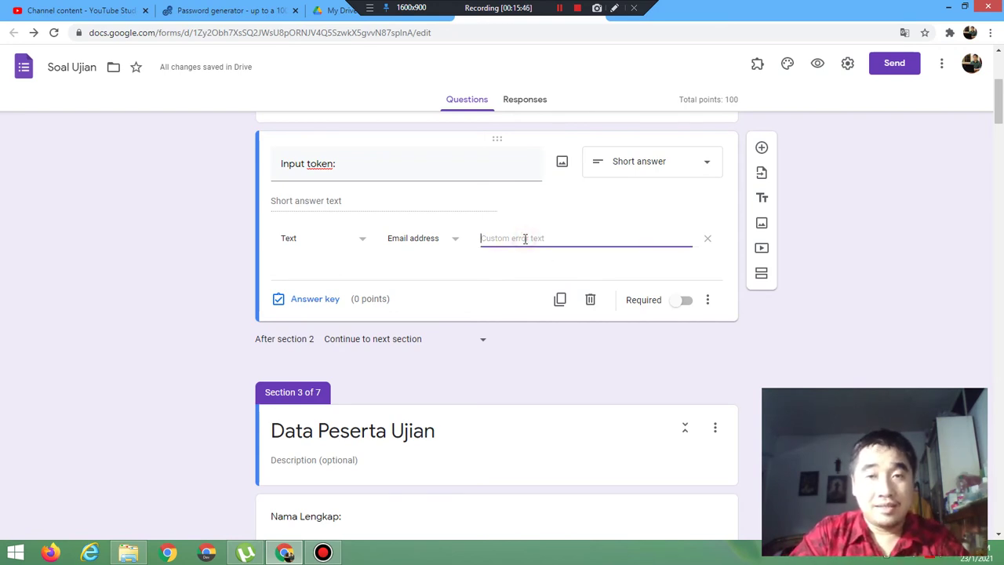
pyautogui.write('S')
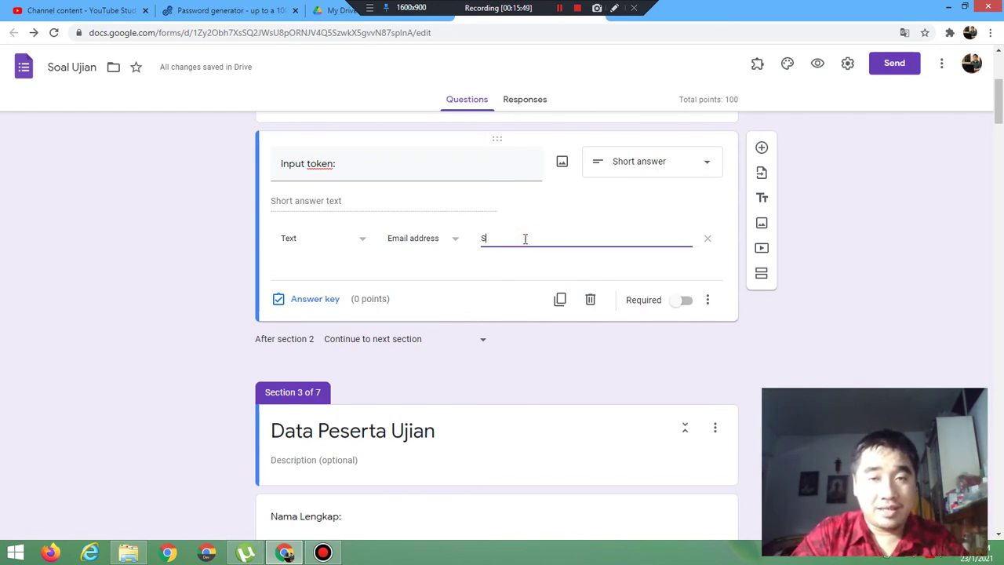
pyautogui.write('alah Meng')
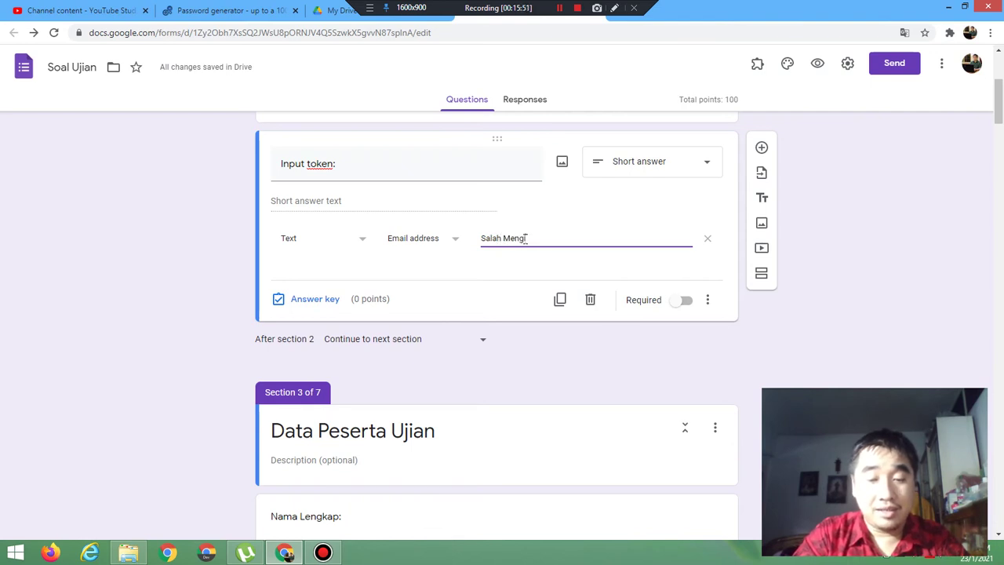
pyautogui.write('in')
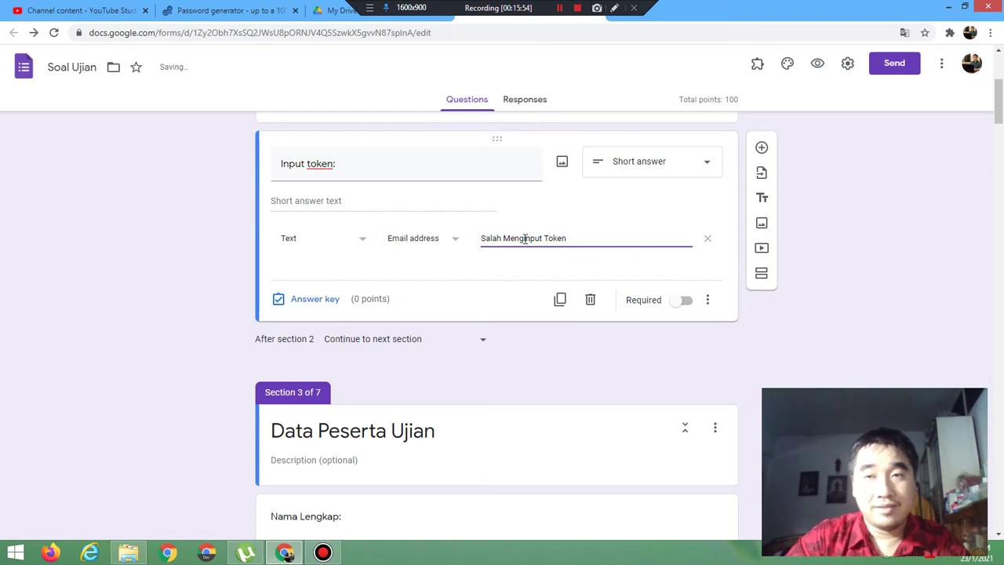
pyautogui.write('put Token')
pyautogui.click(817, 64)
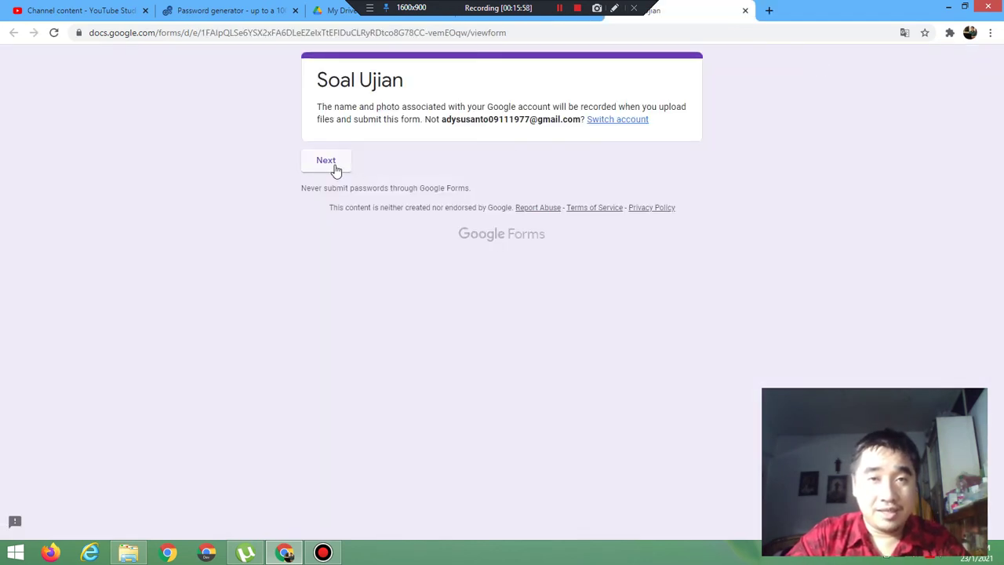
# Step: Submit an email-format token in the preview to reach Data Peserta Ujian, then leave the preview
pyautogui.click(334, 166)
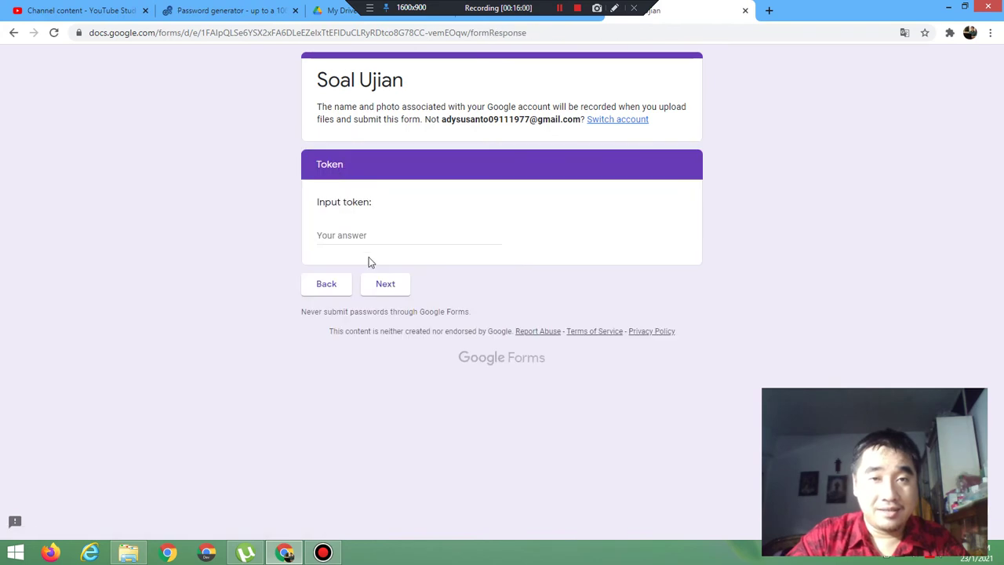
pyautogui.click(362, 237)
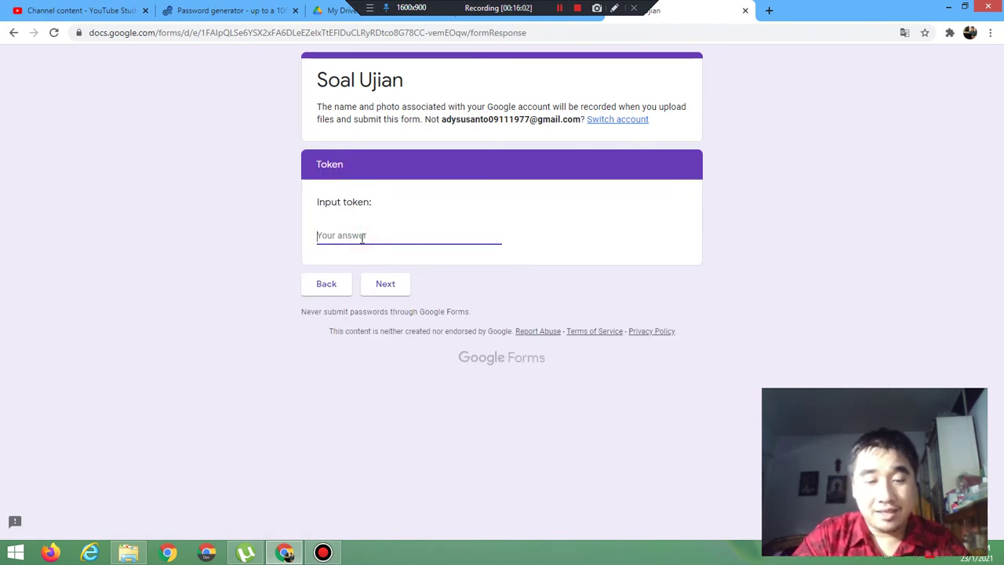
pyautogui.write('bbbb')
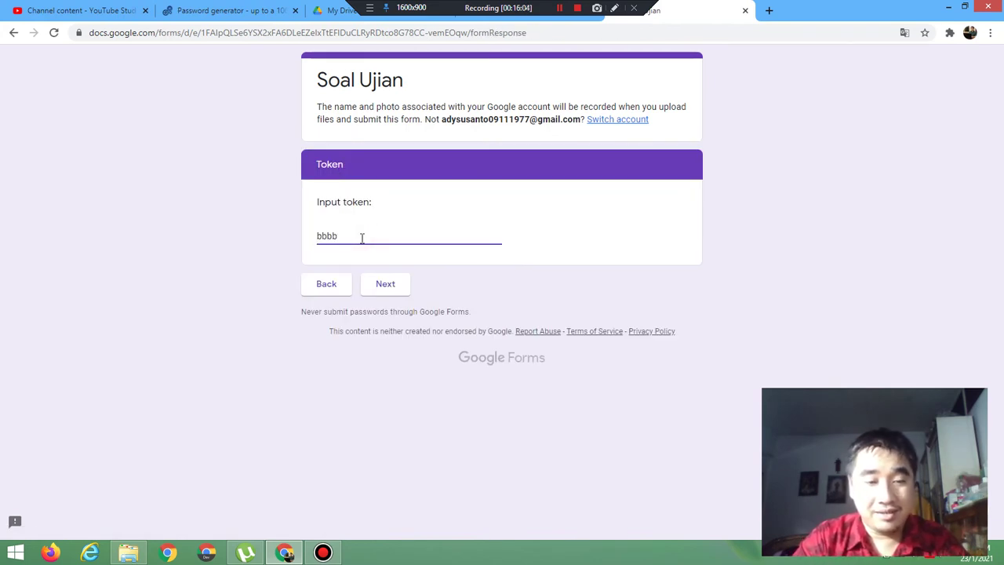
pyautogui.hotkey('ctrl', 'a')
pyautogui.write('@')
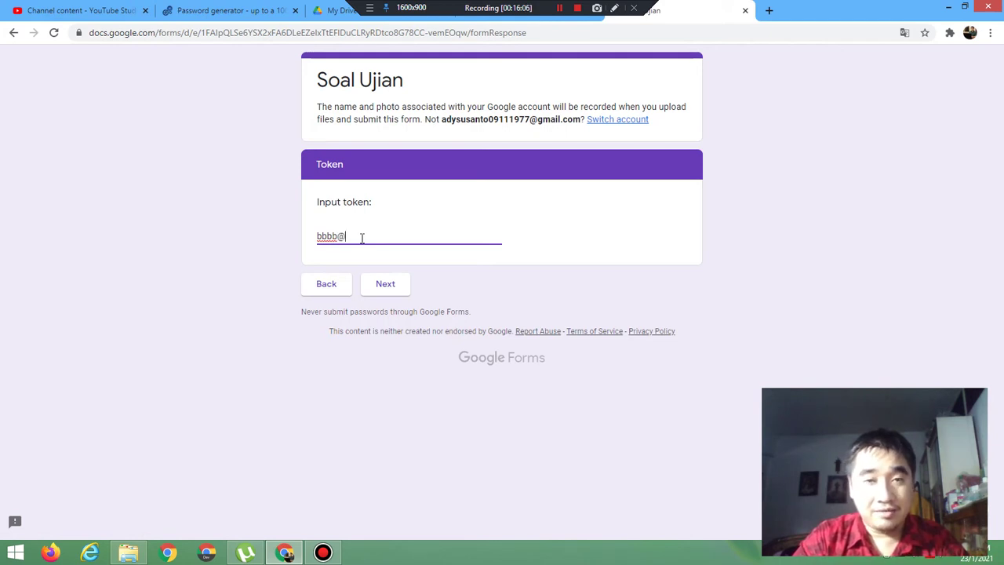
pyautogui.write('gmail.')
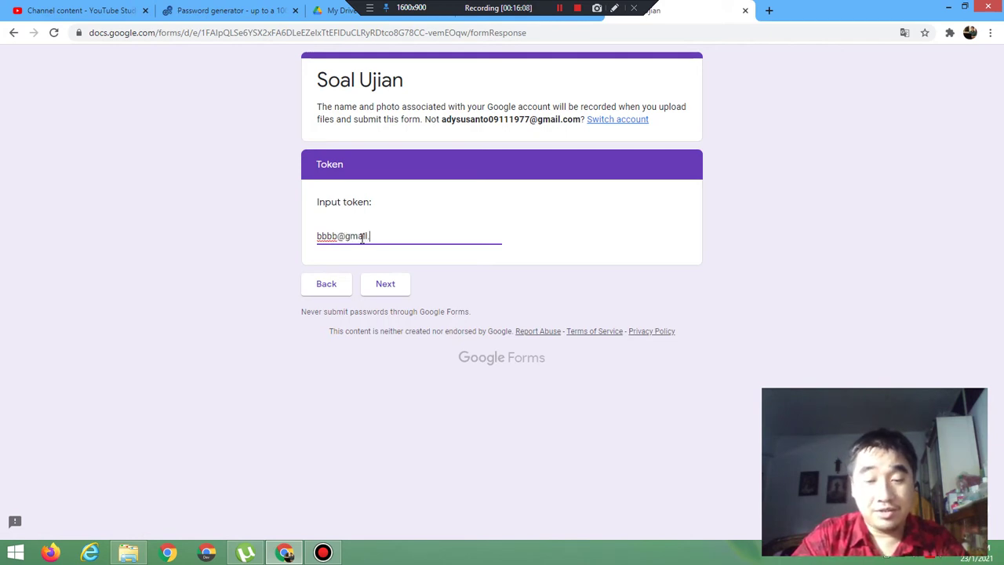
pyautogui.write('com')
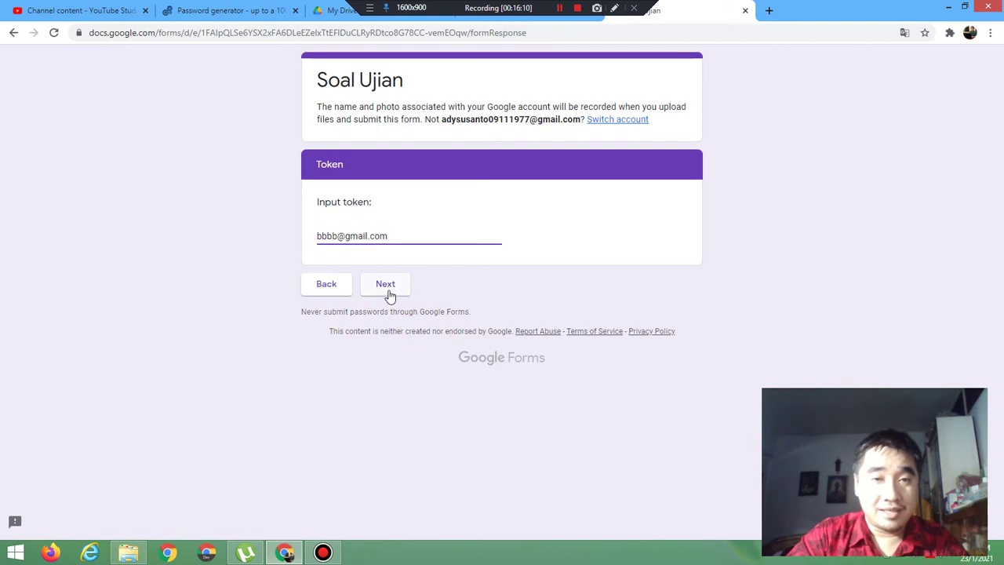
pyautogui.click(386, 285)
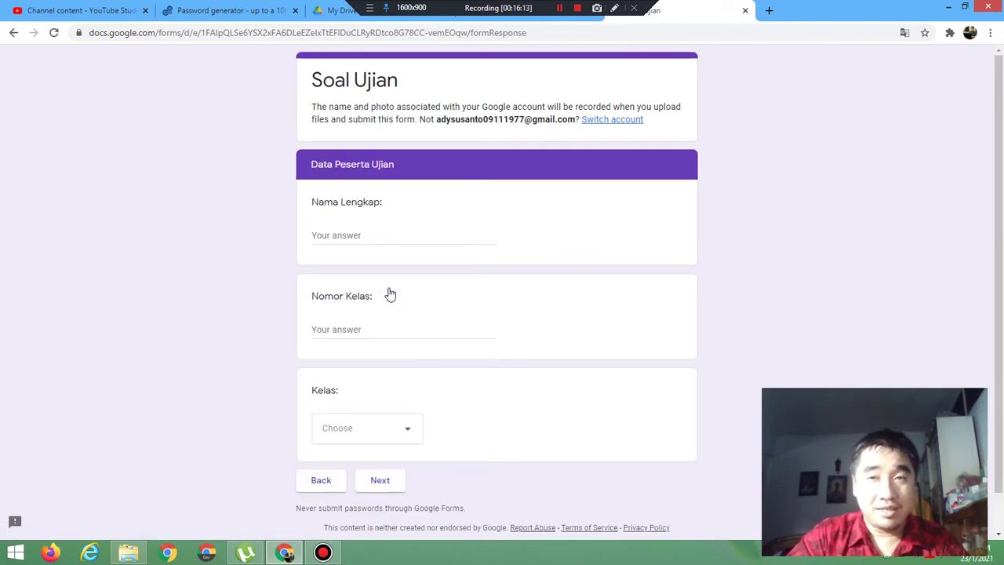
pyautogui.click(745, 10)
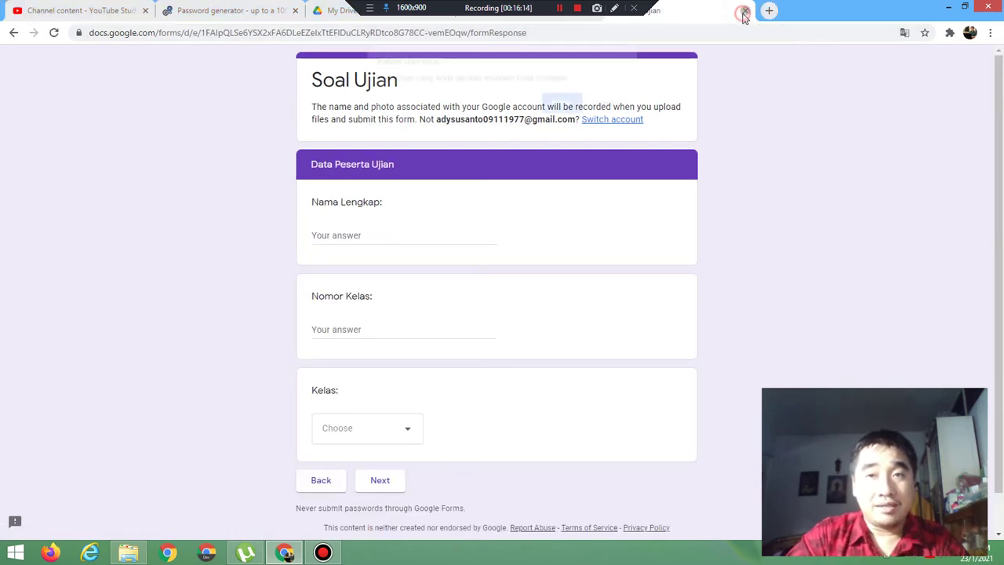
pyautogui.click(562, 104)
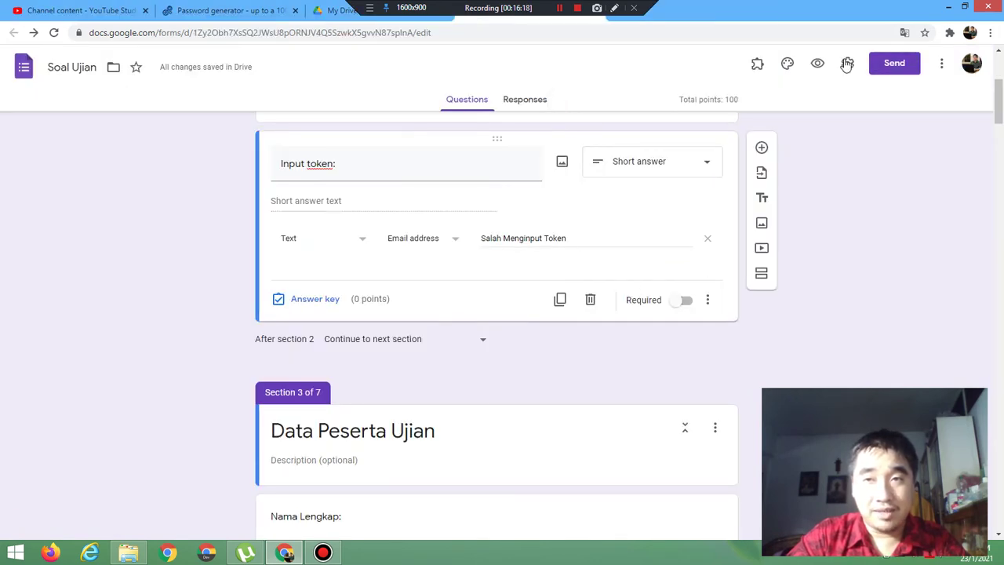
pyautogui.click(818, 63)
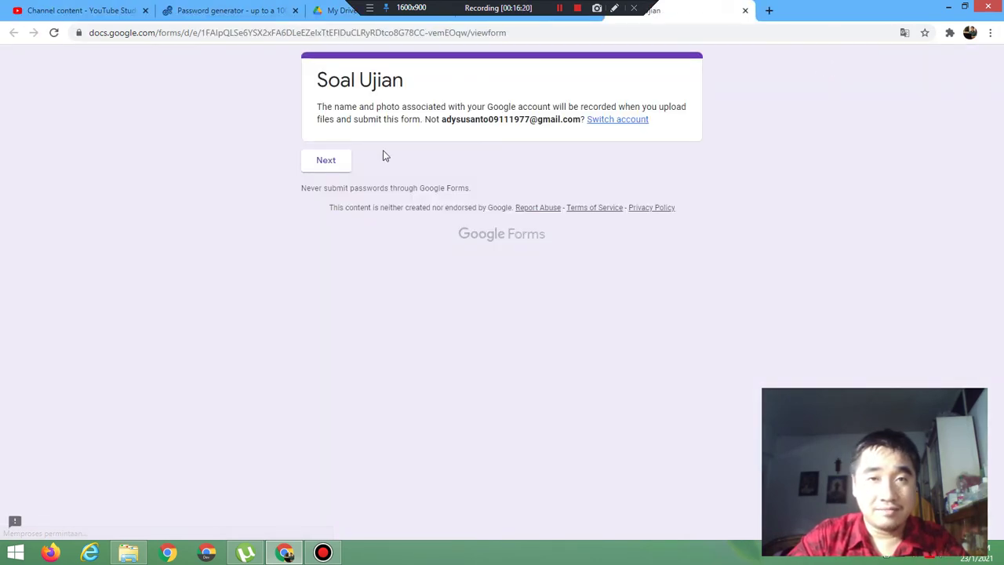
pyautogui.click(346, 160)
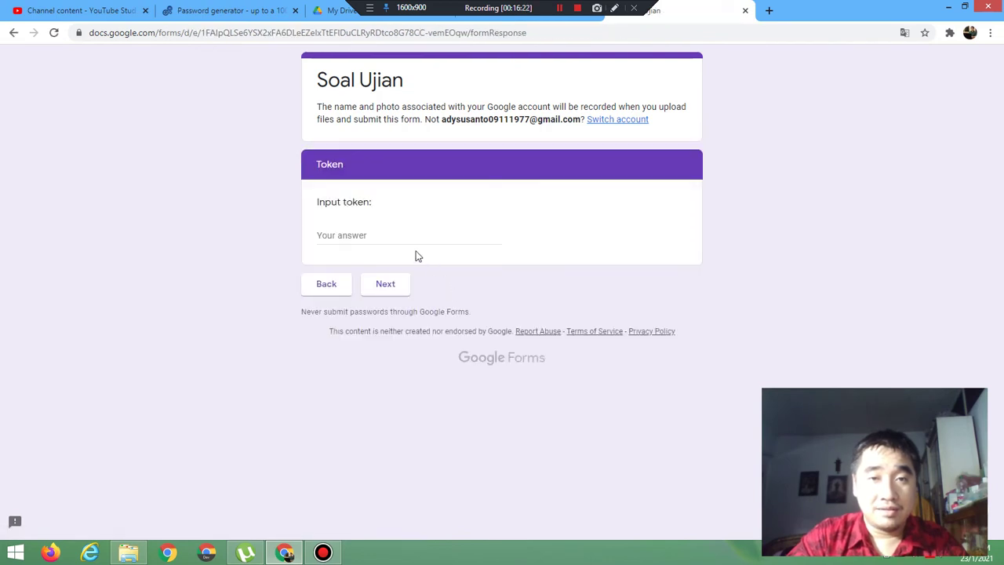
pyautogui.click(355, 233)
pyautogui.write('bbbb')
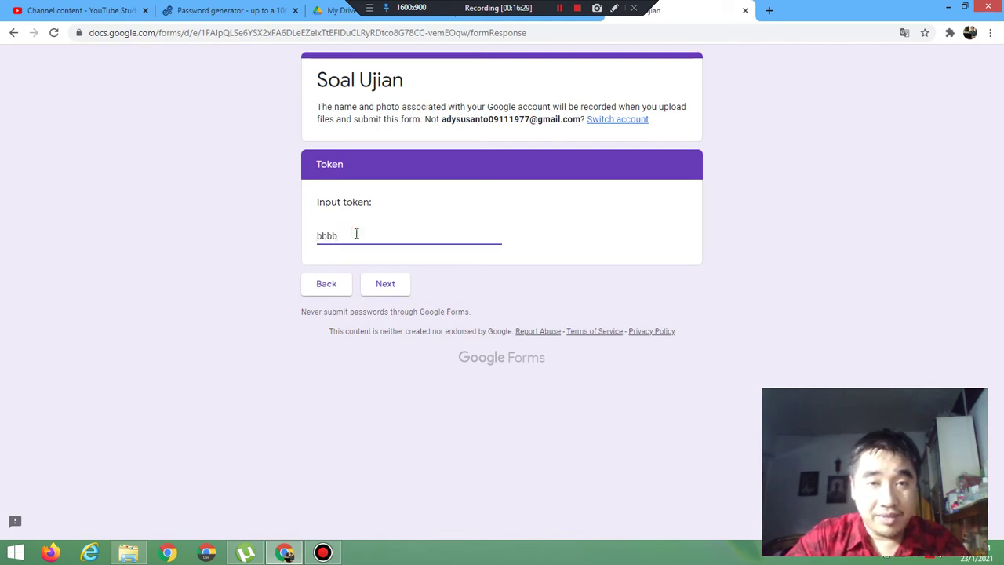
pyautogui.click(386, 284)
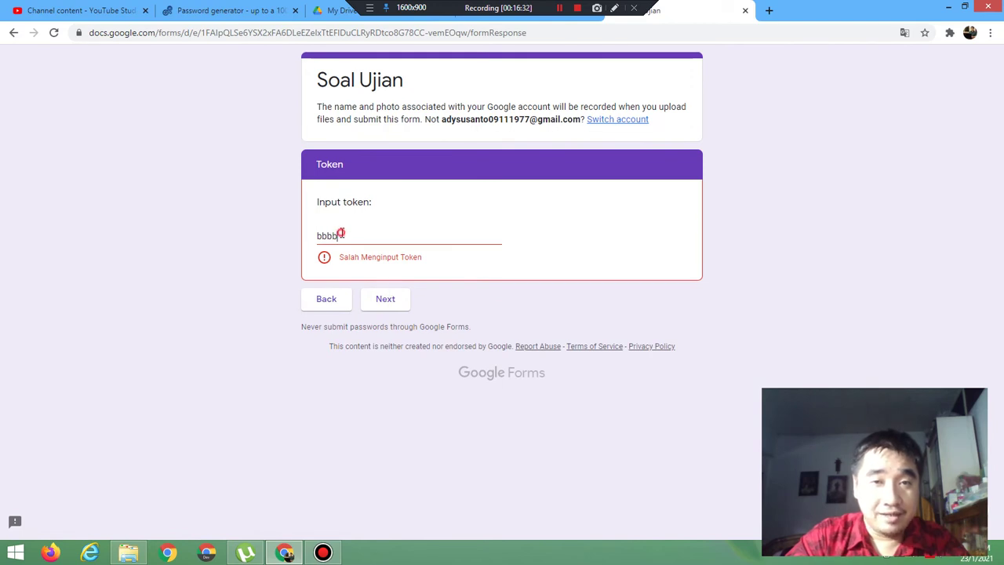
pyautogui.moveTo(337, 236); pyautogui.dragTo(290, 238)
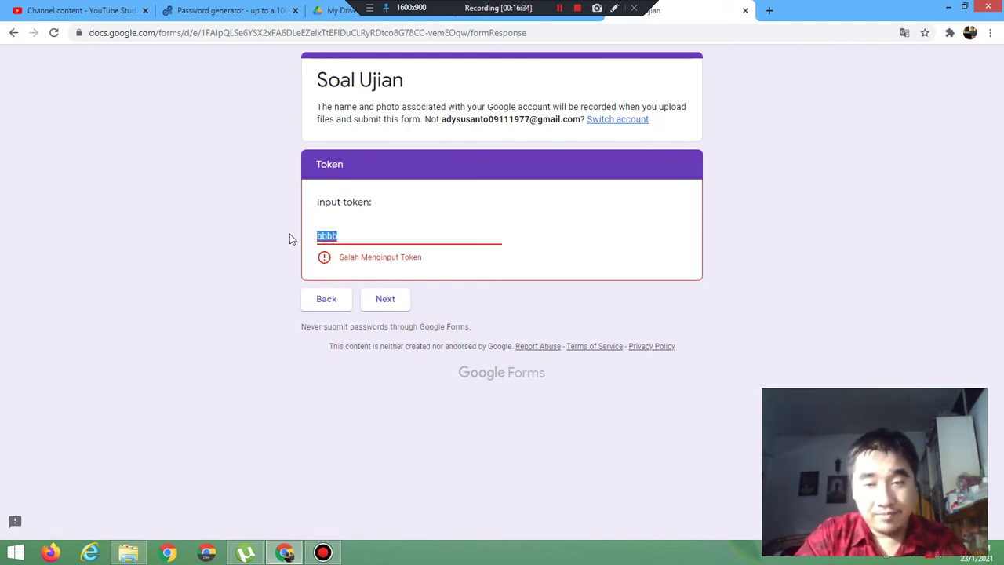
pyautogui.press('BackSpace')
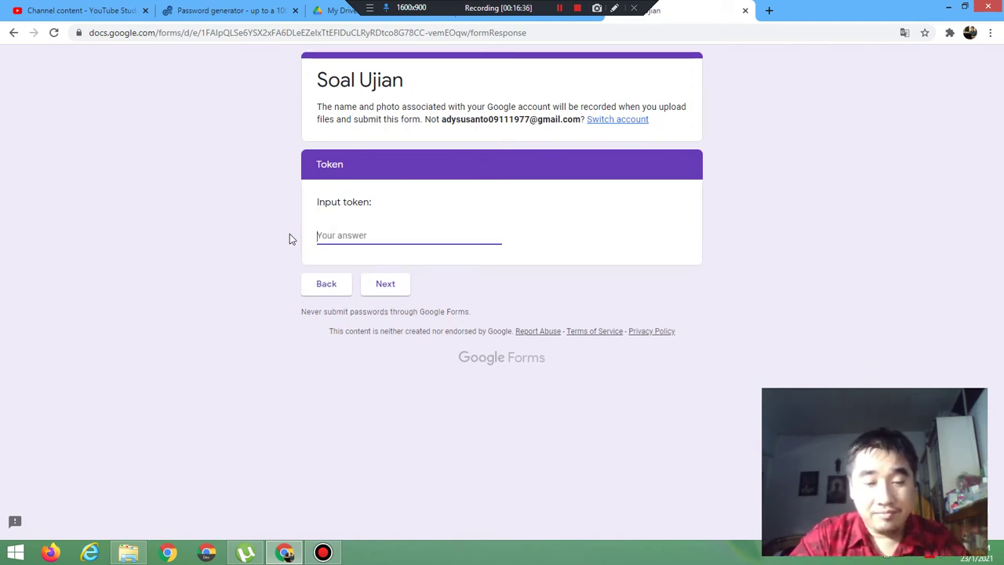
pyautogui.write('b@')
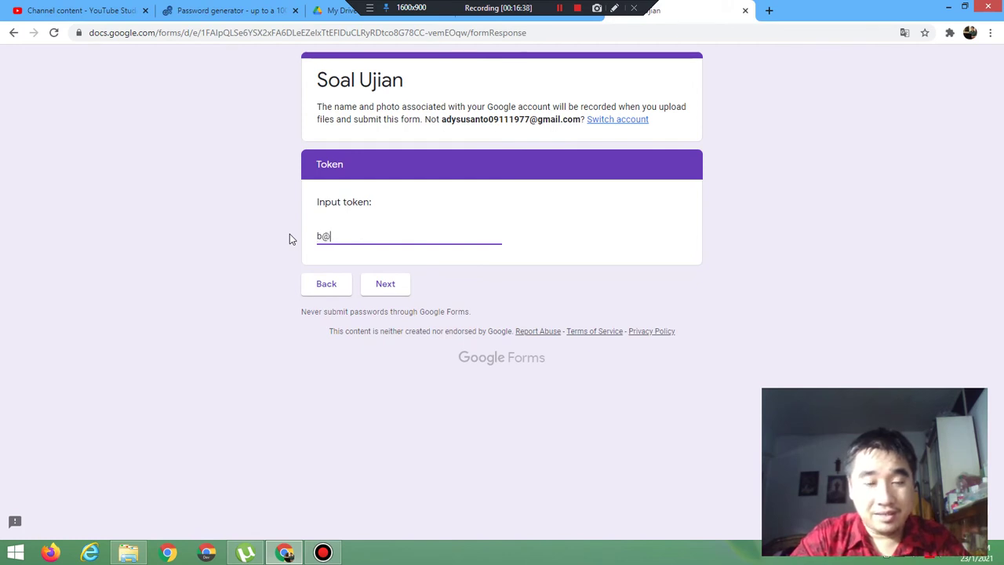
pyautogui.write('yahooo')
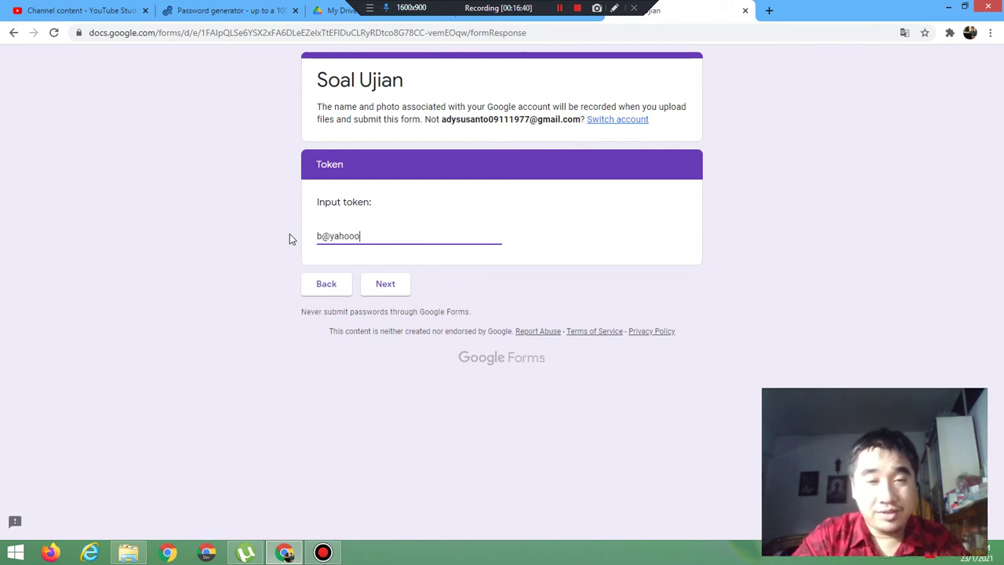
pyautogui.write('.co.id')
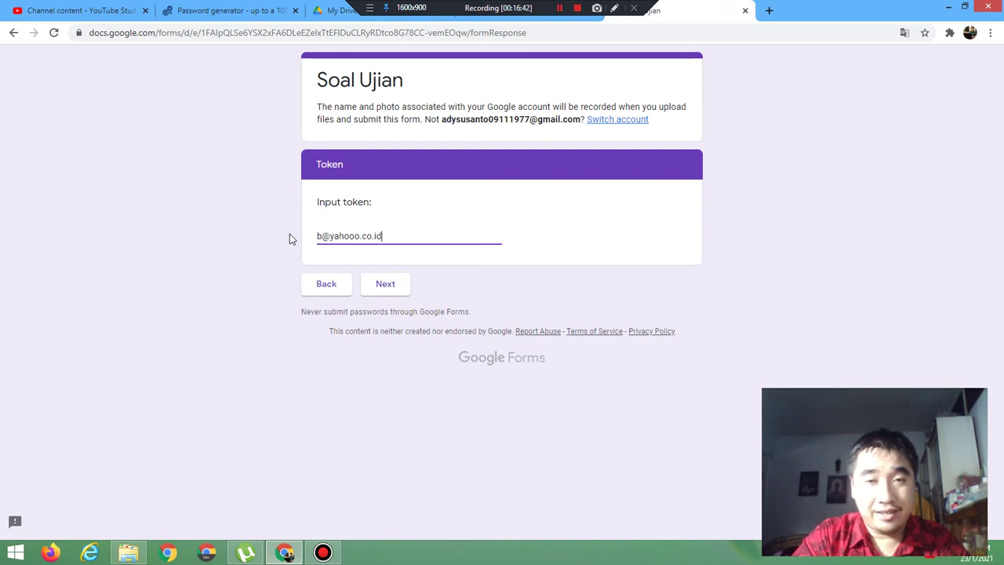
pyautogui.click(385, 284)
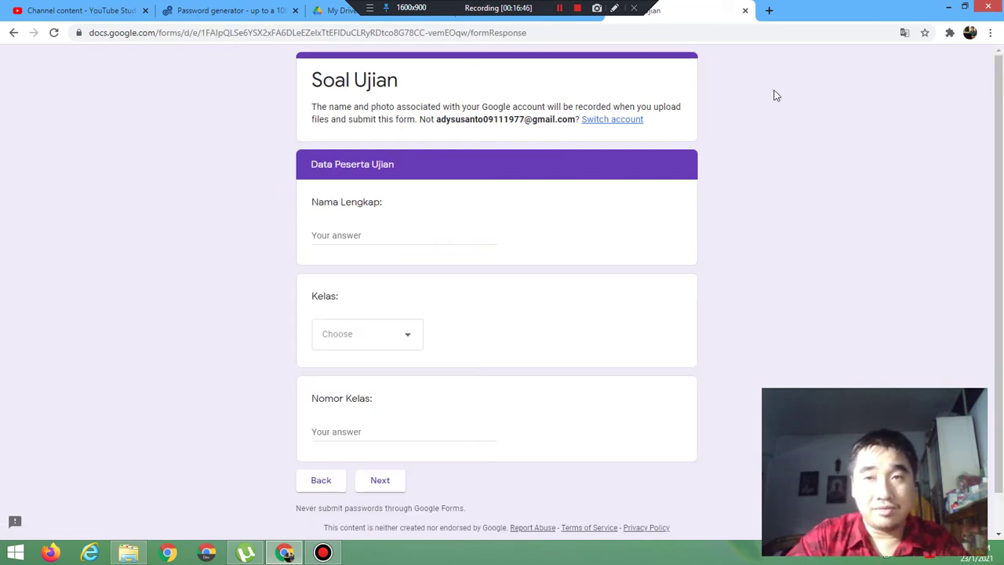
pyautogui.click(746, 12)
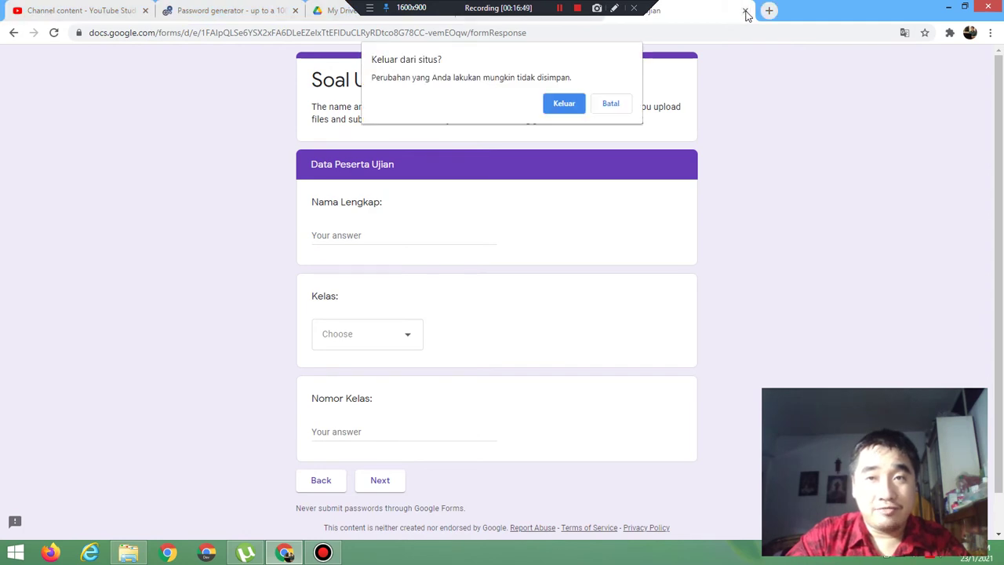
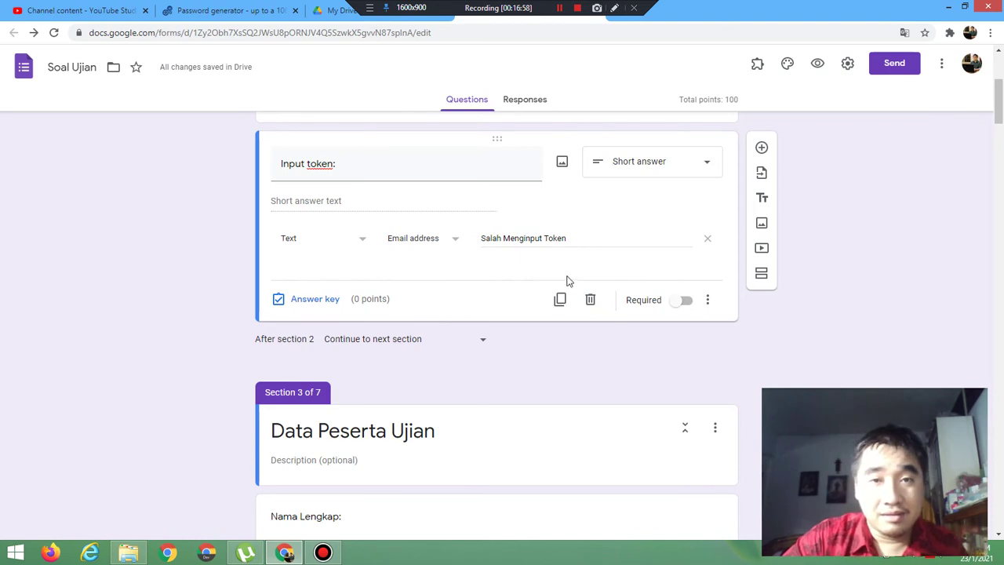
# Step: Change the token validation from Email address to URL with error text 'Salah Menginput Token'
pyautogui.click(434, 241)
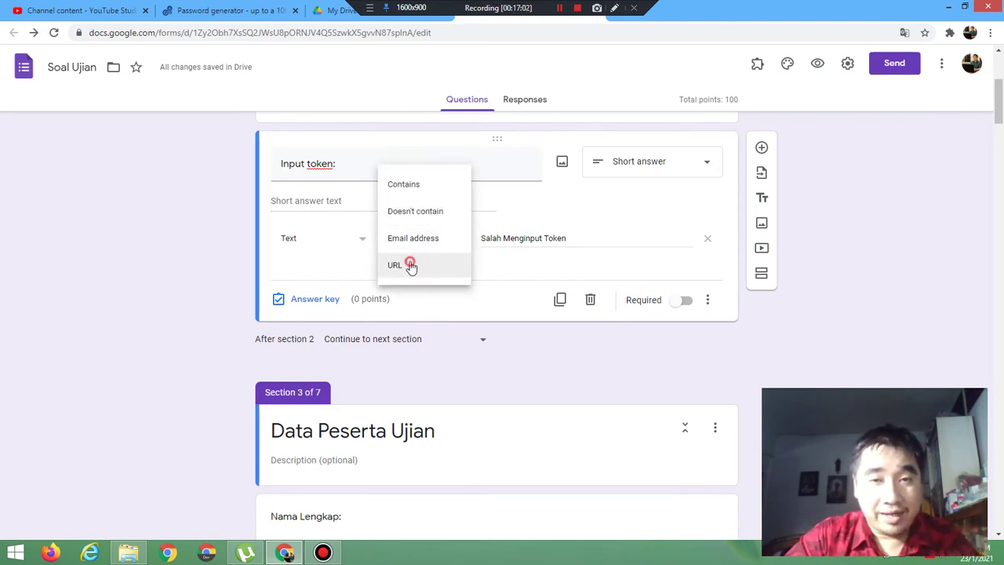
pyautogui.click(411, 267)
pyautogui.click(502, 237)
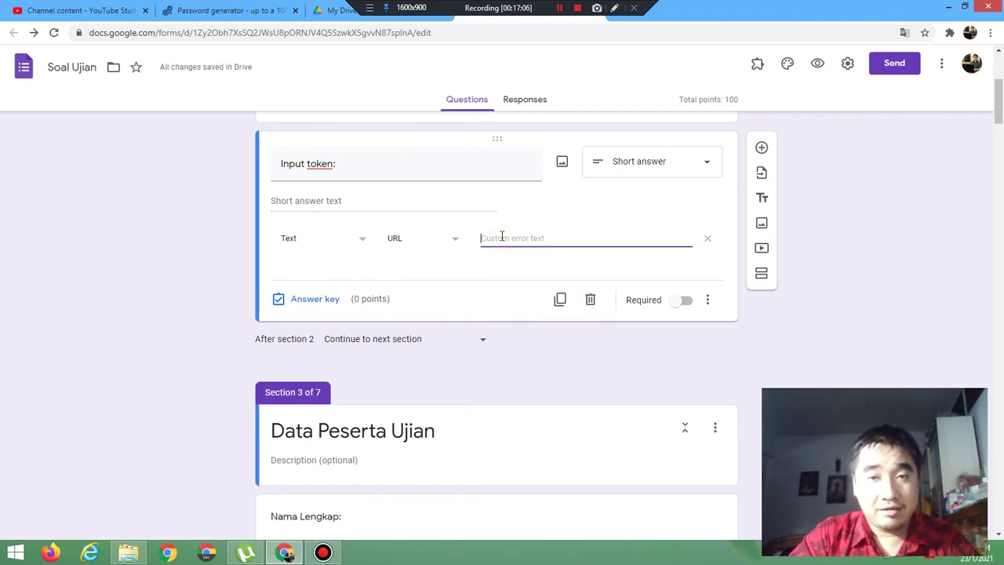
pyautogui.write('Salah Me')
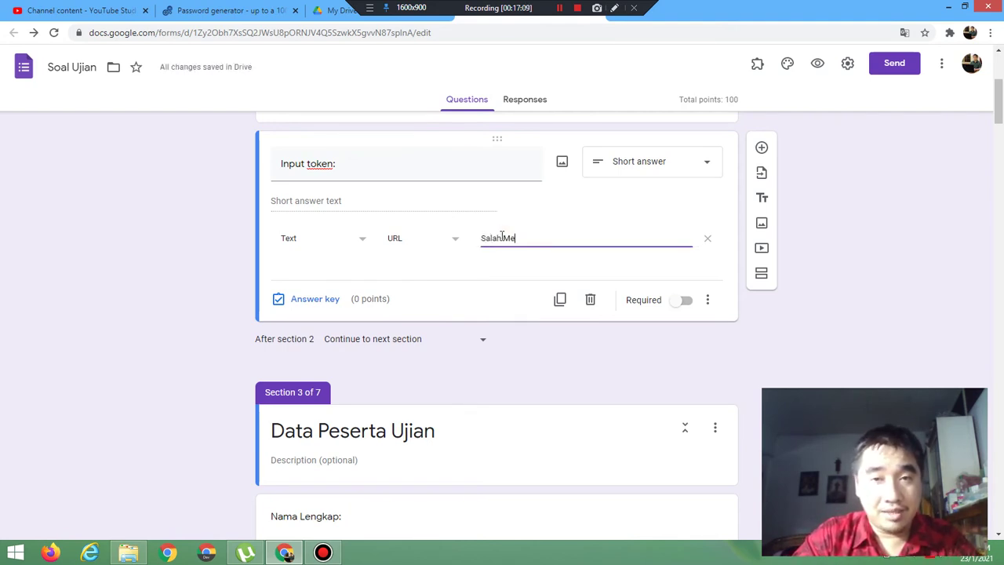
pyautogui.write('nginput Token')
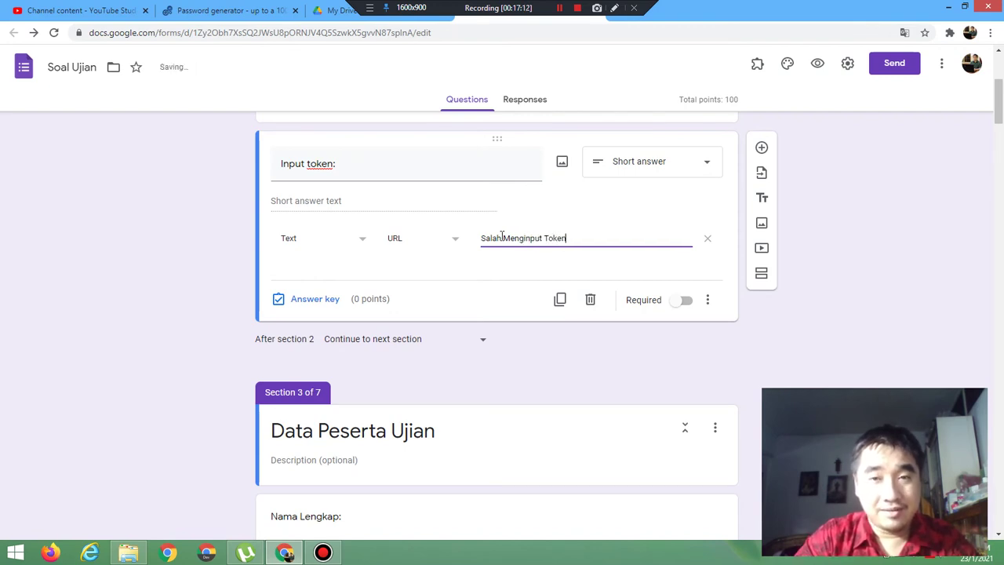
pyautogui.click(818, 64)
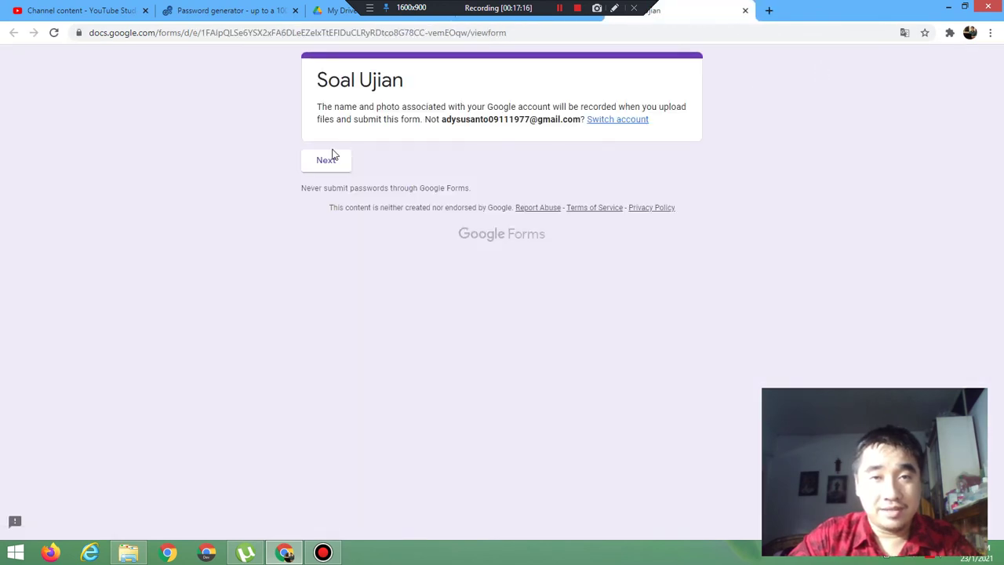
pyautogui.click(333, 156)
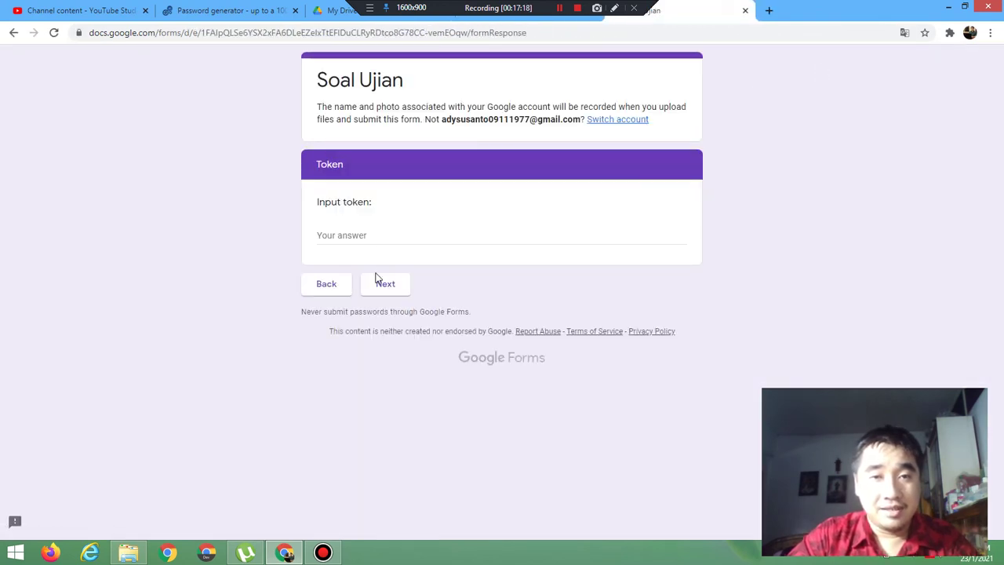
pyautogui.click(358, 233)
pyautogui.write('w')
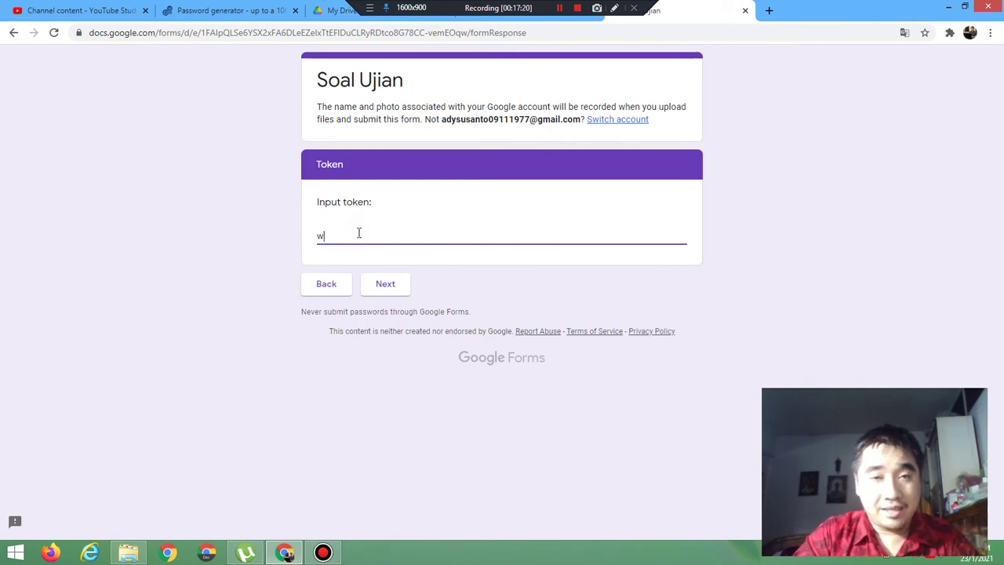
pyautogui.write('ww.y')
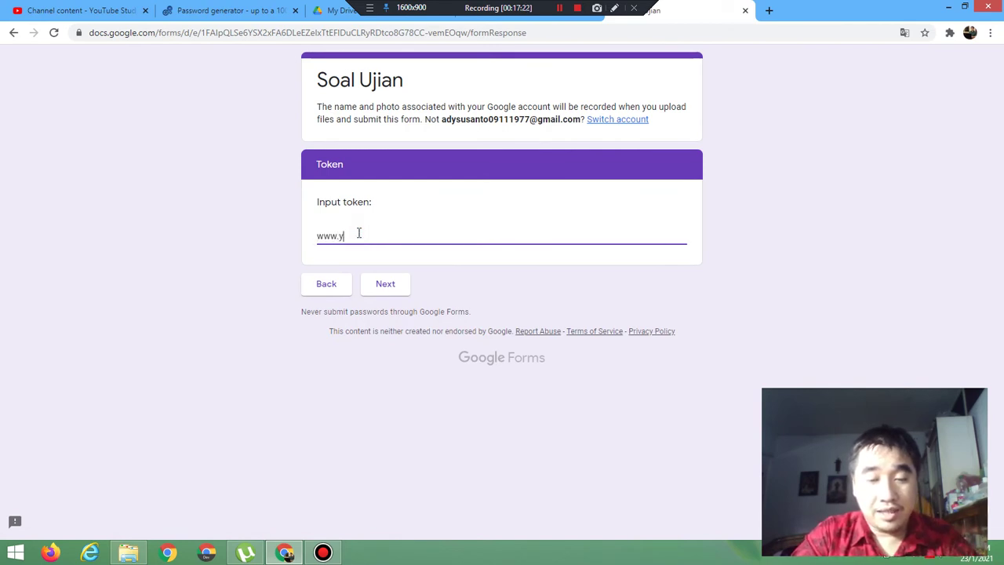
pyautogui.write('ahhoo.com')
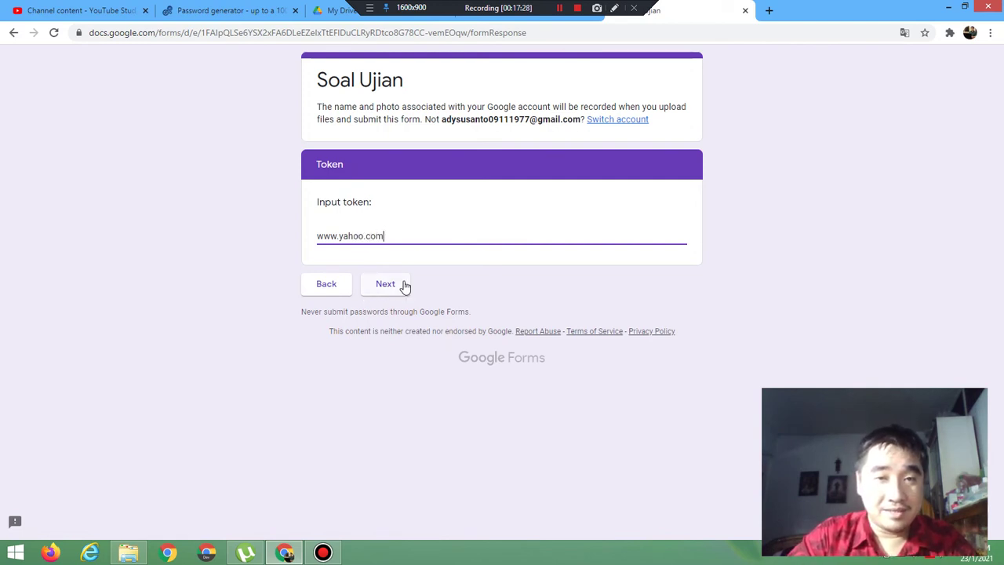
pyautogui.click(403, 284)
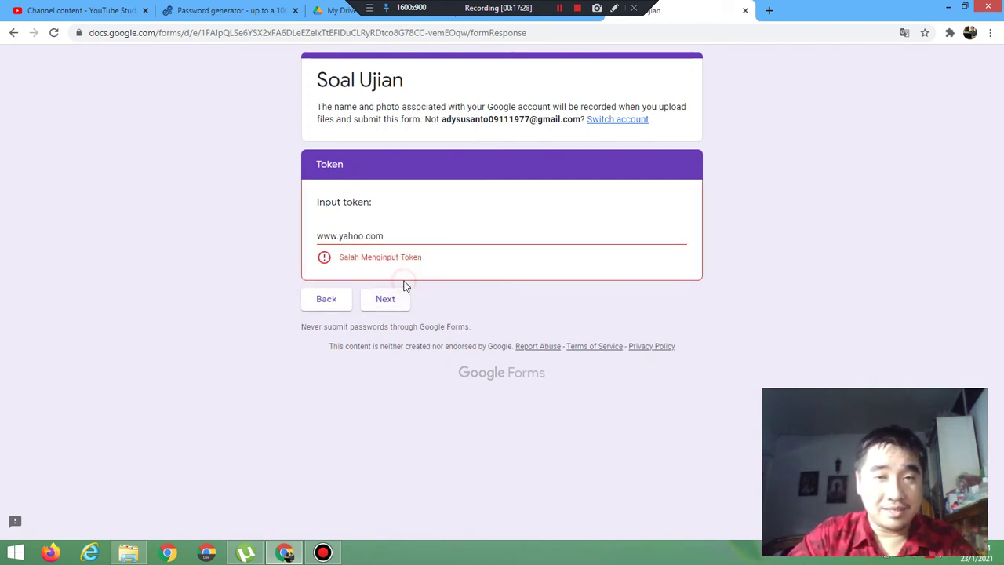
pyautogui.click(392, 297)
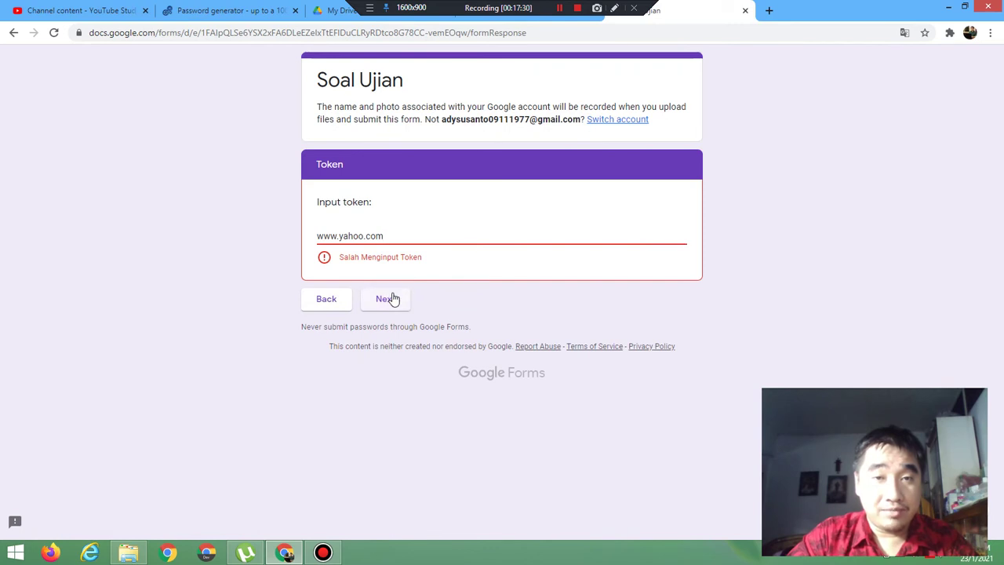
pyautogui.click(318, 236)
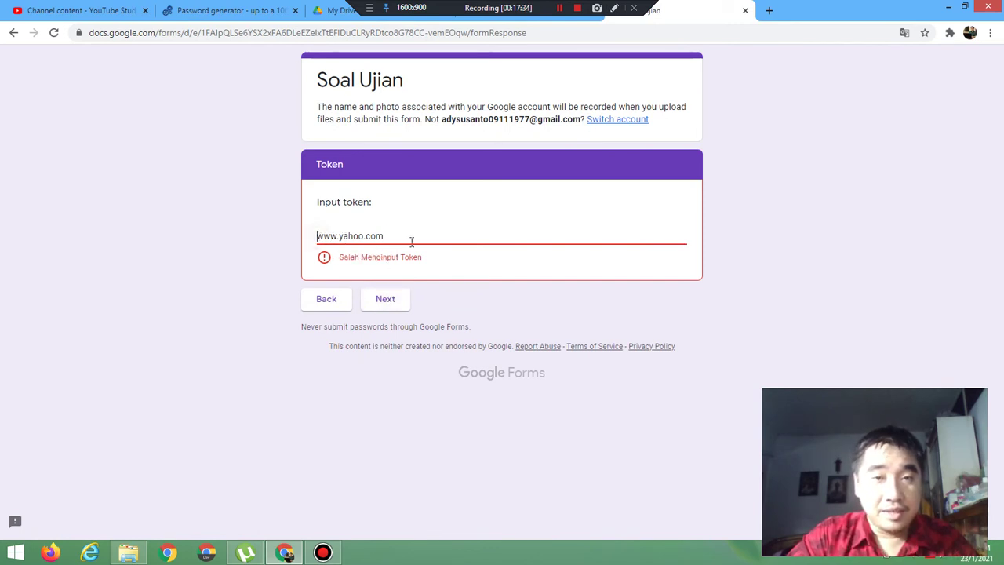
pyautogui.write('htt')
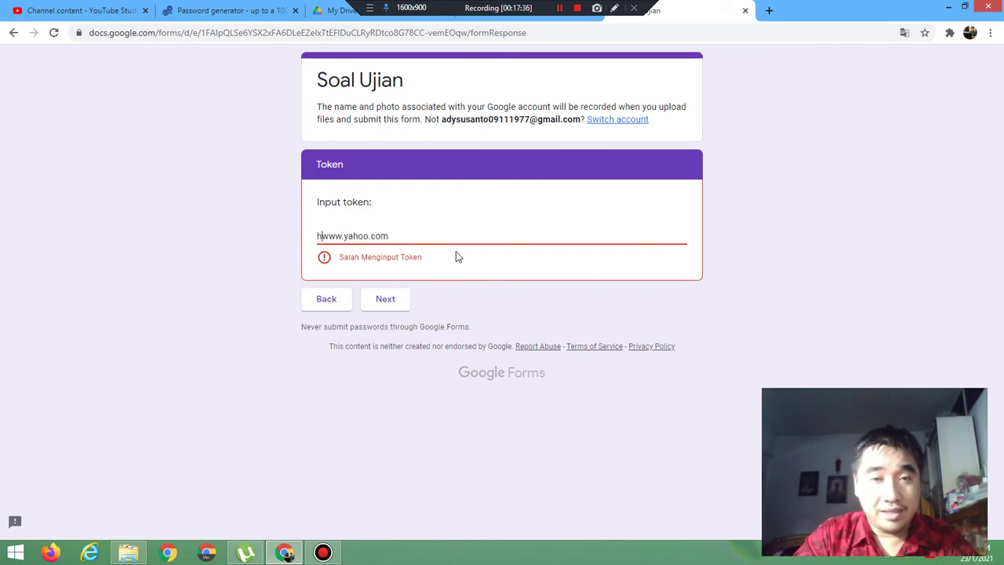
pyautogui.write('p:')
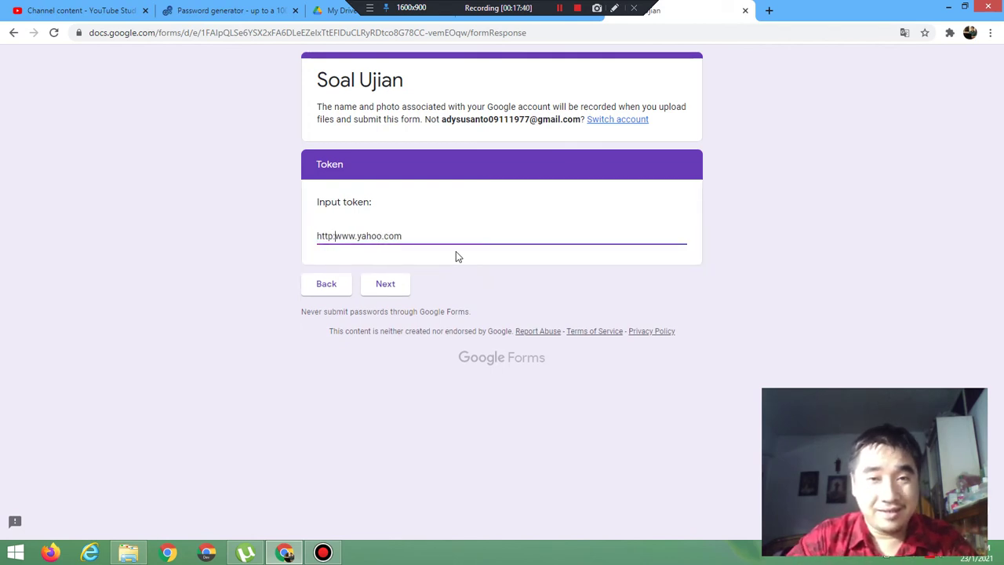
pyautogui.click(389, 281)
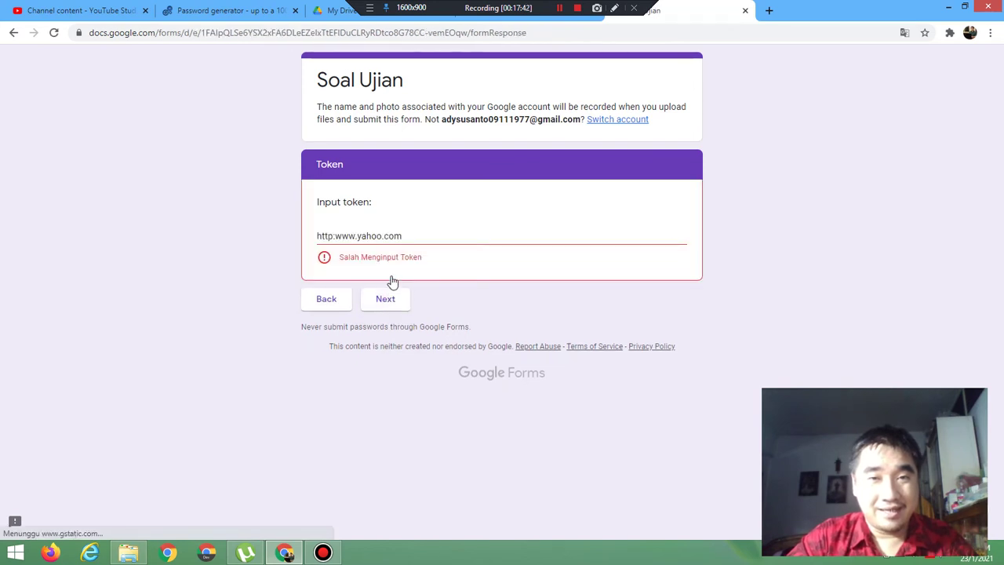
pyautogui.click(334, 237)
pyautogui.write('/')
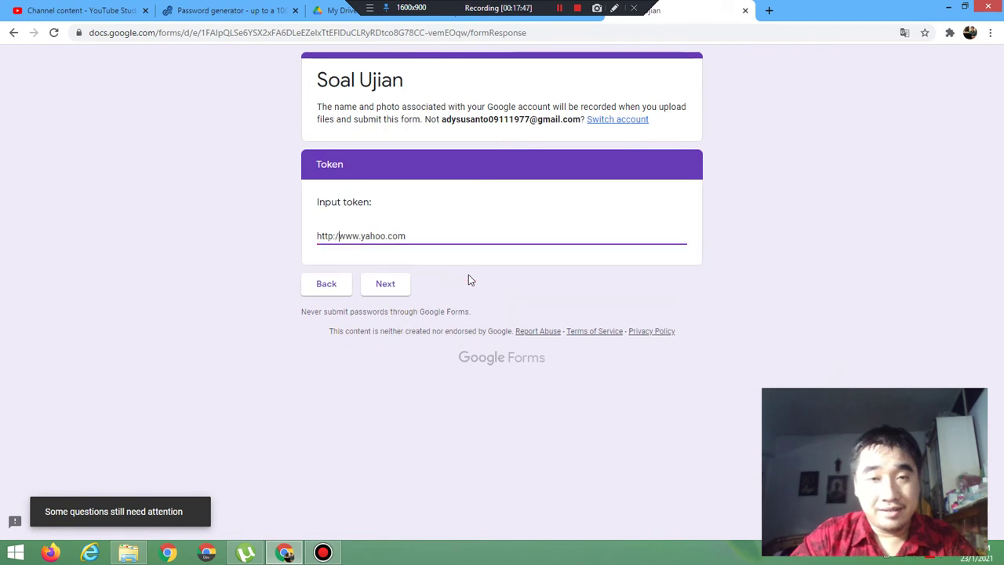
pyautogui.click(393, 284)
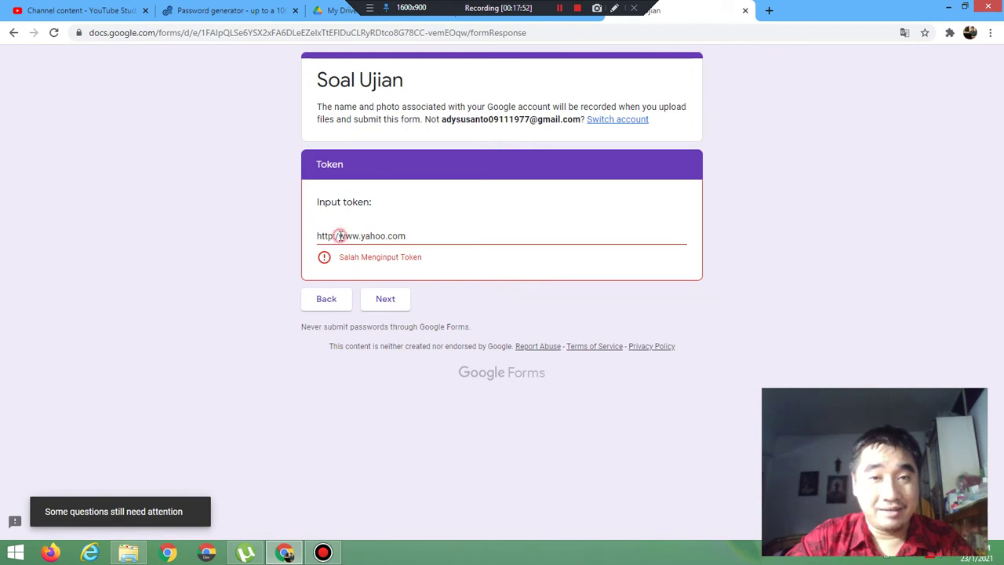
pyautogui.click(338, 235)
pyautogui.write('/')
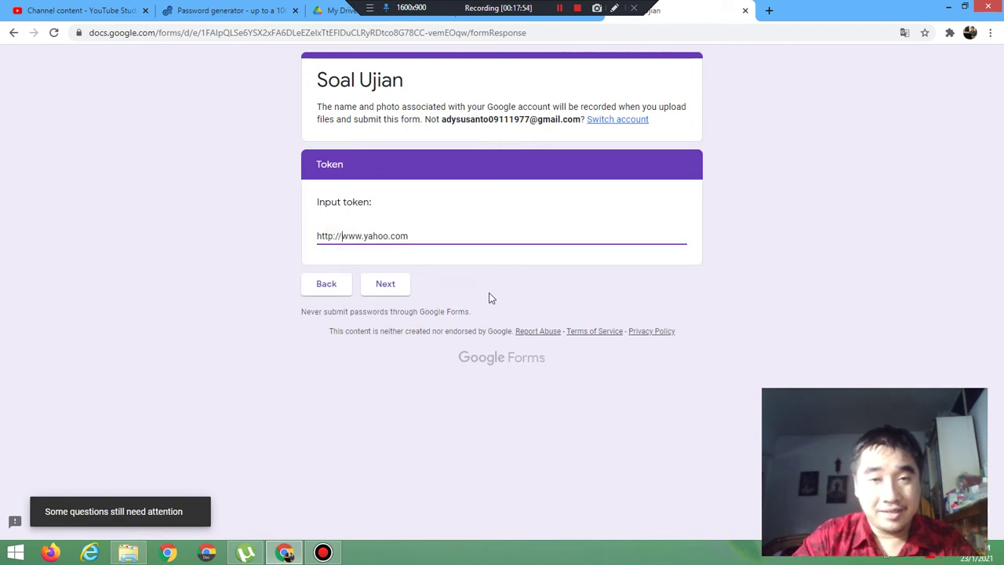
pyautogui.click(389, 288)
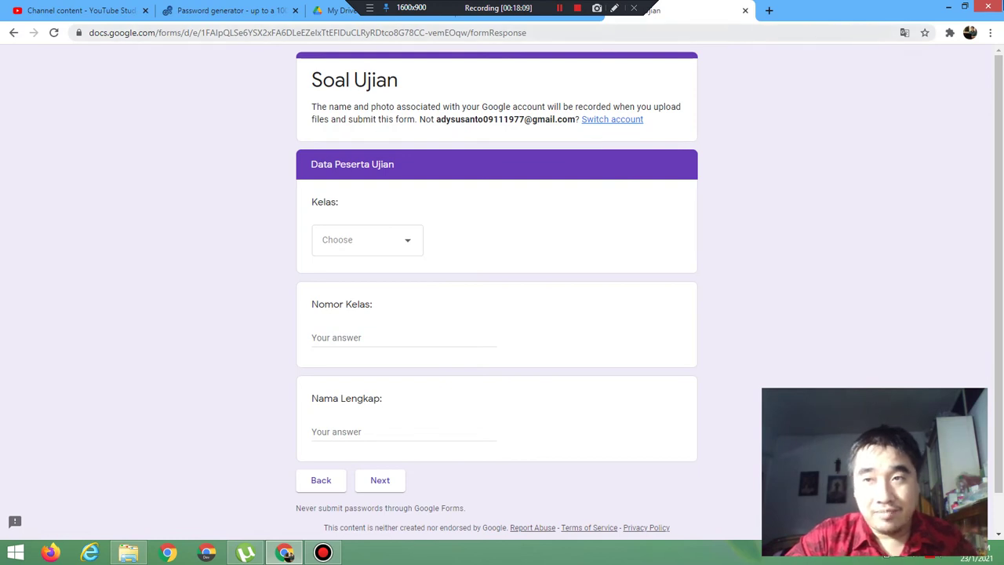
pyautogui.moveTo(959, 184)
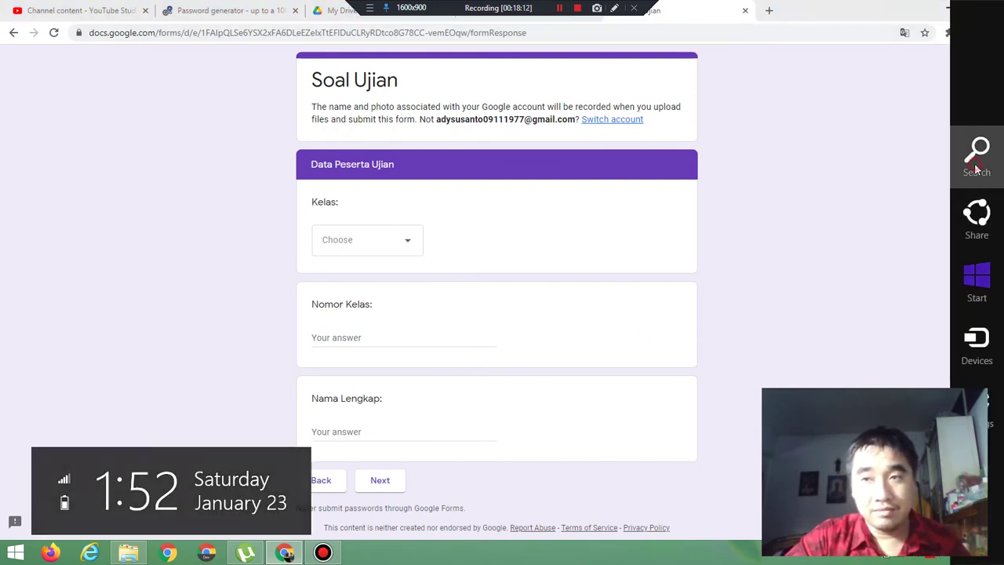
pyautogui.click(976, 153)
pyautogui.write('notepad')
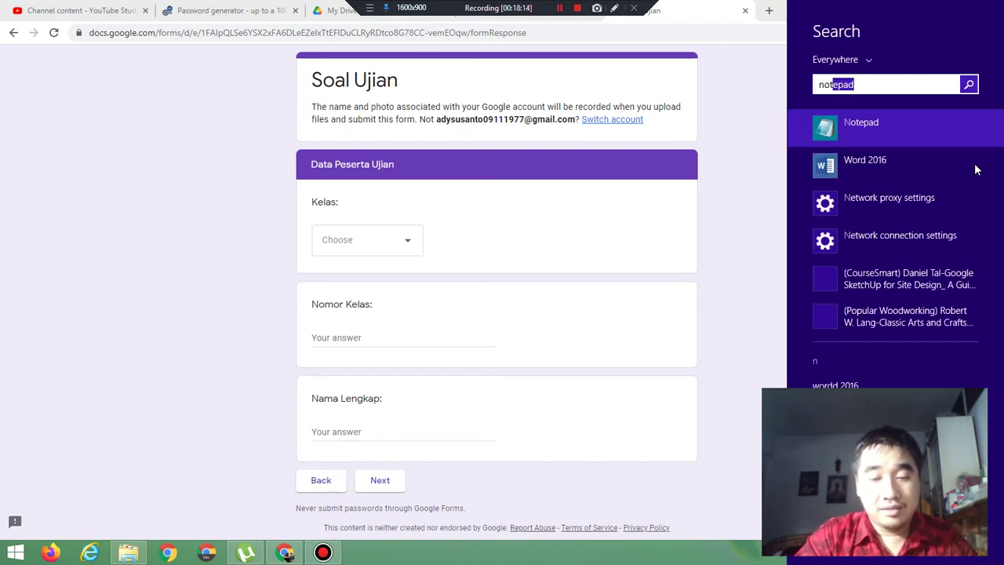
pyautogui.press('Return')
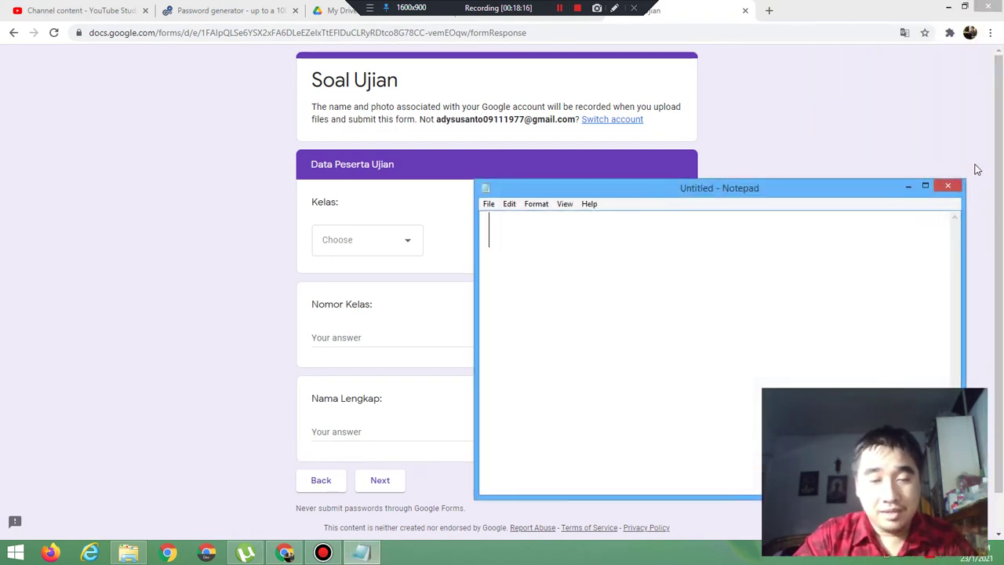
pyautogui.write('UR')
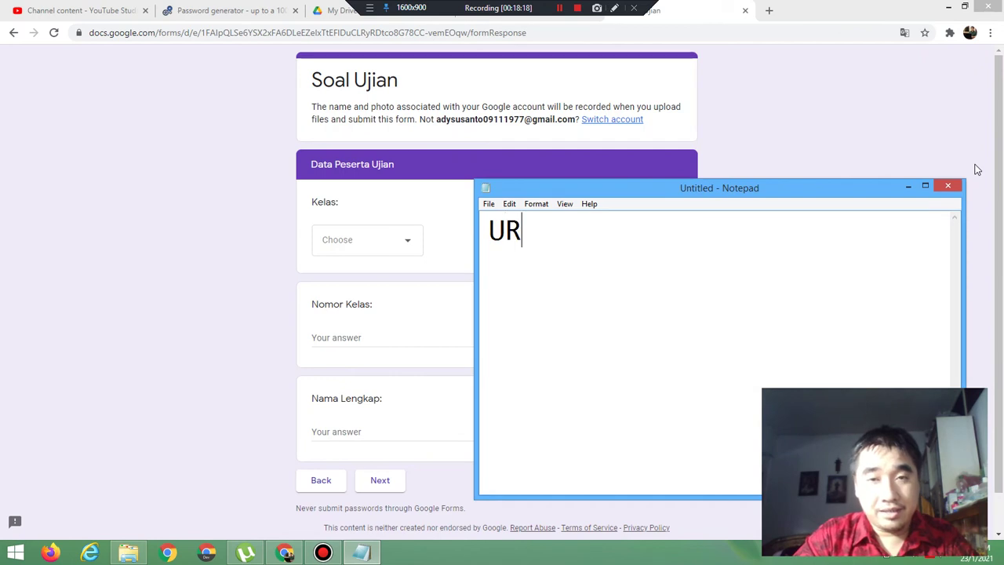
pyautogui.write('L:')
pyautogui.press('Return')
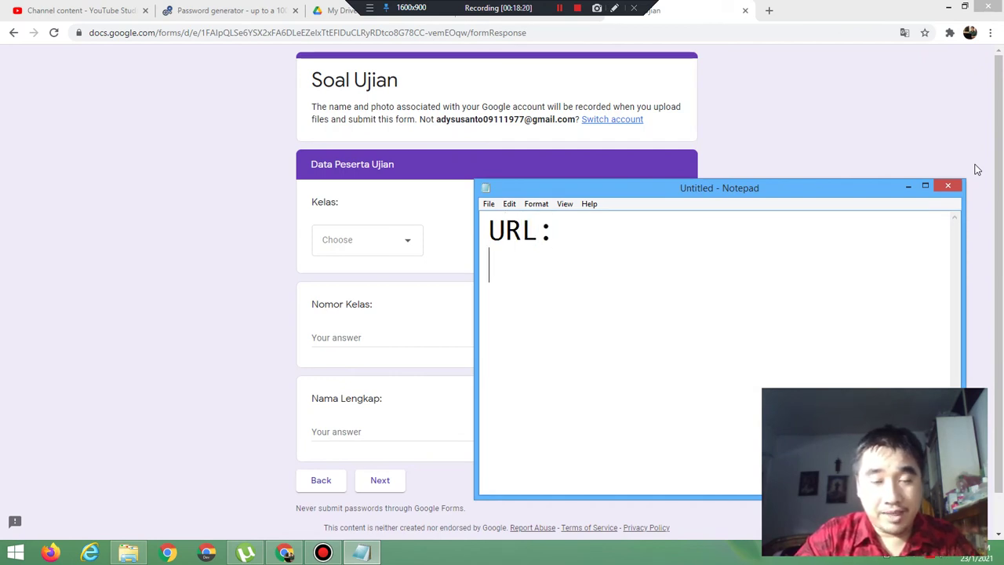
pyautogui.write('http')
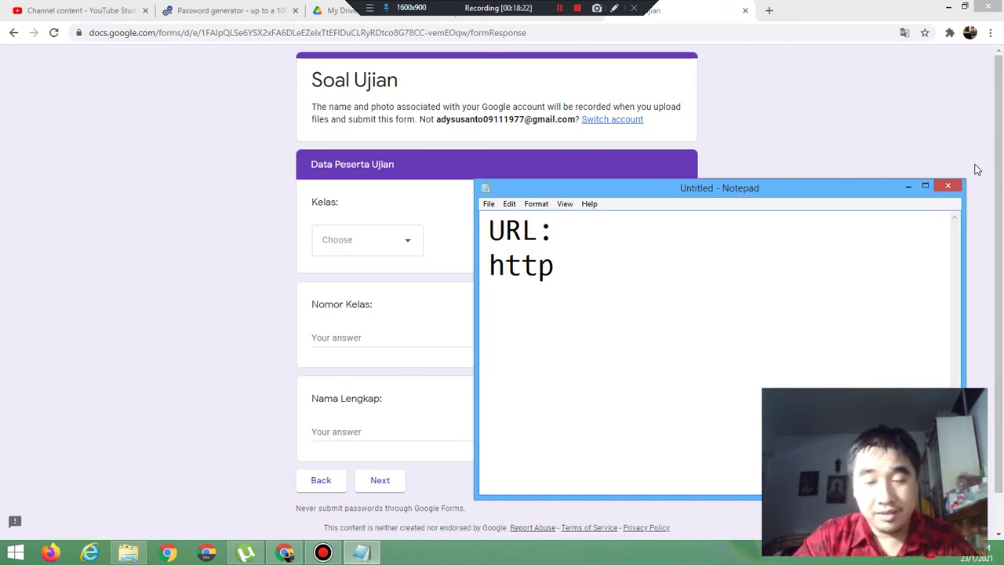
pyautogui.write('://')
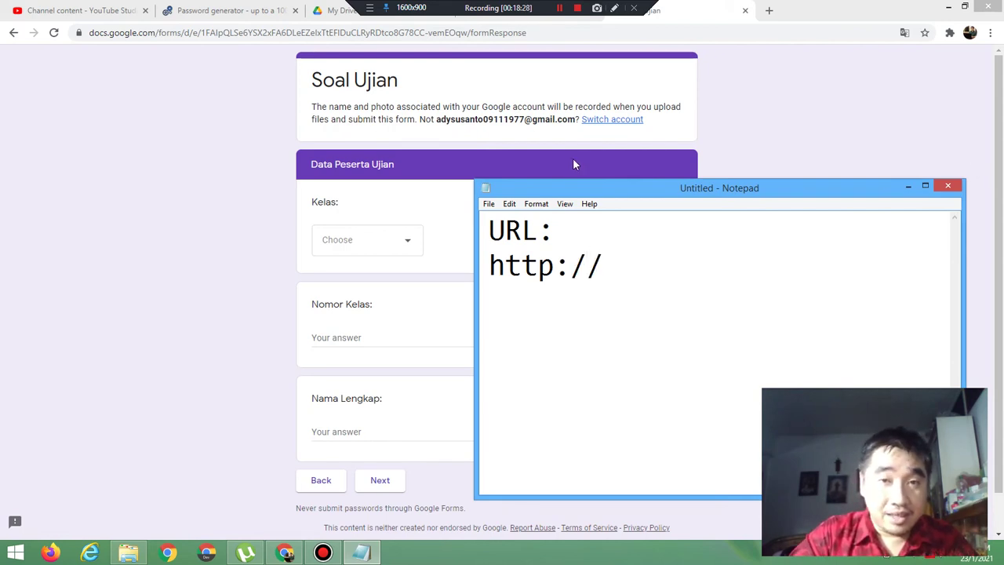
pyautogui.click(745, 11)
pyautogui.click(575, 105)
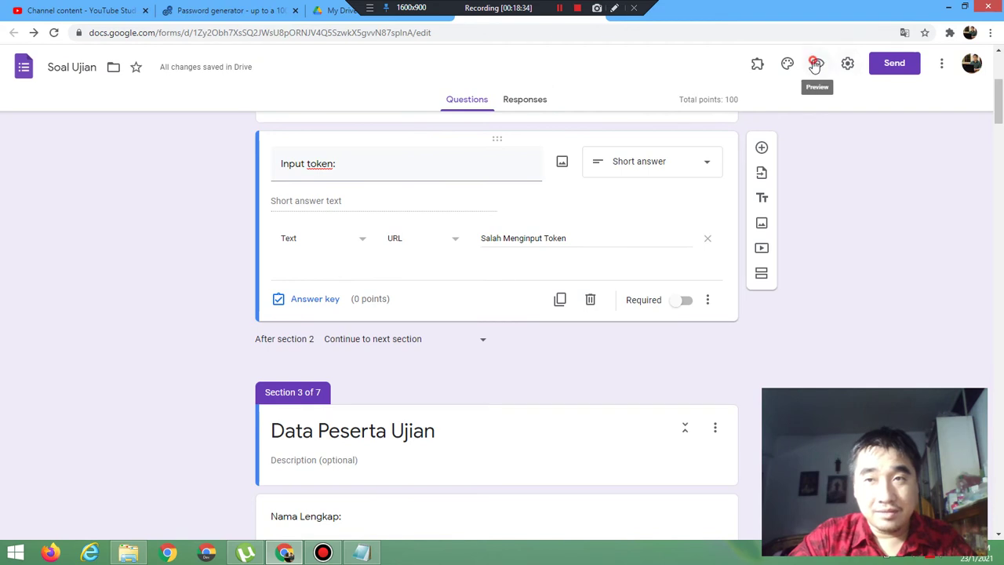
pyautogui.click(815, 63)
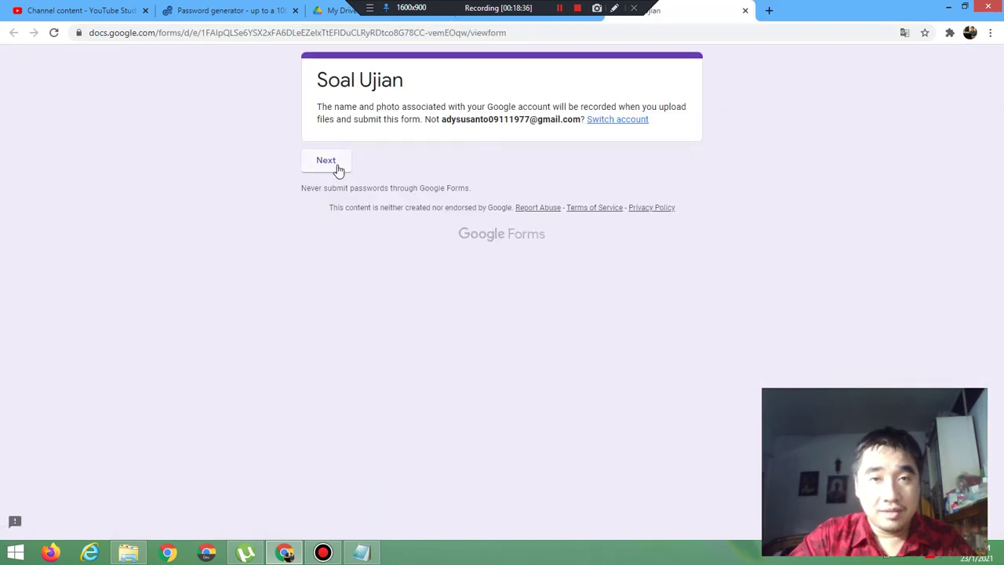
pyautogui.click(337, 167)
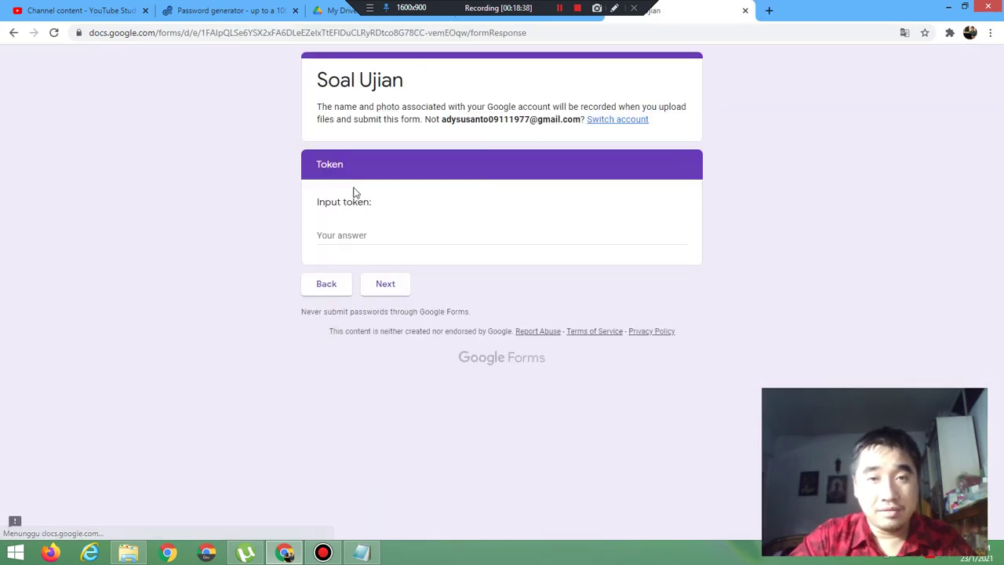
pyautogui.click(357, 233)
pyautogui.write('ht')
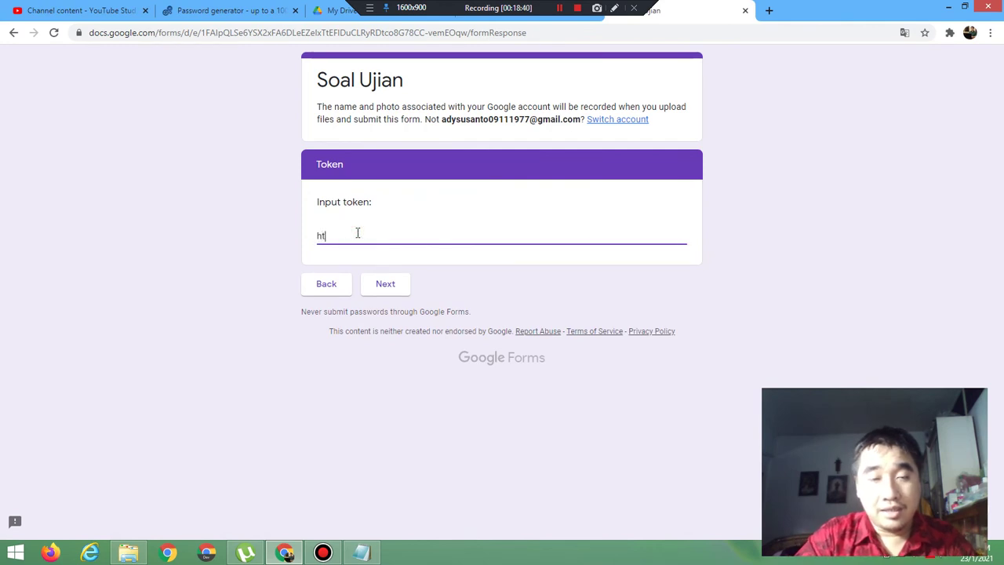
pyautogui.write('tps://')
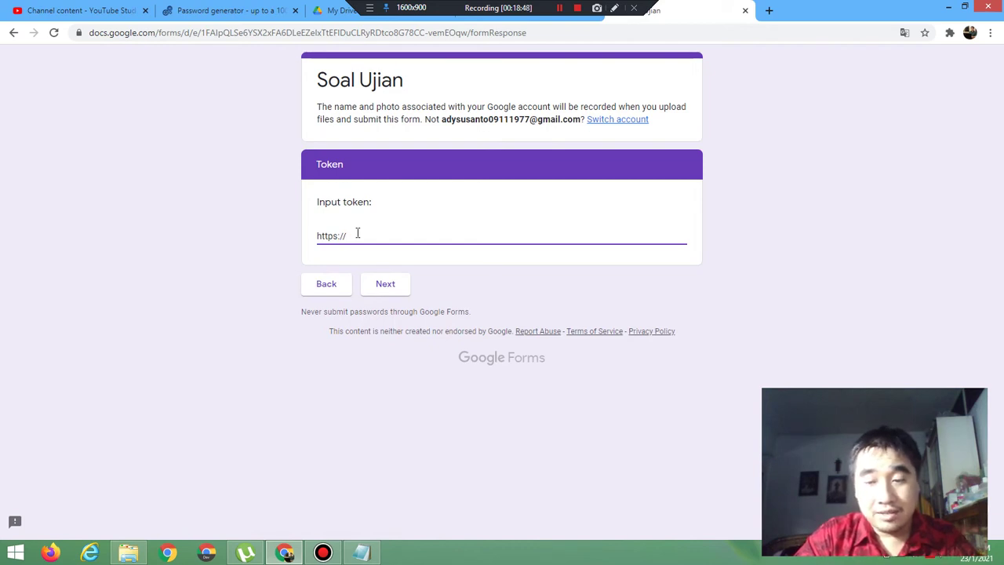
pyautogui.write('yahoo.com')
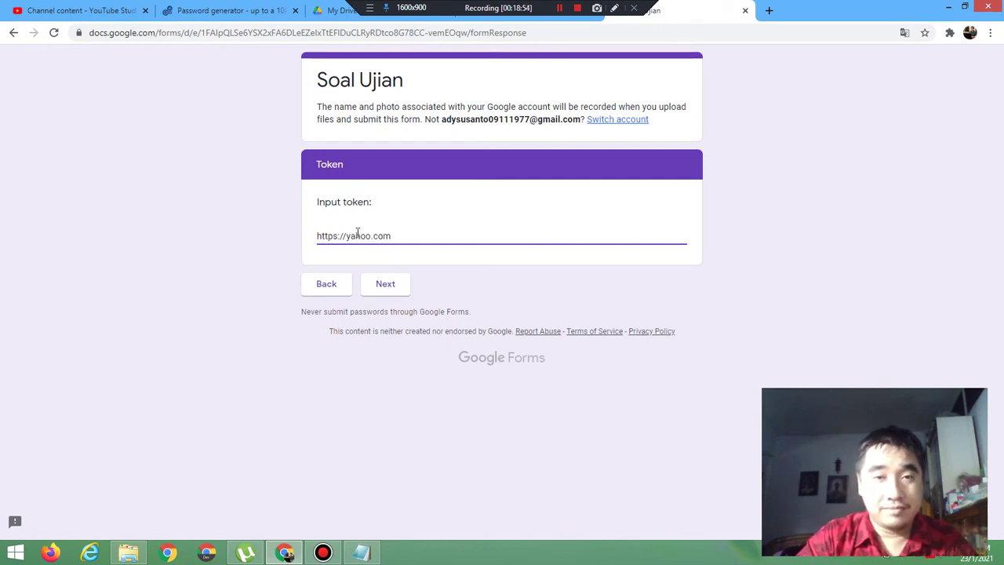
pyautogui.click(387, 288)
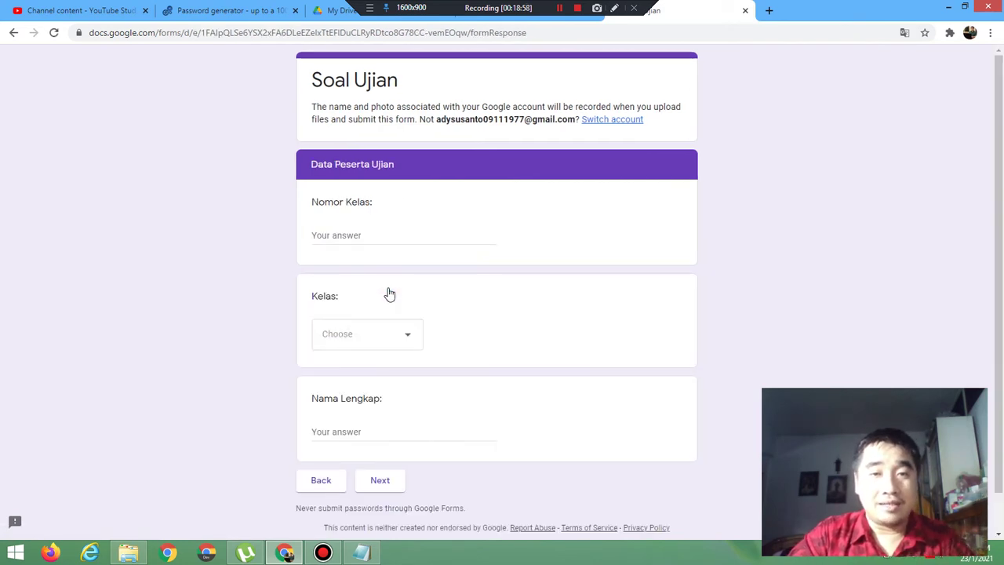
pyautogui.click(745, 11)
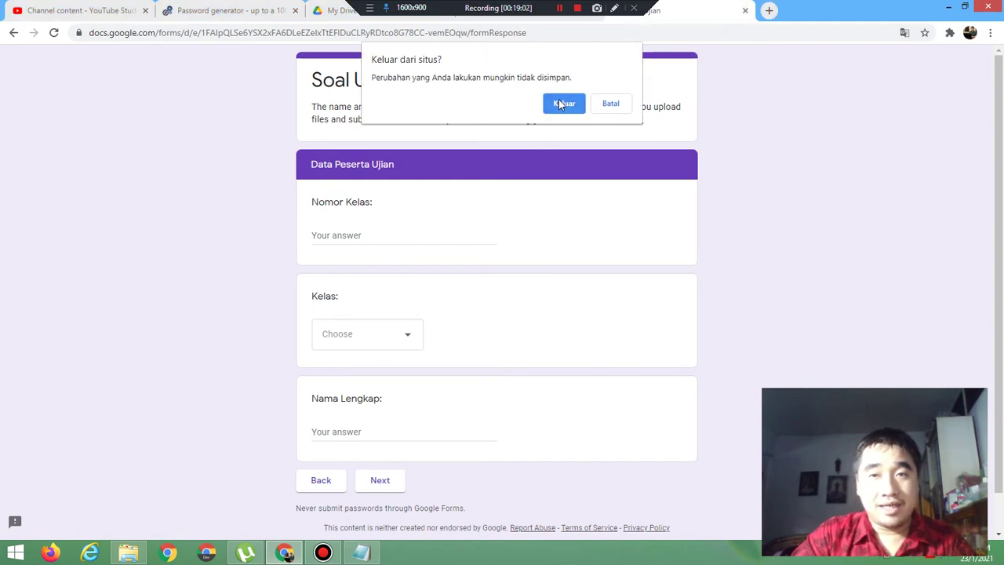
# Step: In a fresh preview, see the token htt://facebook.com rejected with 'Salah Menginput Token'
pyautogui.click(561, 103)
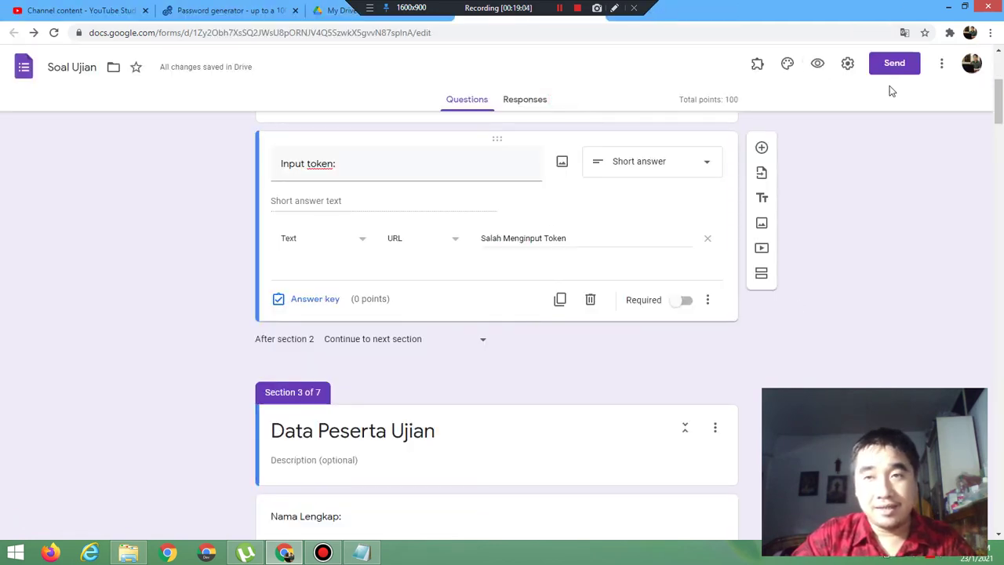
pyautogui.click(816, 64)
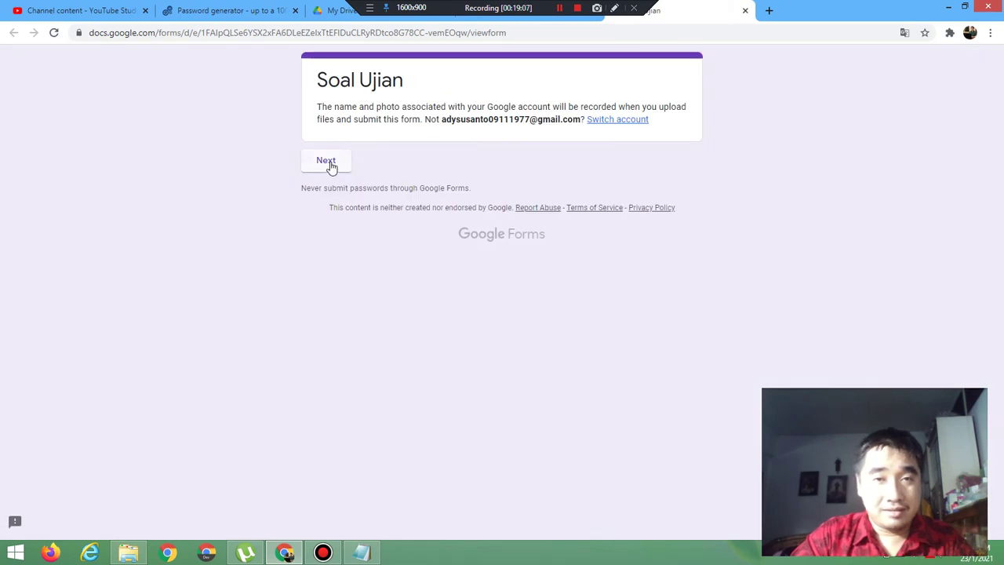
pyautogui.click(330, 162)
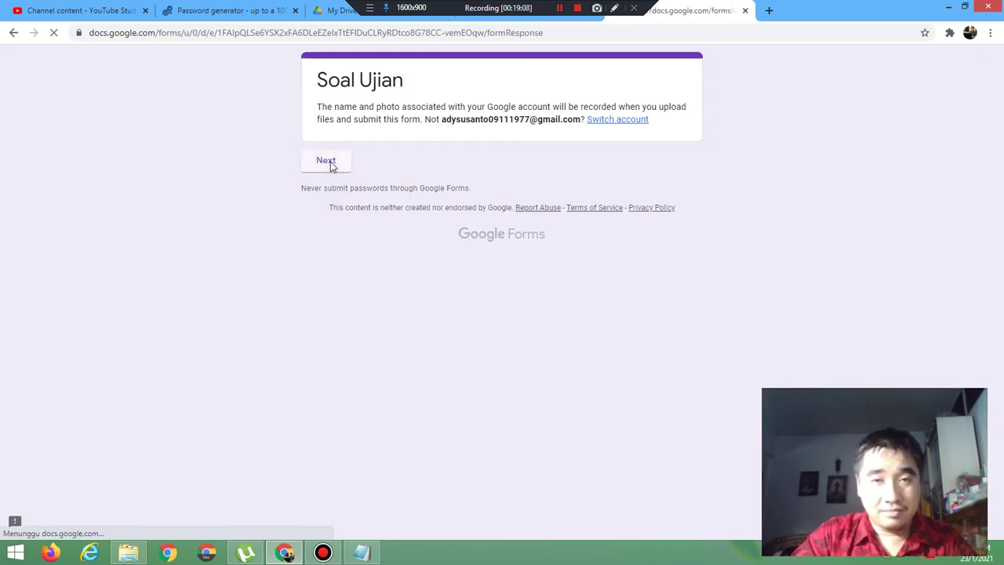
pyautogui.click(376, 239)
pyautogui.write('htt://')
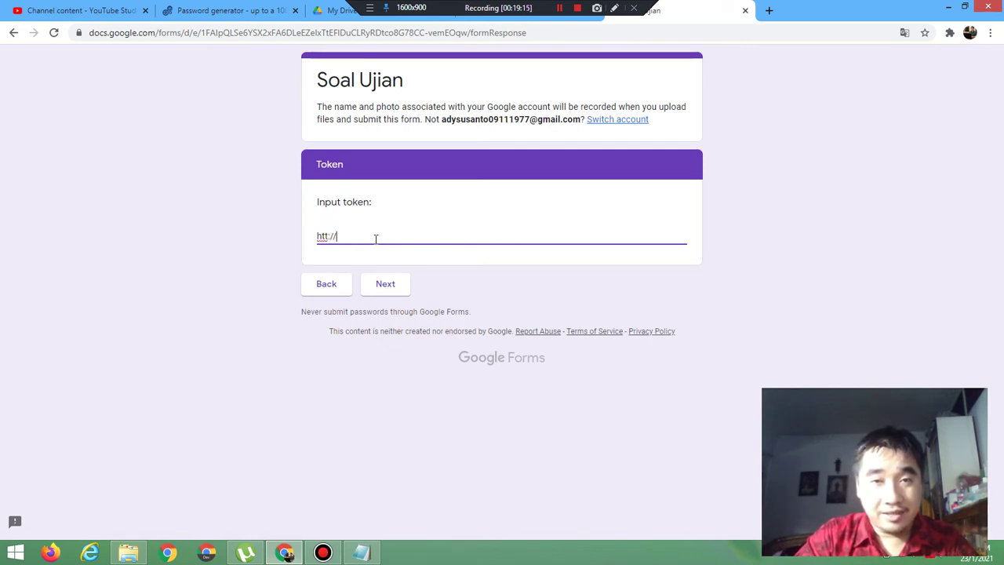
pyautogui.write('fac')
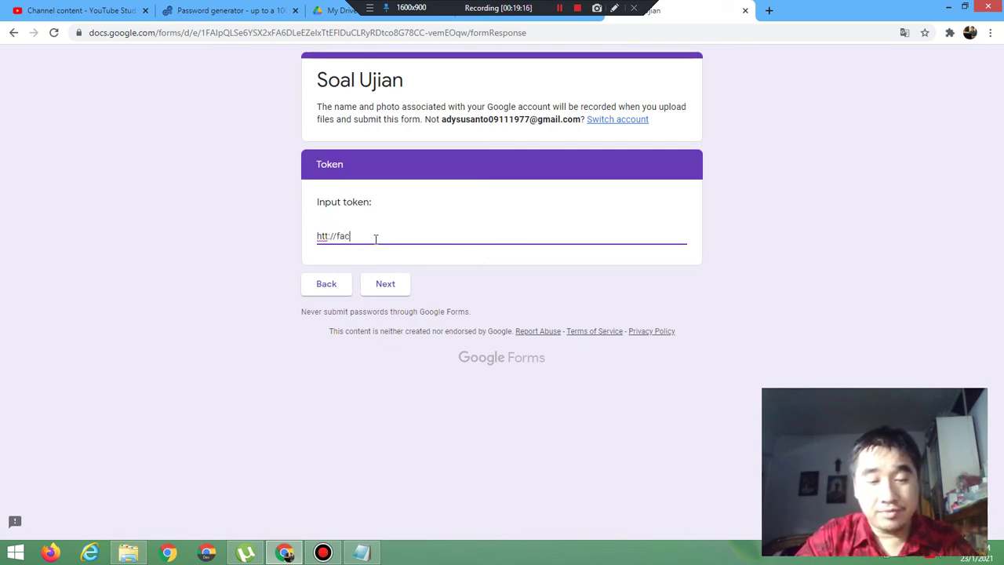
pyautogui.write('ebook.com')
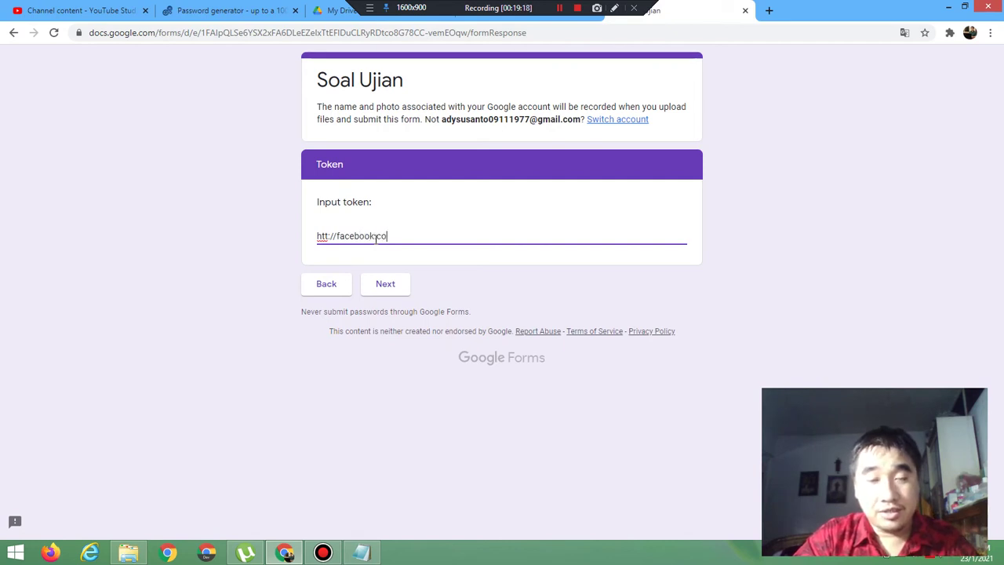
pyautogui.click(390, 285)
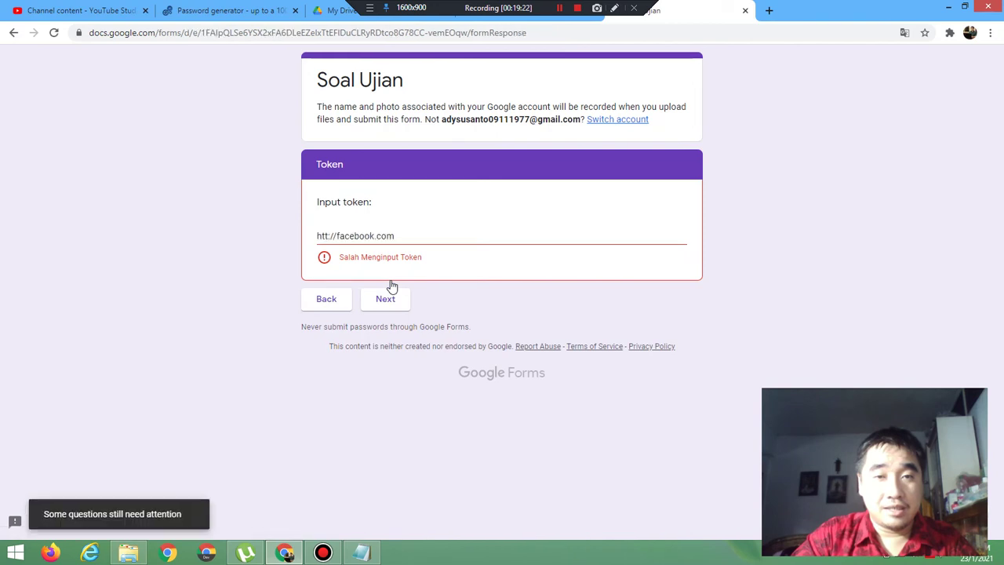
pyautogui.click(362, 553)
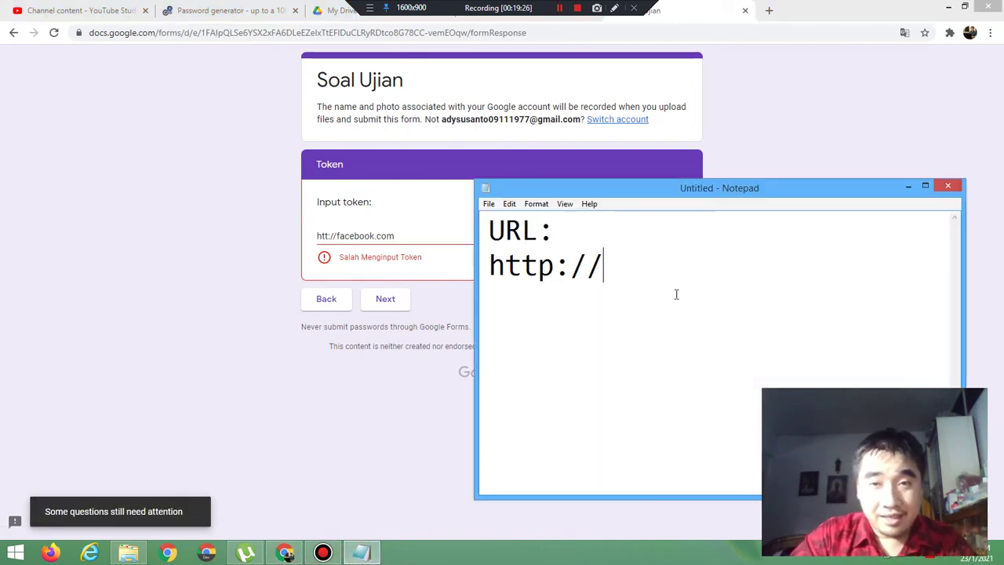
pyautogui.press('Return')
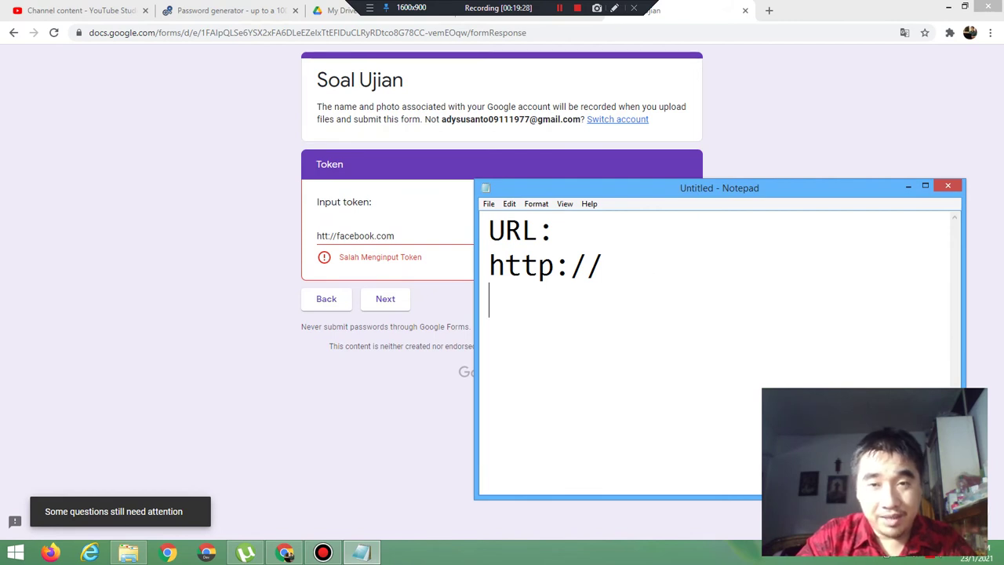
pyautogui.write('htt')
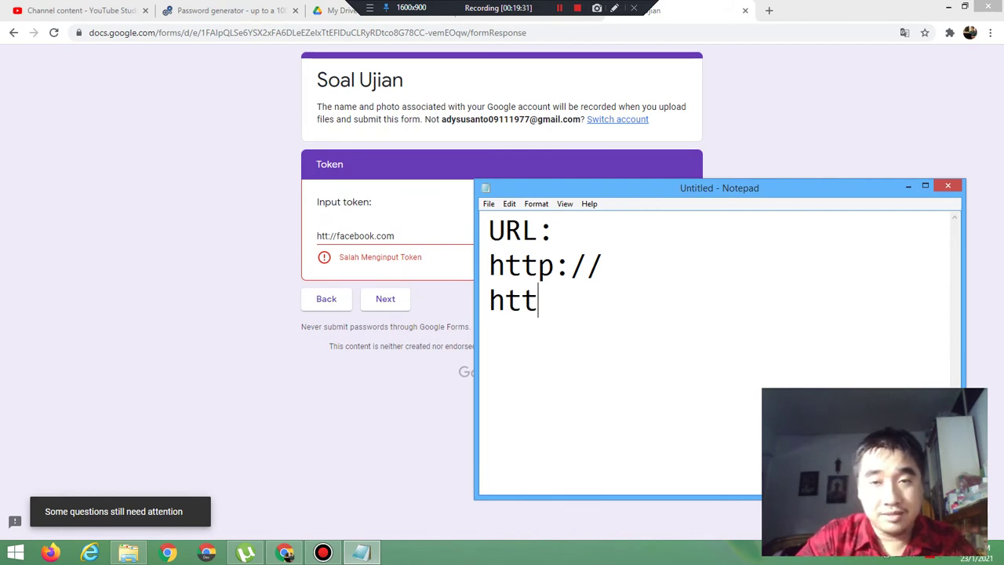
pyautogui.write('ps://')
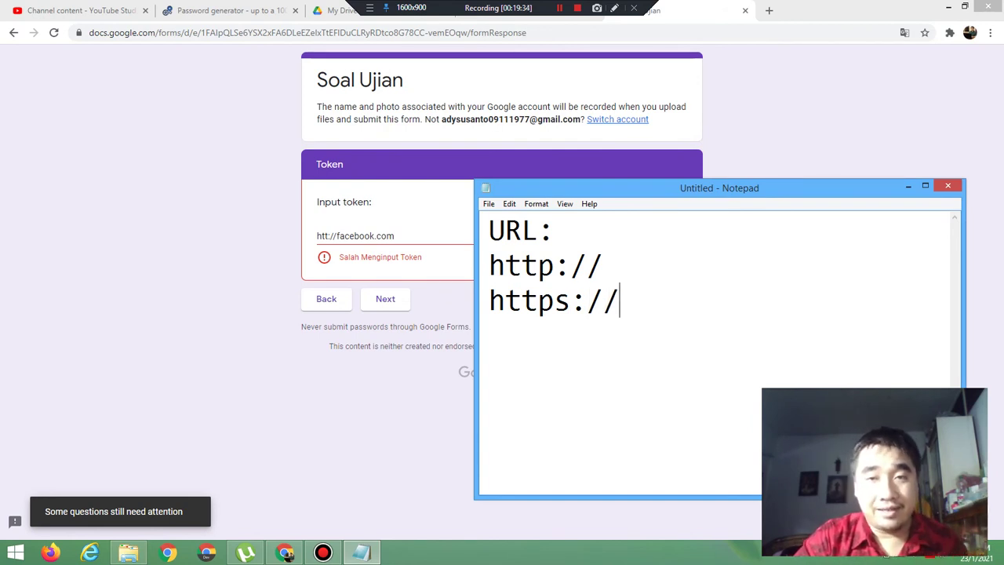
pyautogui.press('Return')
pyautogui.press('Return')
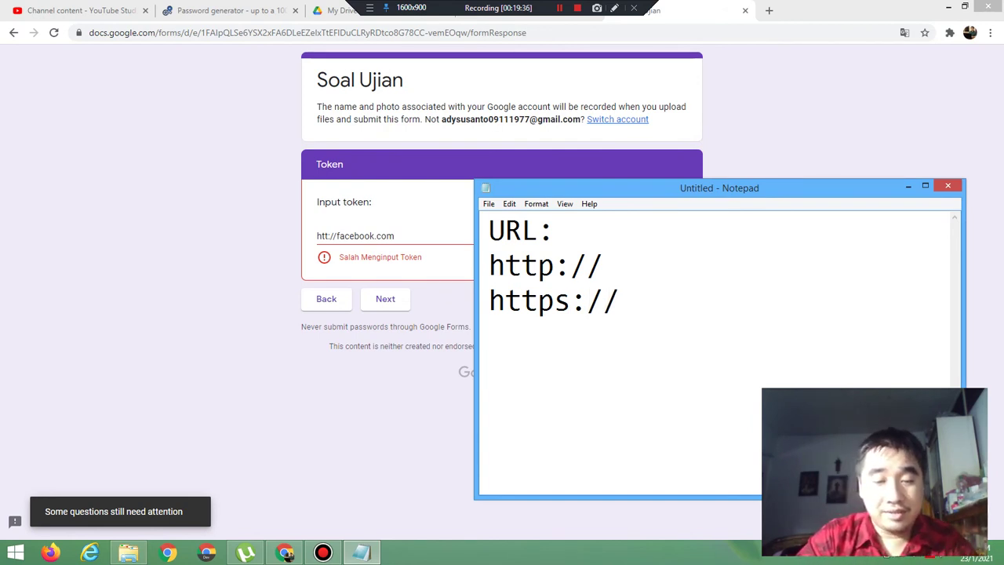
pyautogui.write('emai')
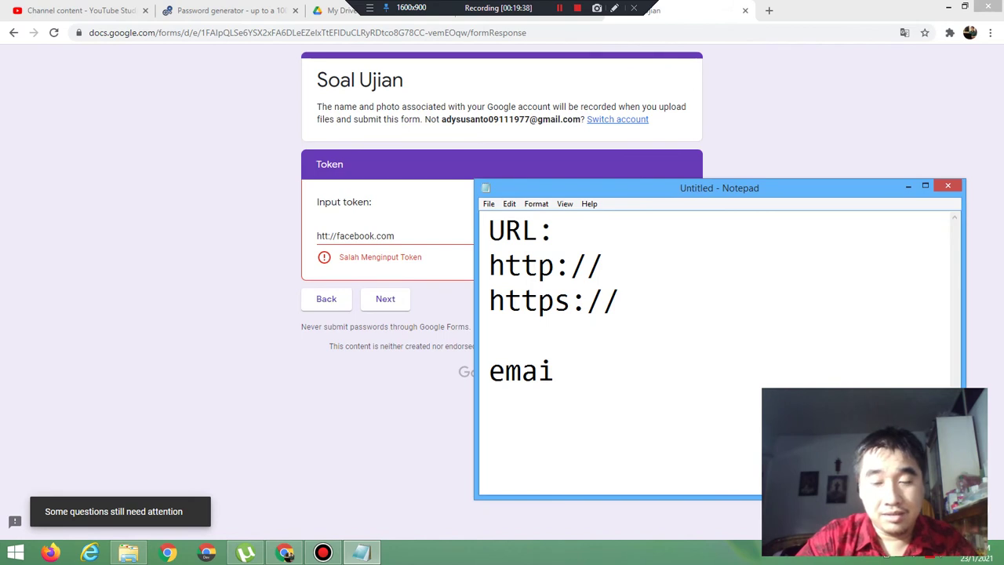
pyautogui.write('l:')
pyautogui.press('Return')
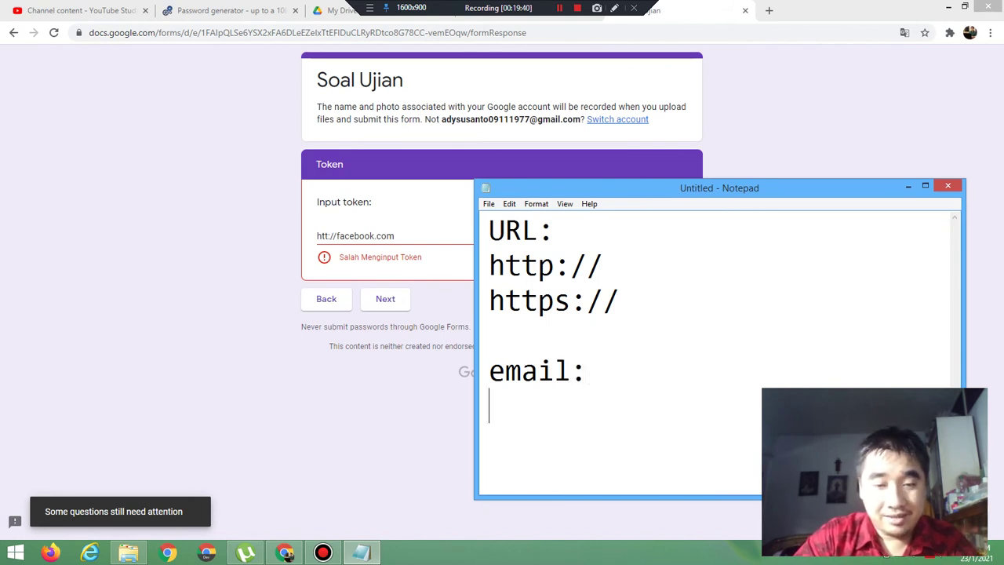
pyautogui.write('@gm')
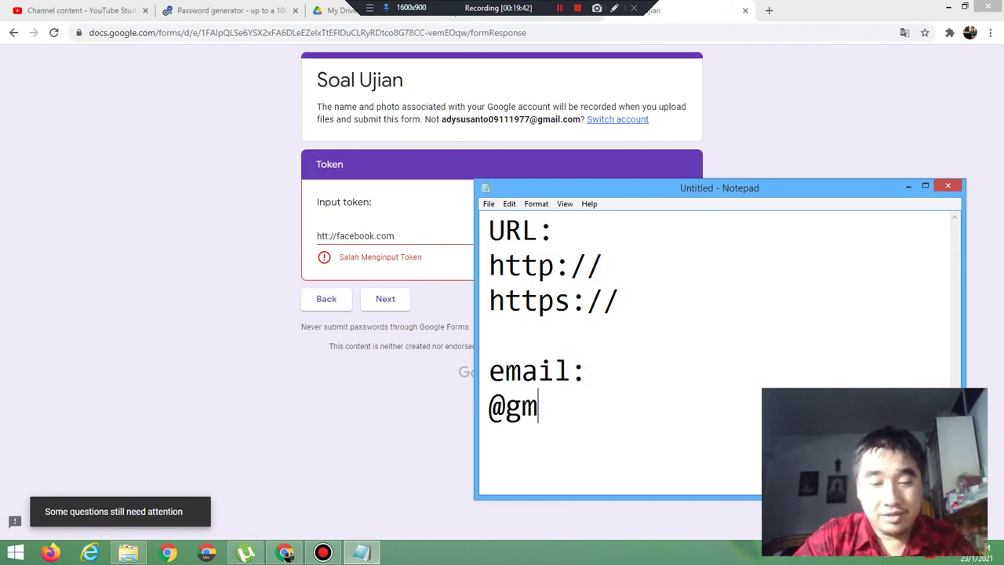
pyautogui.write('ail.com')
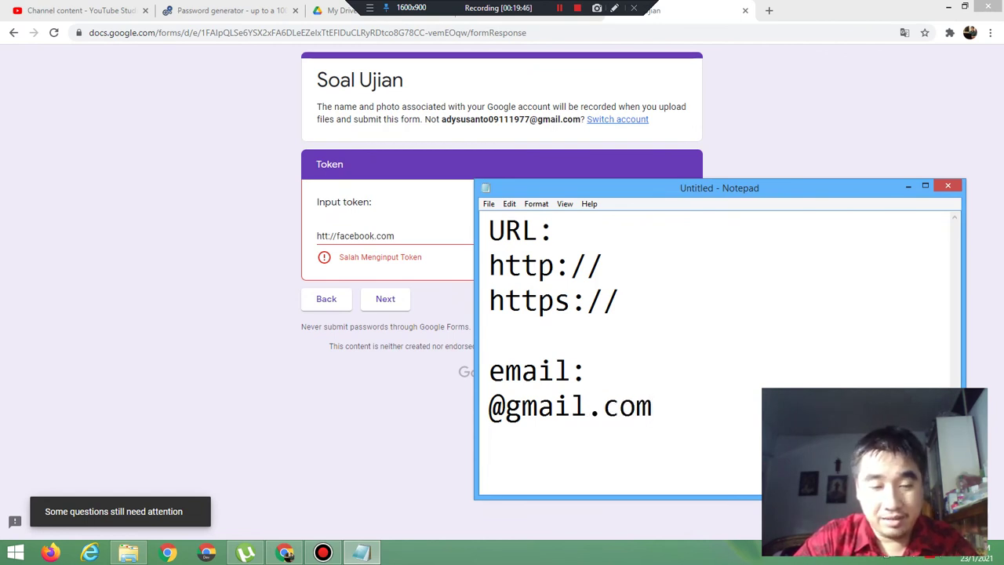
pyautogui.press('Return')
pyautogui.write('@yaj')
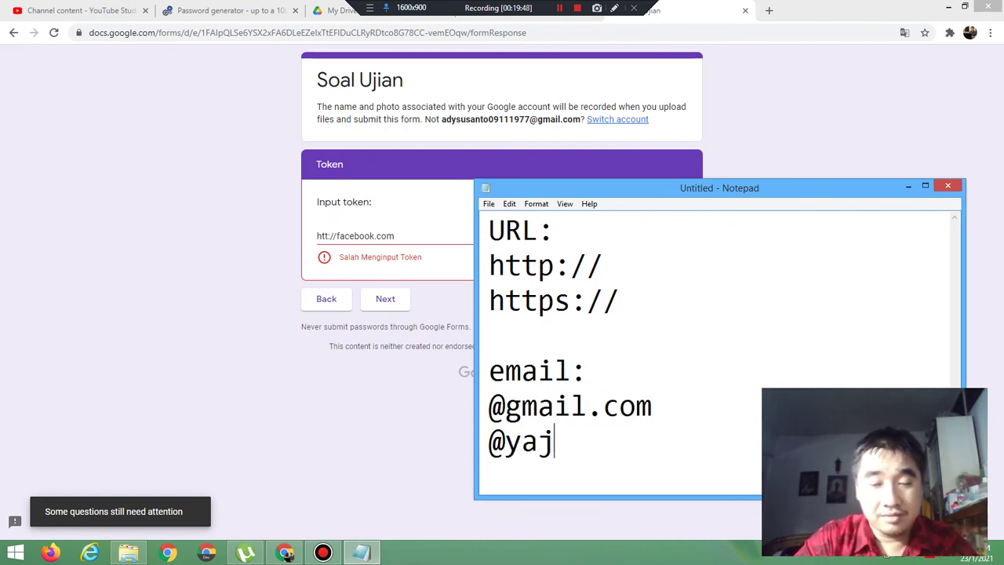
pyautogui.press('BackSpace')
pyautogui.write('hh')
pyautogui.press('BackSpace')
pyautogui.write('oo')
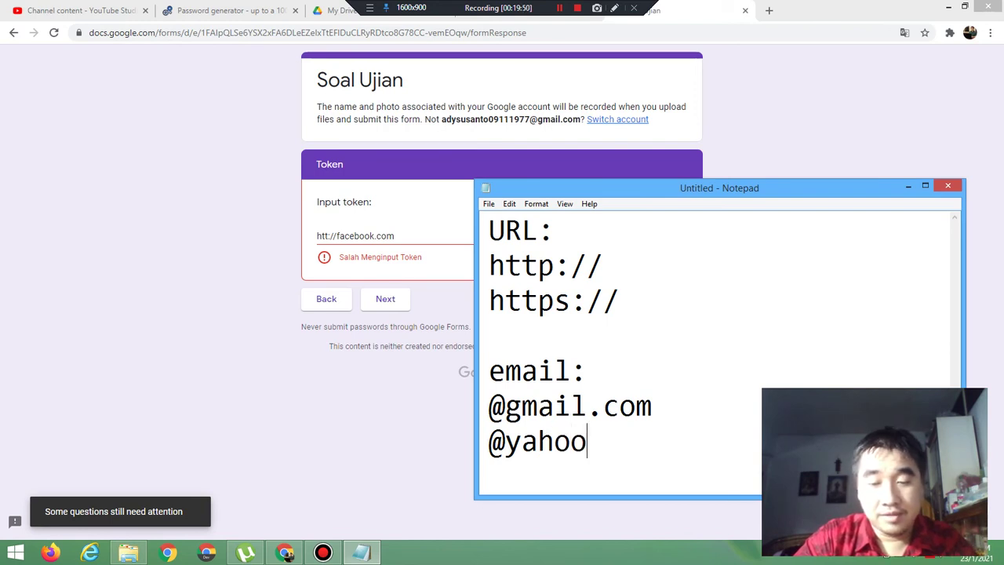
pyautogui.write('.com')
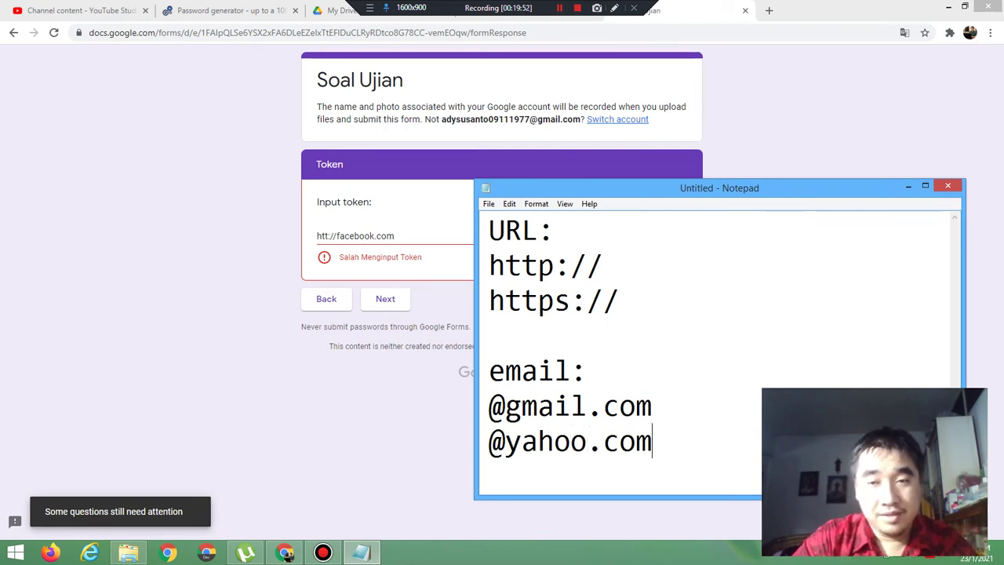
pyautogui.press('Return')
pyautogui.write('dll')
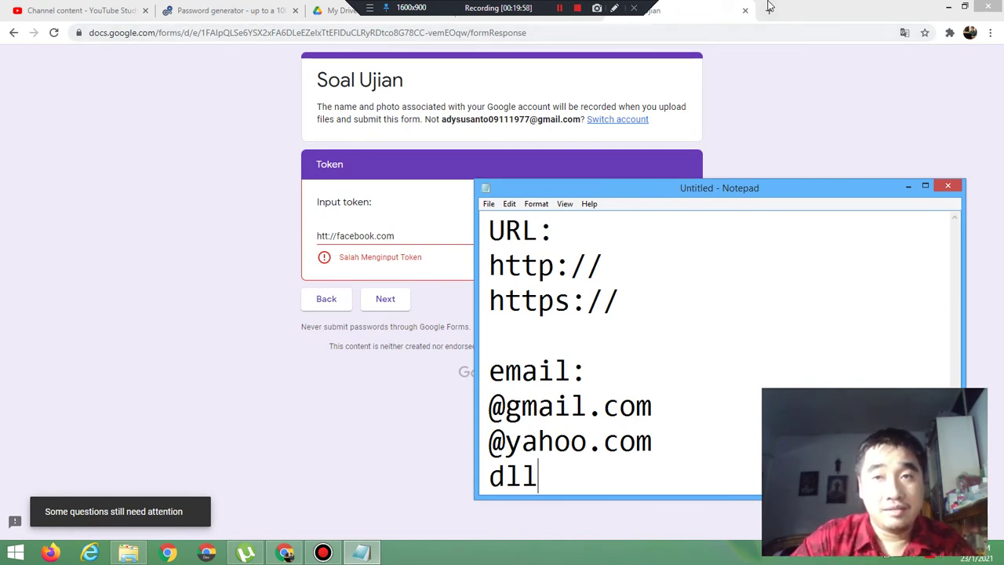
pyautogui.click(745, 10)
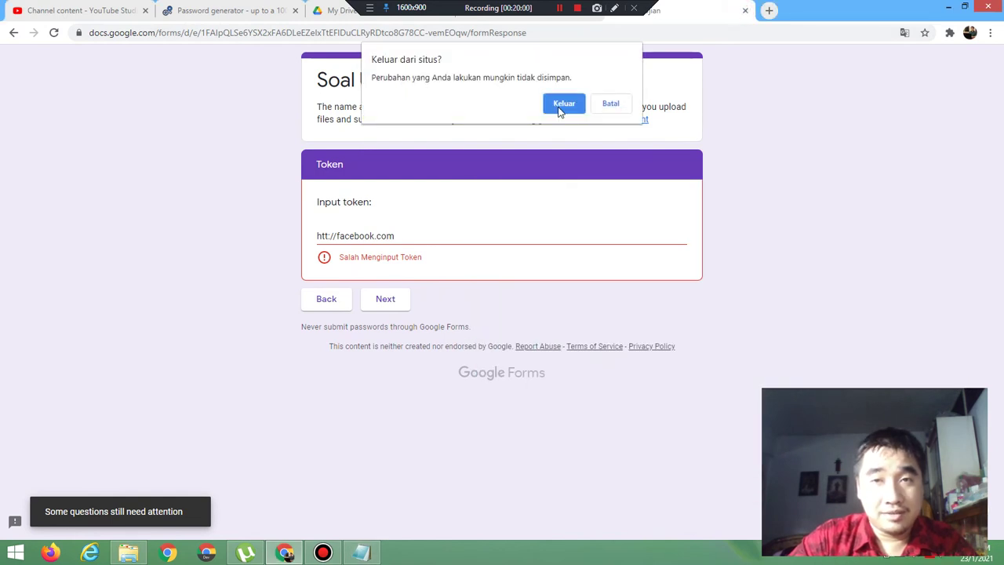
# Step: Set token validation to Length, maximum 2 characters, erroring 'Salah Menginput Token'
pyautogui.click(561, 105)
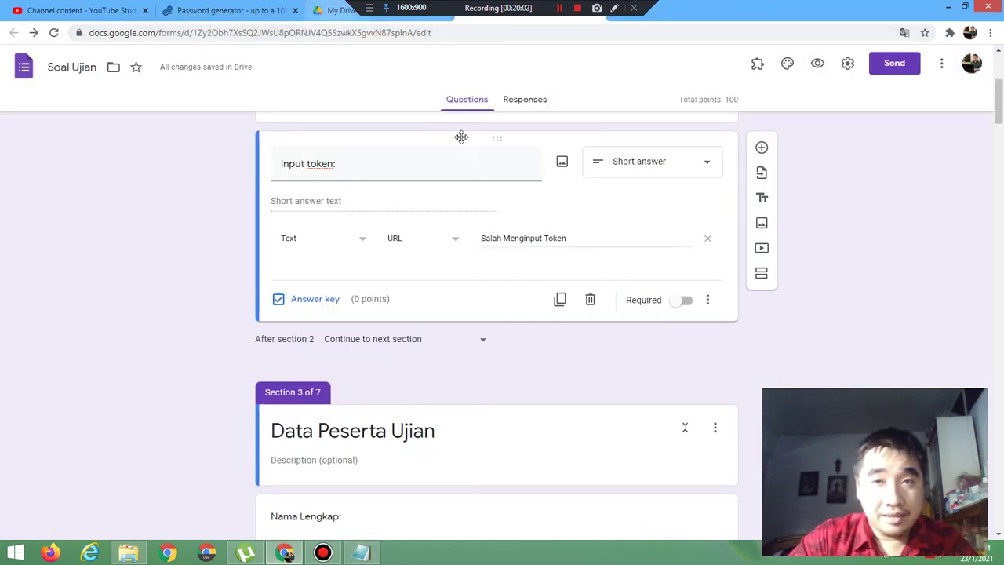
pyautogui.click(318, 239)
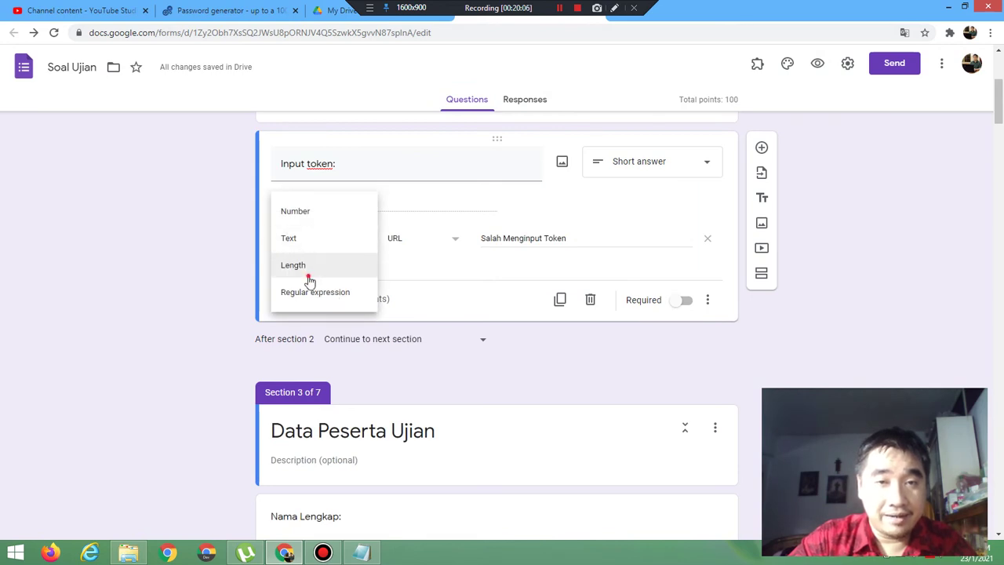
pyautogui.click(308, 272)
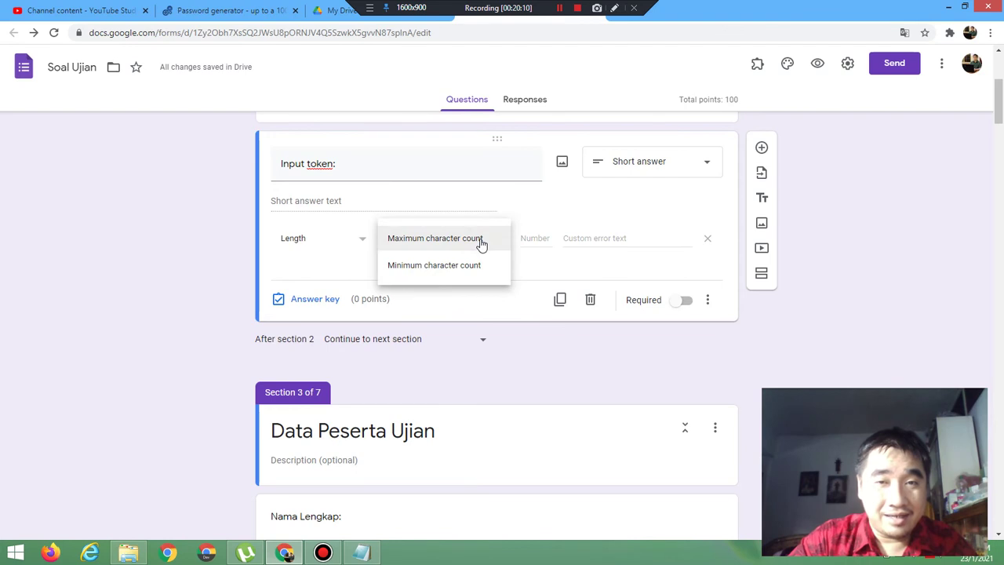
pyautogui.click(480, 244)
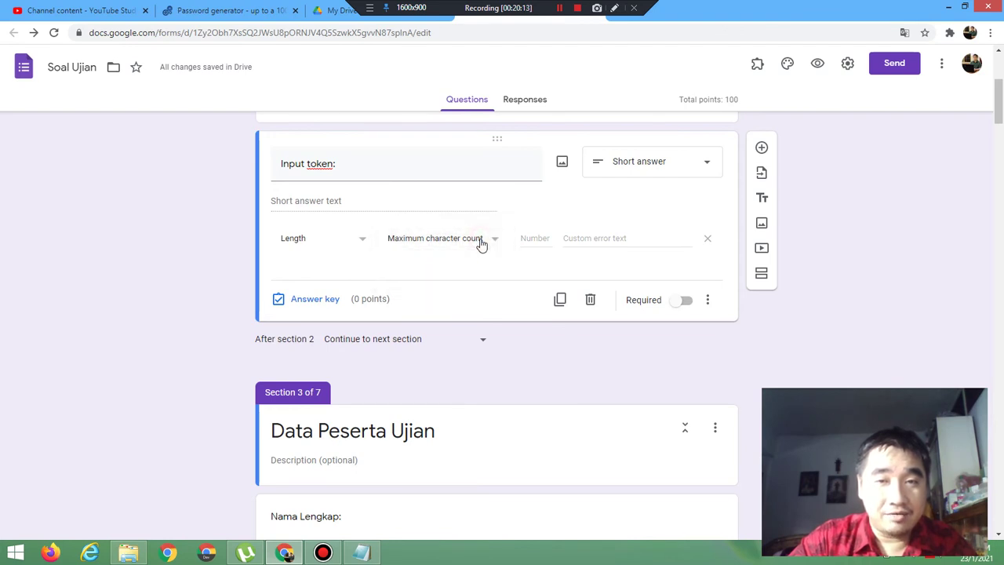
pyautogui.click(528, 240)
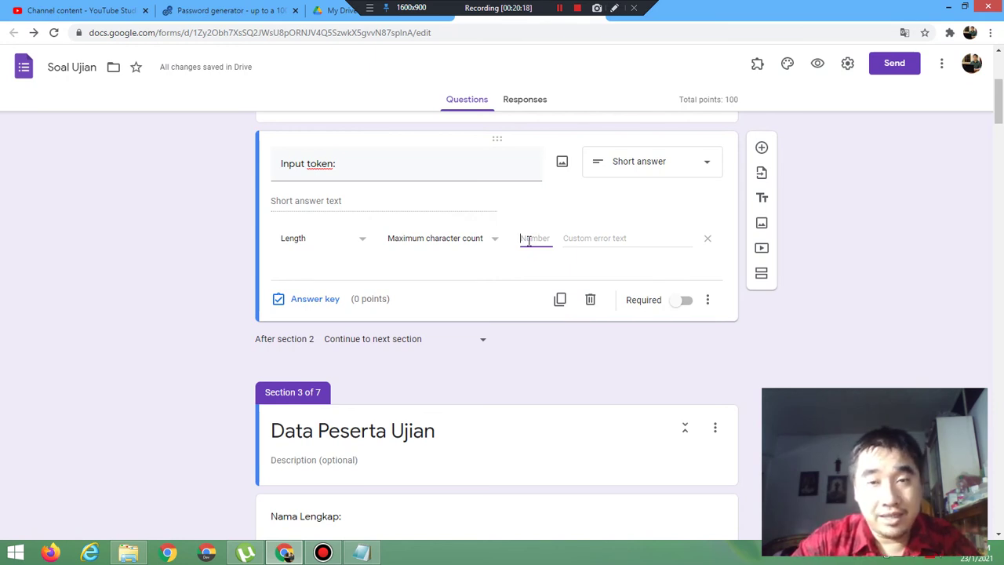
pyautogui.write('2')
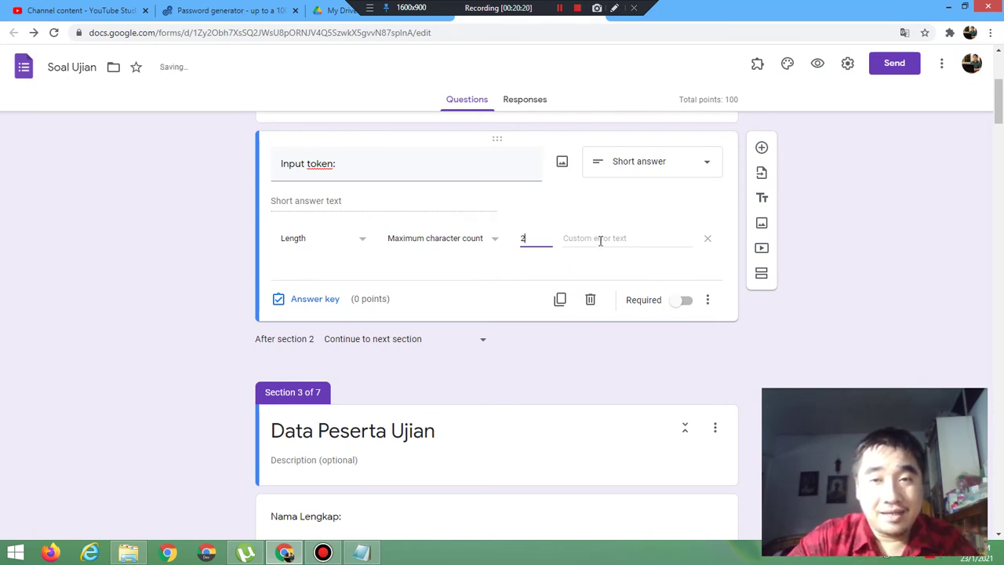
pyautogui.click(600, 240)
pyautogui.write('Salah')
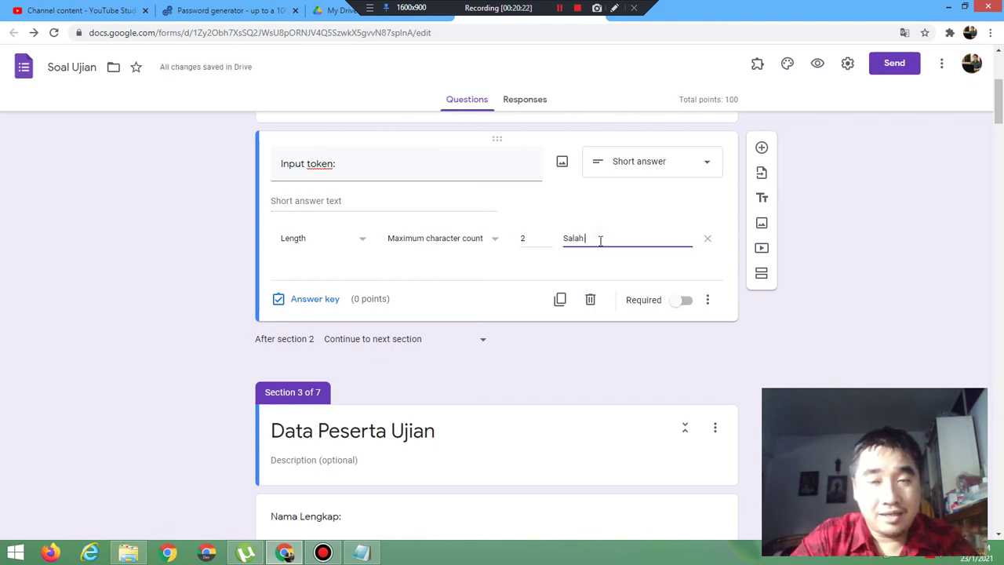
pyautogui.write(' Menginpu')
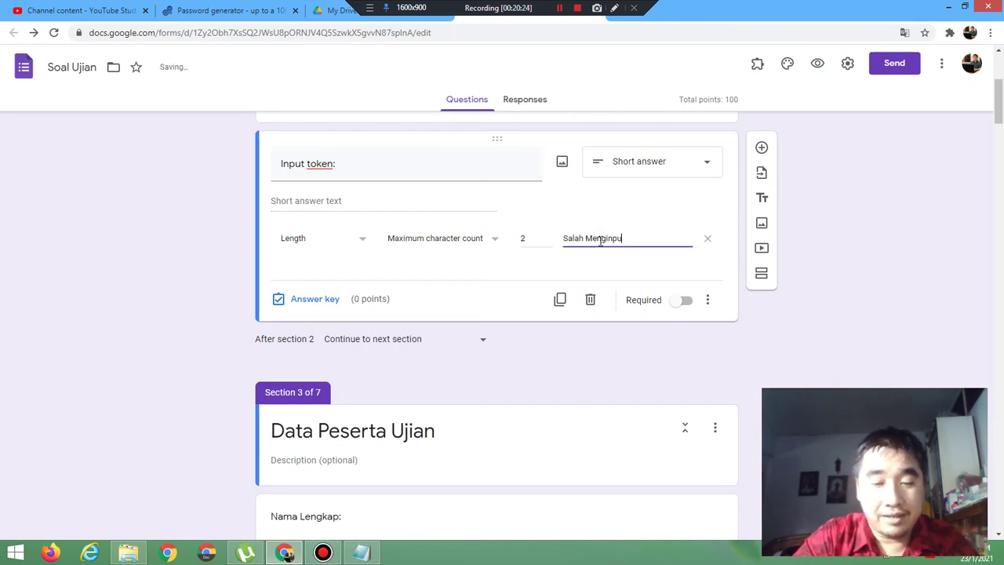
pyautogui.write('t Token')
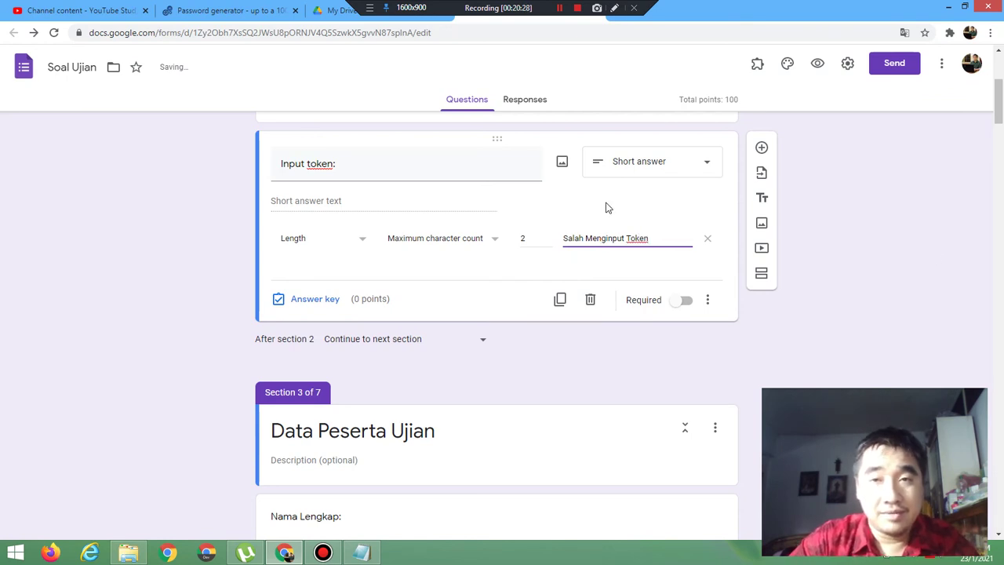
pyautogui.click(817, 65)
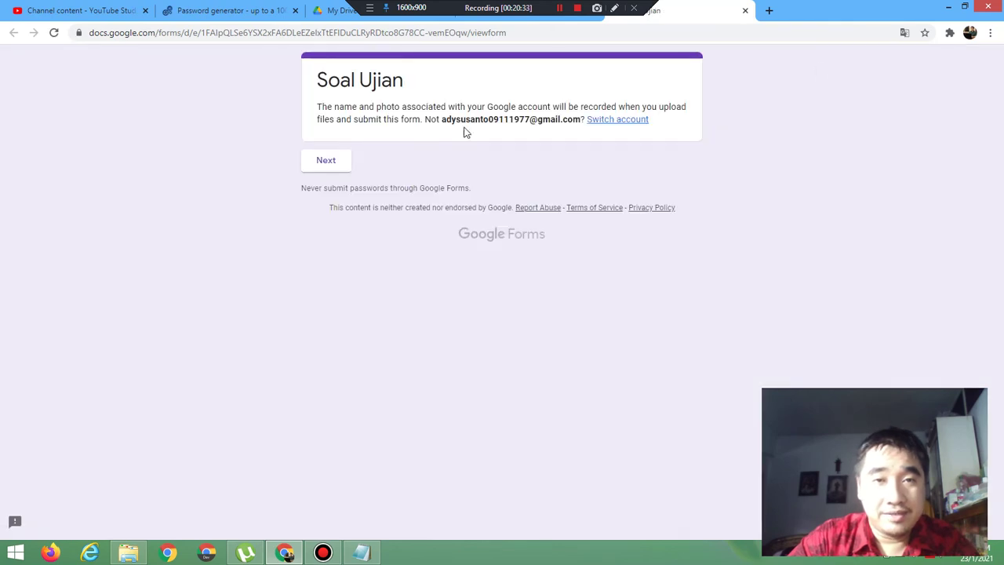
# Step: In the preview, test token aaa (rejected) and aa (accepted), then leave the preview
pyautogui.click(327, 165)
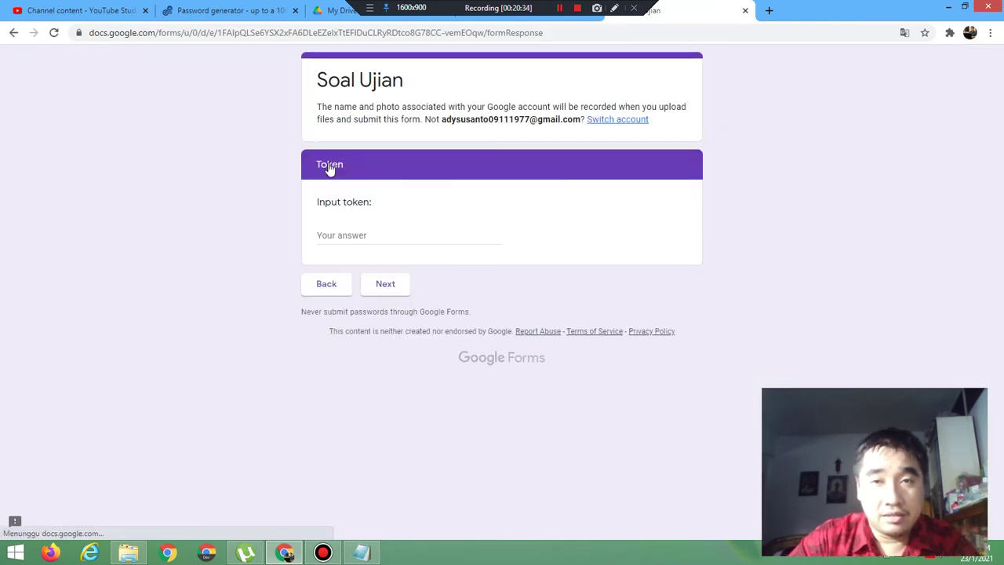
pyautogui.click(354, 233)
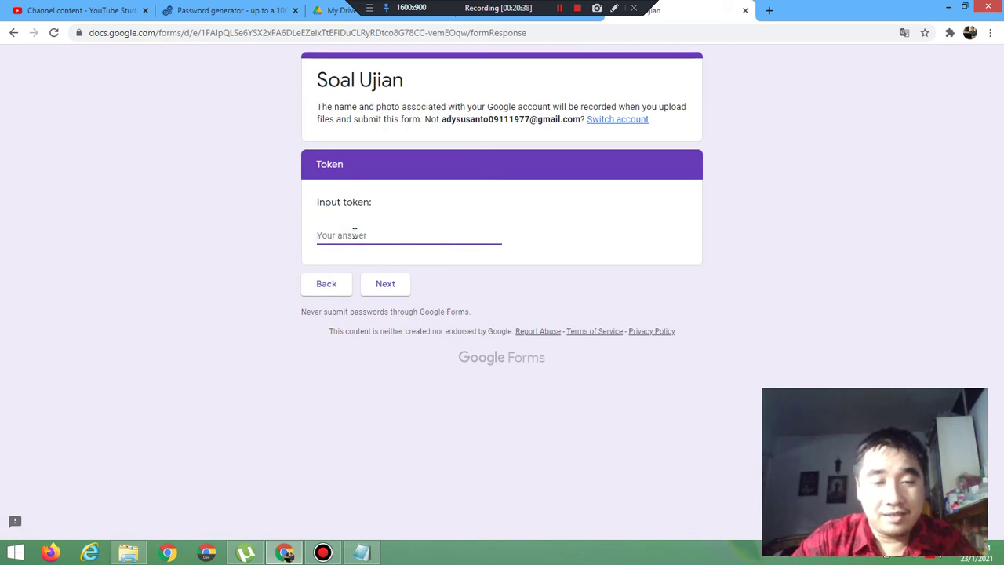
pyautogui.write('aaa')
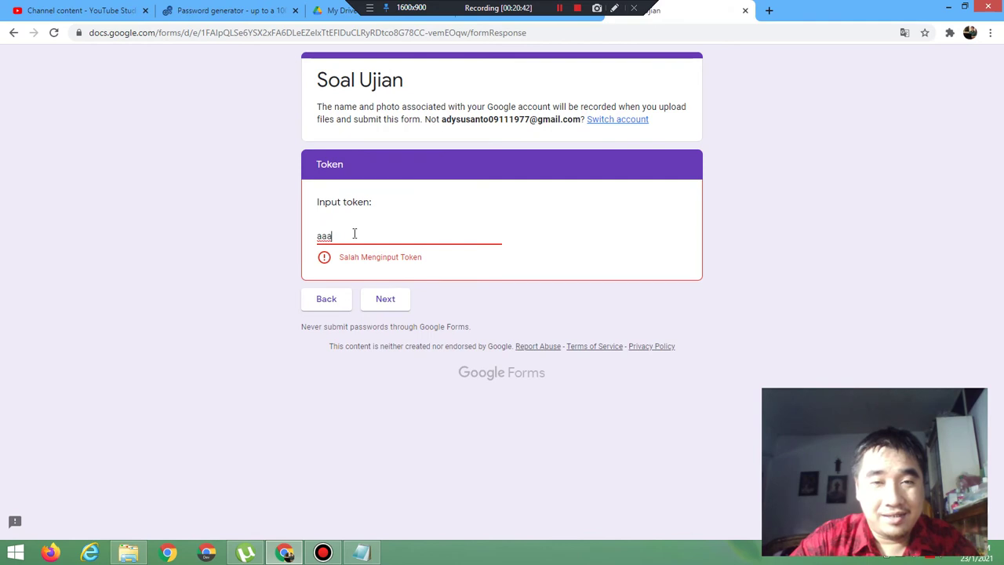
pyautogui.press('BackSpace')
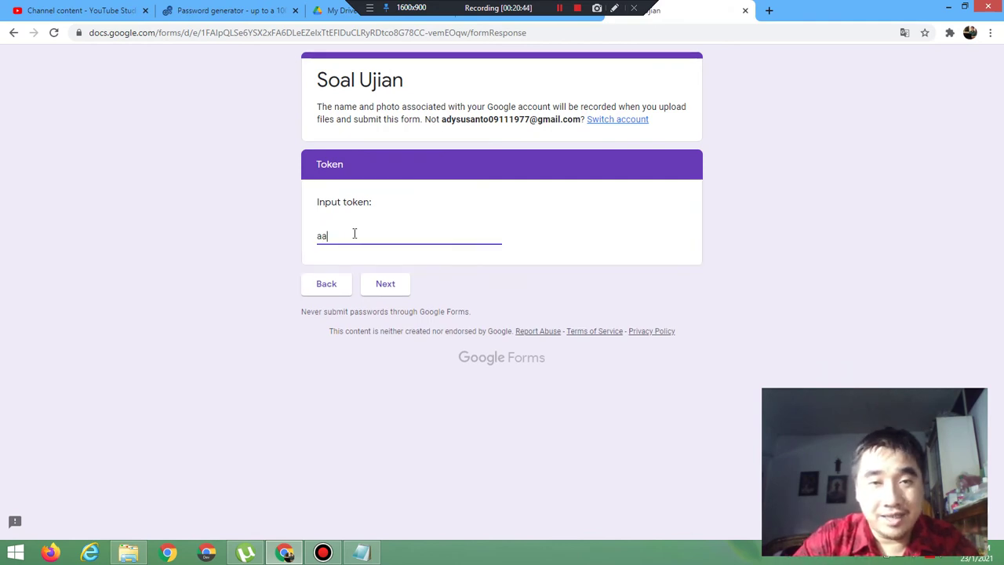
pyautogui.click(374, 283)
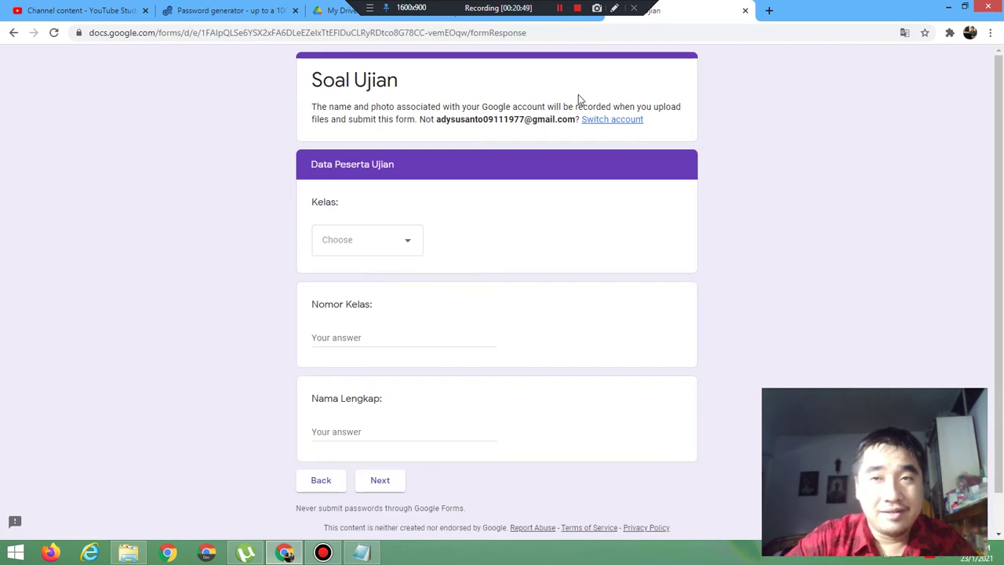
pyautogui.click(744, 10)
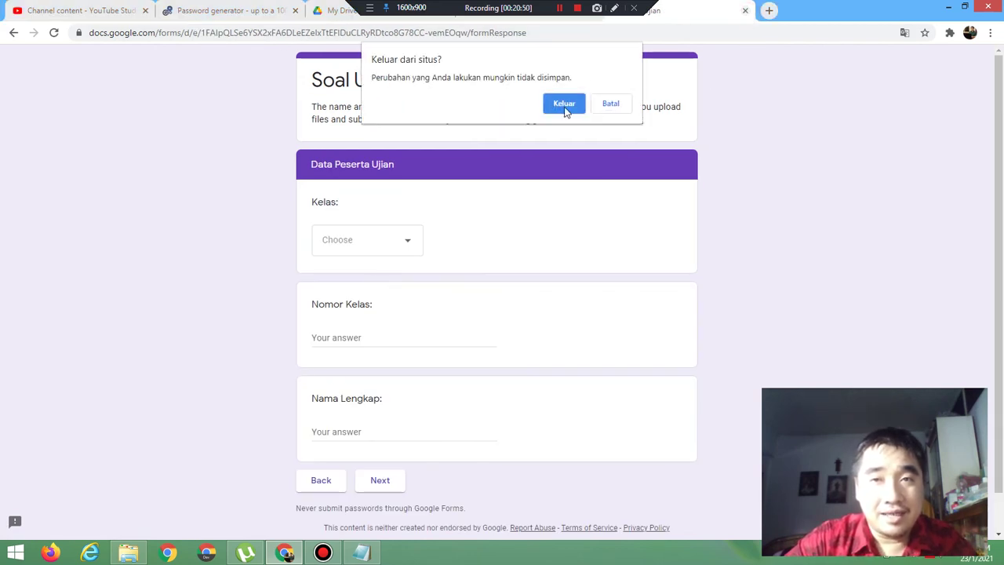
pyautogui.click(563, 104)
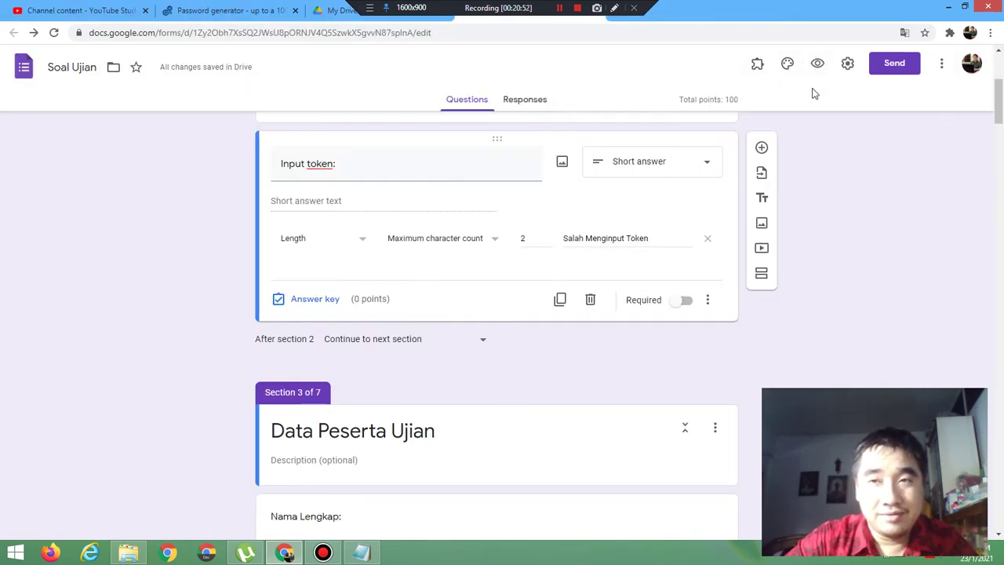
pyautogui.click(818, 64)
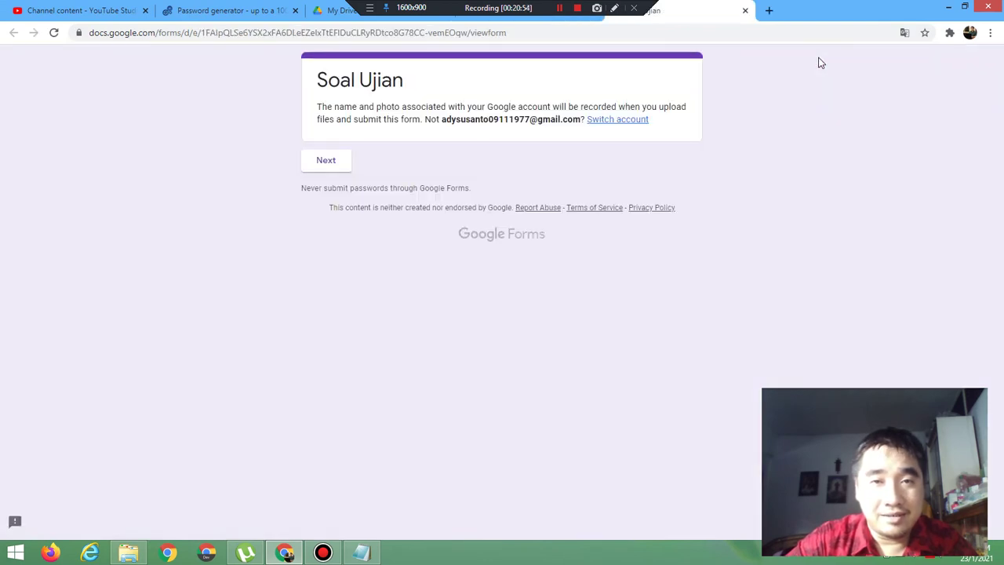
pyautogui.click(330, 161)
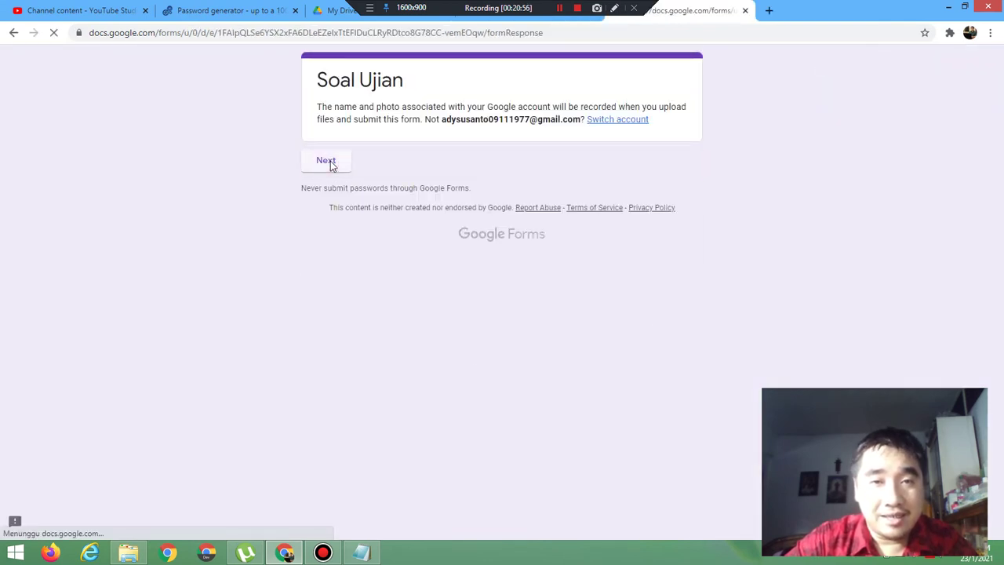
pyautogui.click(367, 241)
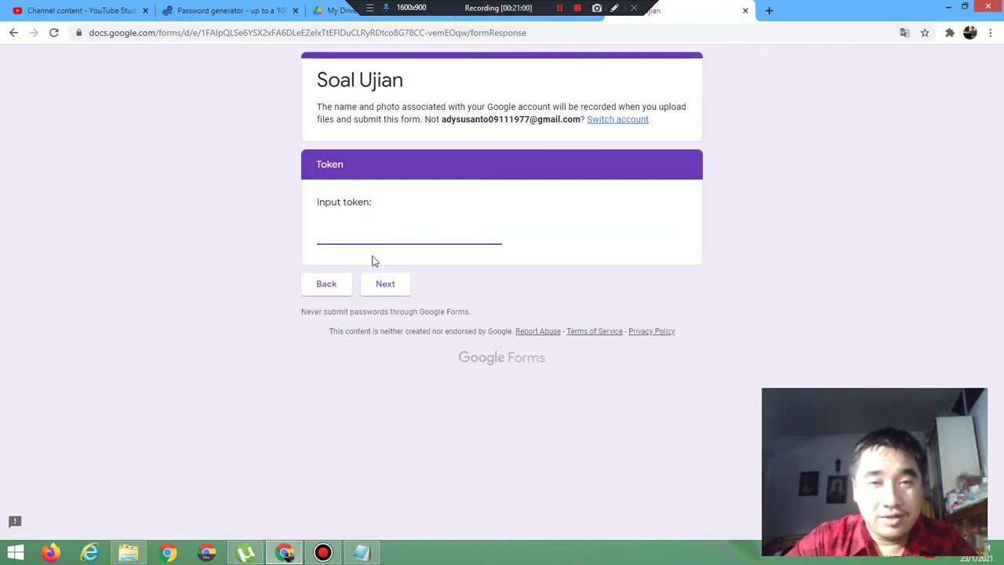
pyautogui.click(384, 283)
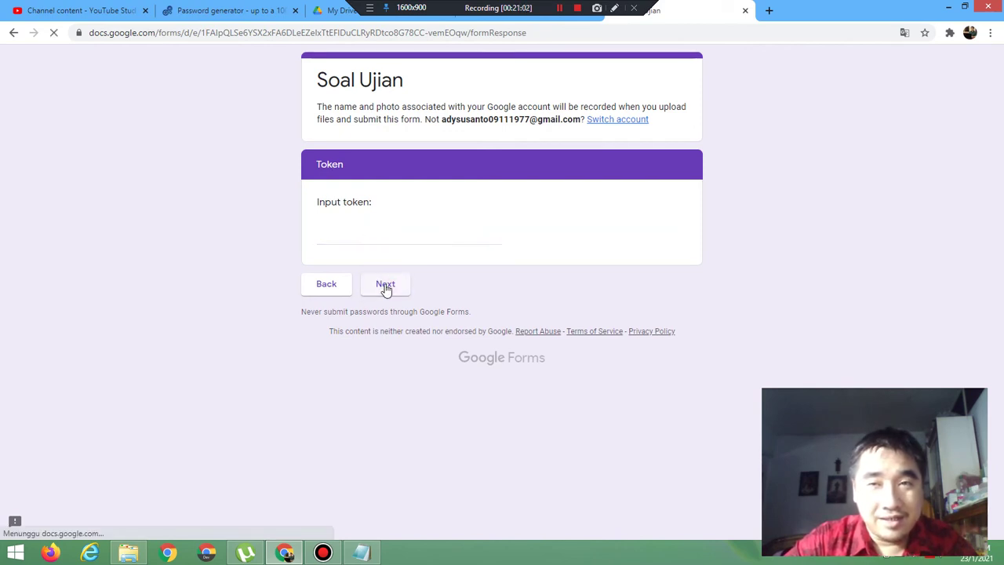
pyautogui.click(745, 11)
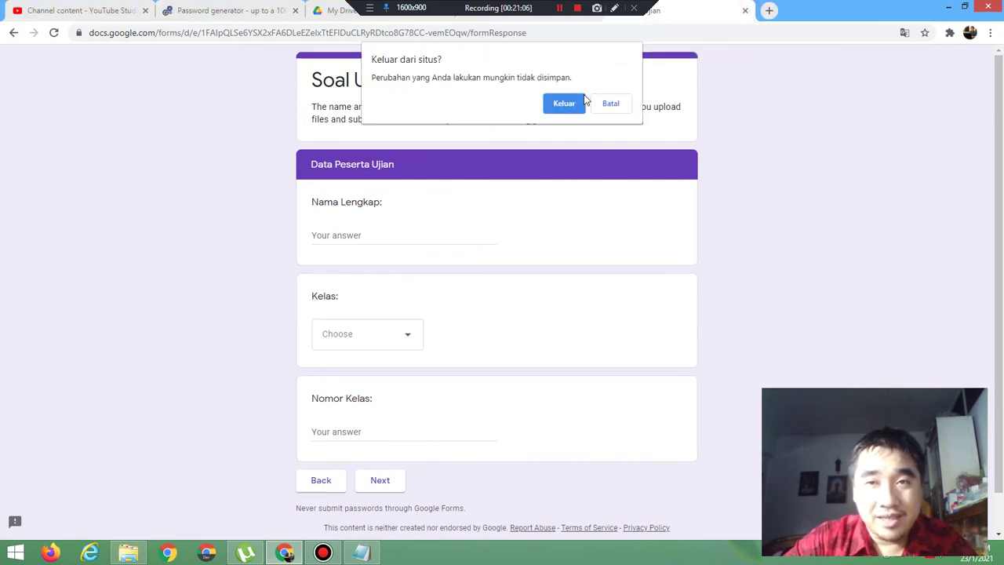
pyautogui.click(563, 105)
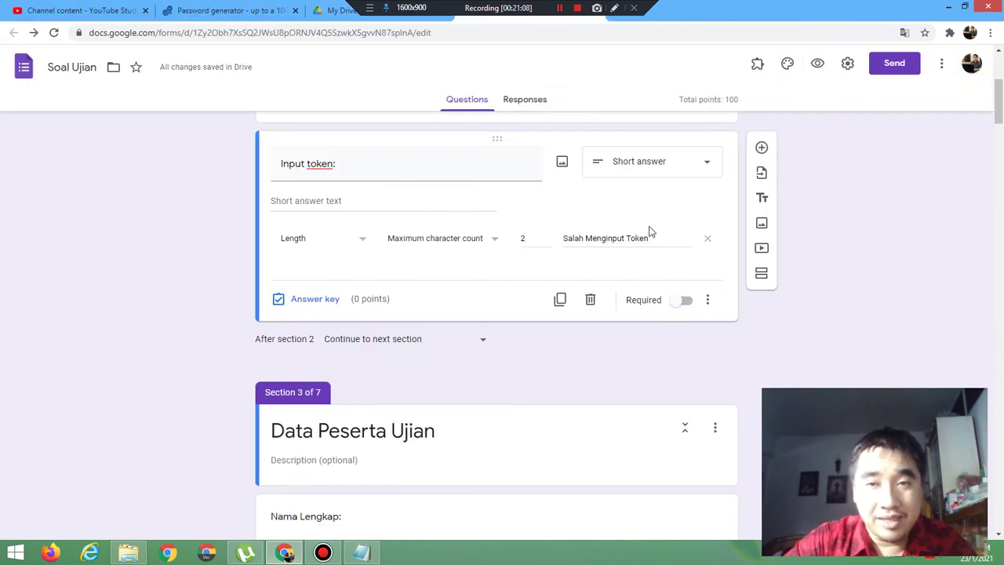
pyautogui.click(818, 63)
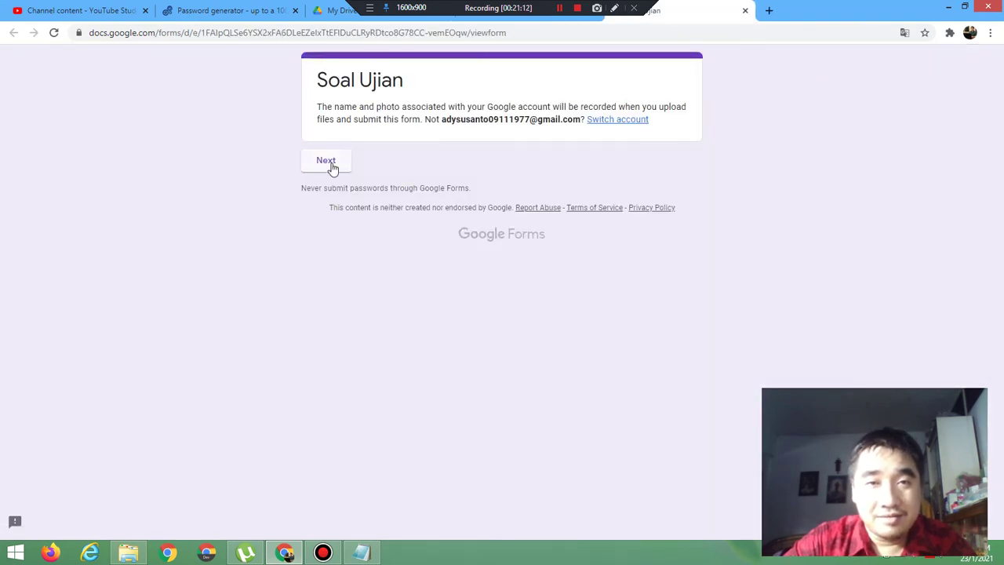
pyautogui.click(329, 162)
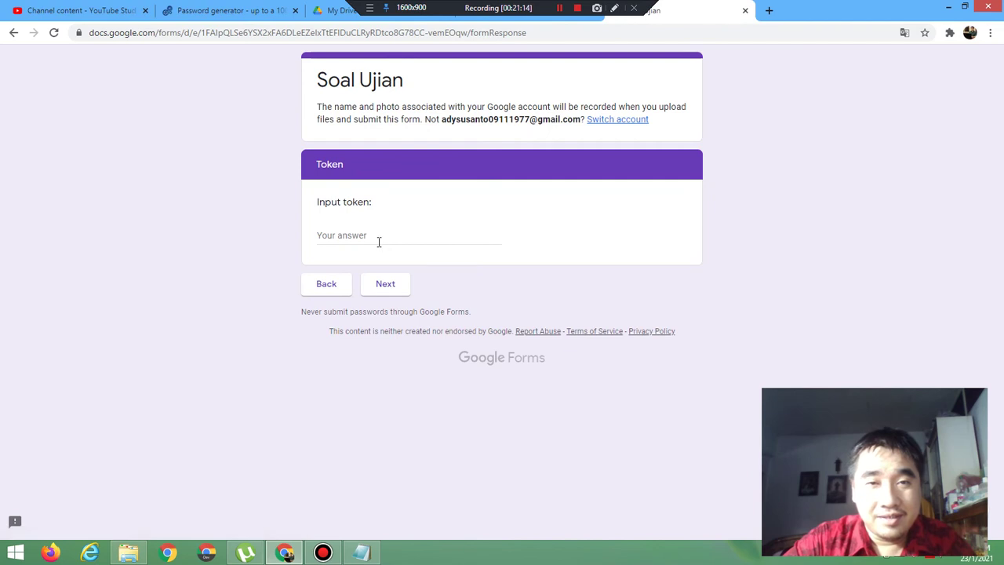
pyautogui.click(379, 241)
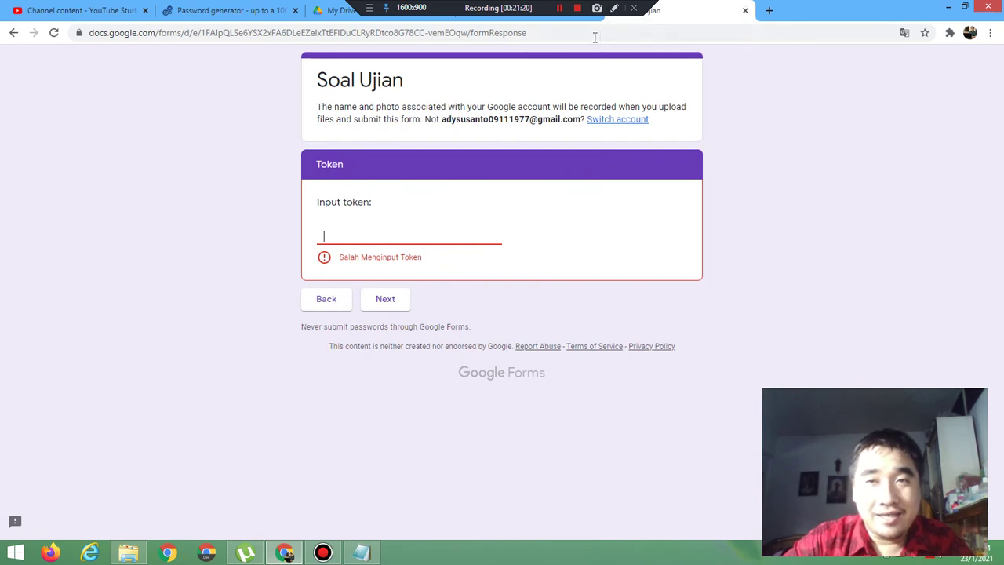
pyautogui.click(746, 13)
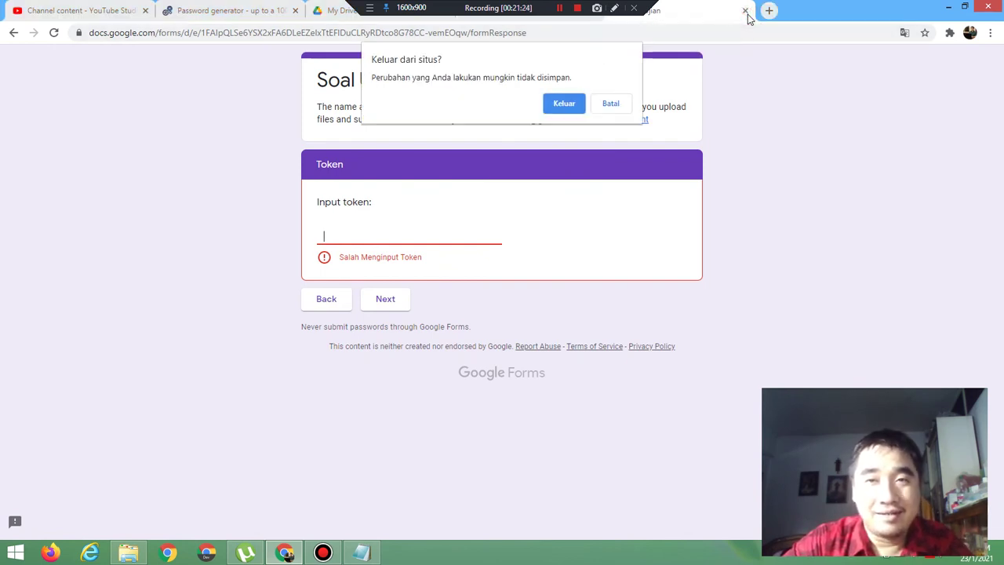
pyautogui.click(562, 104)
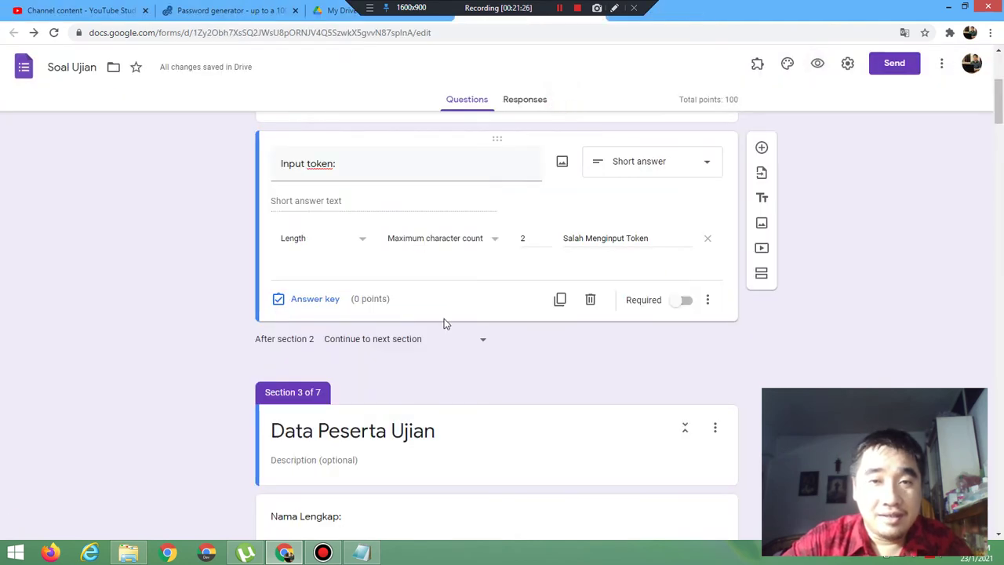
# Step: Change the length rule to minimum 3 characters with error 'Salah Menginput Token'
pyautogui.click(432, 243)
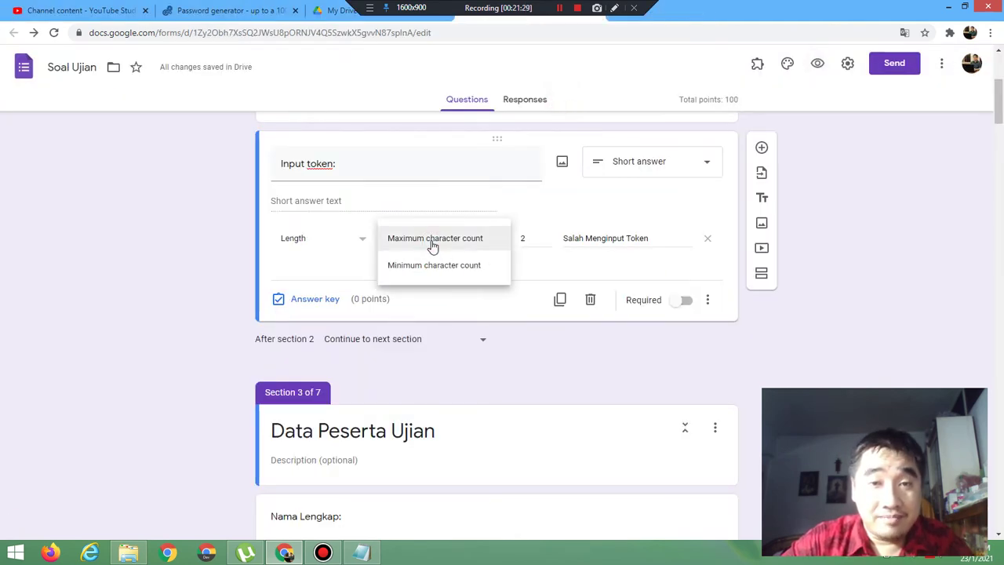
pyautogui.click(432, 267)
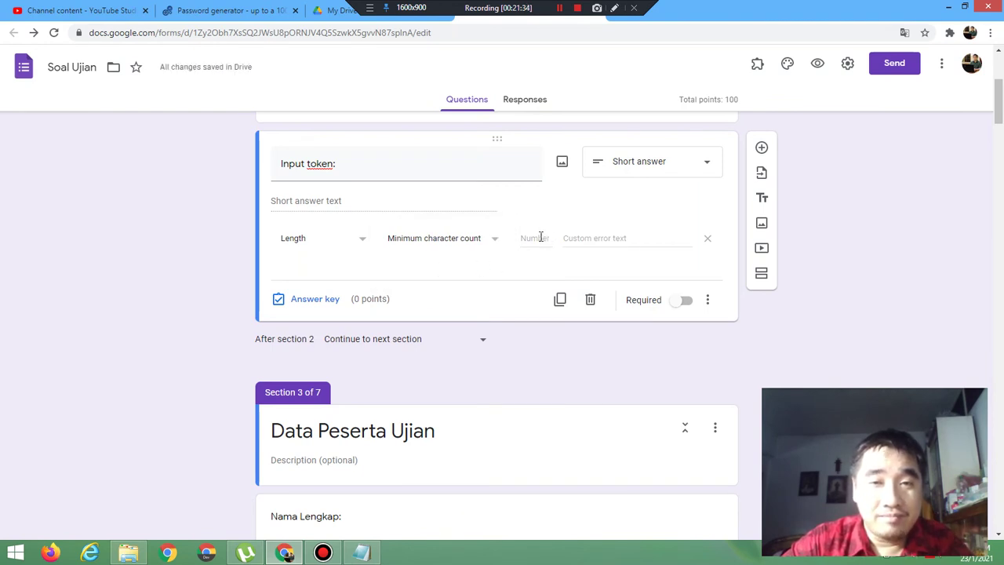
pyautogui.click(540, 236)
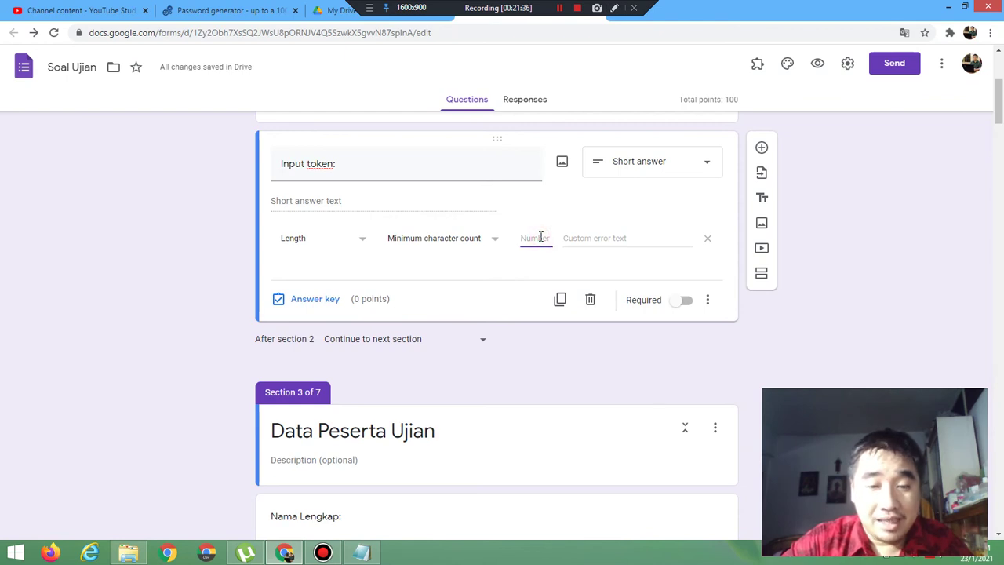
pyautogui.write('8')
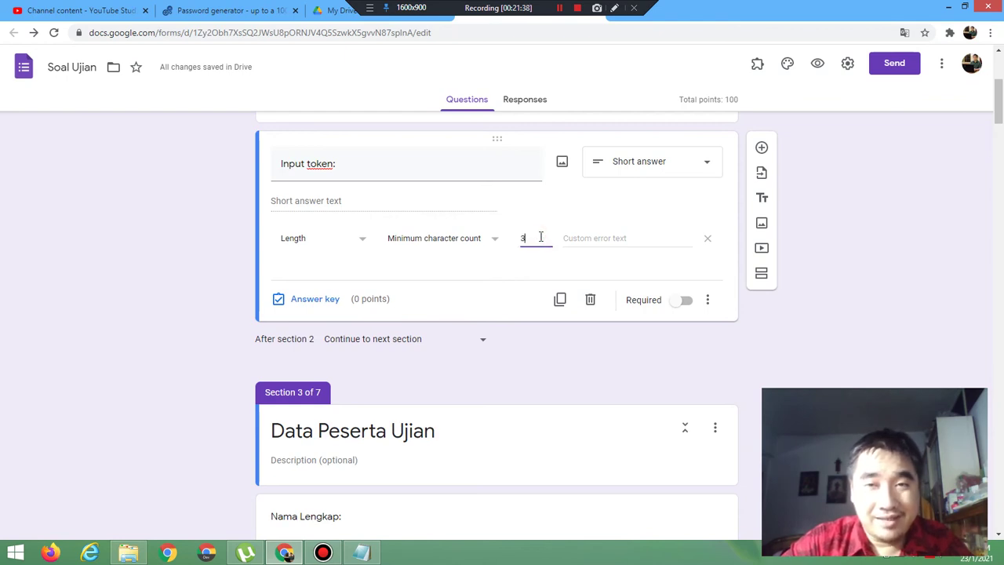
pyautogui.click(606, 237)
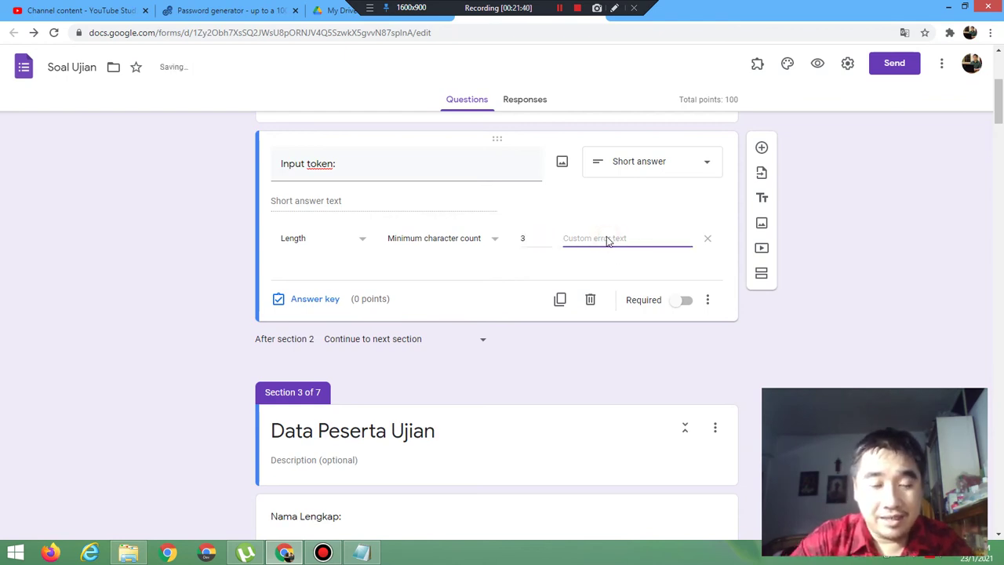
pyautogui.write('Sa')
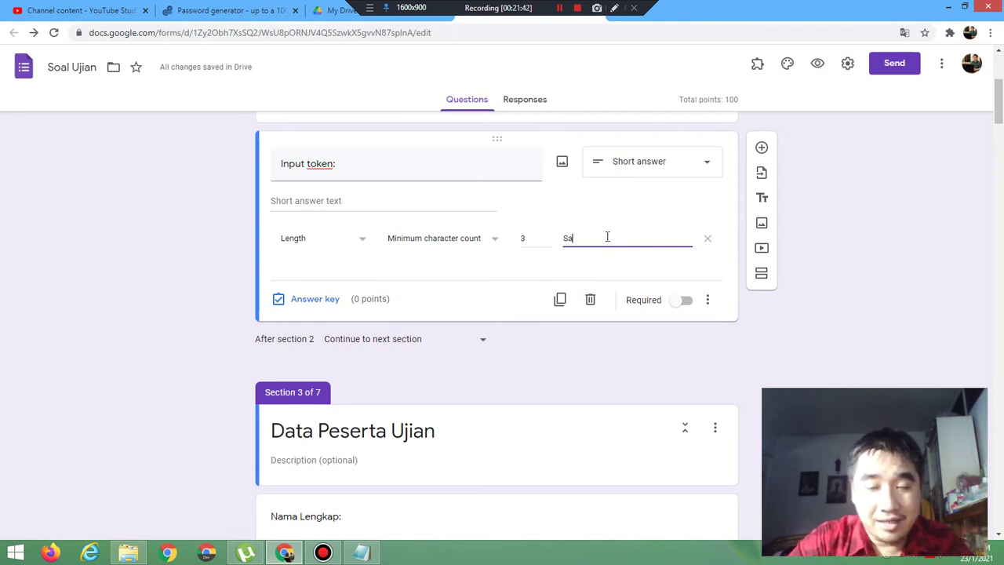
pyautogui.write('lah Meng')
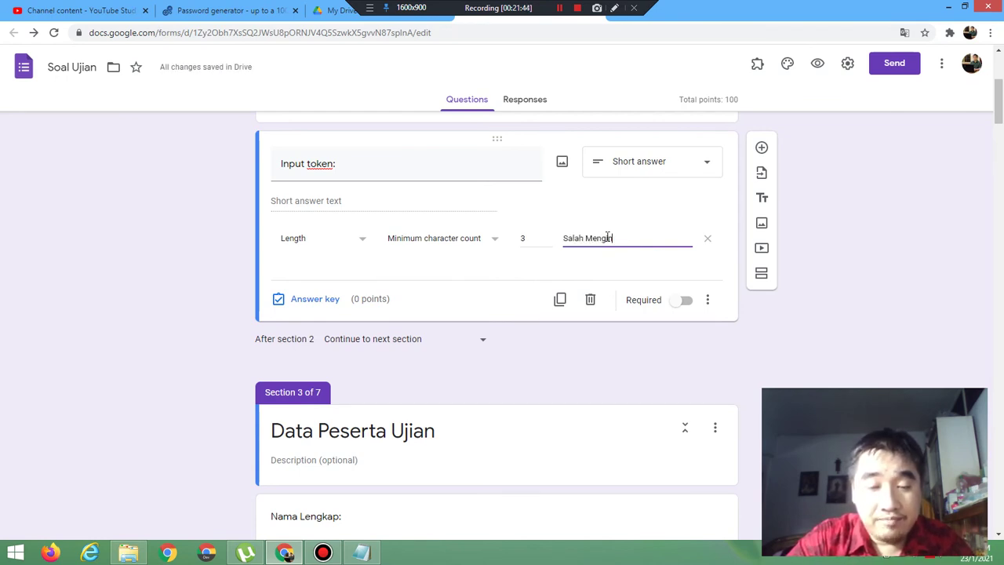
pyautogui.write('input Token')
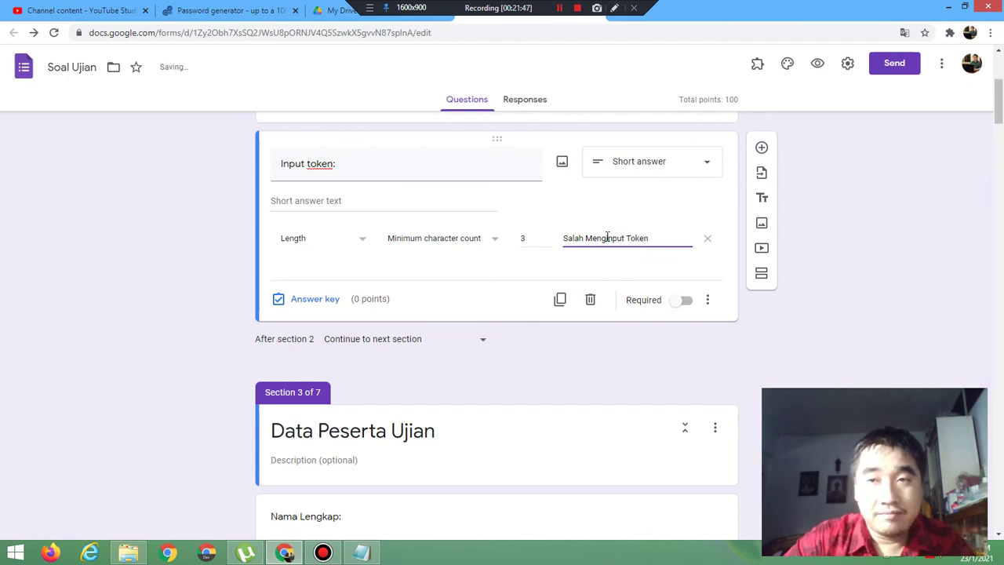
pyautogui.click(817, 66)
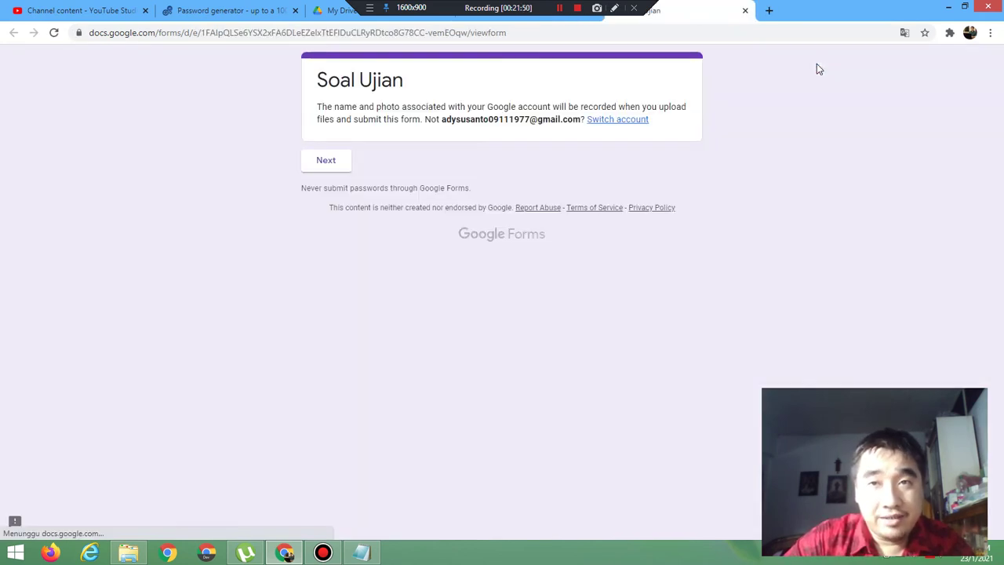
# Step: In the preview, see the one-letter token 'a' rejected with 'Salah Menginput Token'
pyautogui.click(337, 165)
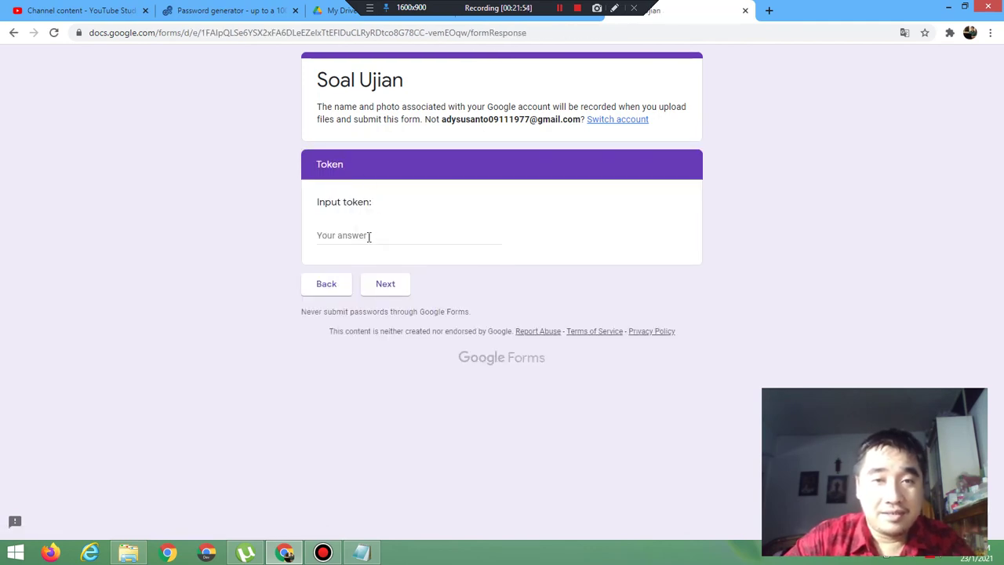
pyautogui.click(369, 236)
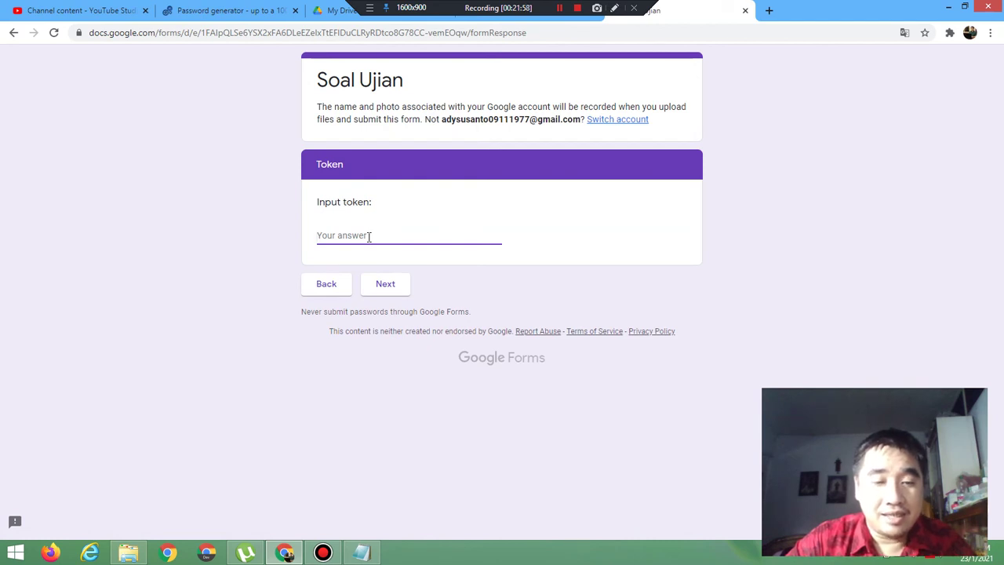
pyautogui.write('a')
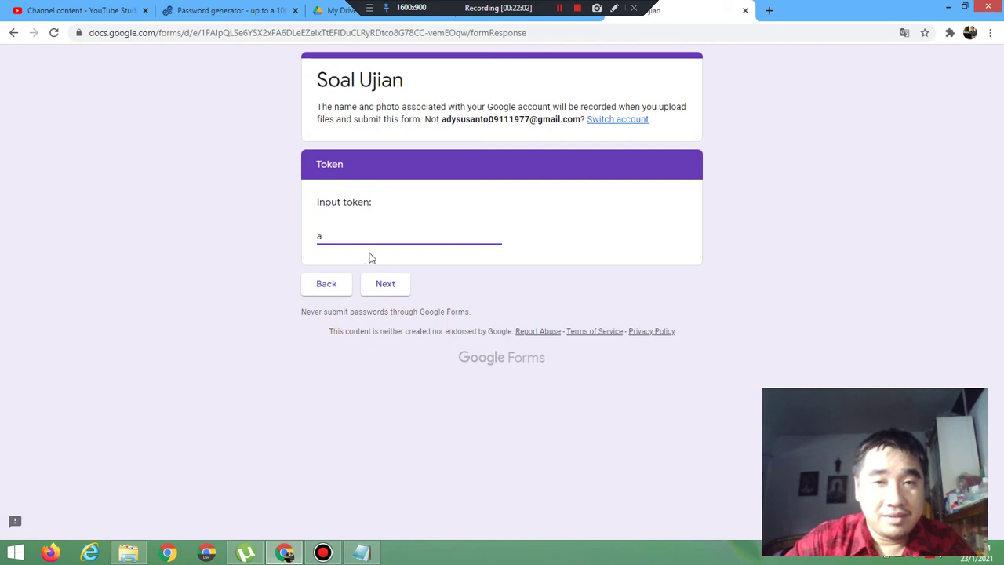
pyautogui.click(381, 283)
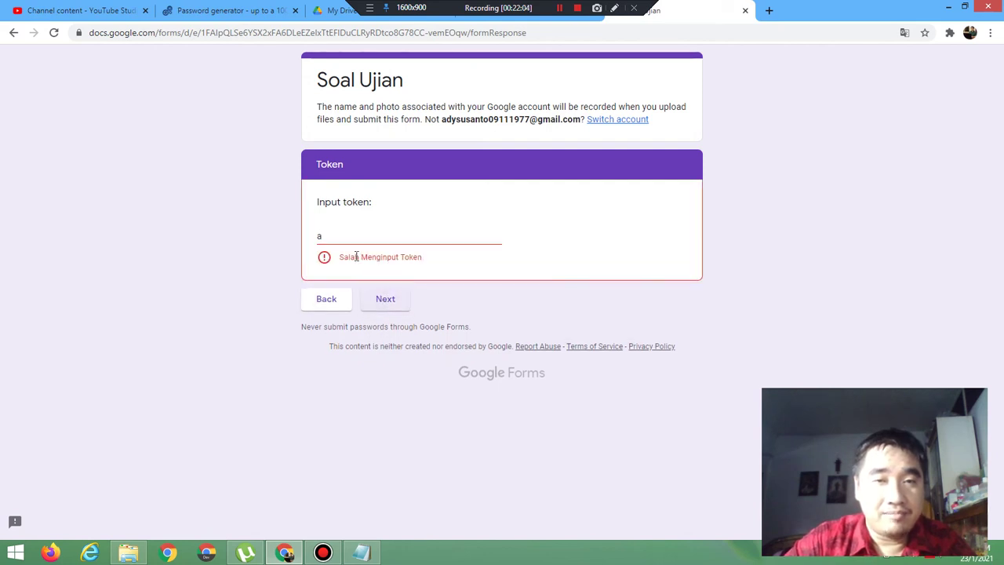
# Step: Lengthen the token to aaa, see it accepted, and leave the preview
pyautogui.click(343, 236)
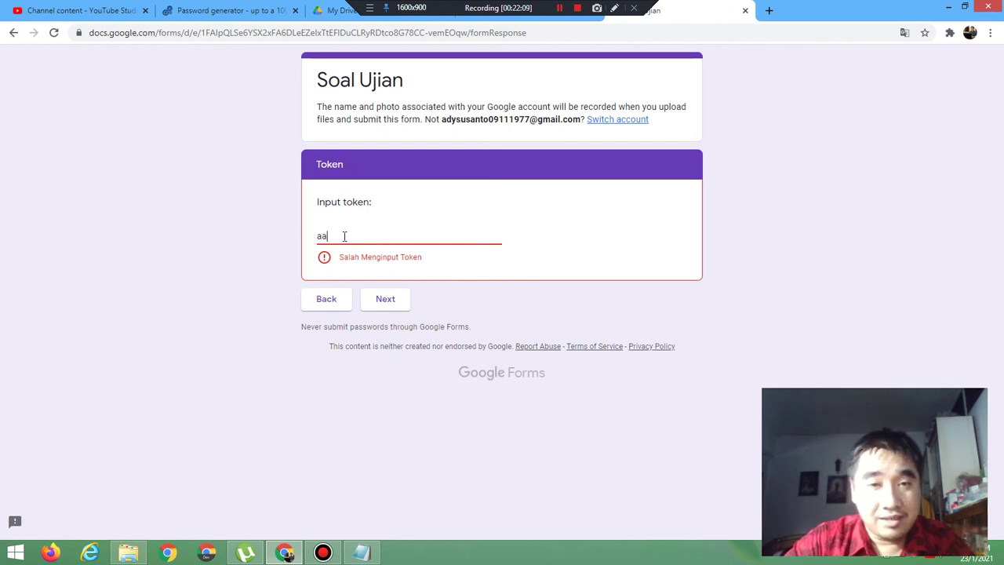
pyautogui.click(383, 309)
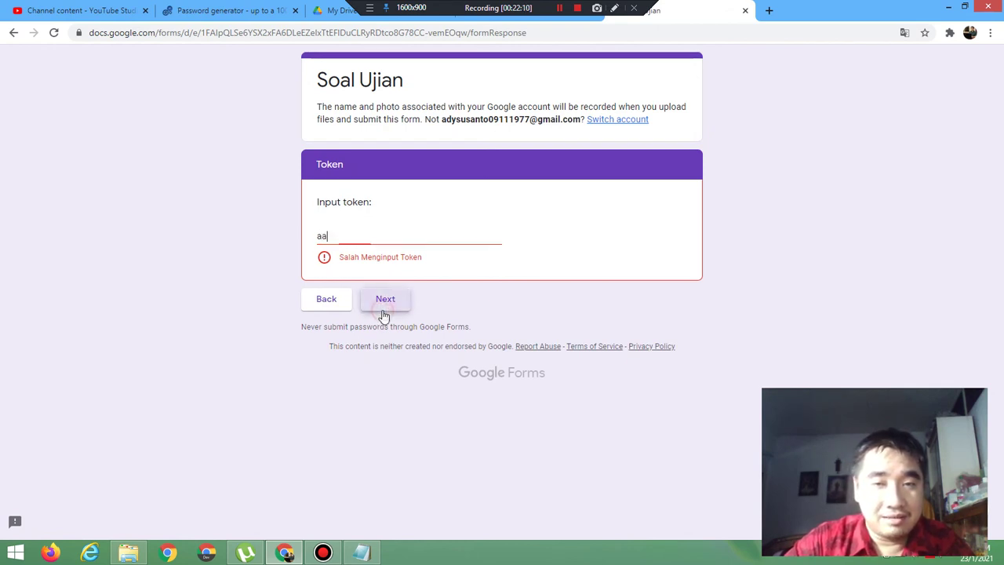
pyautogui.click(360, 255)
pyautogui.write('a')
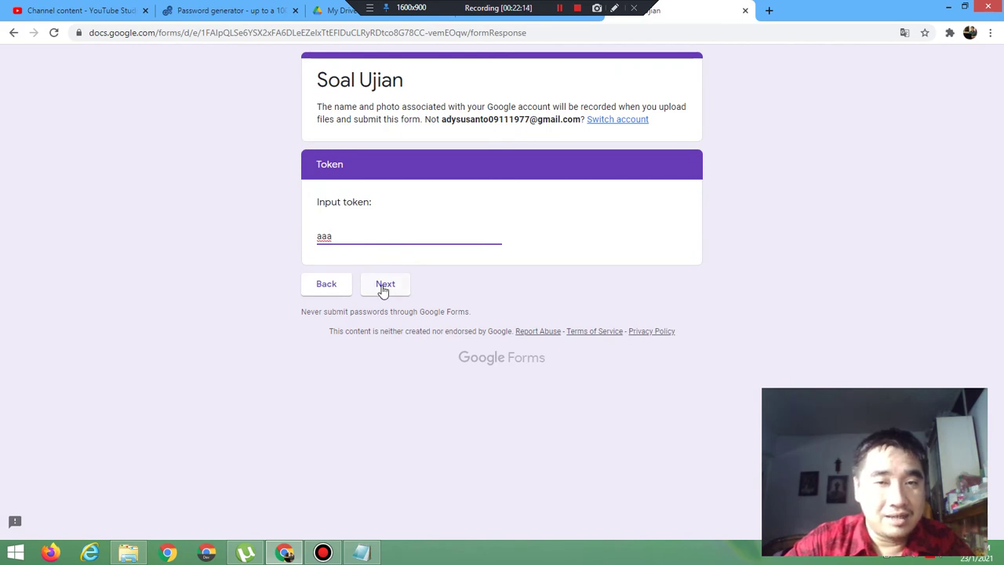
pyautogui.click(385, 286)
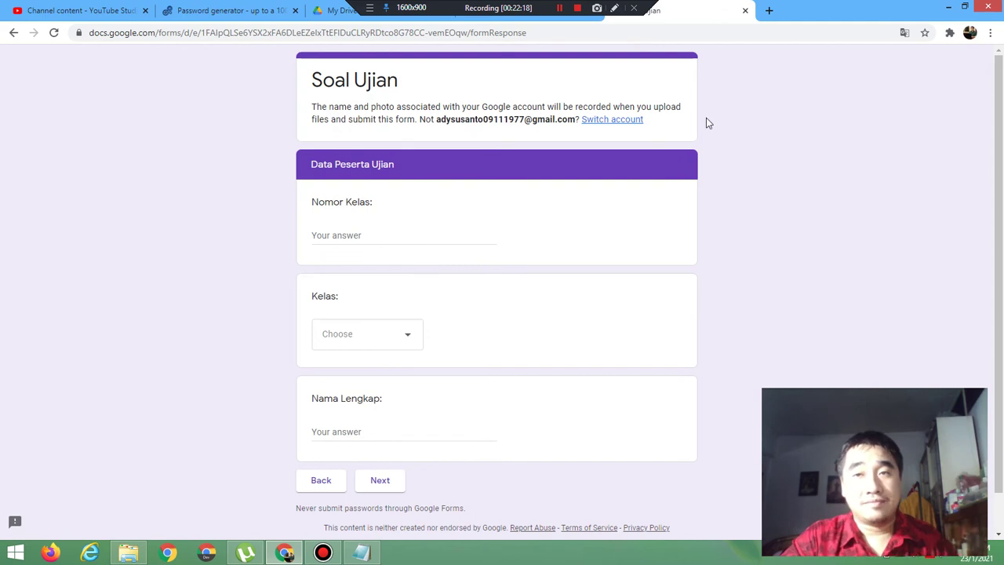
pyautogui.click(746, 11)
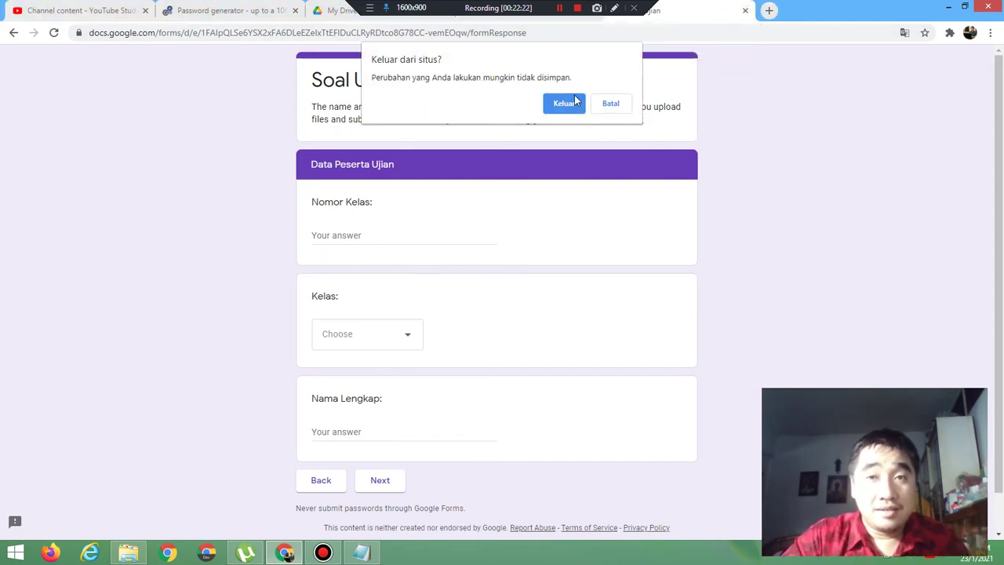
pyautogui.click(564, 103)
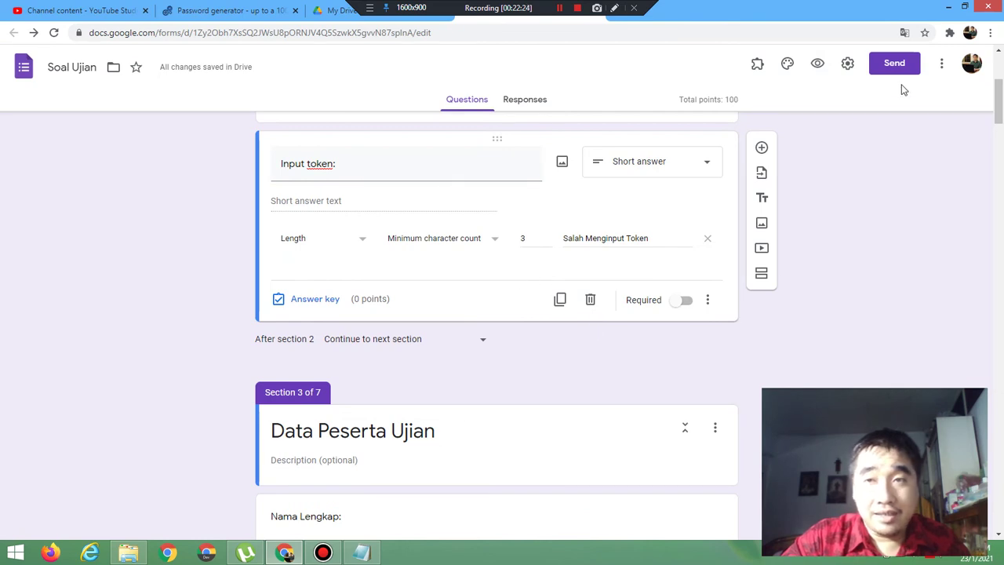
# Step: In a fresh preview, submit an e-mail-style token, reach Data Peserta Ujian, then close the preview
pyautogui.click(817, 63)
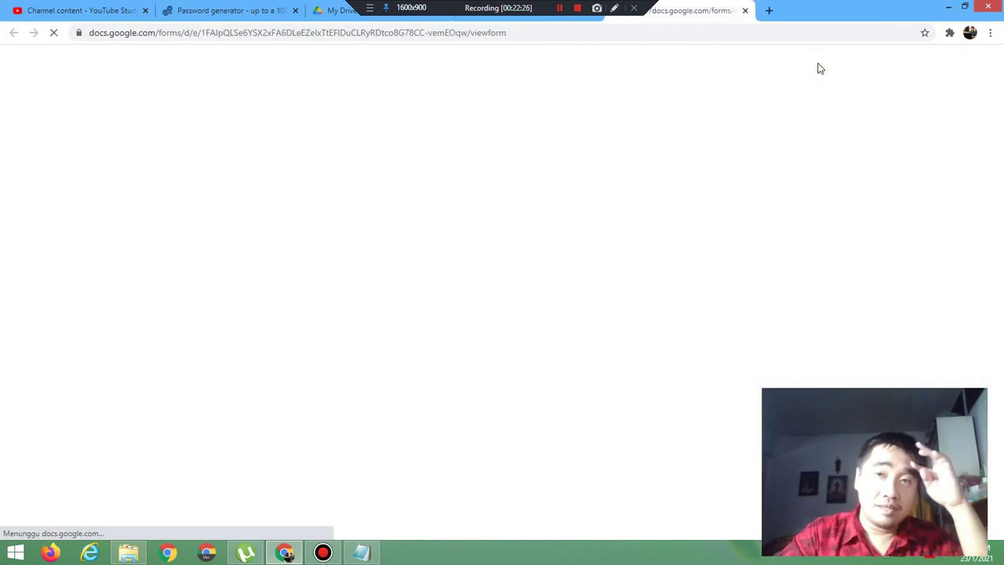
pyautogui.press('super+c')
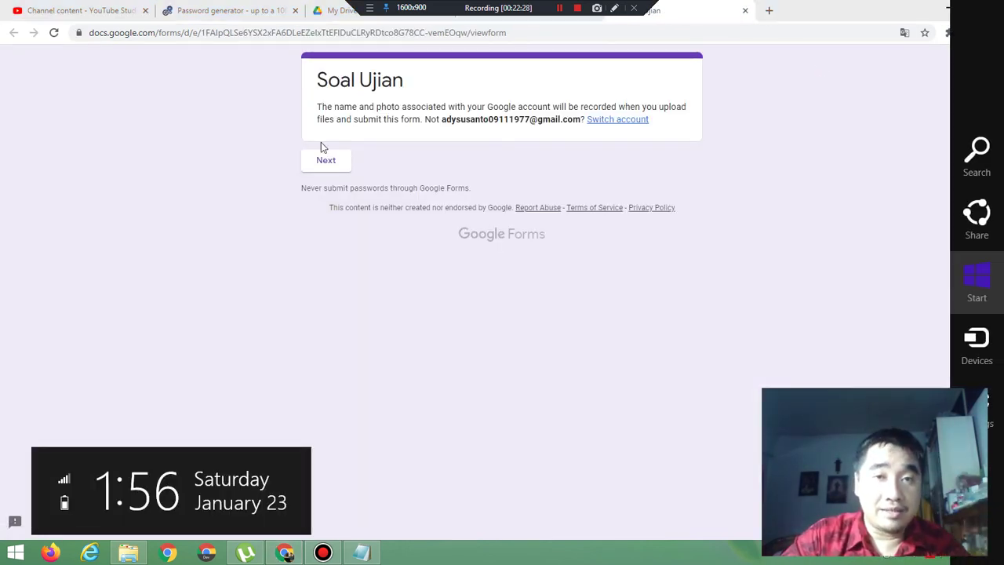
pyautogui.click(318, 163)
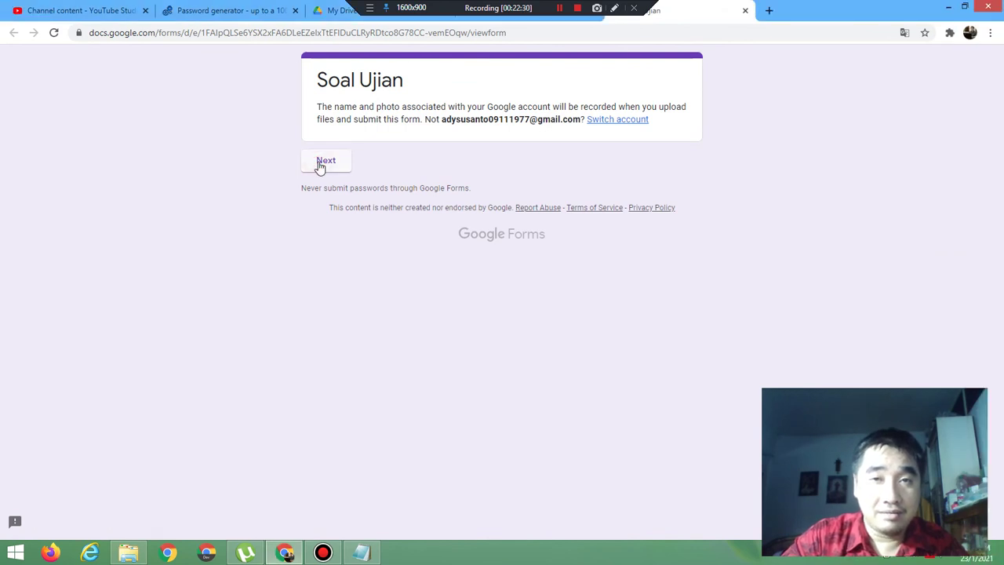
pyautogui.click(323, 161)
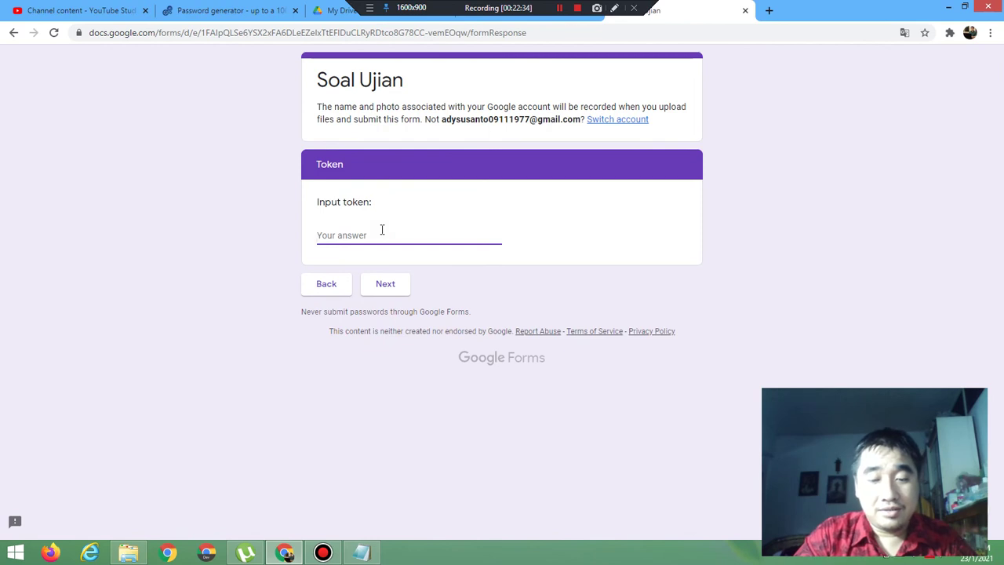
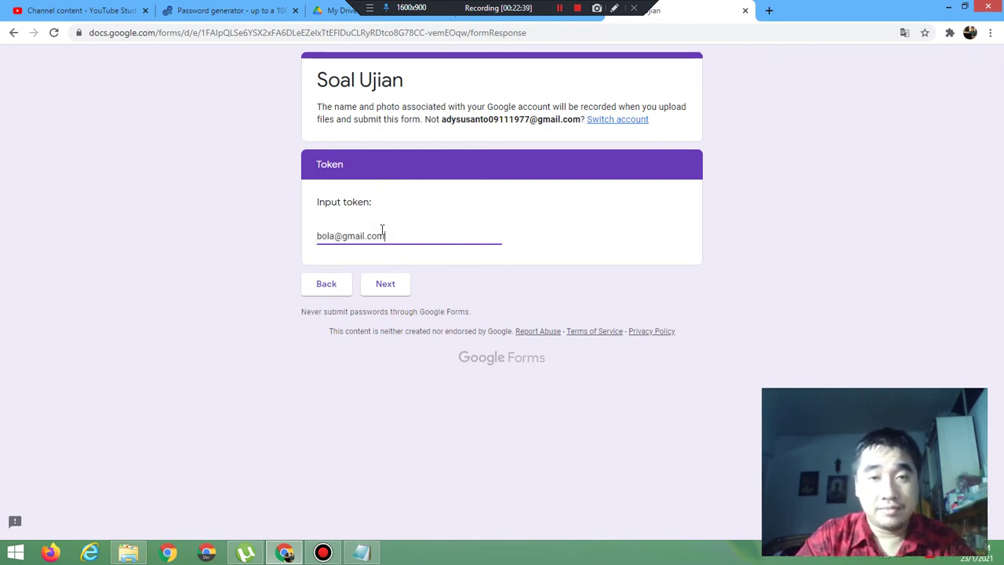
pyautogui.click(389, 281)
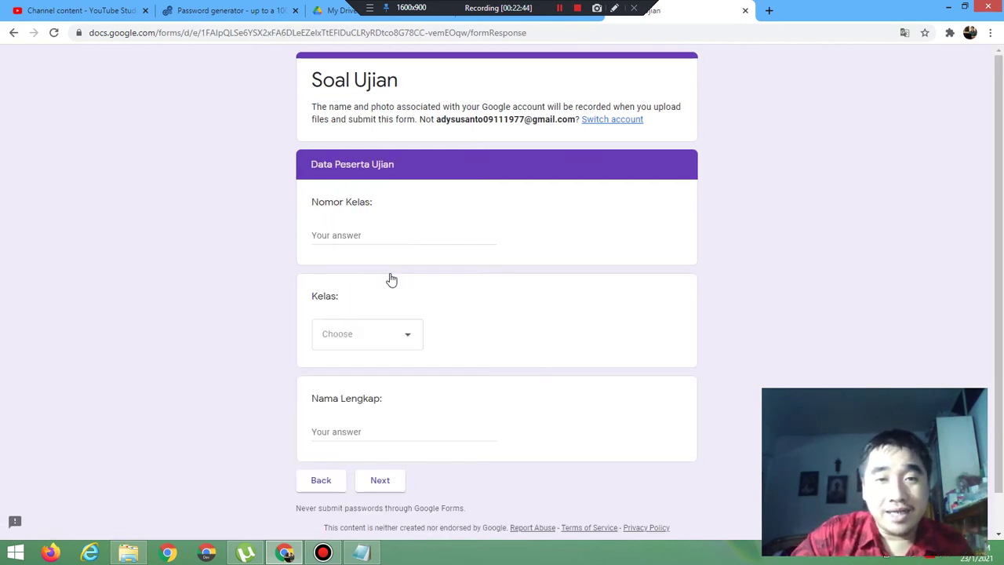
pyautogui.click(745, 11)
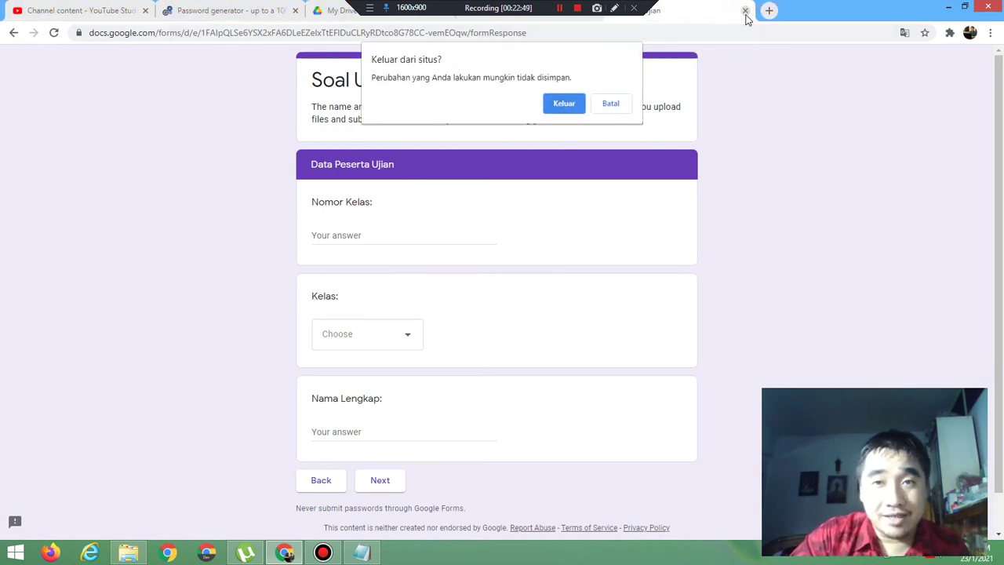
pyautogui.click(552, 105)
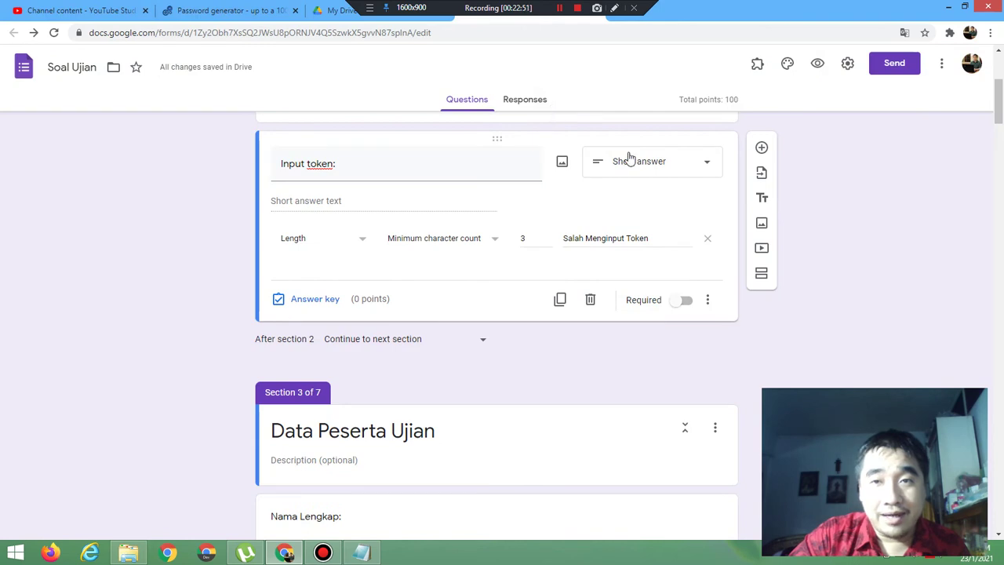
pyautogui.click(817, 64)
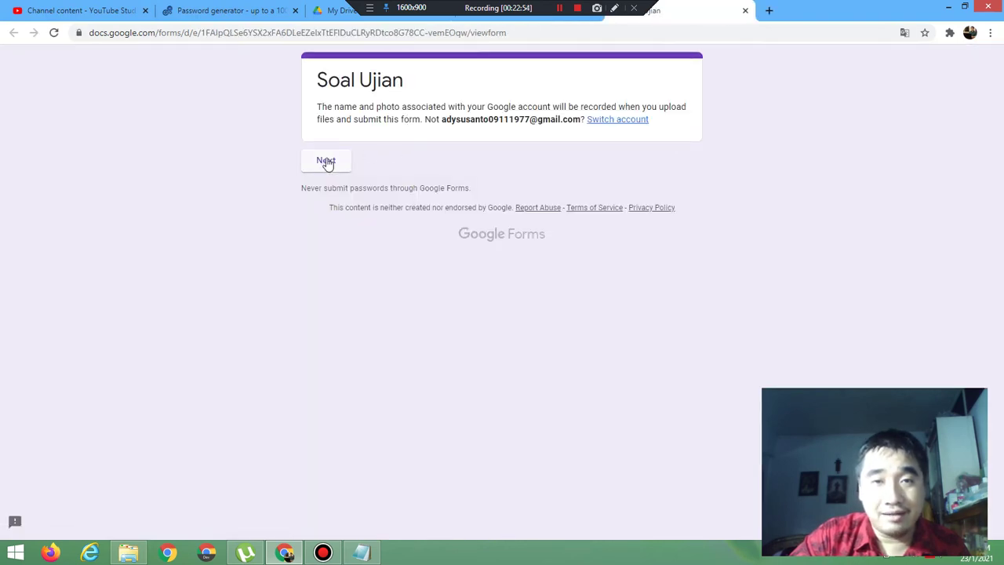
pyautogui.click(327, 160)
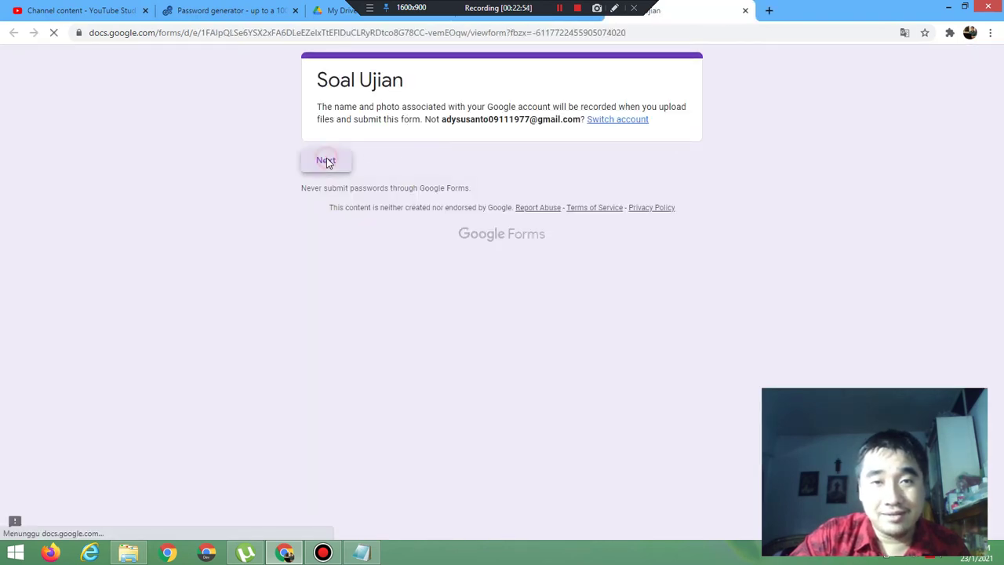
pyautogui.click(354, 231)
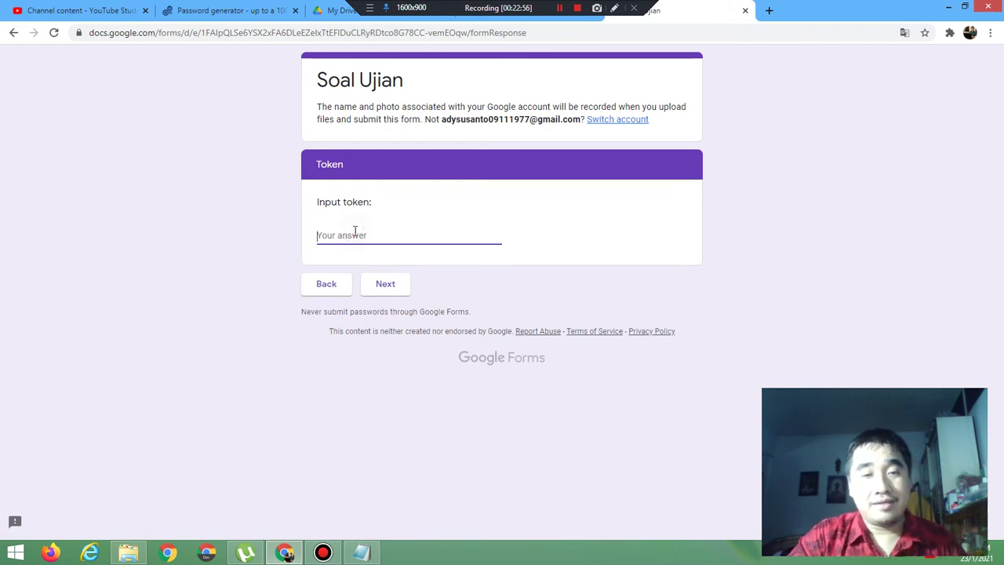
pyautogui.write('http')
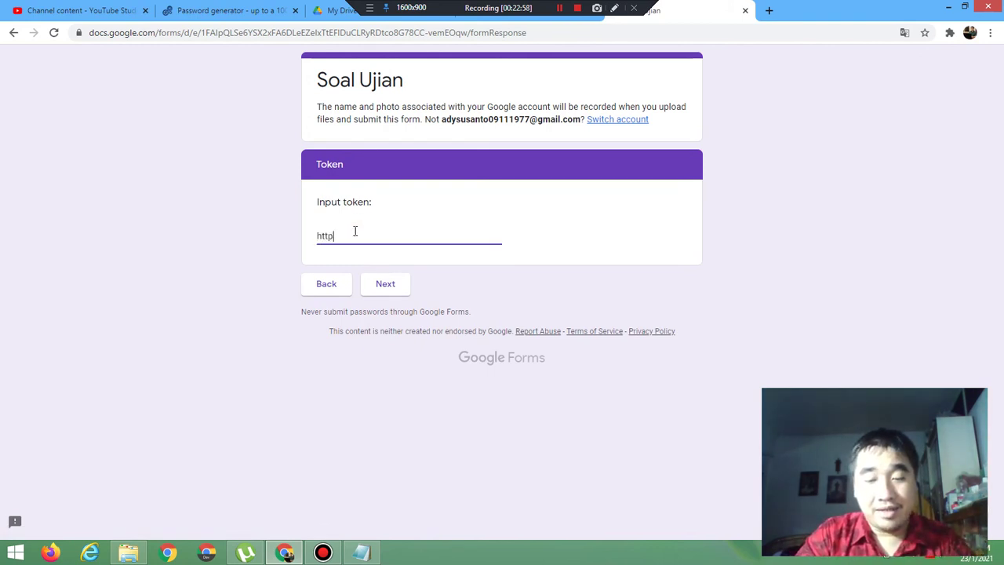
pyautogui.write('://')
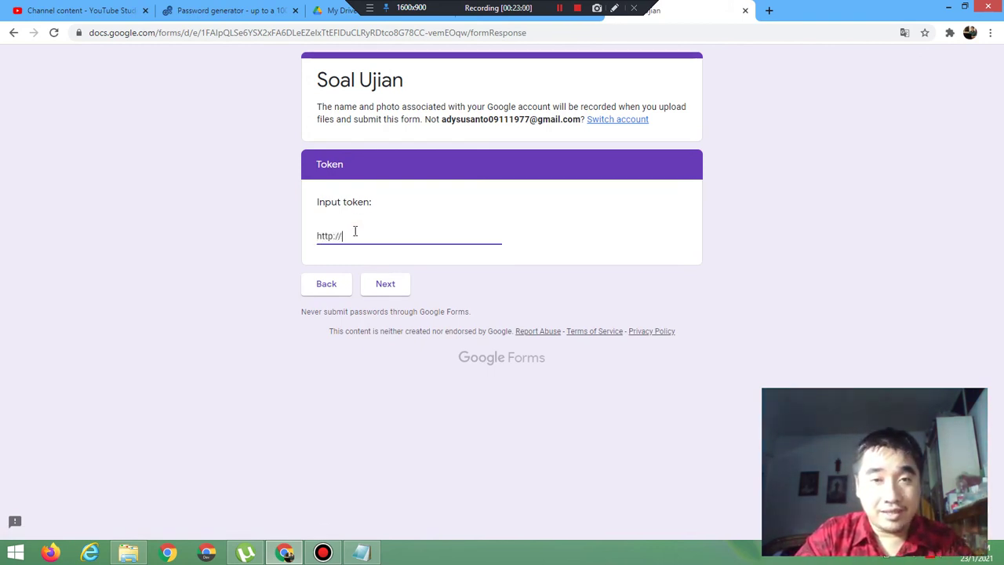
pyautogui.write('ya')
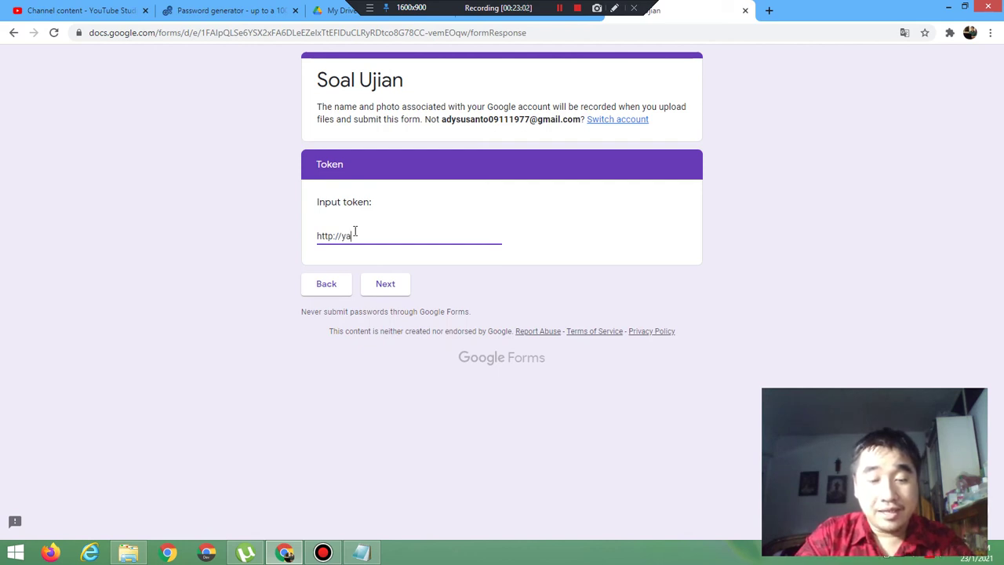
pyautogui.write('hoo.com')
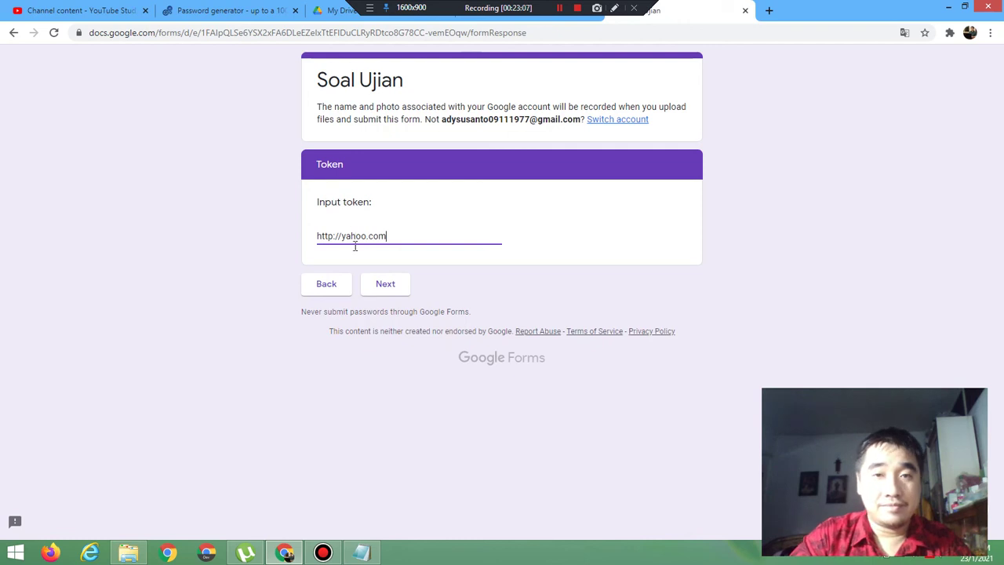
pyautogui.click(384, 286)
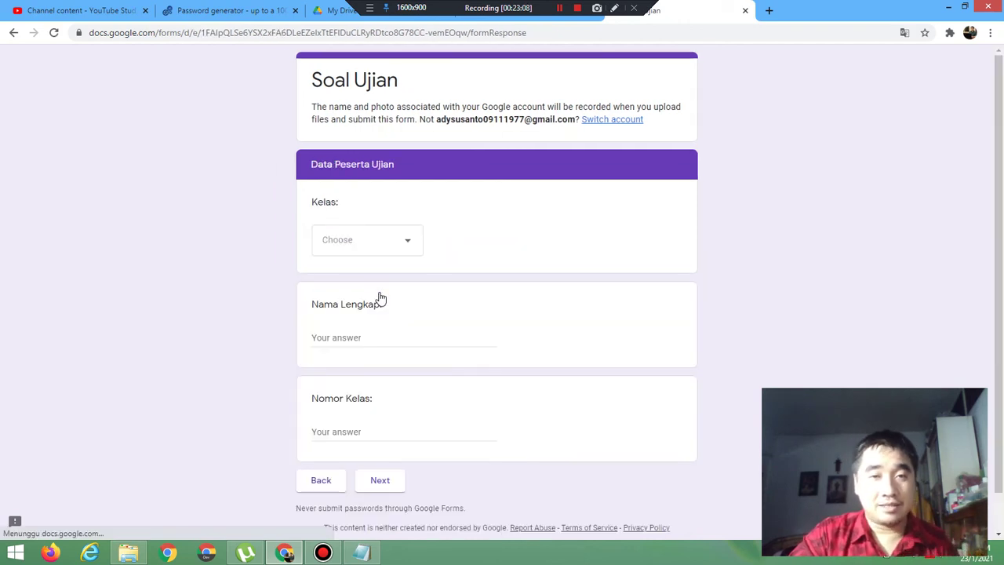
pyautogui.click(746, 12)
pyautogui.click(569, 103)
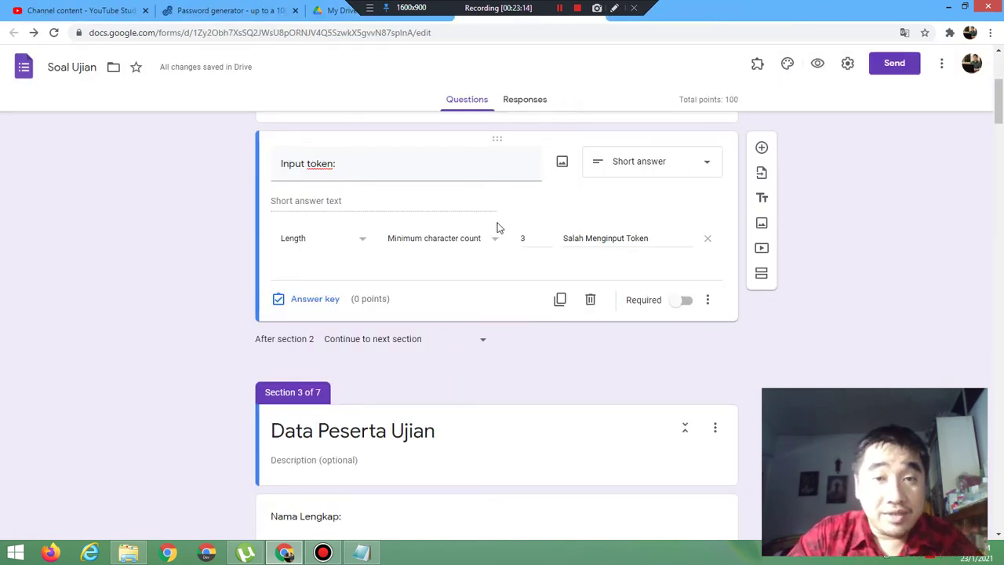
# Step: Give Input token a Regular expression rule: Contains '$', error text 'Salah Menginput Token', then preview
pyautogui.click(363, 243)
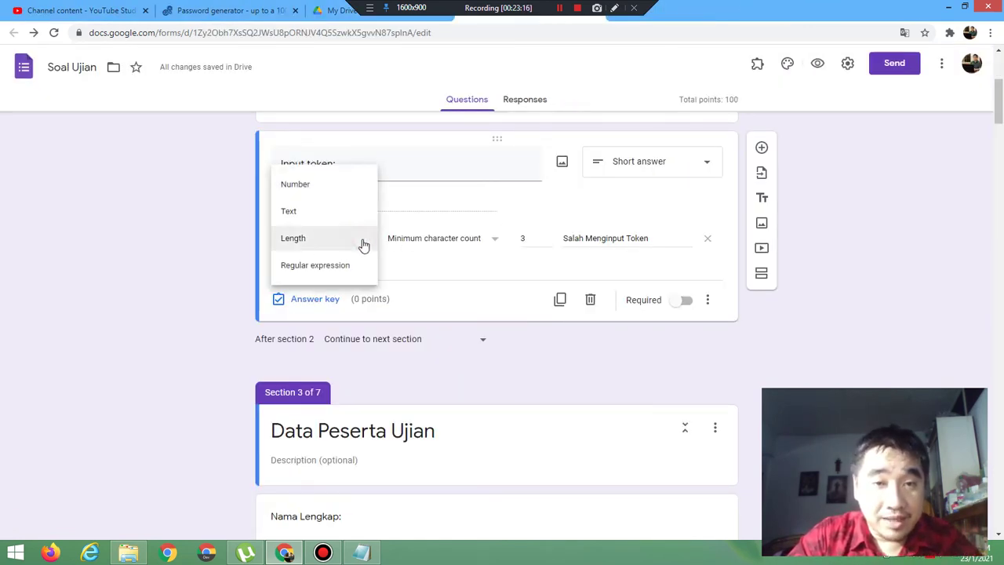
pyautogui.click(339, 271)
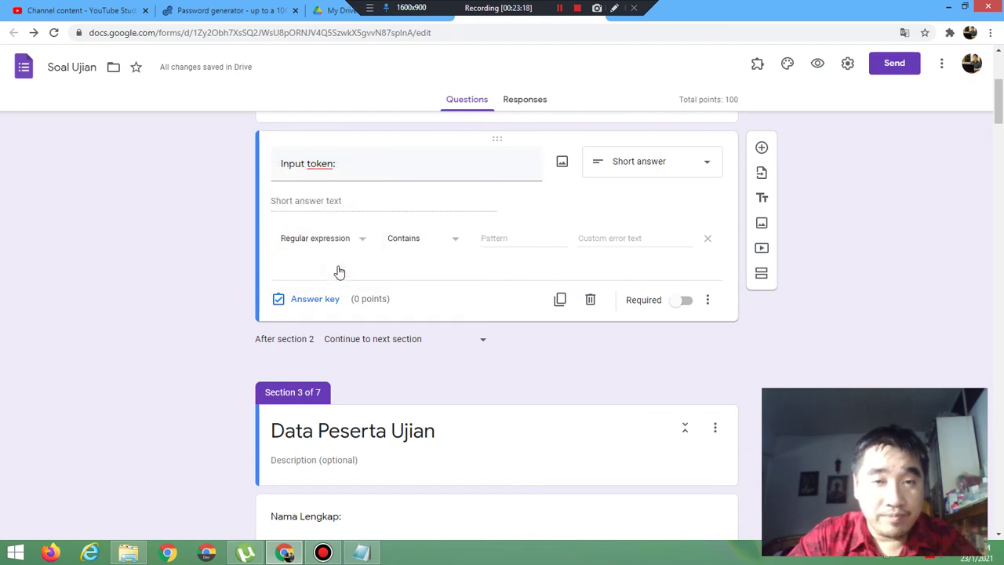
pyautogui.click(436, 246)
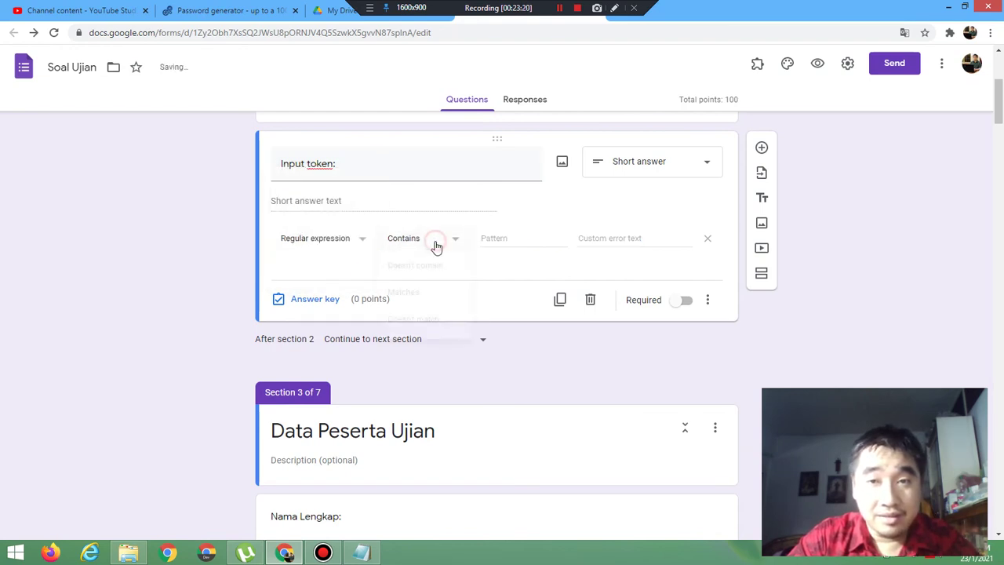
pyautogui.click(436, 244)
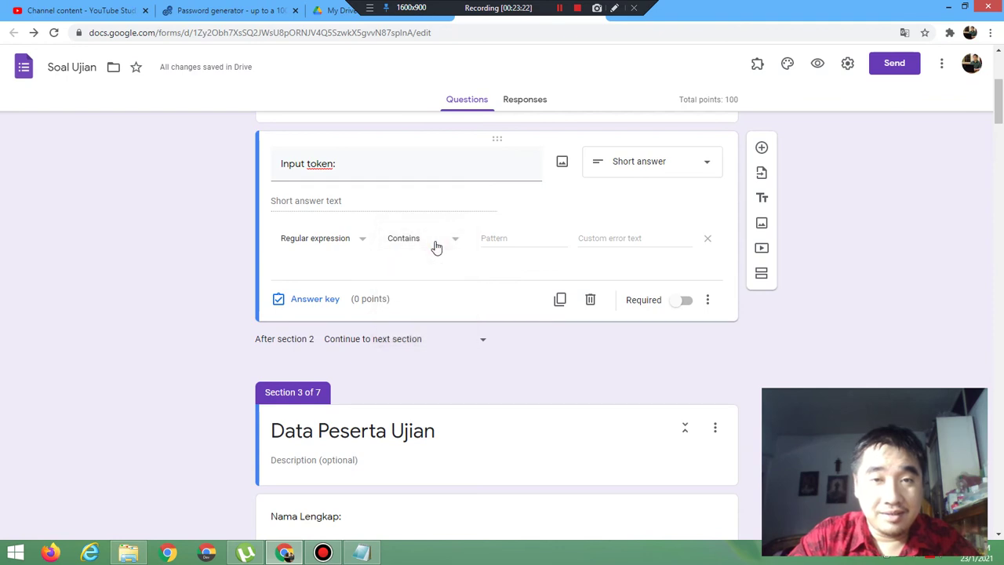
pyautogui.click(509, 238)
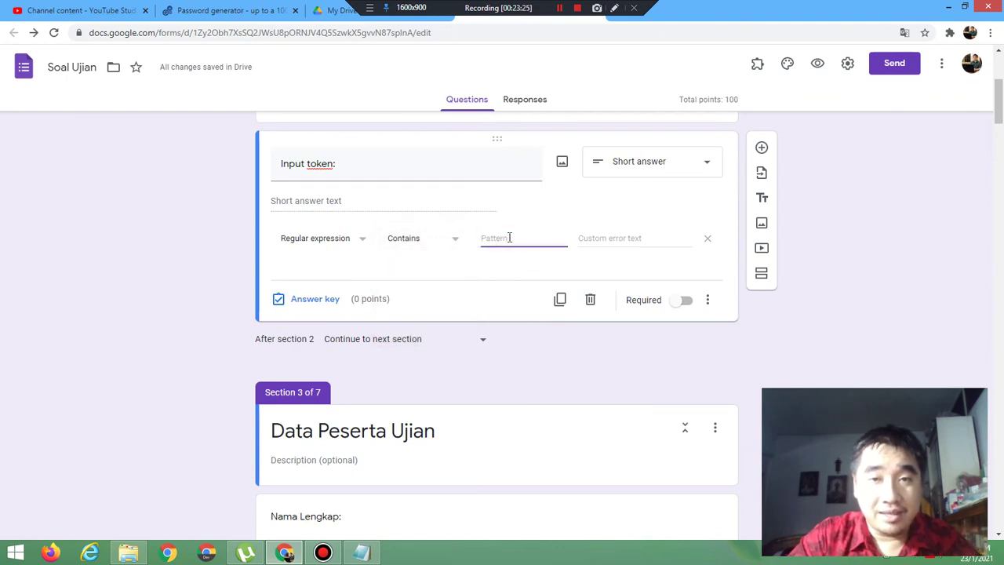
pyautogui.write('*')
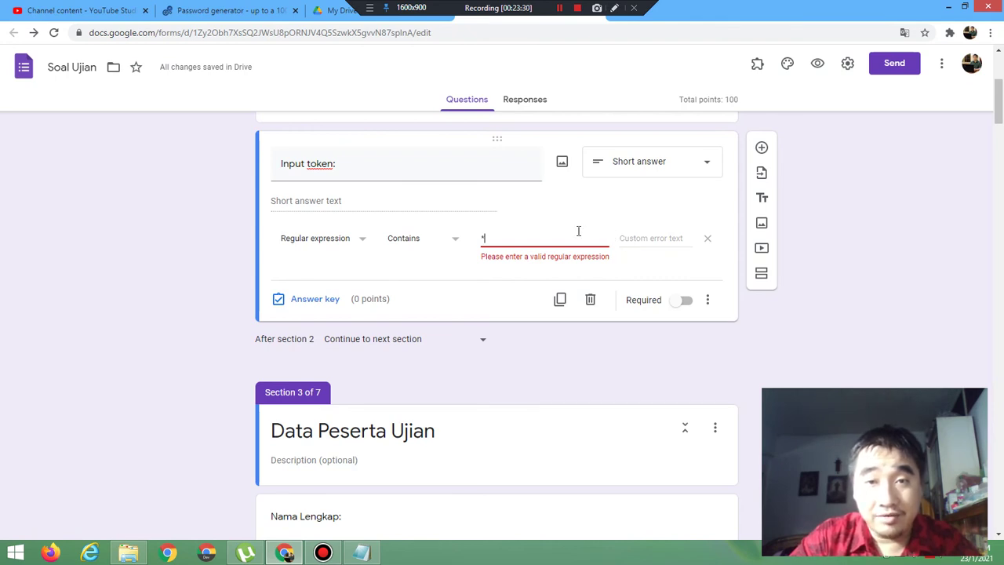
pyautogui.press('BackSpace')
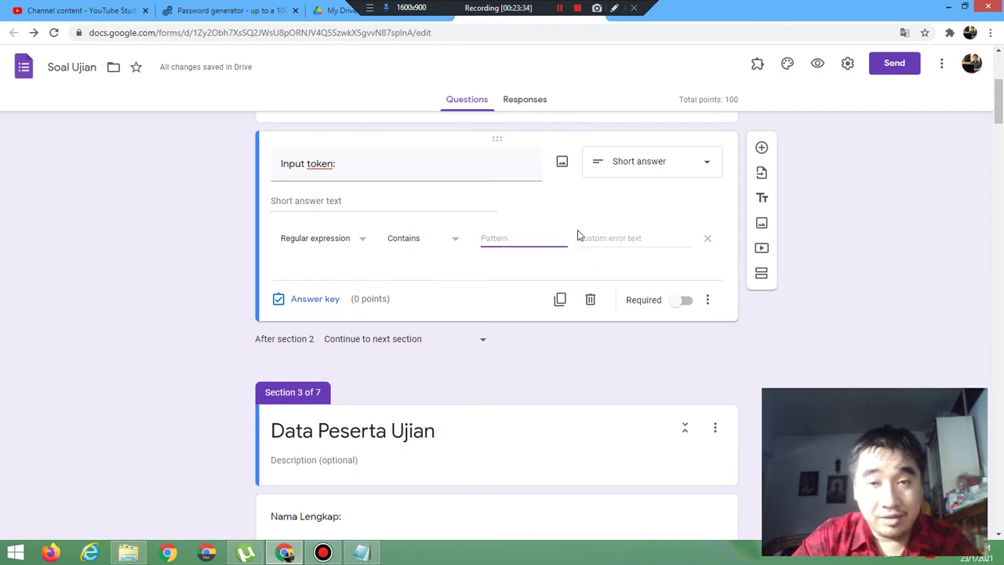
pyautogui.write('$')
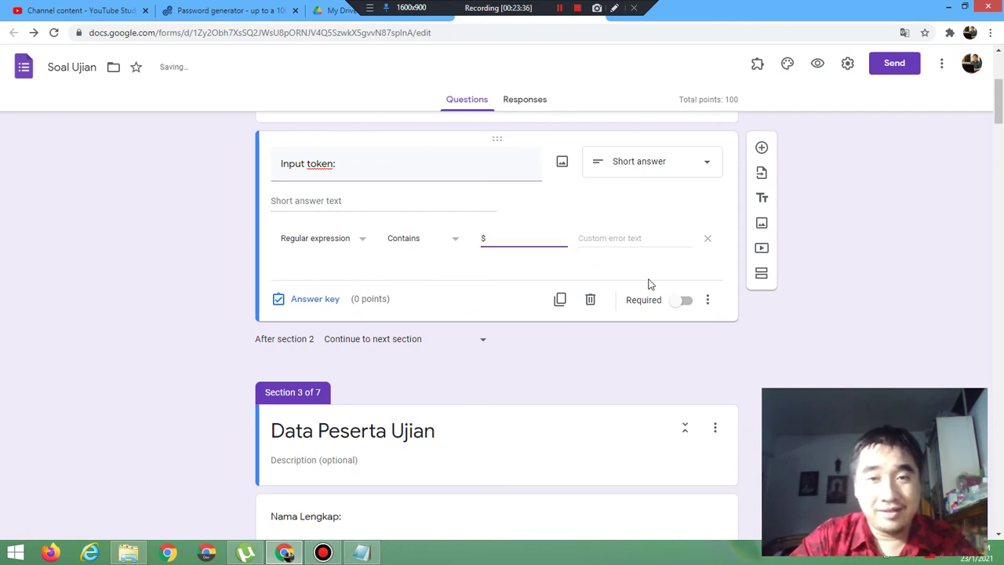
pyautogui.click(618, 239)
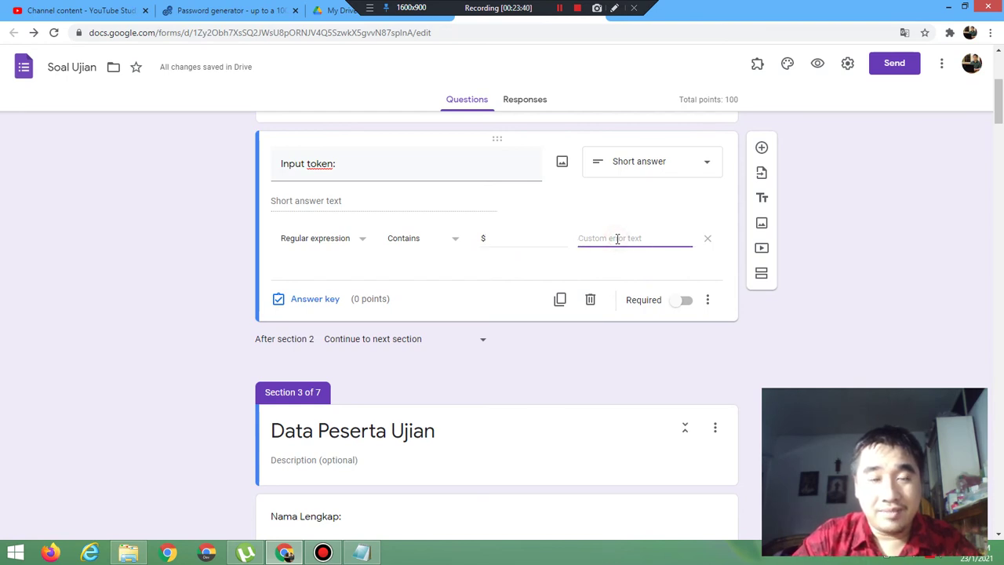
pyautogui.write('Salah M')
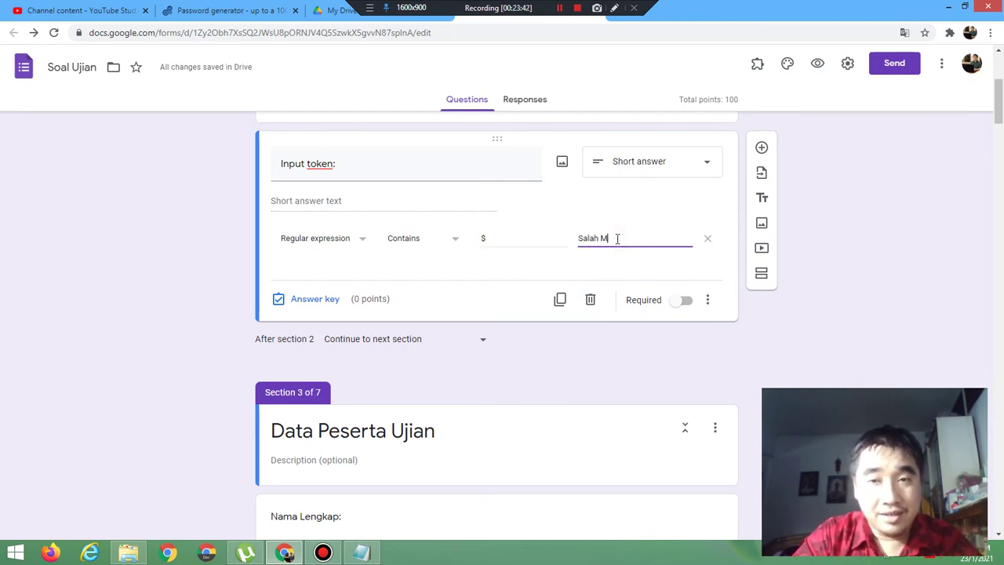
pyautogui.write('enginput')
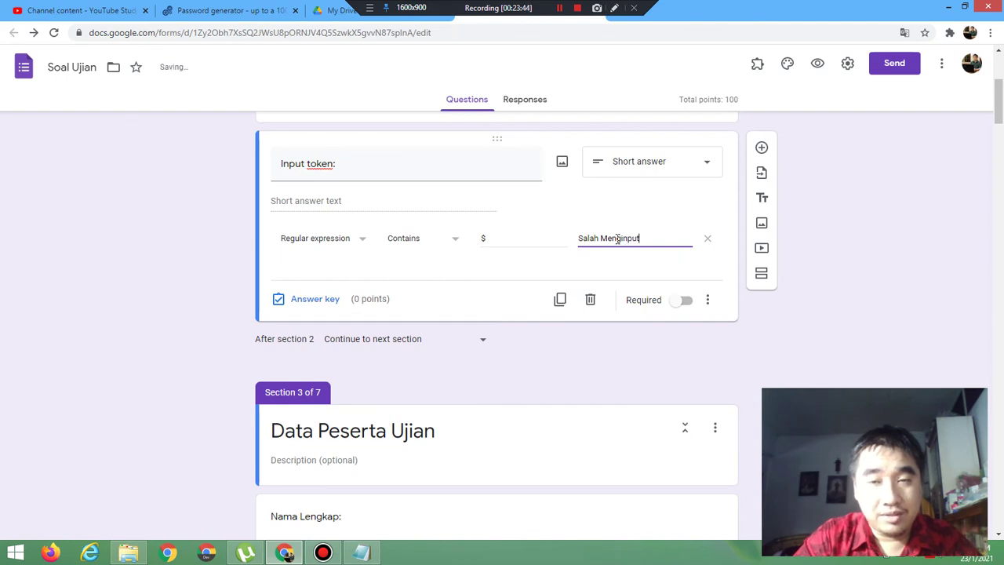
pyautogui.write(' Token')
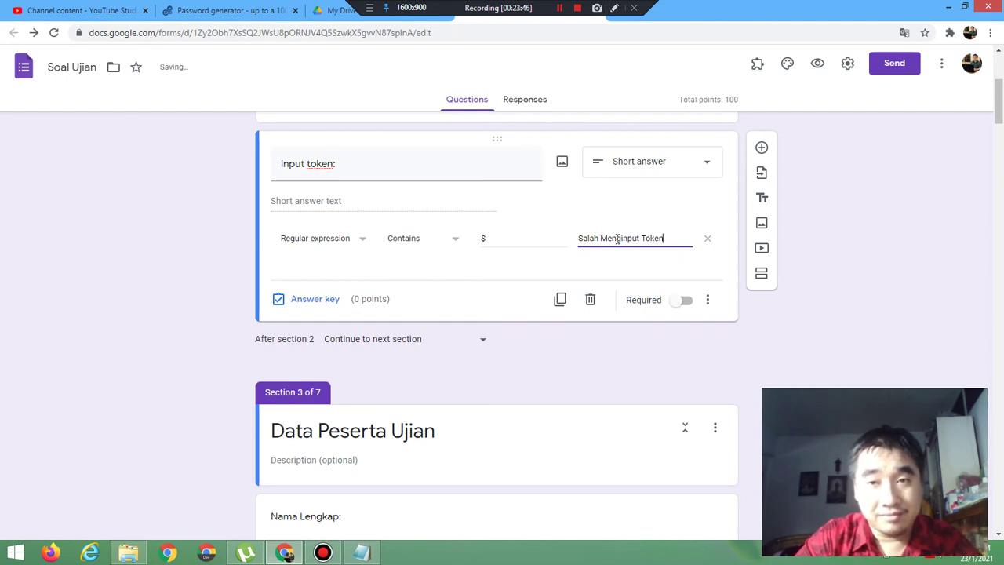
pyautogui.click(819, 64)
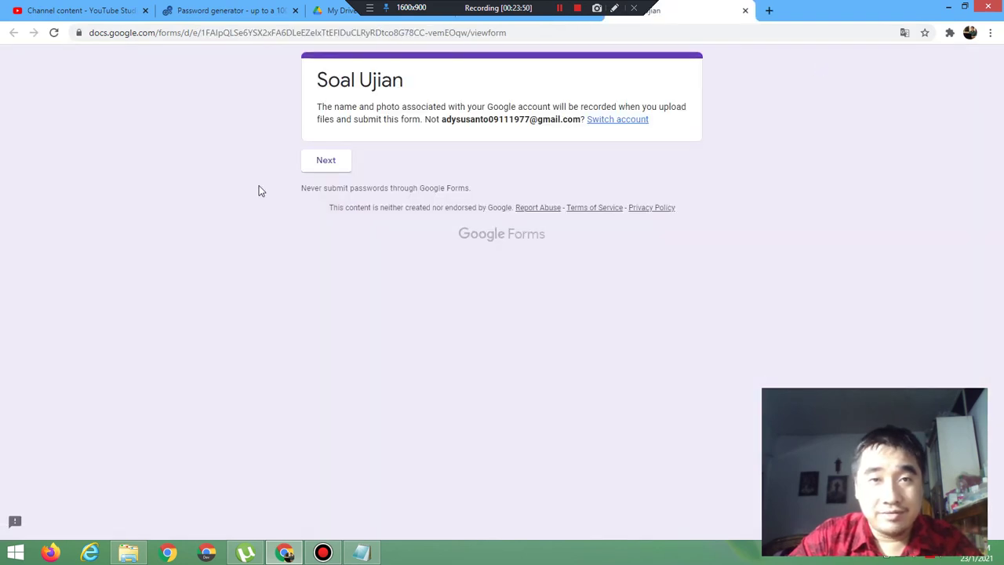
pyautogui.click(344, 162)
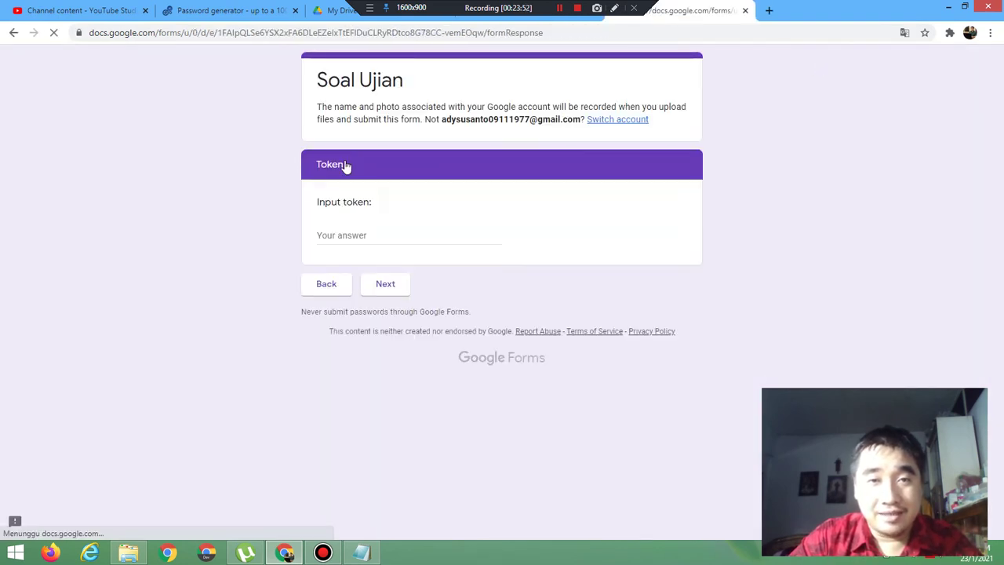
pyautogui.click(364, 234)
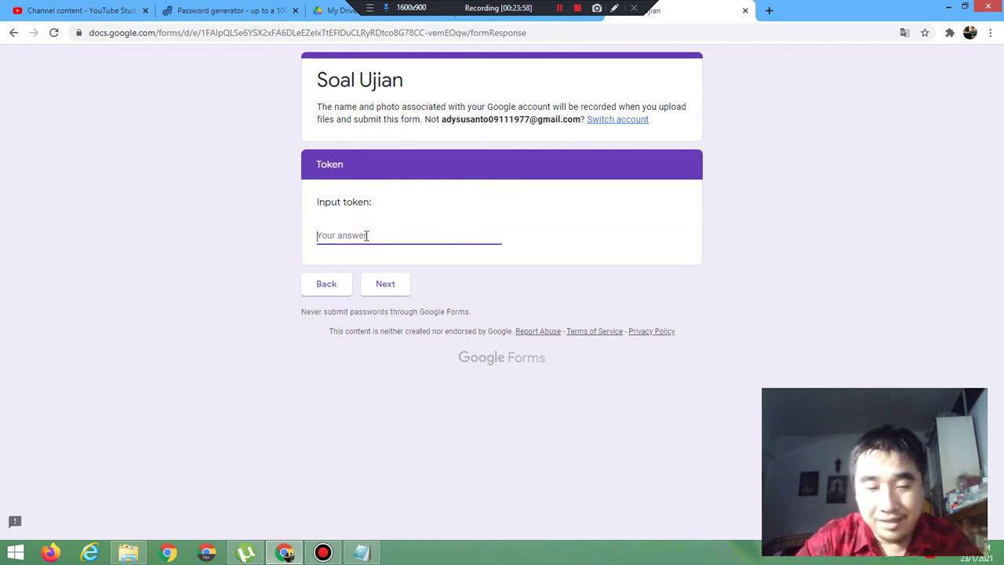
pyautogui.write('A')
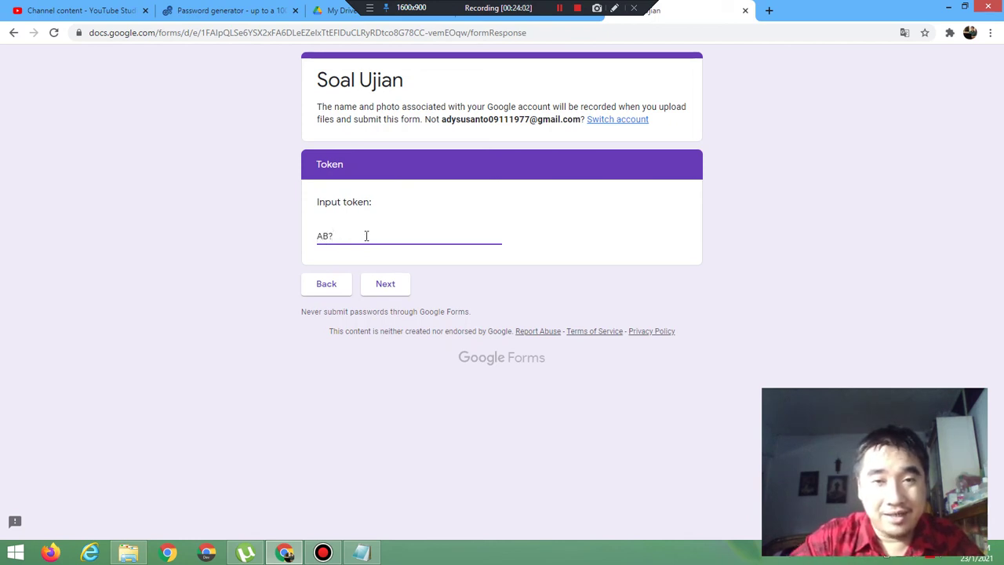
pyautogui.click(385, 290)
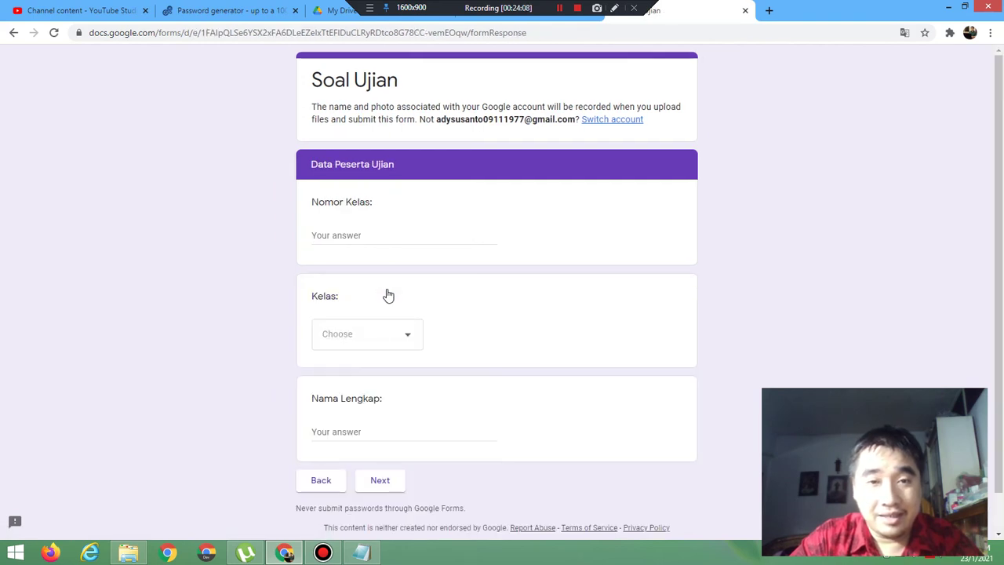
pyautogui.click(746, 12)
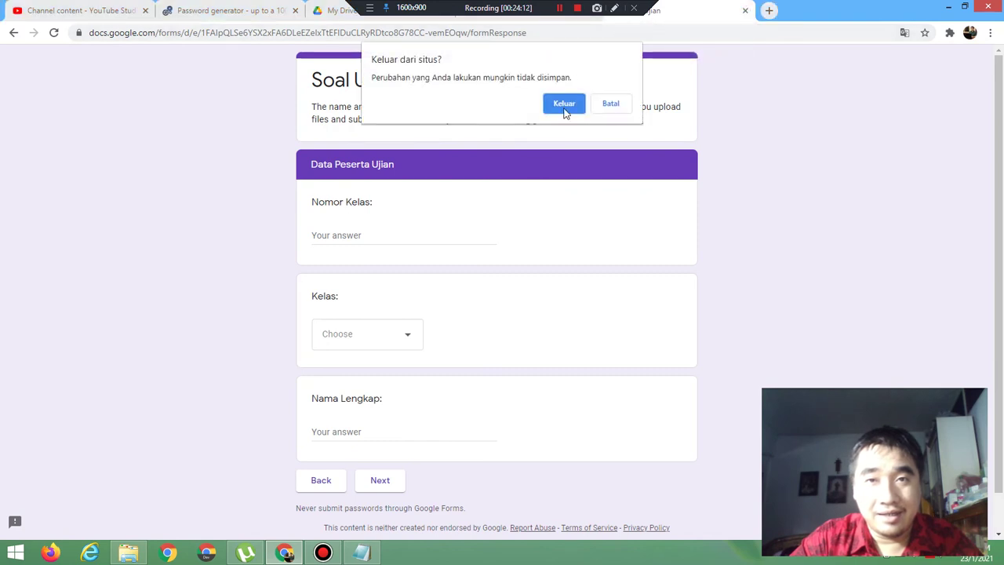
pyautogui.click(564, 104)
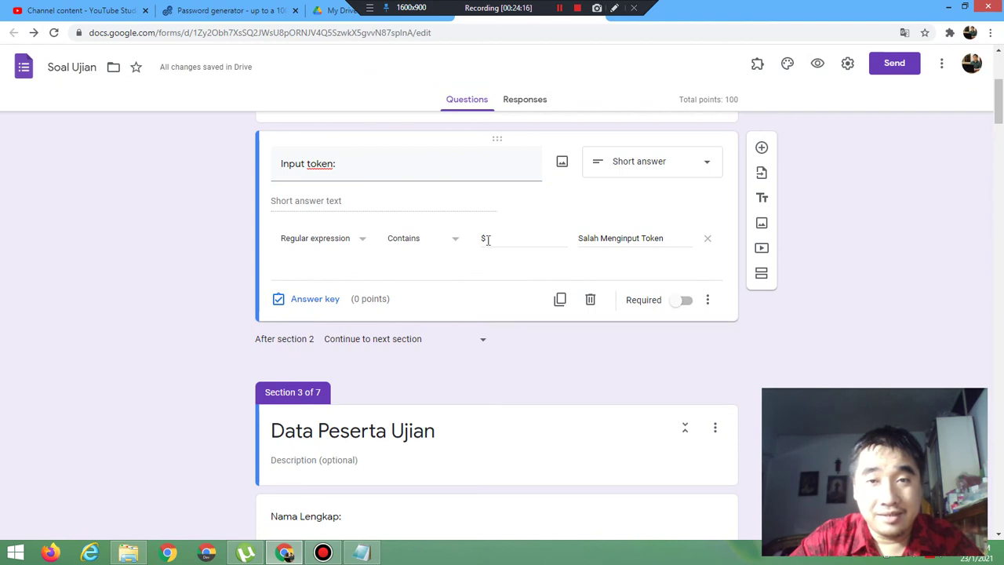
# Step: Replace the Contains pattern $ with ADS and open a preview to test it
pyautogui.click(486, 240)
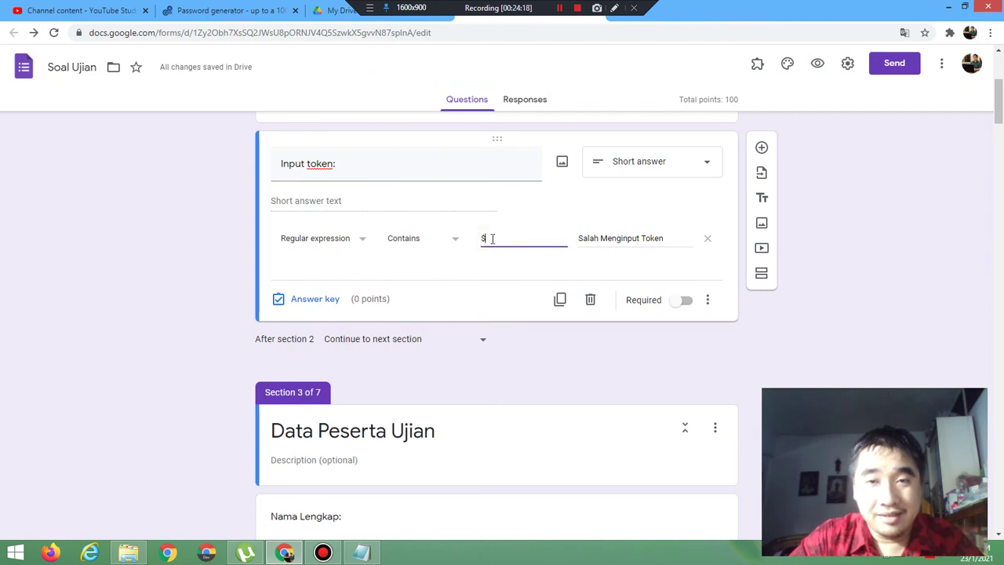
pyautogui.press('BackSpace')
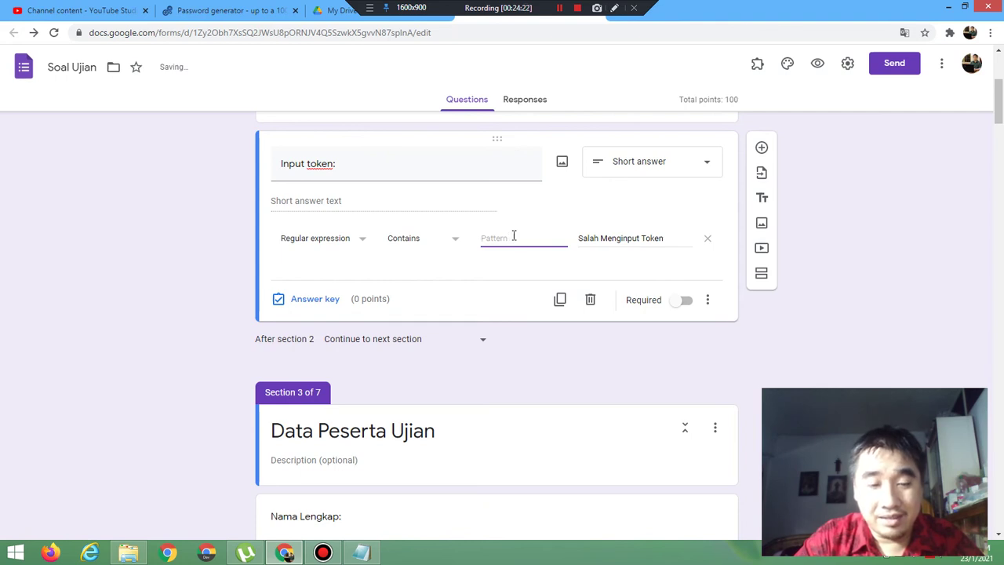
pyautogui.write('ADS')
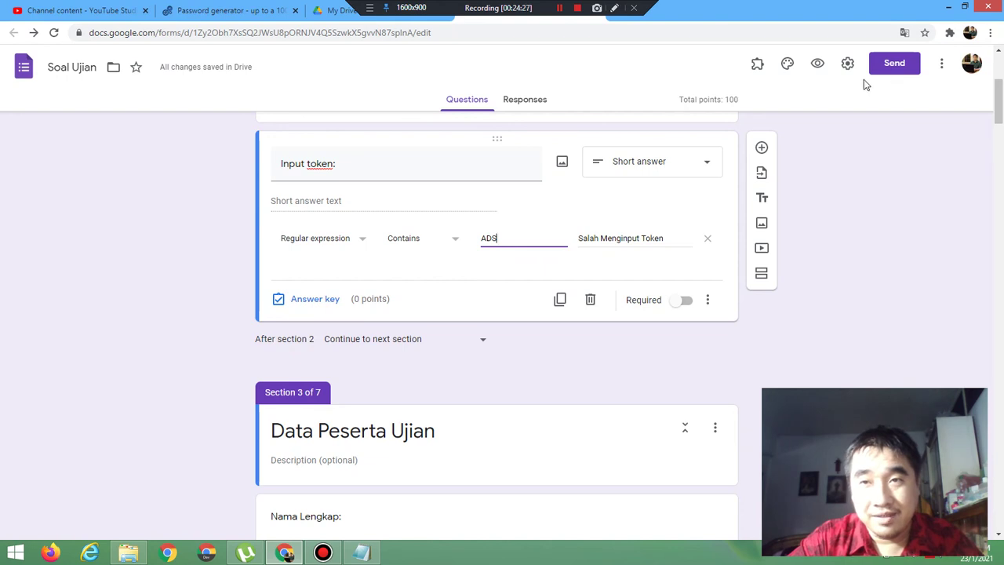
pyautogui.click(817, 65)
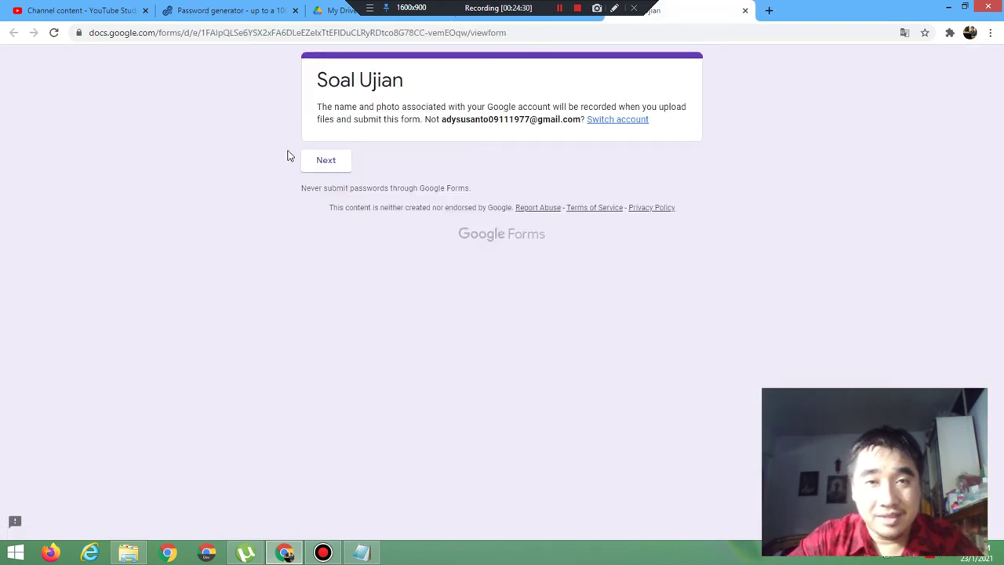
# Step: In the preview, try tokens AD and AD$ against the Contains ADS rule
pyautogui.click(318, 161)
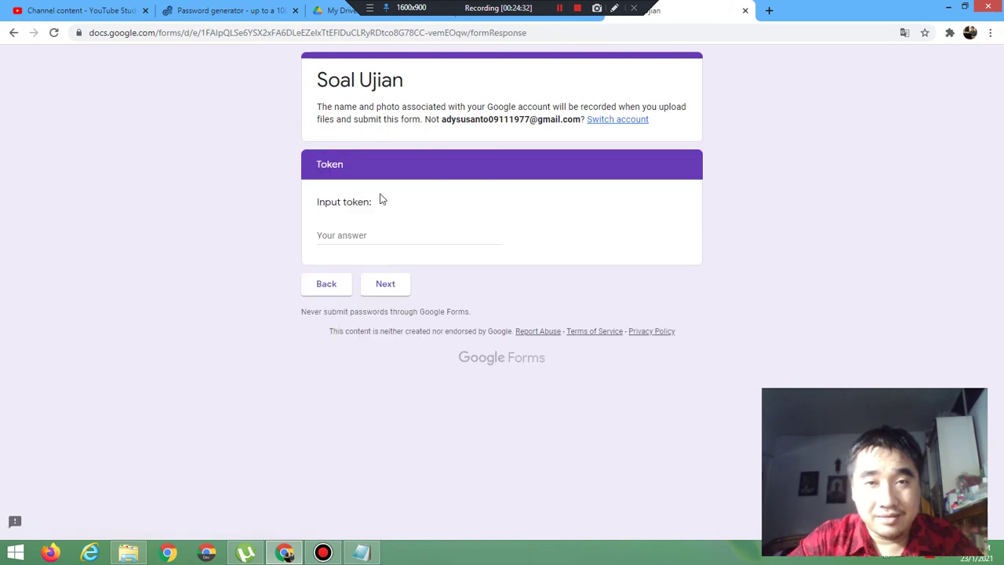
pyautogui.click(372, 231)
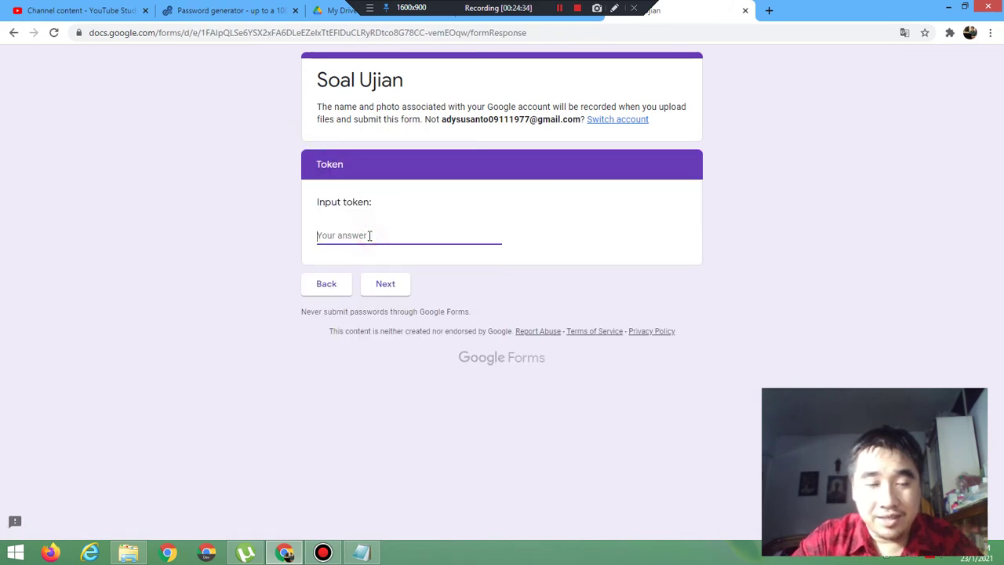
pyautogui.write('AD')
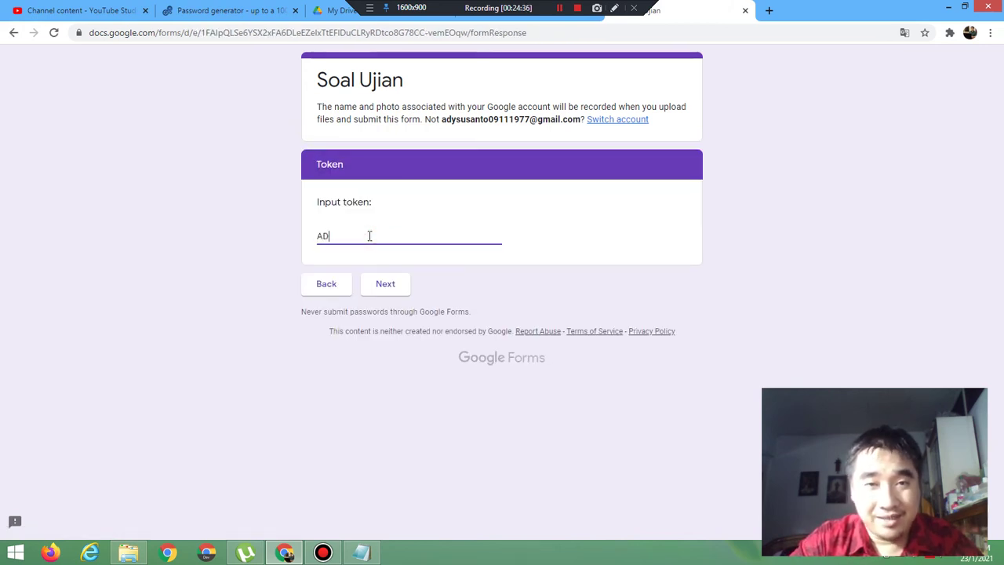
pyautogui.click(387, 285)
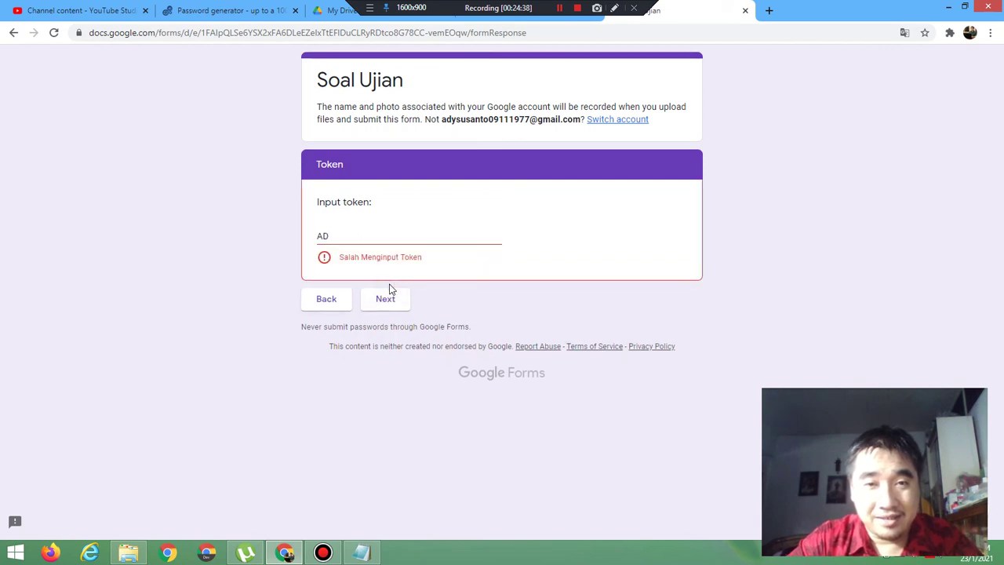
pyautogui.click(354, 236)
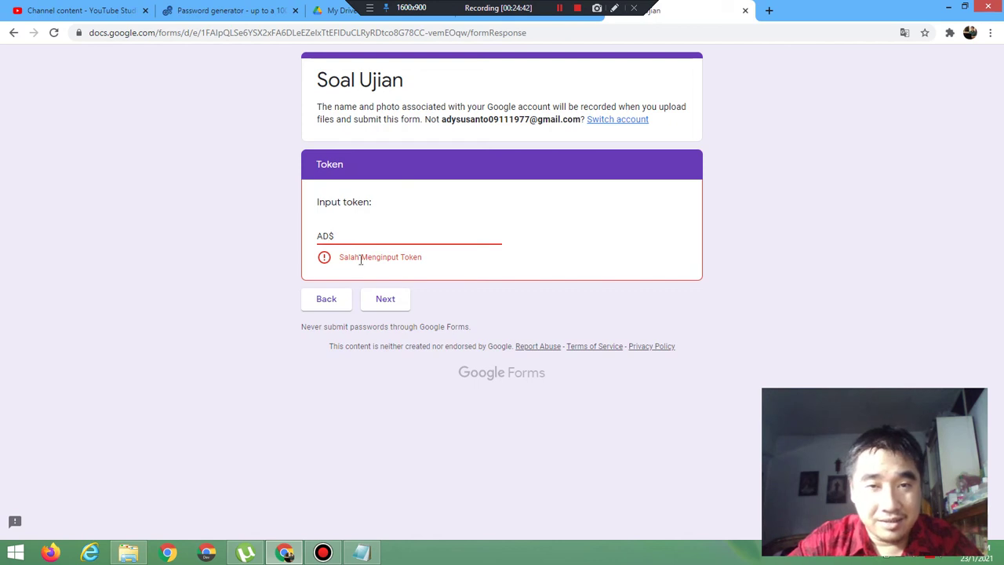
pyautogui.click(390, 307)
# Step: Retry with AD? (rejected) and ADS (accepted), then leave the preview for the editor
pyautogui.click(355, 238)
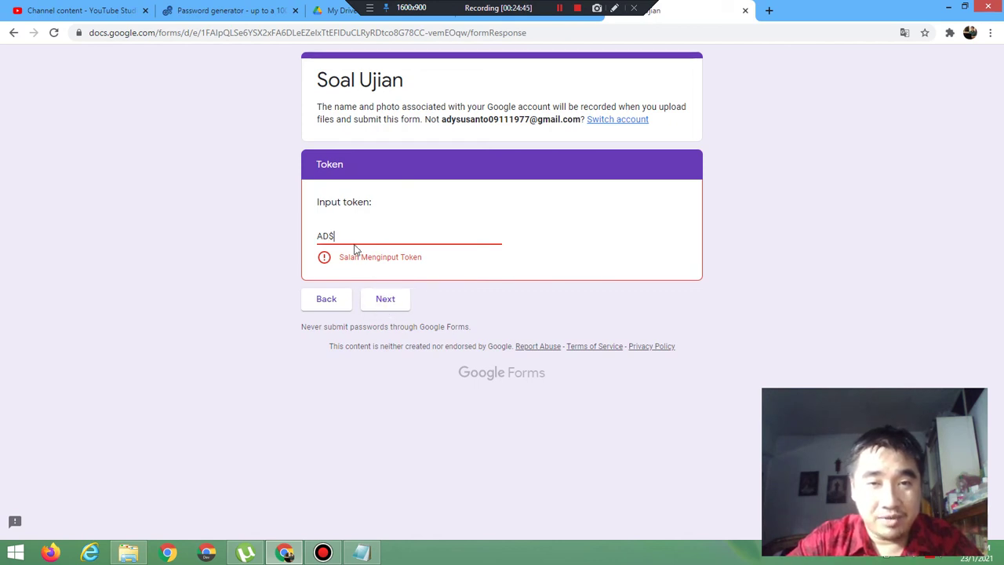
pyautogui.write('?')
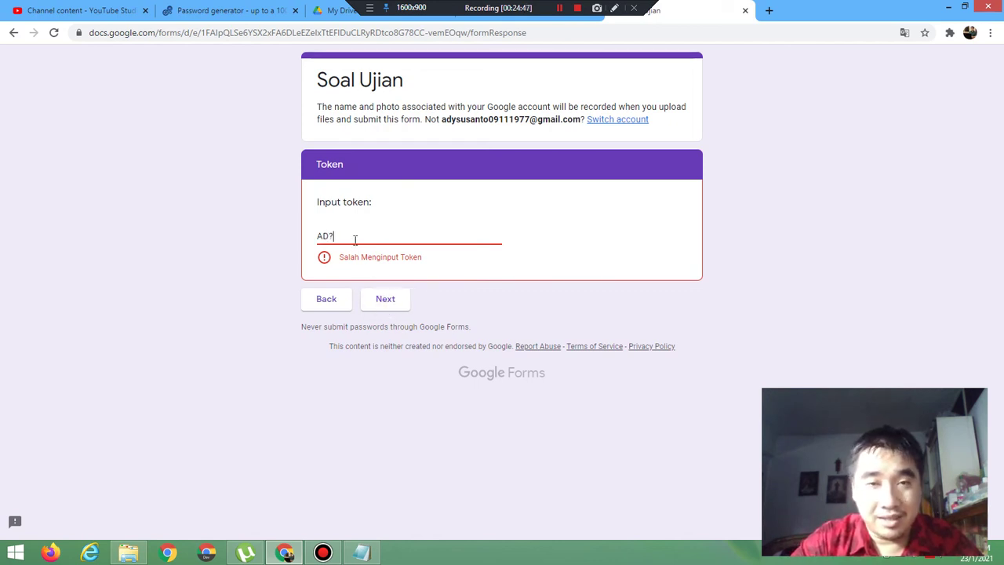
pyautogui.click(392, 303)
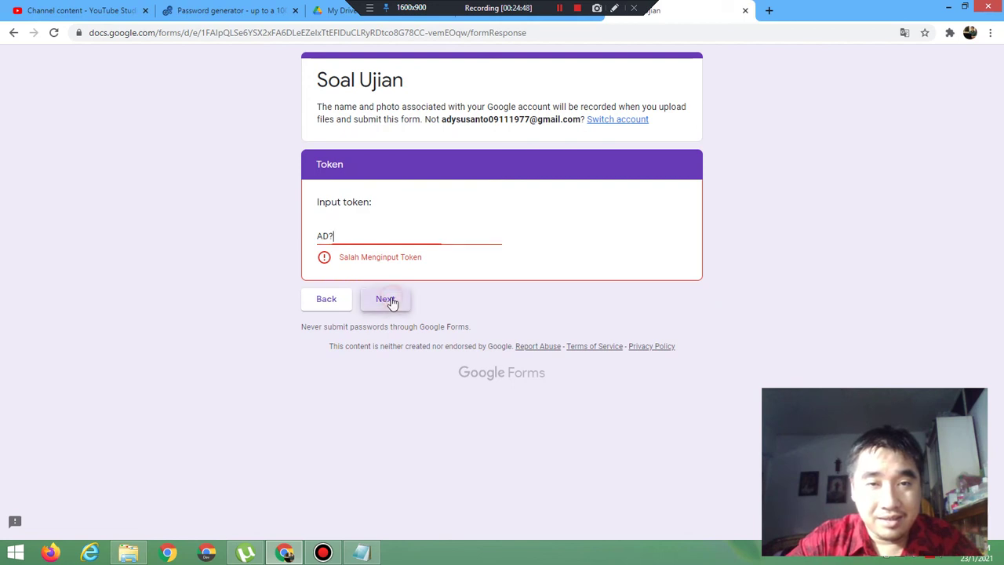
pyautogui.click(347, 235)
pyautogui.write('S')
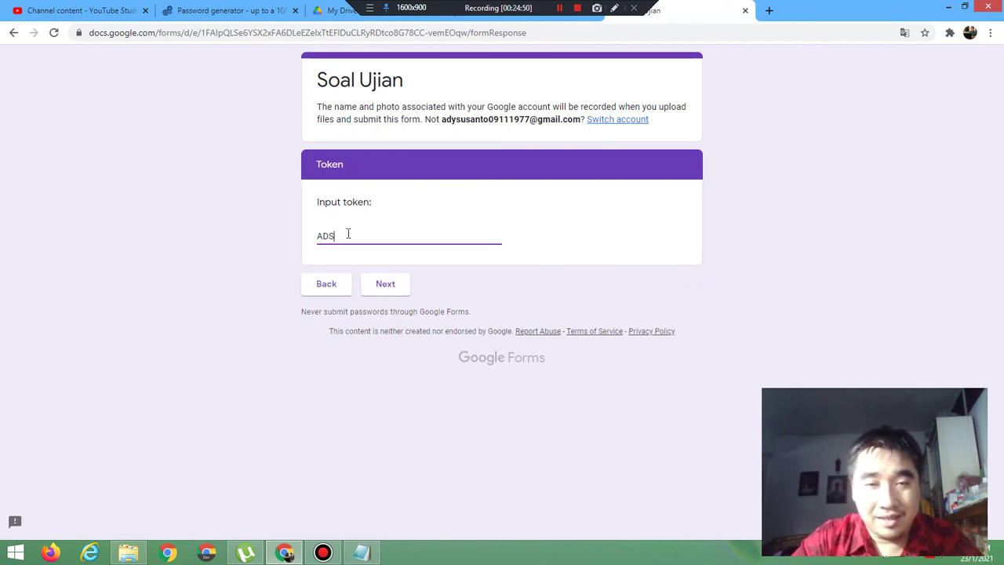
pyautogui.click(376, 288)
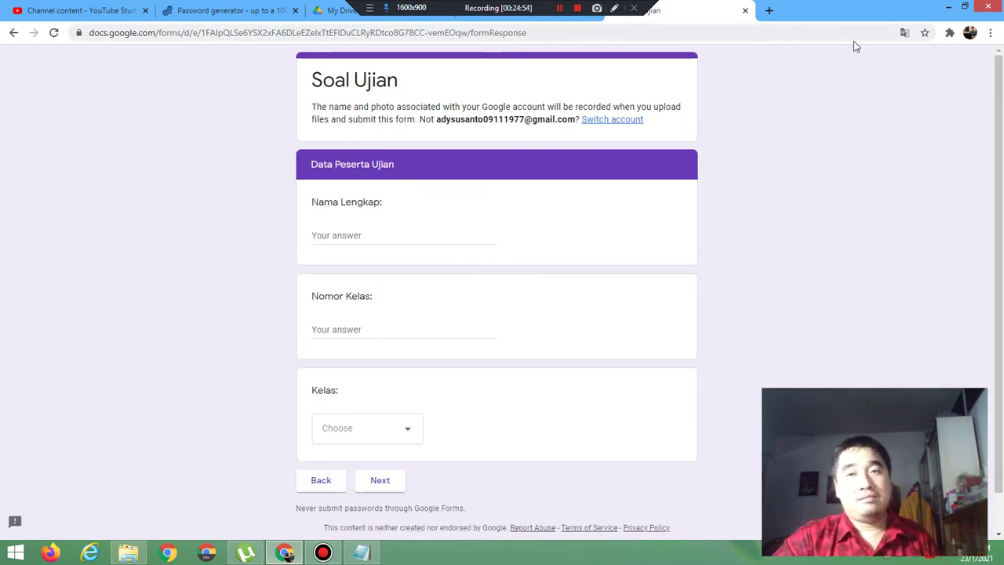
pyautogui.click(745, 11)
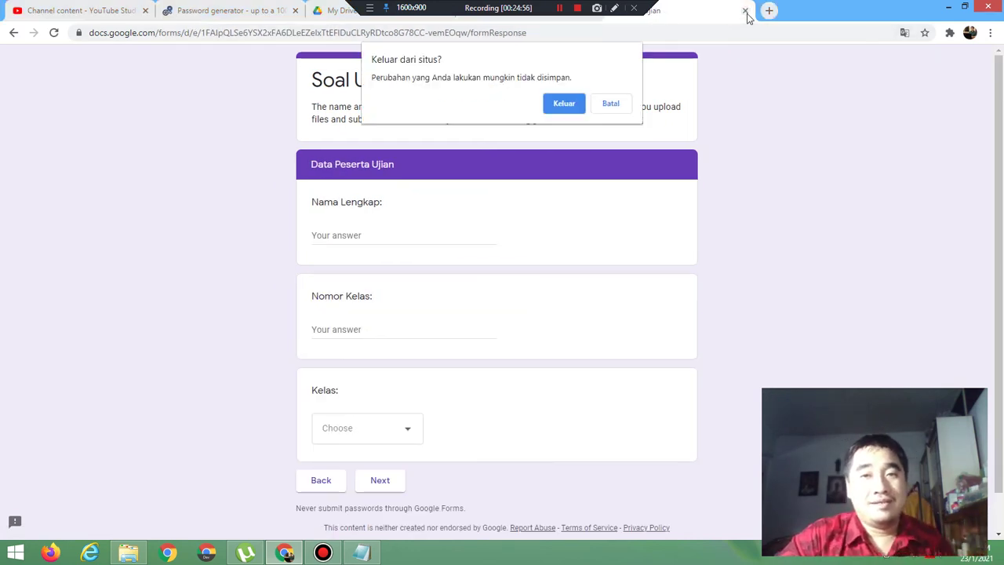
pyautogui.click(557, 105)
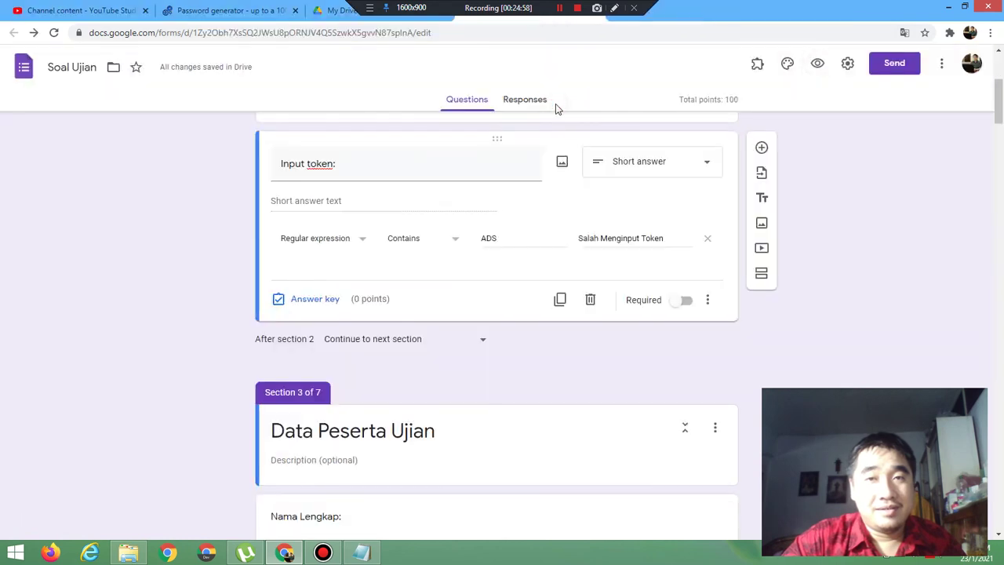
# Step: Change the Contains pattern from ADS to 123 and open a preview
pyautogui.click(515, 239)
pyautogui.press('BackSpace')
pyautogui.press('BackSpace')
pyautogui.press('BackSpace')
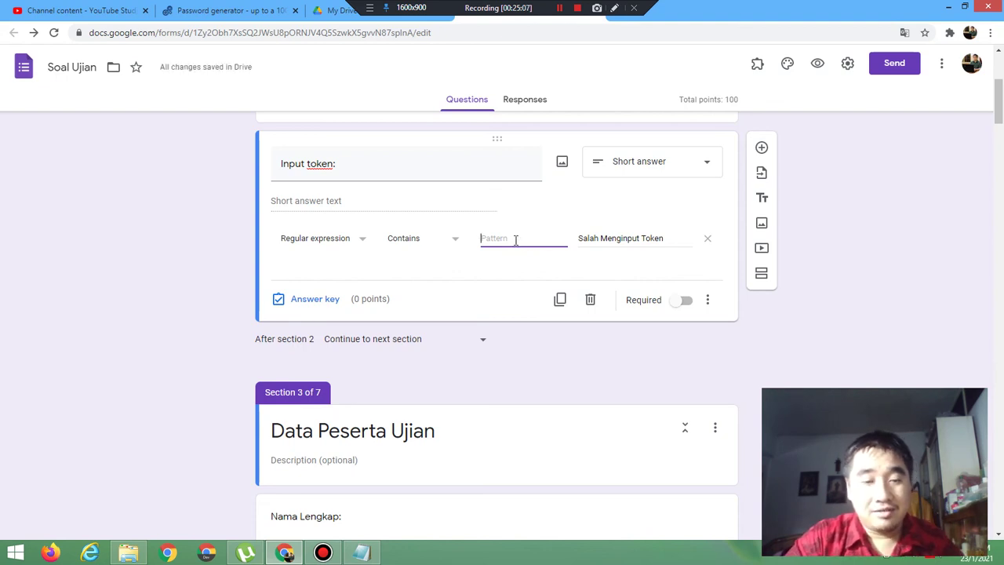
pyautogui.write('123')
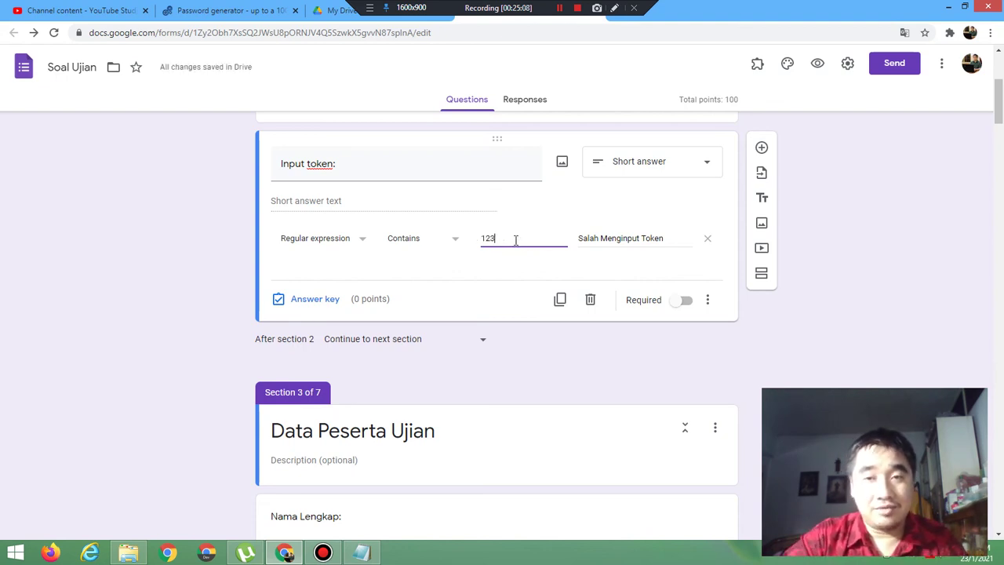
pyautogui.click(821, 66)
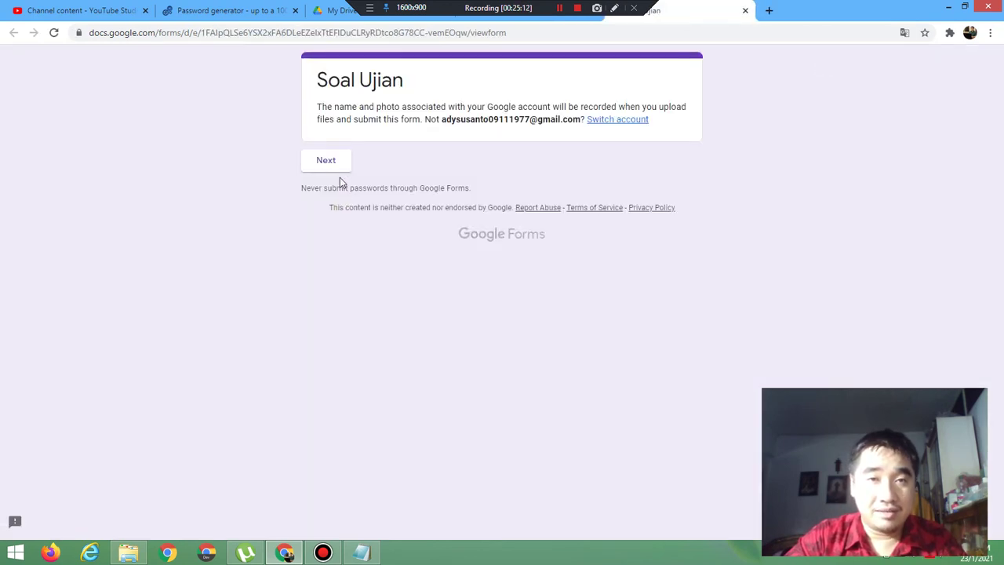
# Step: In the preview, submit tokens 45 and 12, both rejected with Salah Menginput Token
pyautogui.click(327, 162)
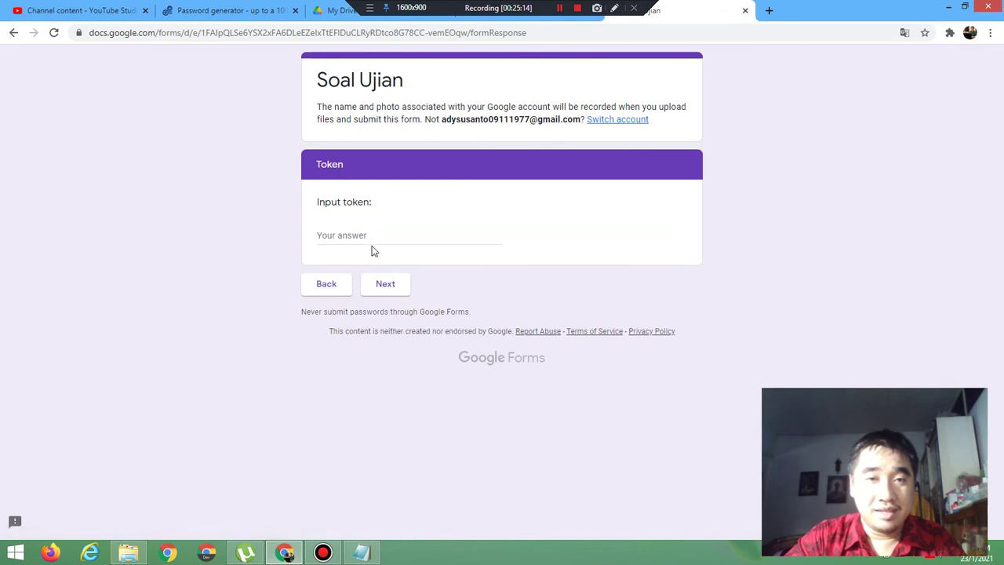
pyautogui.click(368, 238)
pyautogui.write('4')
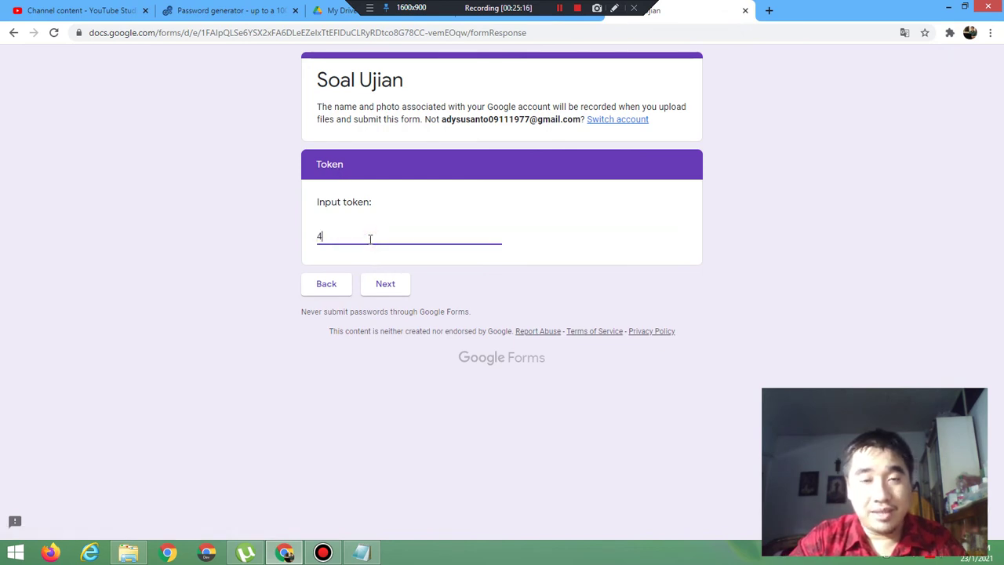
pyautogui.write('5')
pyautogui.click(382, 284)
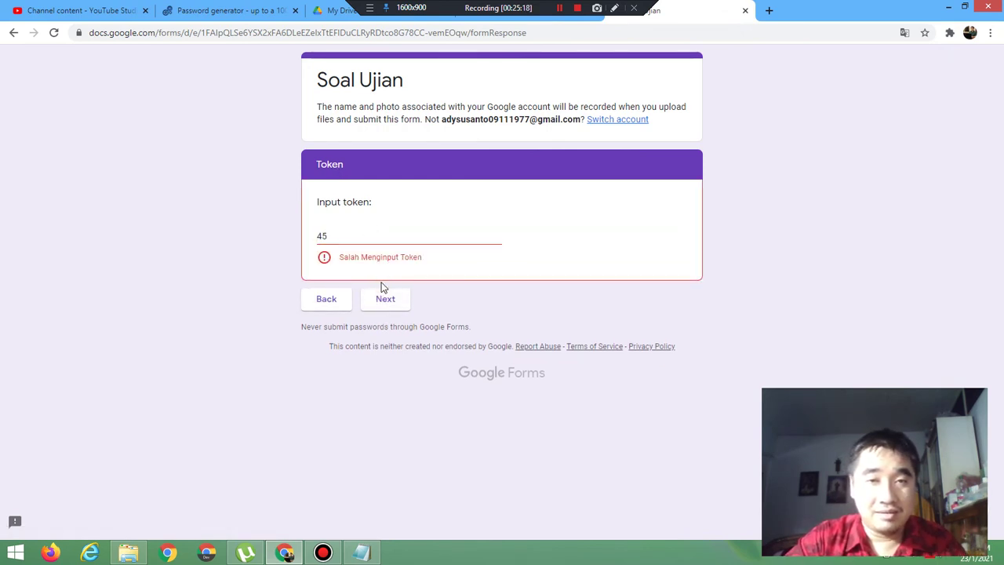
pyautogui.click(336, 234)
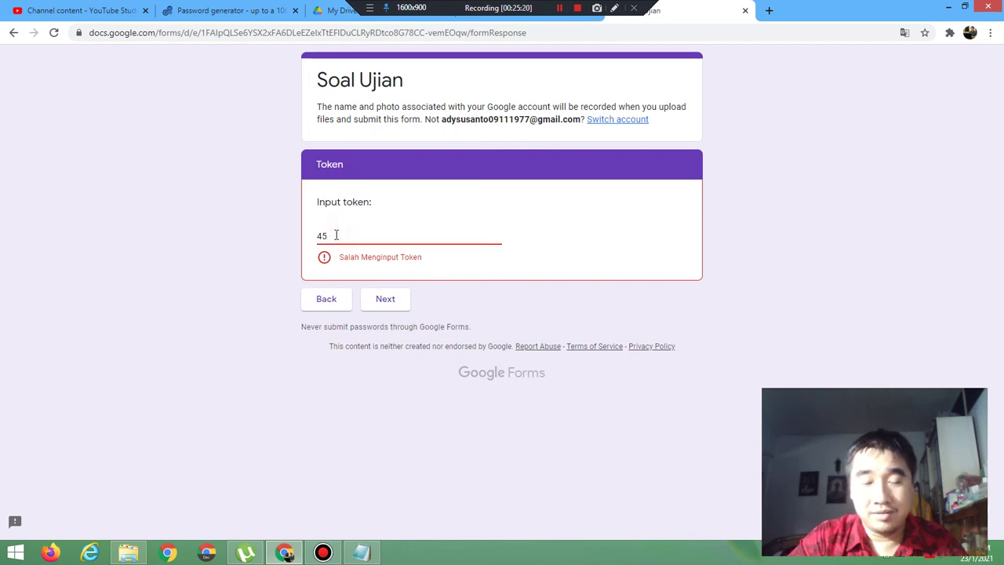
pyautogui.press('BackSpace')
pyautogui.press('BackSpace')
pyautogui.write('12')
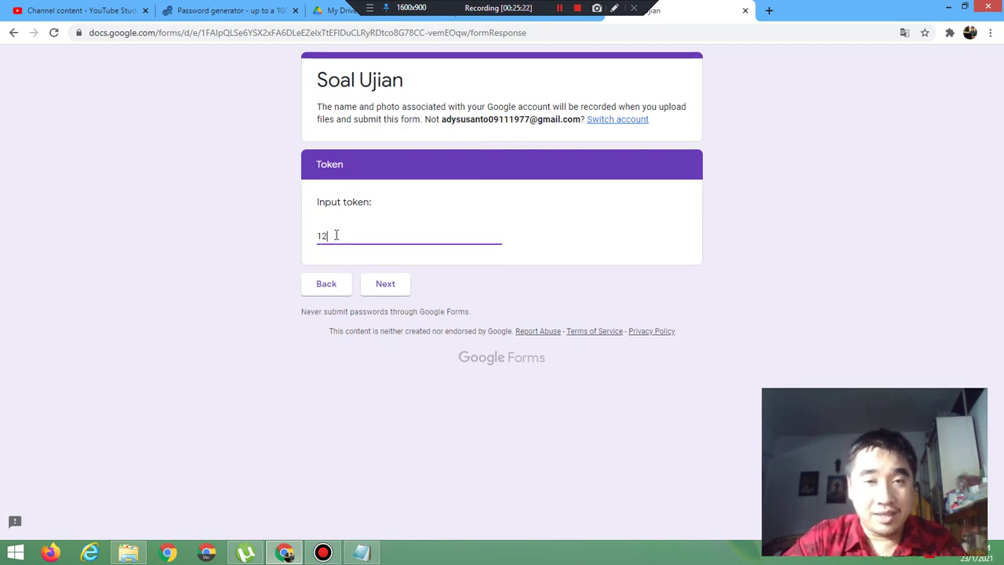
pyautogui.click(383, 285)
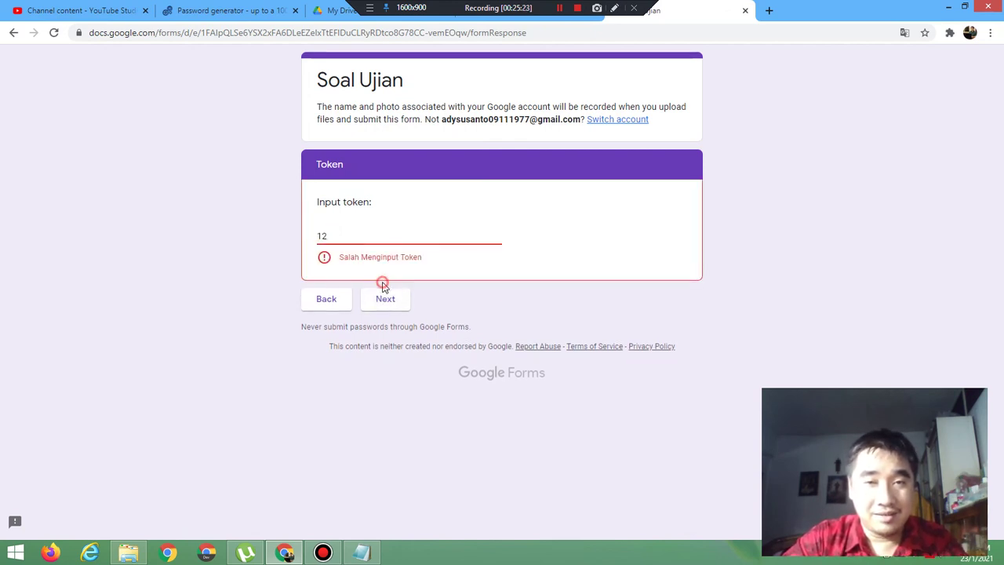
pyautogui.click(332, 235)
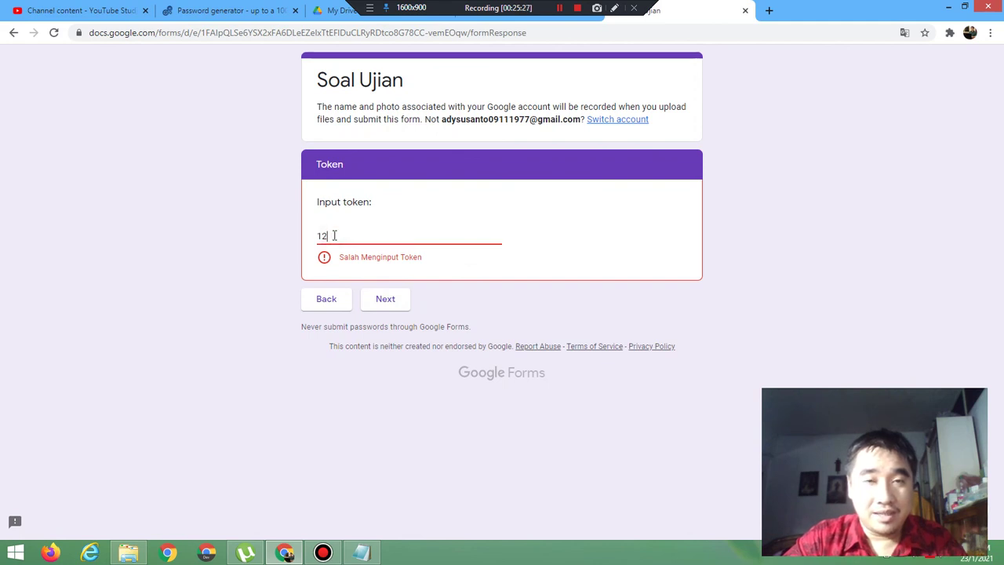
pyautogui.write('34')
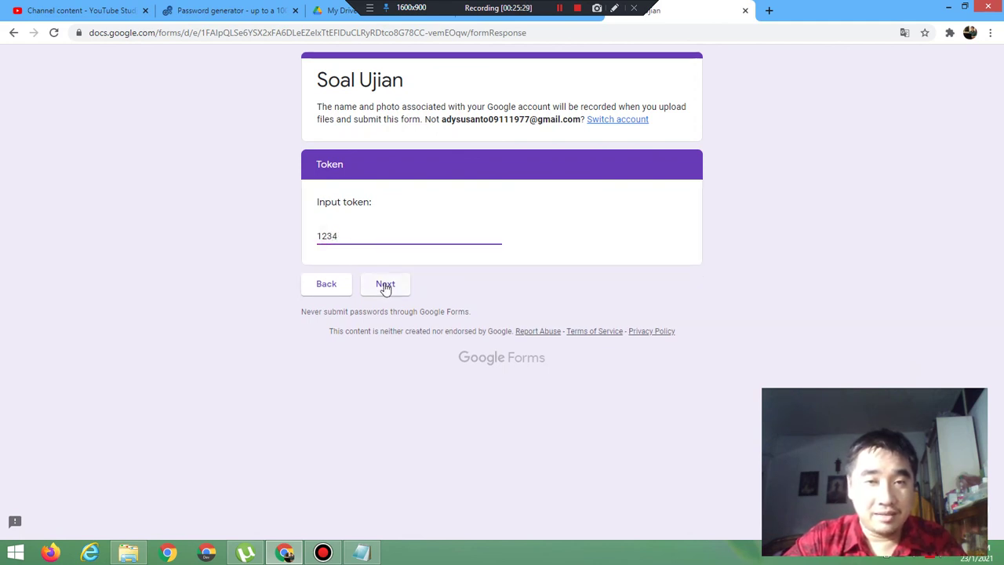
pyautogui.click(385, 285)
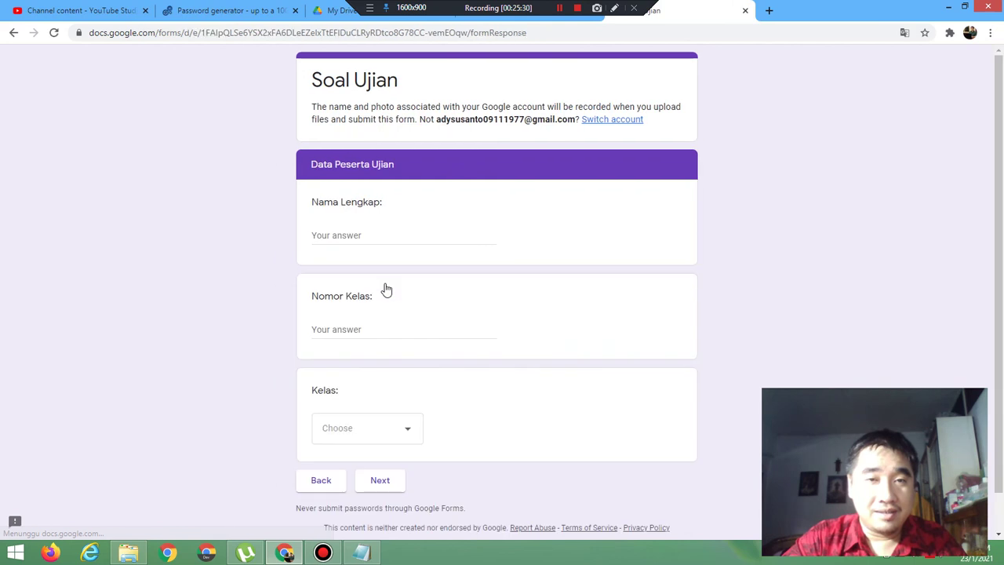
pyautogui.click(745, 10)
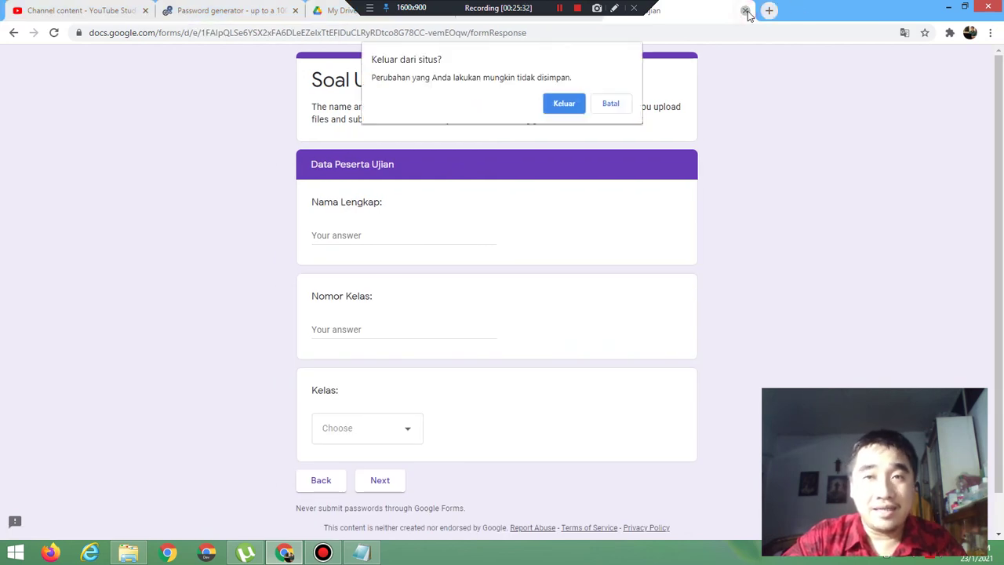
# Step: Back in the editor, change the pattern from 123 to ADS and preview again
pyautogui.click(564, 104)
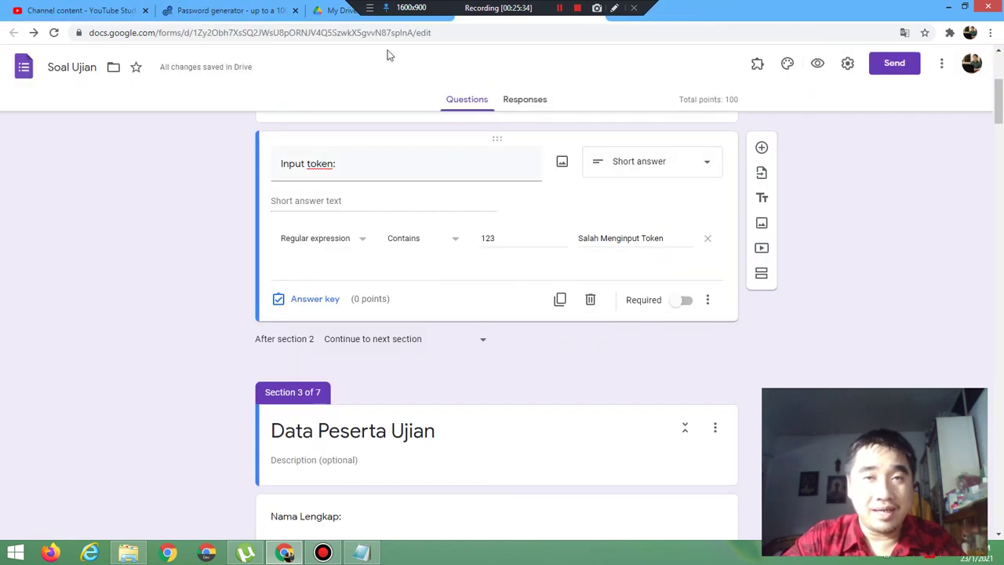
pyautogui.doubleClick(510, 237)
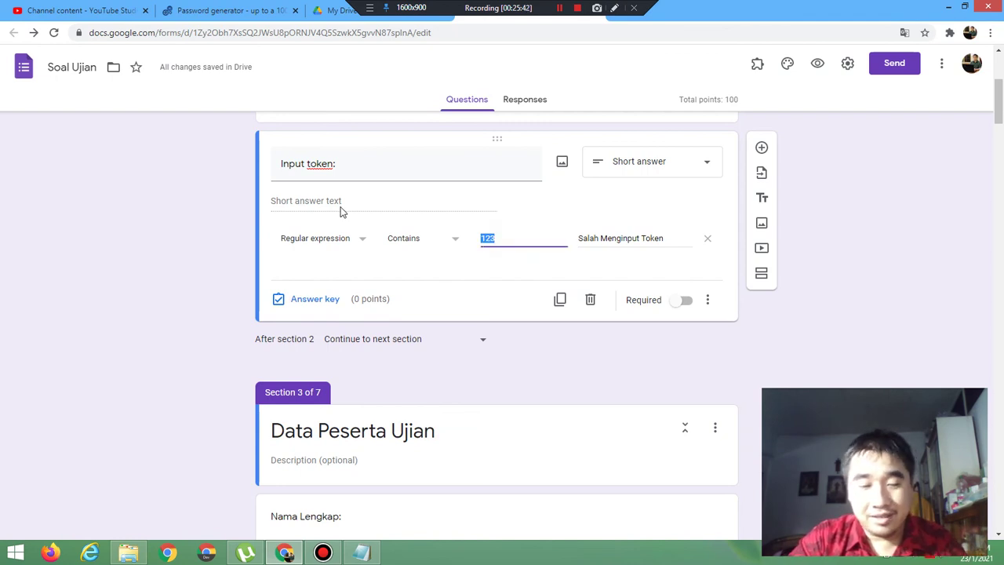
pyautogui.write('ADS')
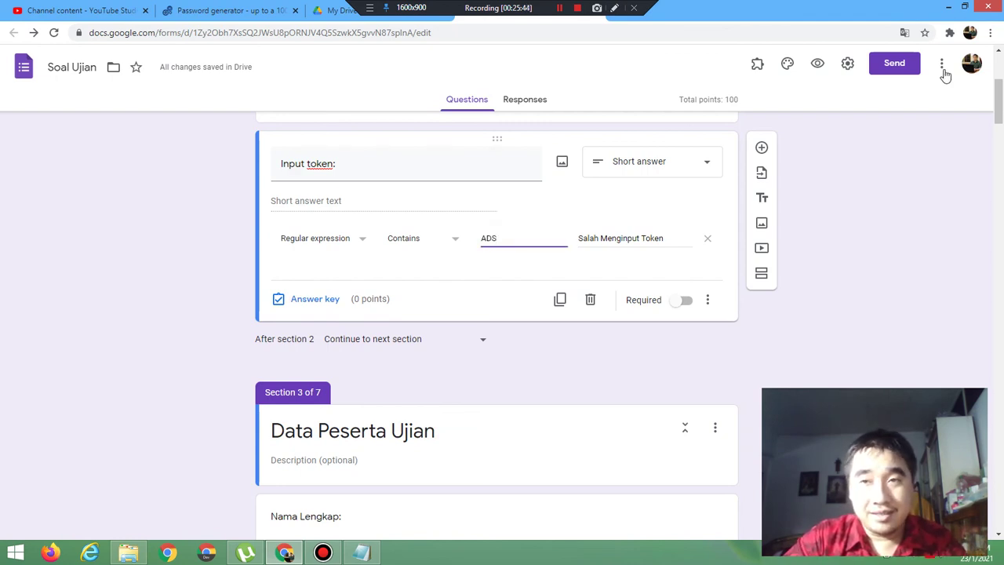
pyautogui.click(814, 65)
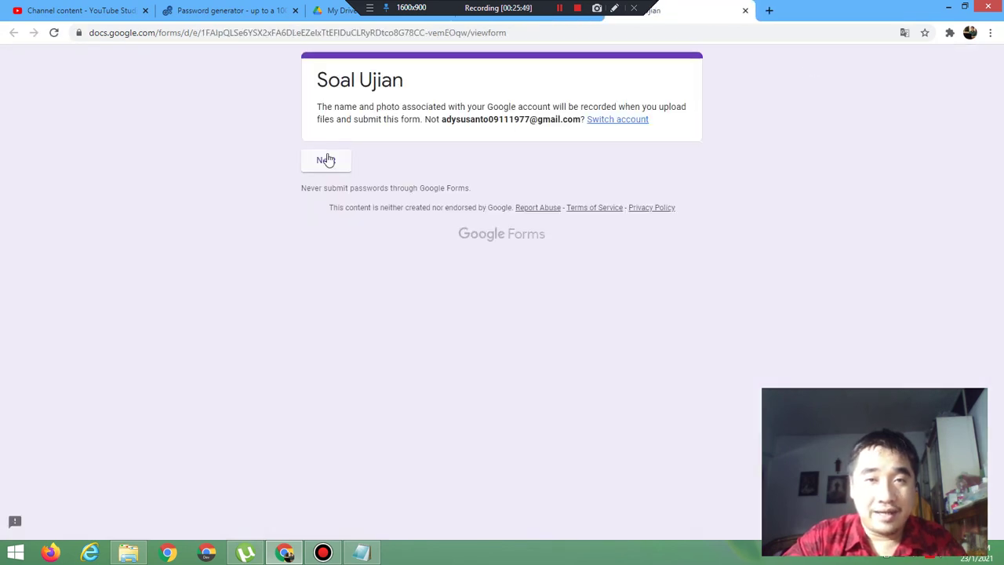
# Step: Submit token ADS in the preview, reach Data Peserta Ujian, then close the preview
pyautogui.click(327, 161)
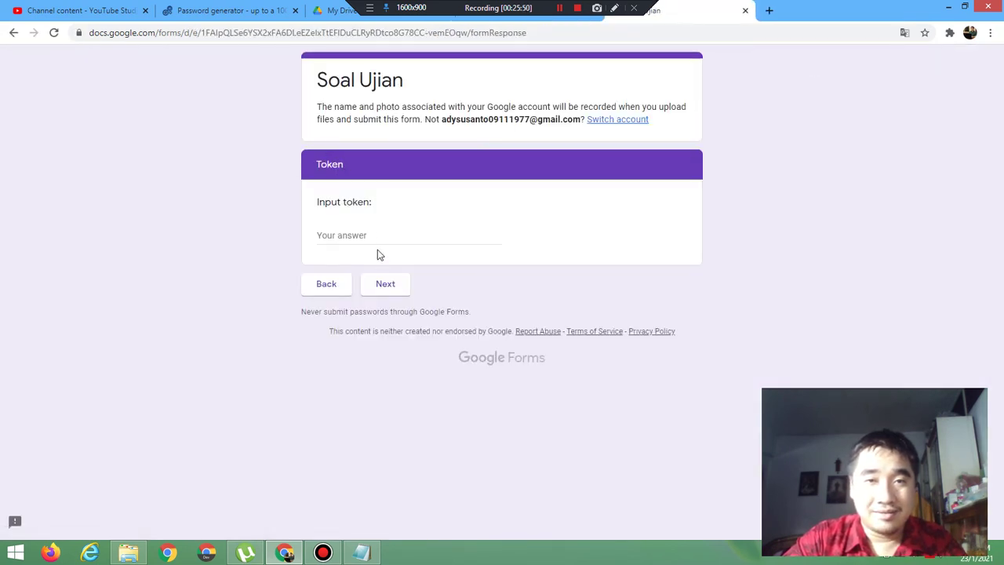
pyautogui.click(372, 235)
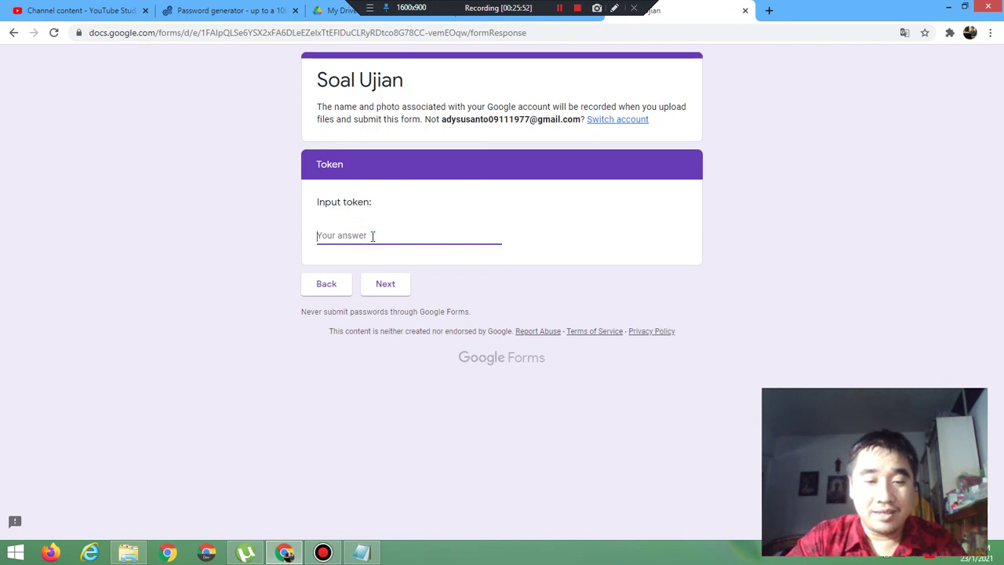
pyautogui.write('ADS*')
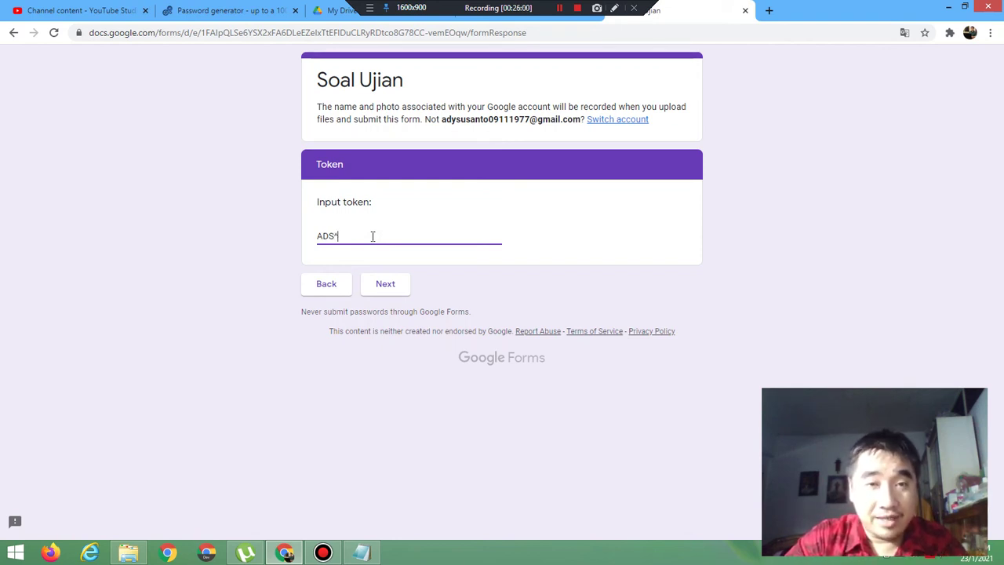
pyautogui.click(382, 290)
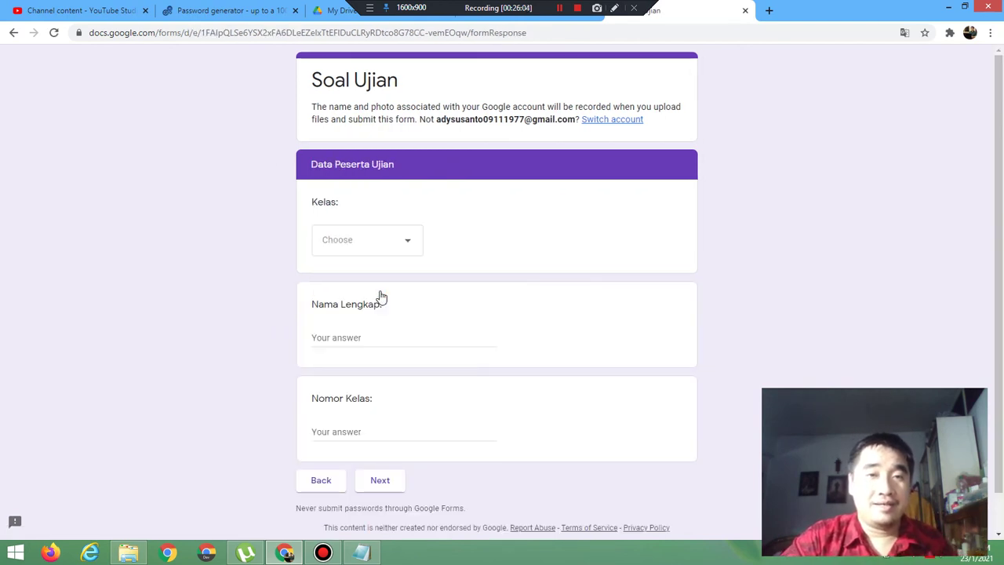
pyautogui.click(746, 13)
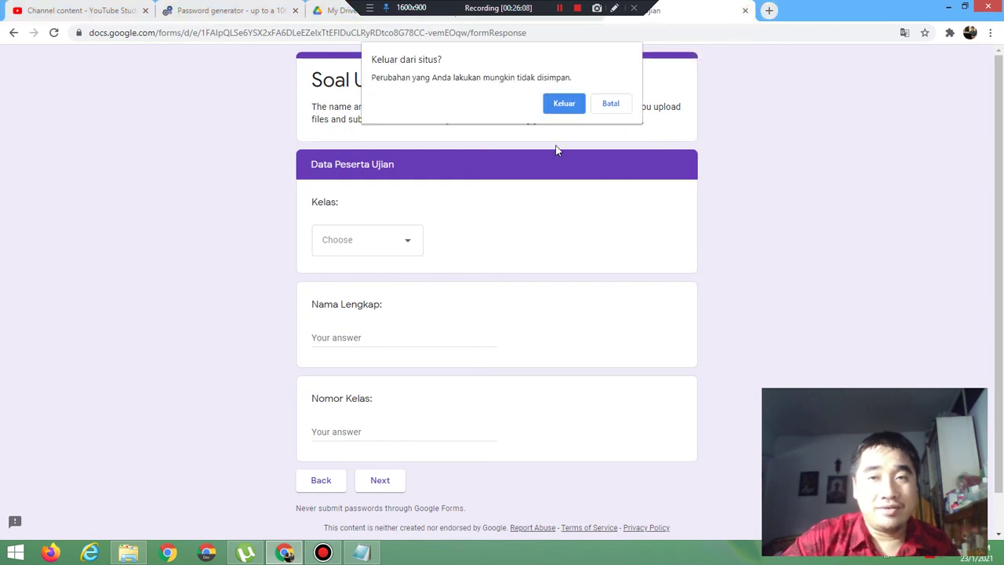
# Step: Switch the regex rule to Doesn't contain '123' with error text 'Salah Menginput Token'
pyautogui.click(562, 109)
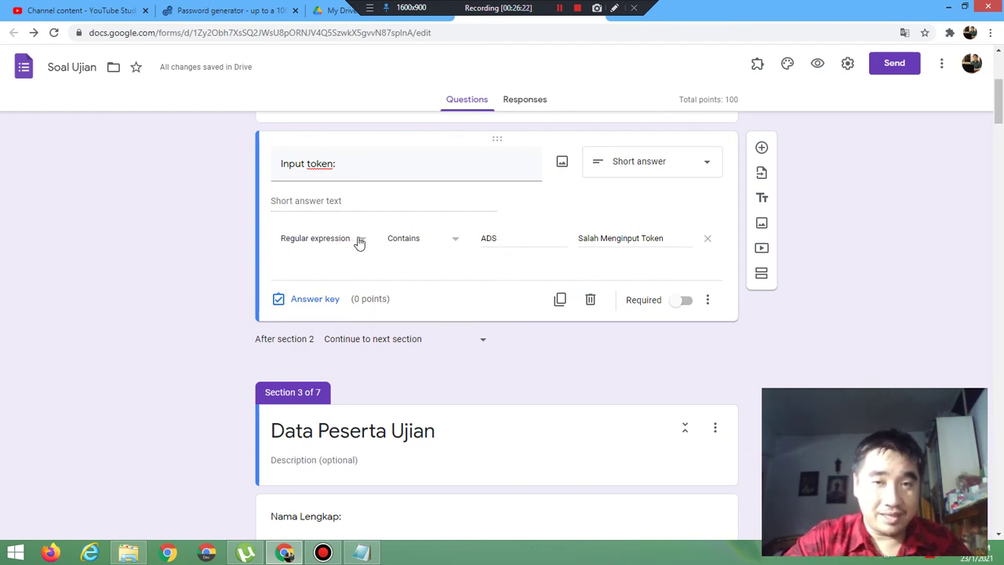
pyautogui.click(397, 240)
pyautogui.click(410, 274)
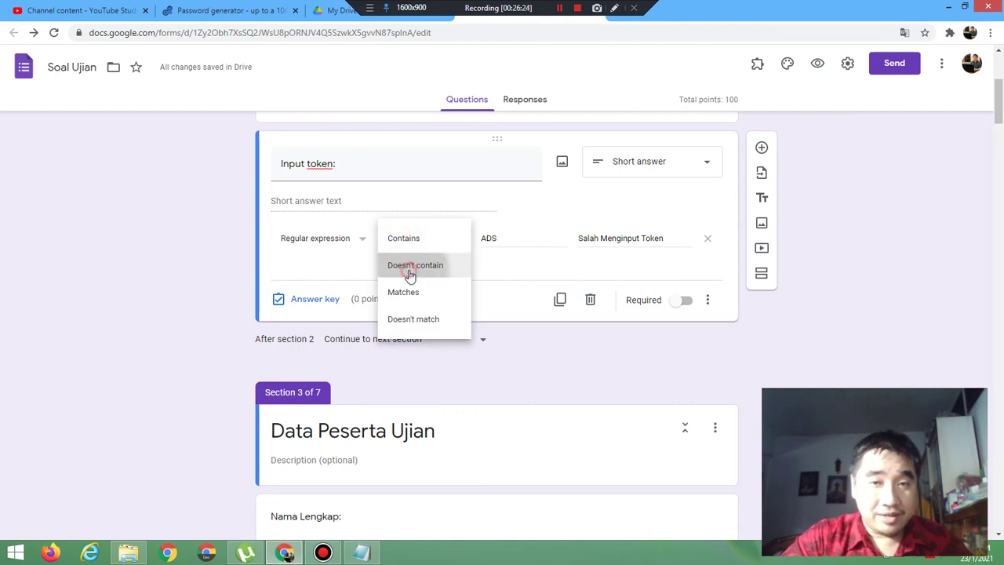
pyautogui.click(490, 238)
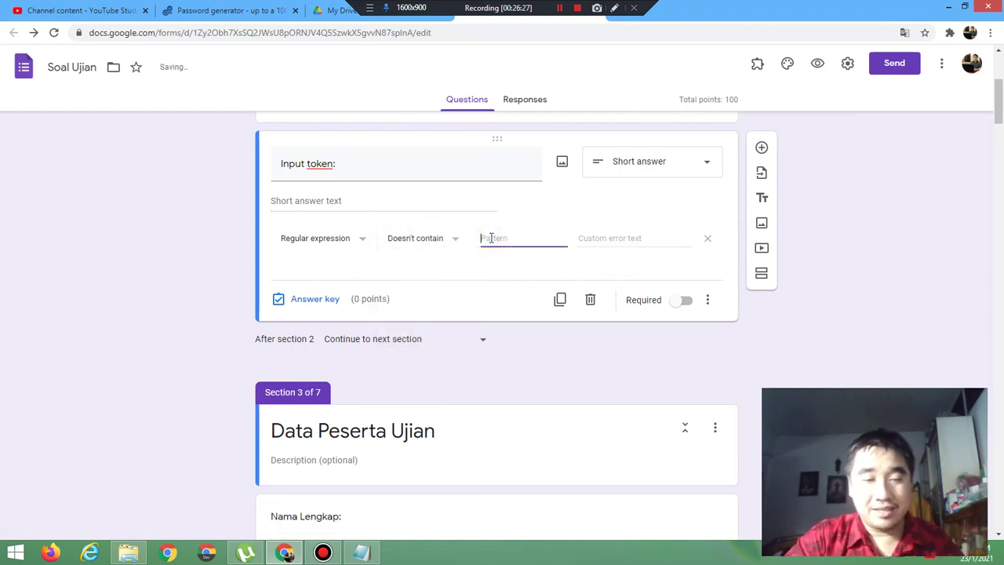
pyautogui.write('123')
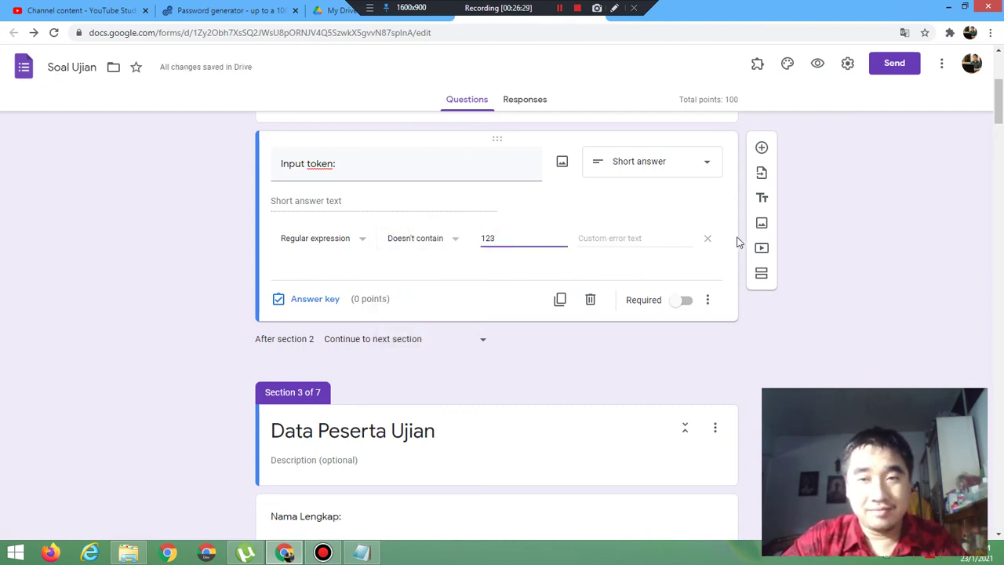
pyautogui.click(649, 233)
pyautogui.write('S')
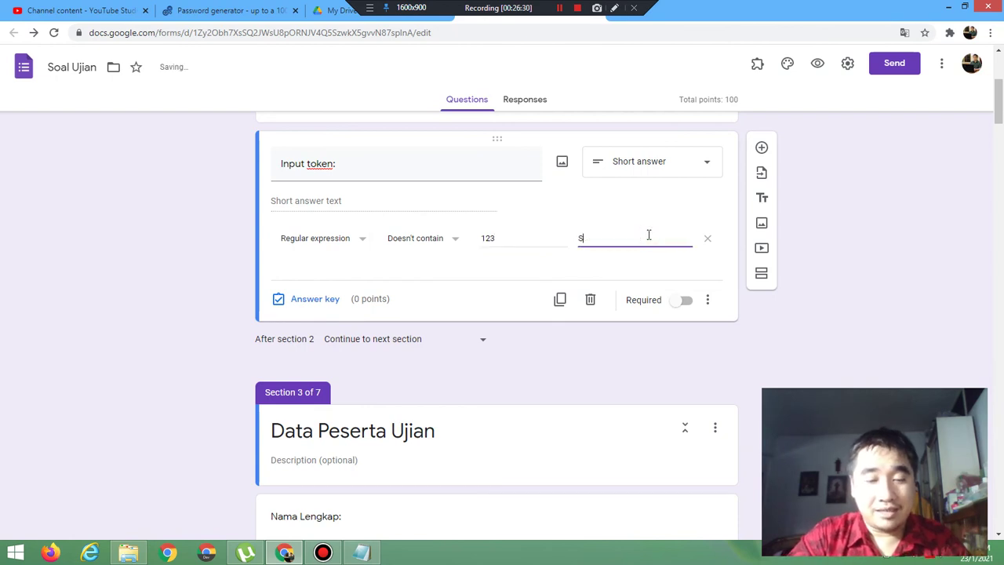
pyautogui.write('alah Menginp')
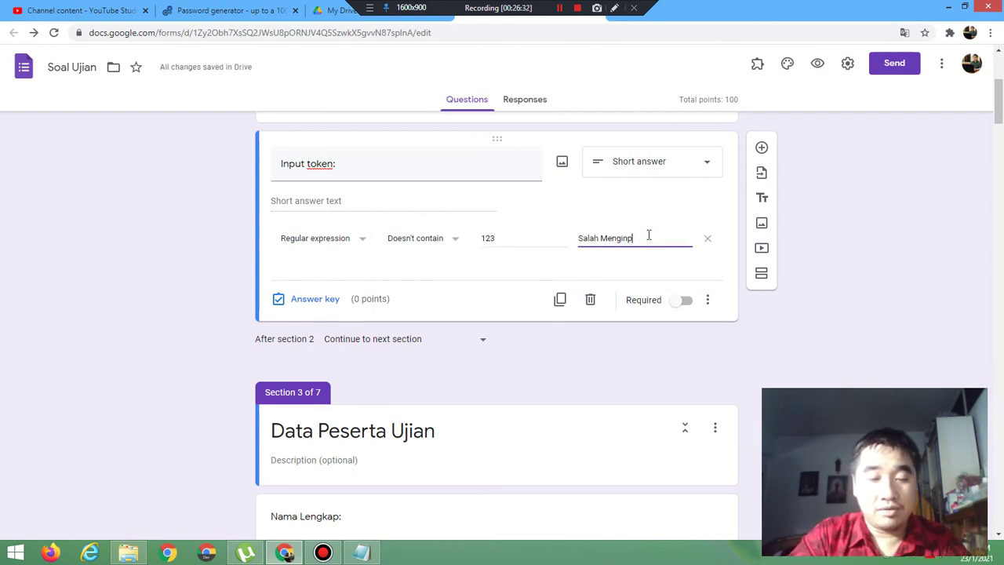
pyautogui.write('ut')
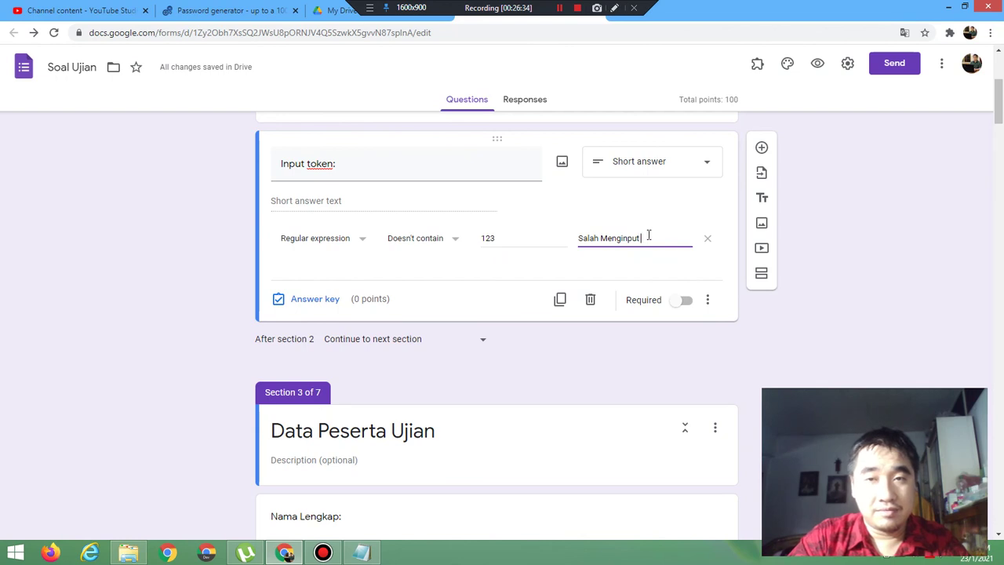
pyautogui.write(' T')
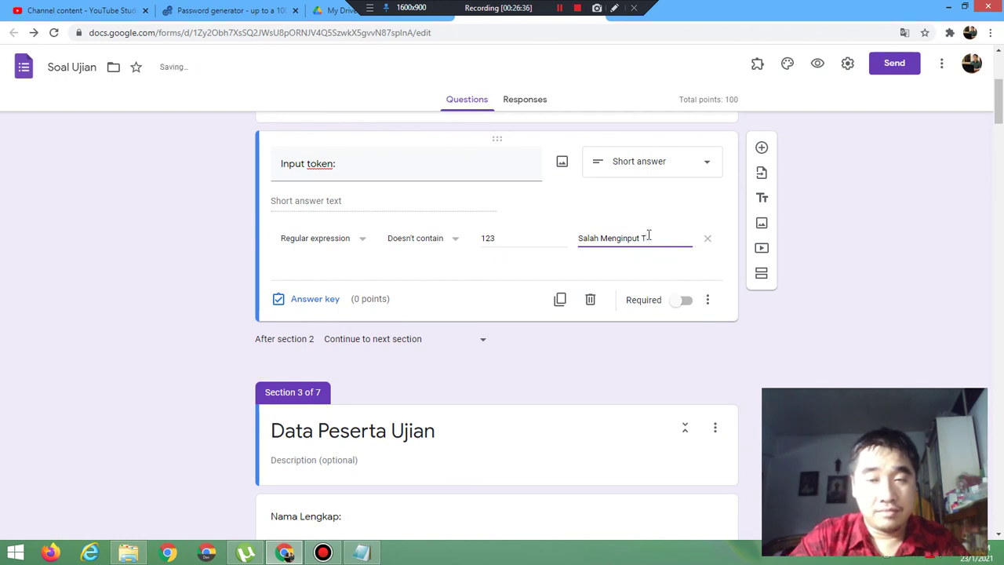
pyautogui.write('oken')
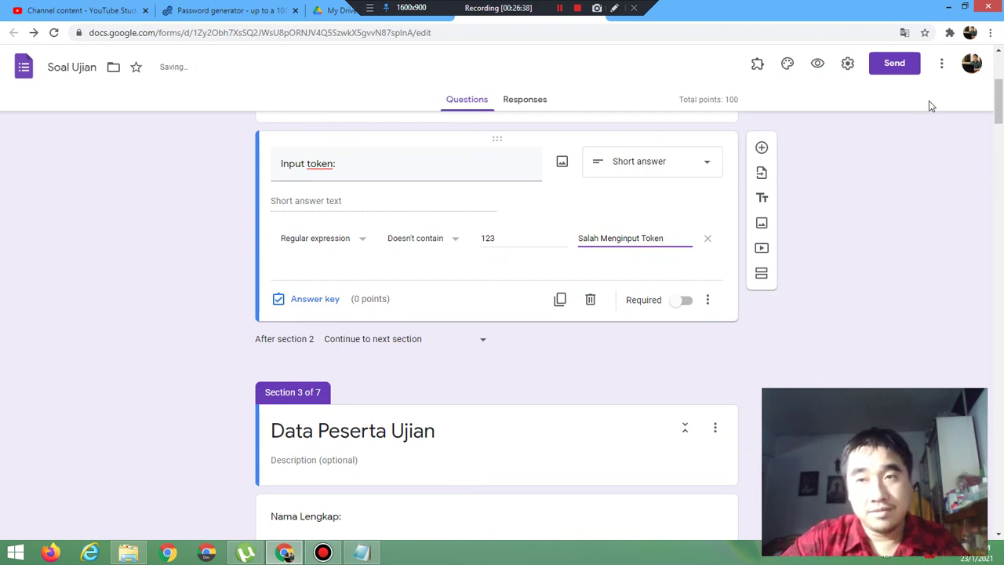
pyautogui.click(815, 64)
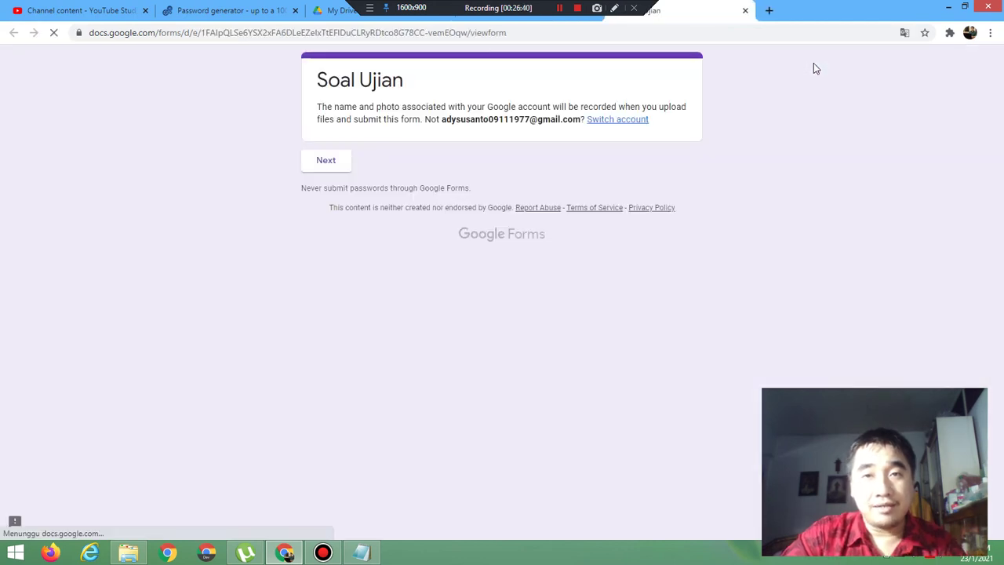
pyautogui.click(311, 162)
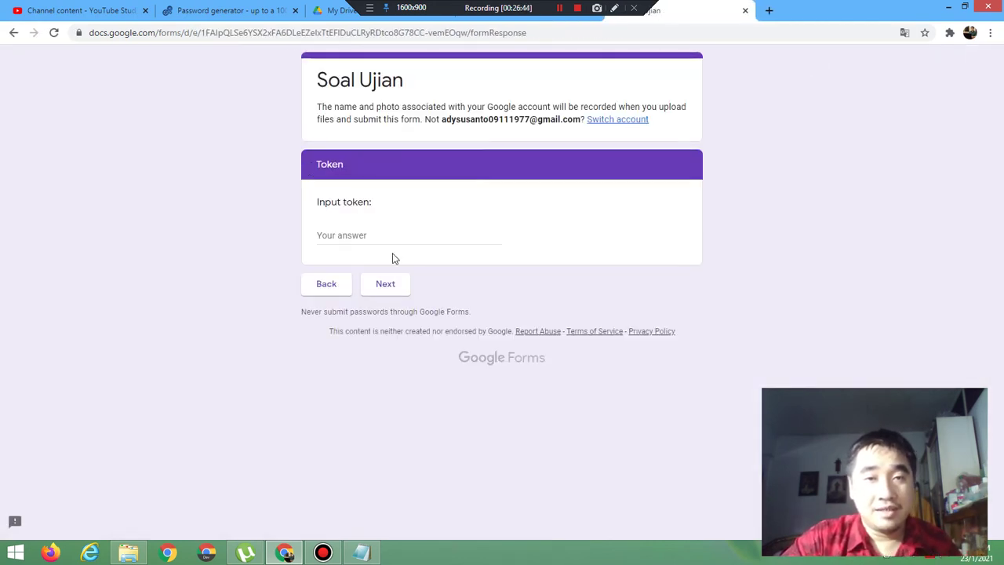
pyautogui.click(386, 235)
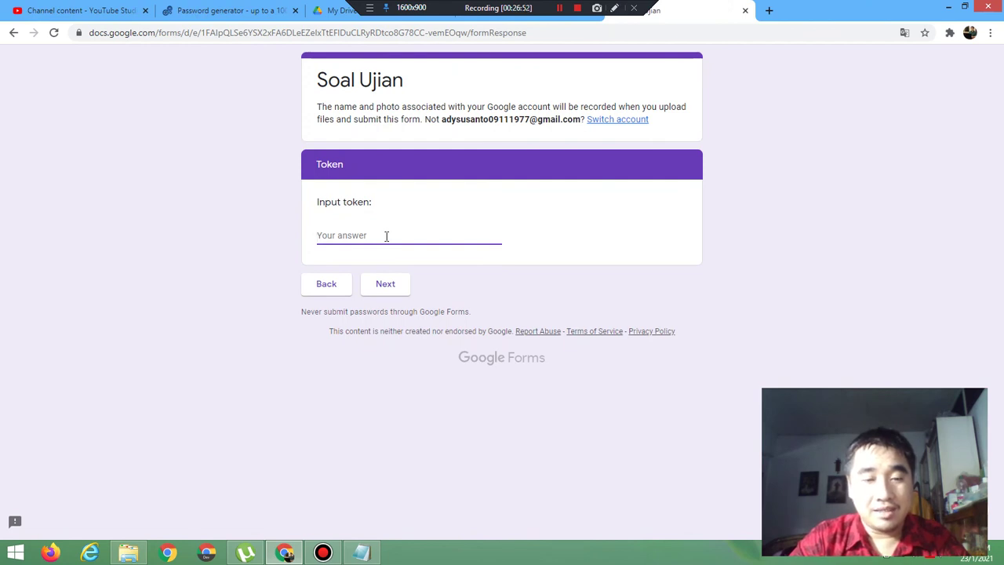
pyautogui.write('145')
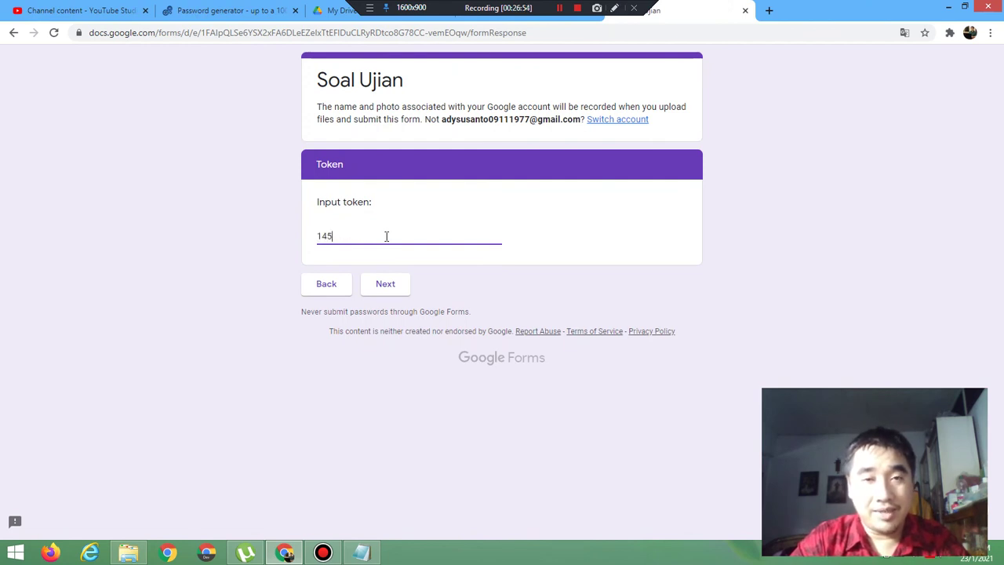
pyautogui.click(387, 291)
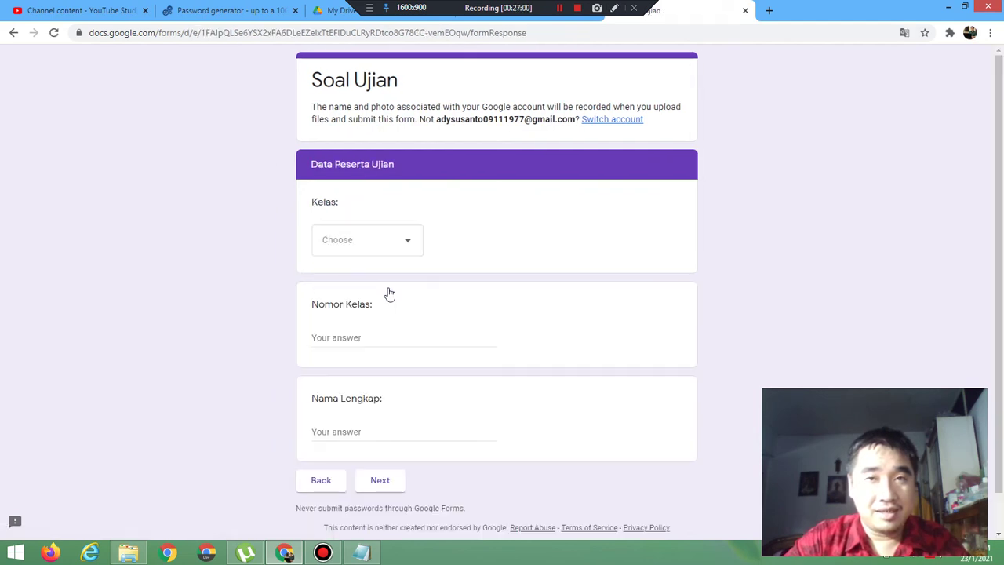
pyautogui.click(746, 13)
pyautogui.click(568, 103)
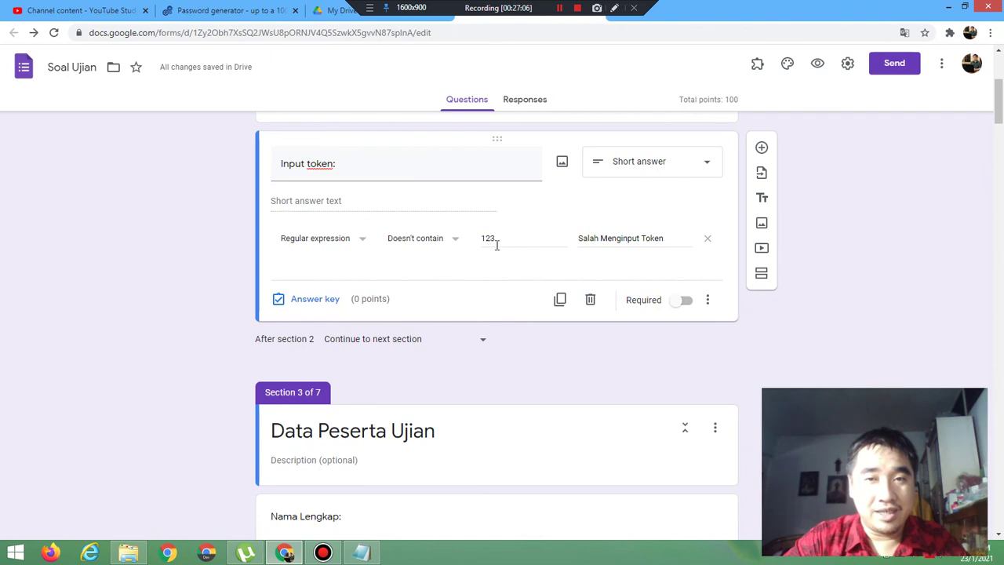
pyautogui.click(819, 64)
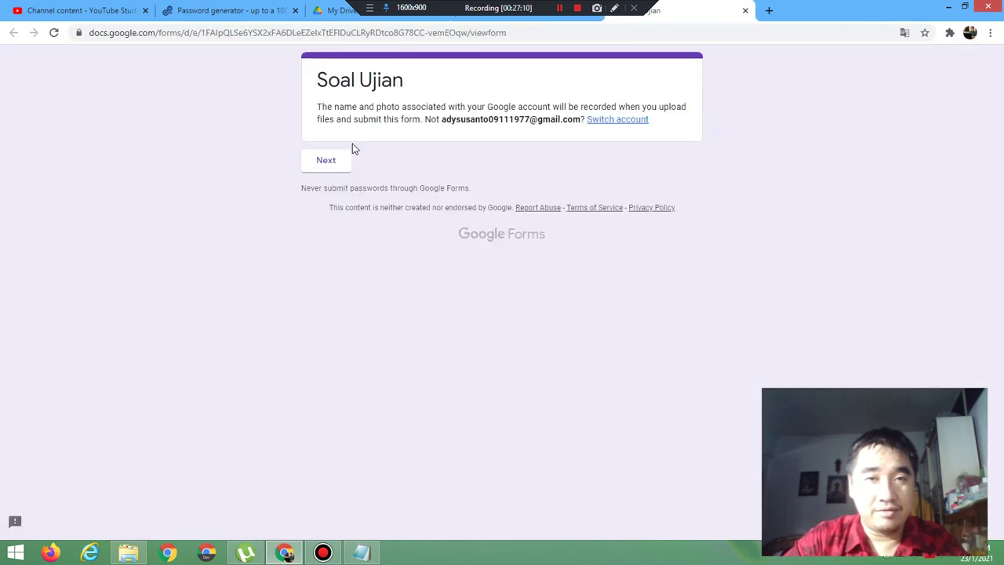
pyautogui.click(325, 160)
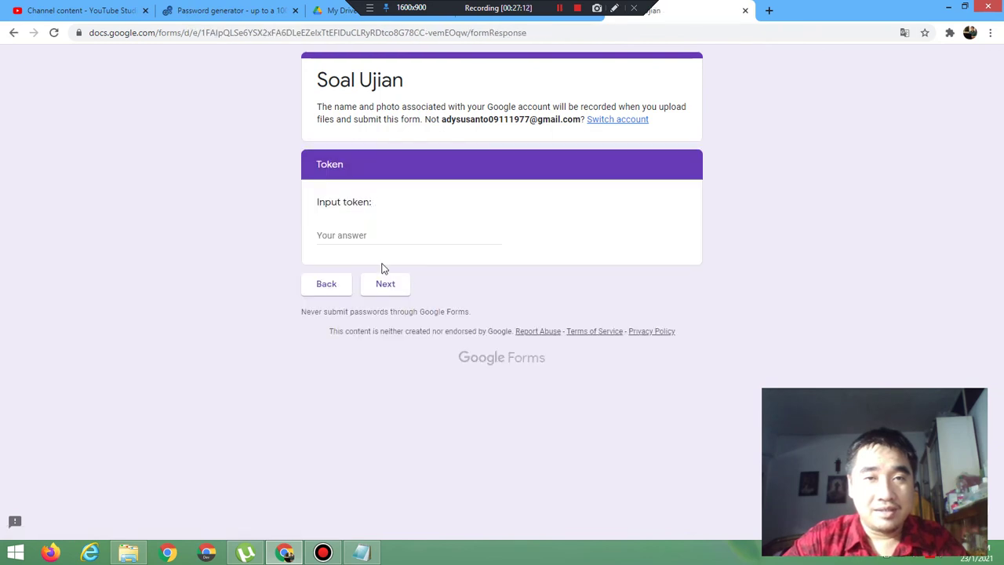
pyautogui.click(373, 237)
pyautogui.write('123')
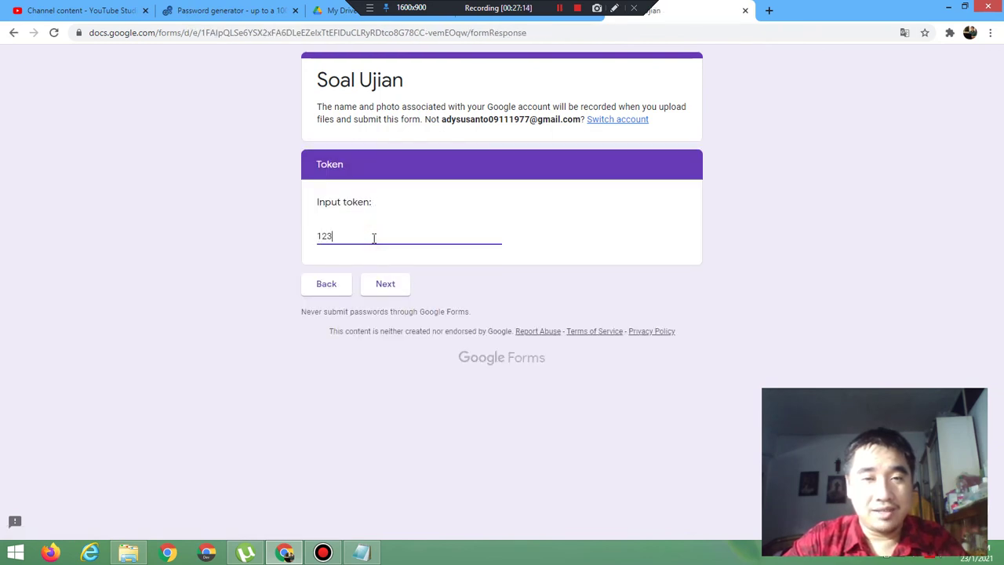
pyautogui.write('AS')
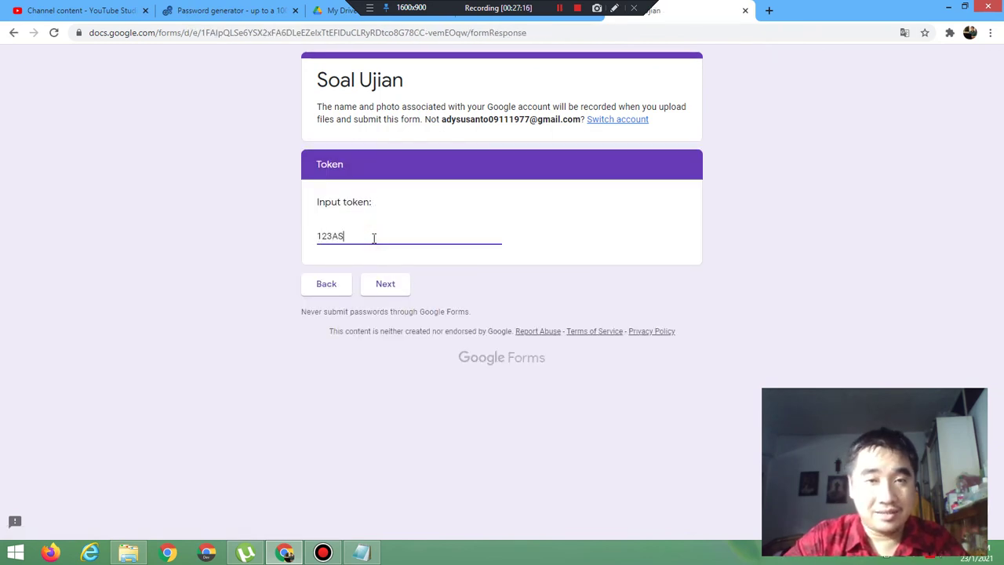
pyautogui.click(383, 291)
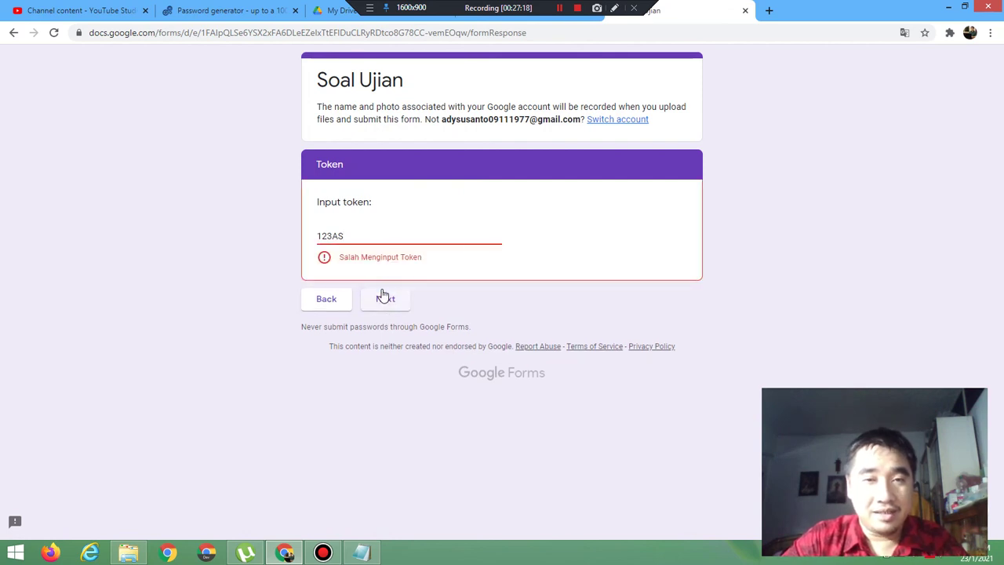
# Step: Correct the token to 122AS so it is accepted, then close the preview
pyautogui.click(332, 236)
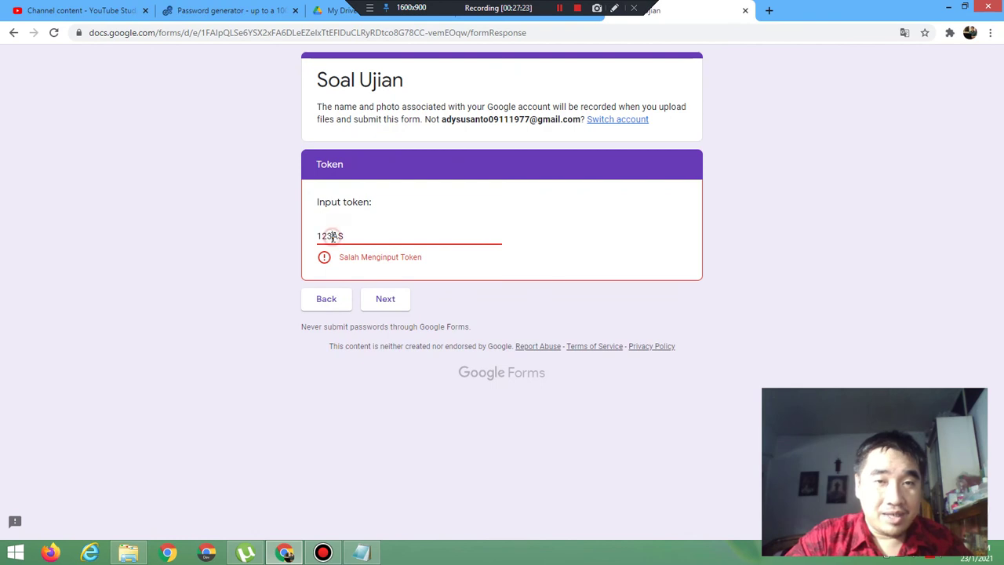
pyautogui.press('BackSpace')
pyautogui.write('2')
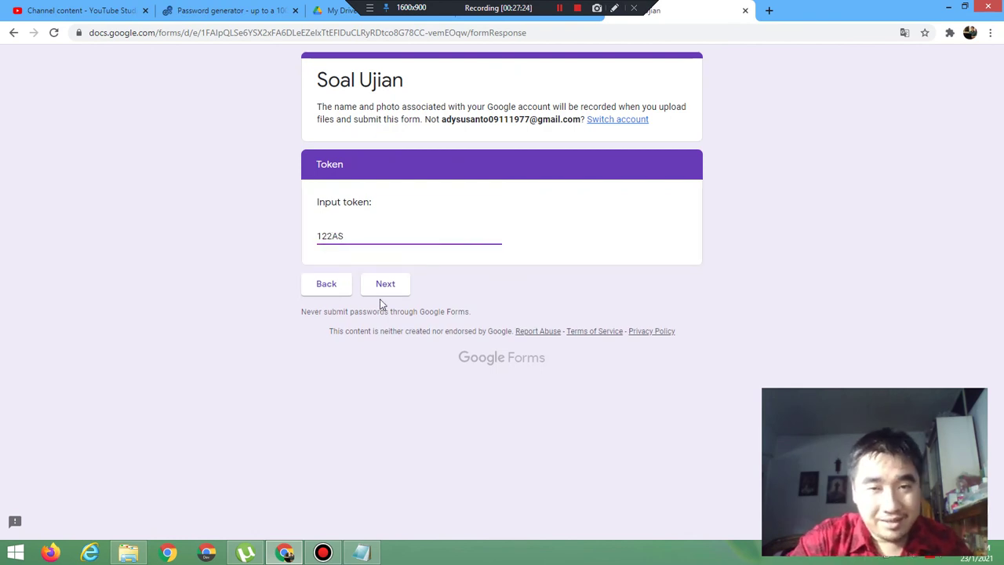
pyautogui.click(392, 287)
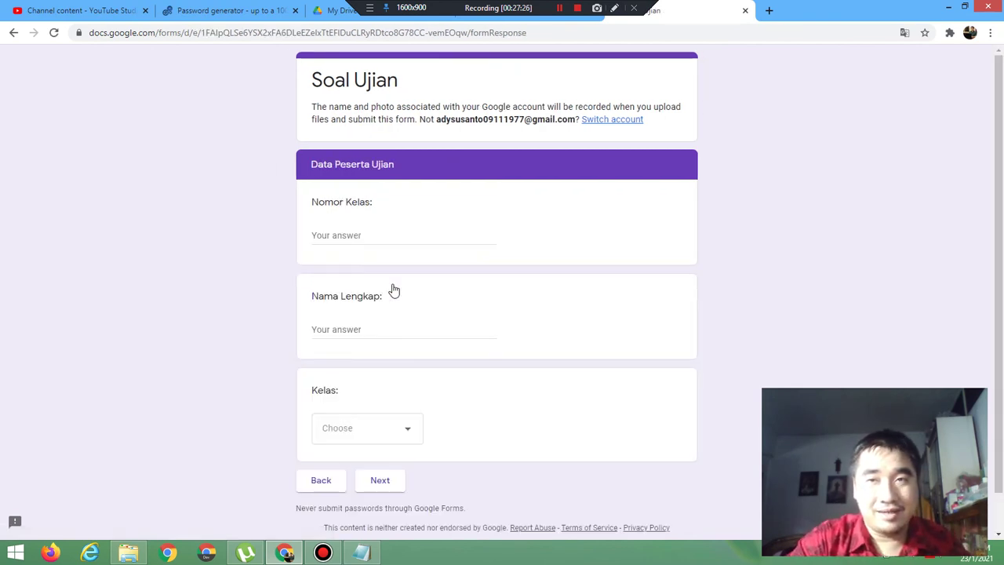
pyautogui.click(746, 11)
# Step: Change the Input token rule to Matches AD123 with error text 'Salah Menginput Token', then preview
pyautogui.click(570, 102)
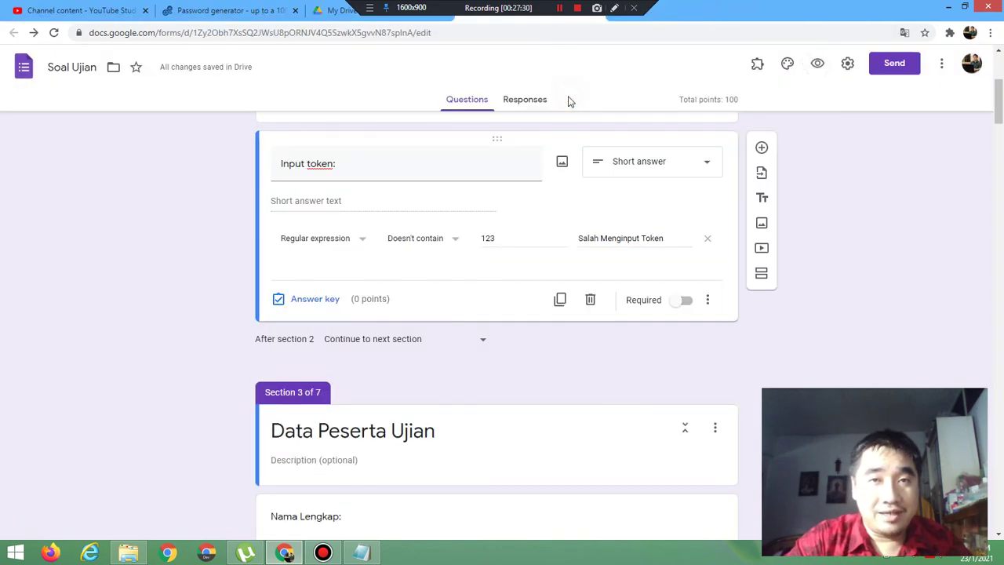
pyautogui.click(438, 242)
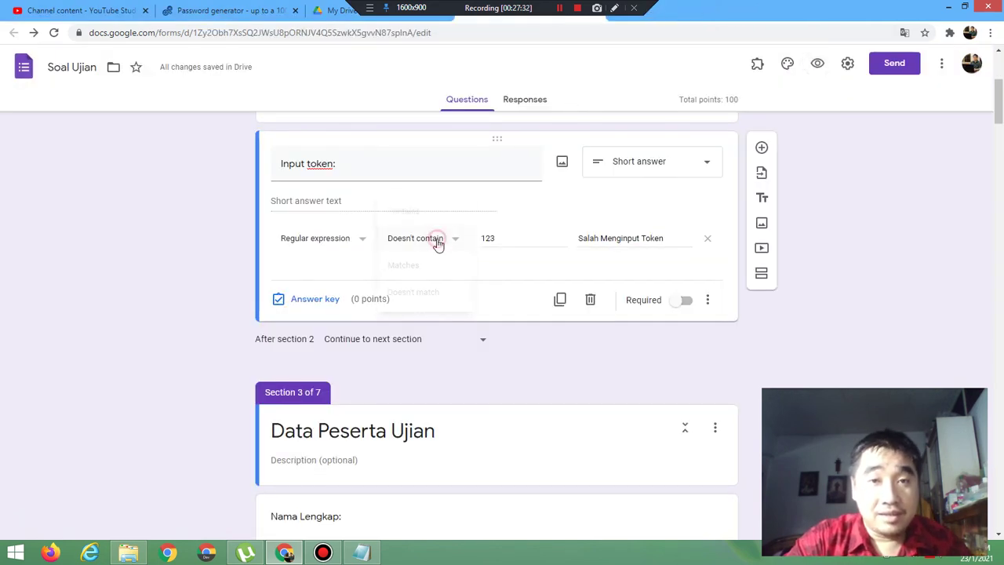
pyautogui.click(421, 267)
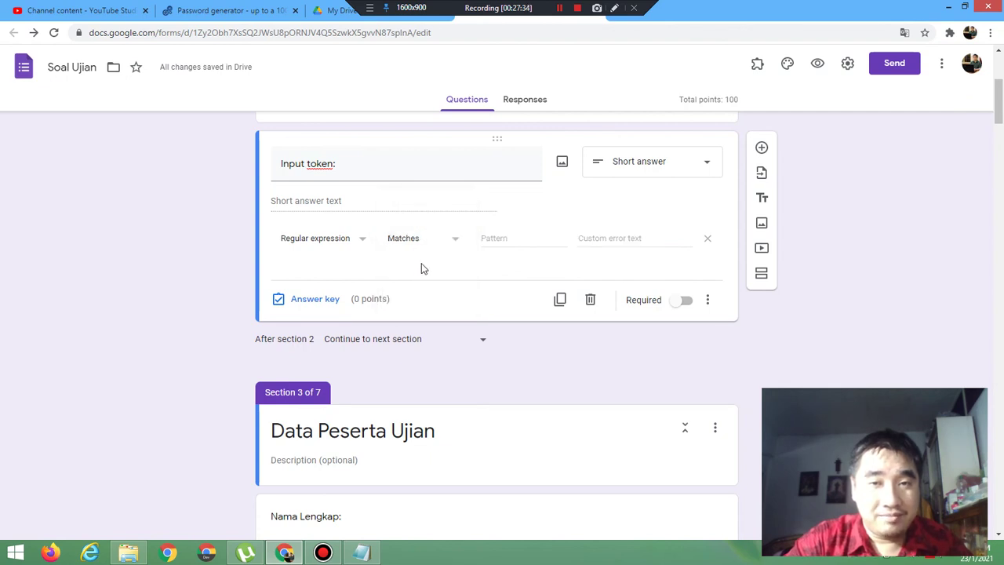
pyautogui.click(499, 238)
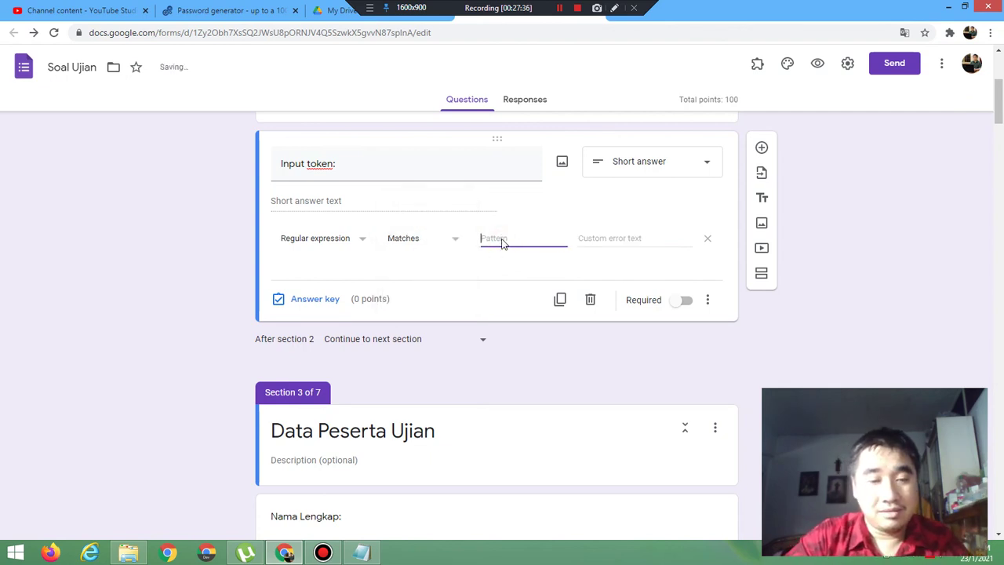
pyautogui.write('A')
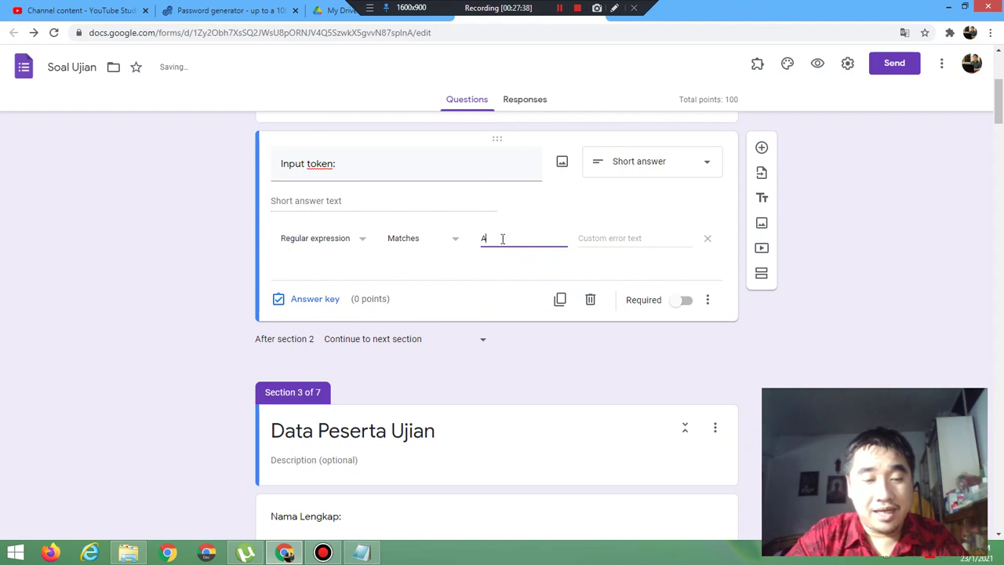
pyautogui.write('D123')
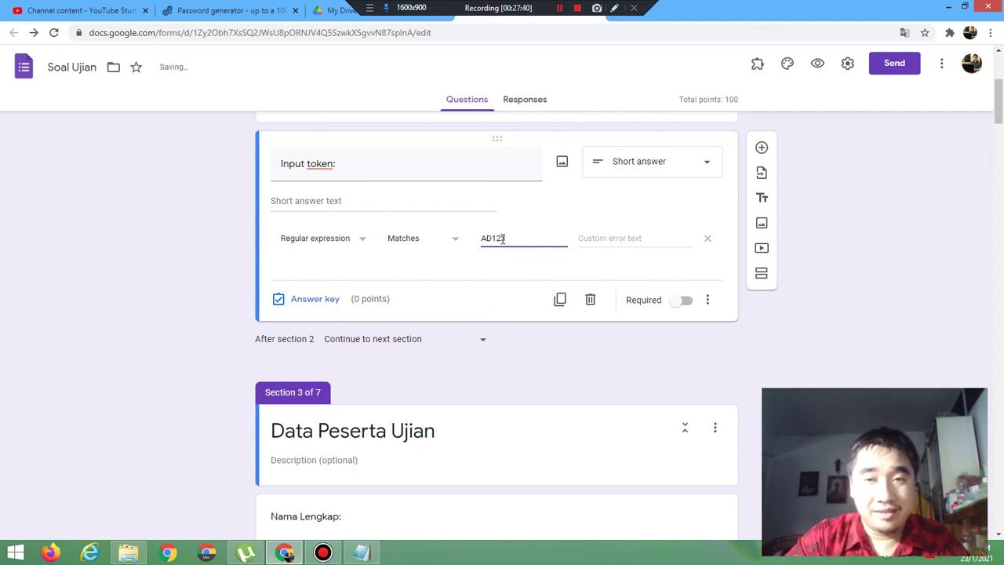
pyautogui.click(632, 243)
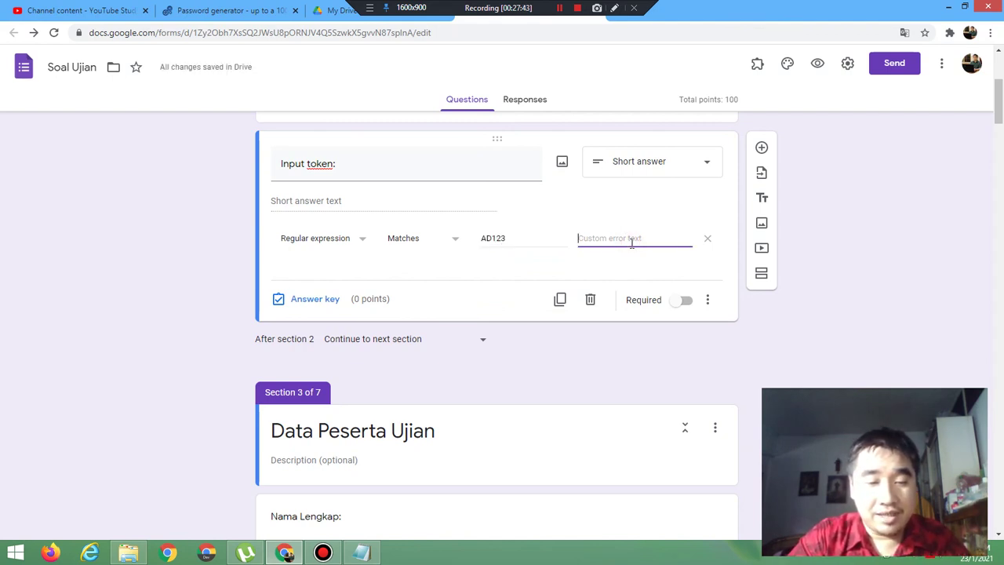
pyautogui.write('Salah Mengin')
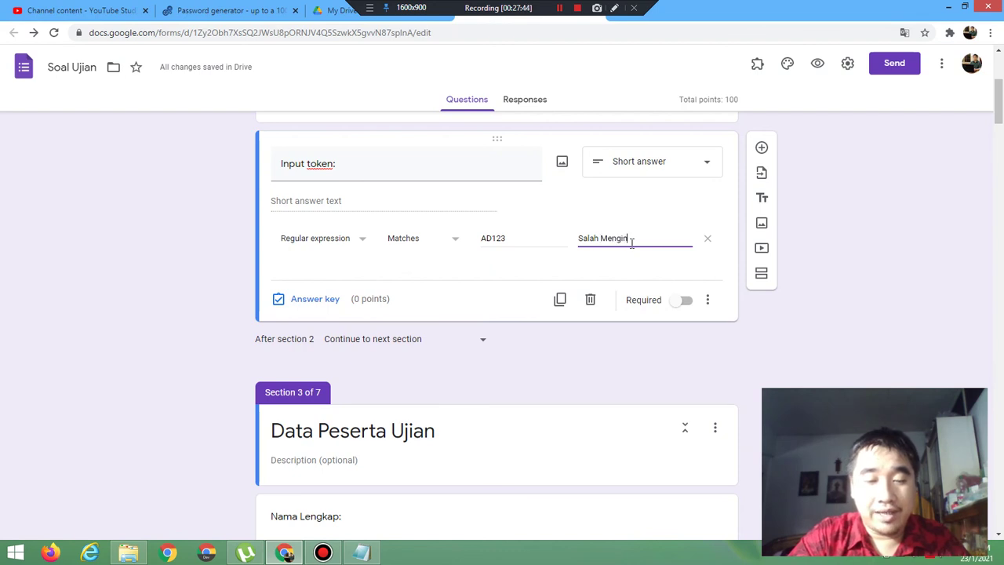
pyautogui.write('put')
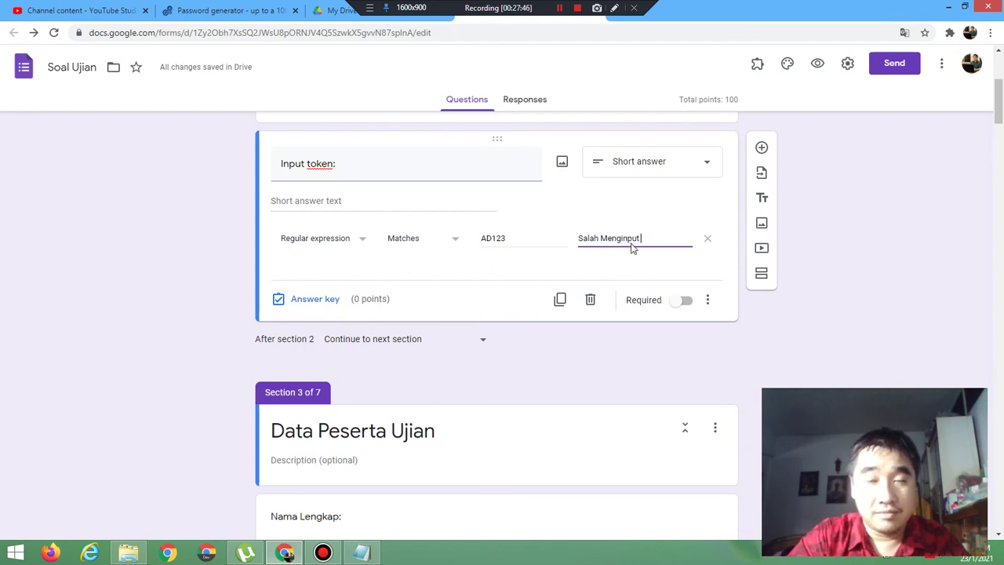
pyautogui.write(' Token')
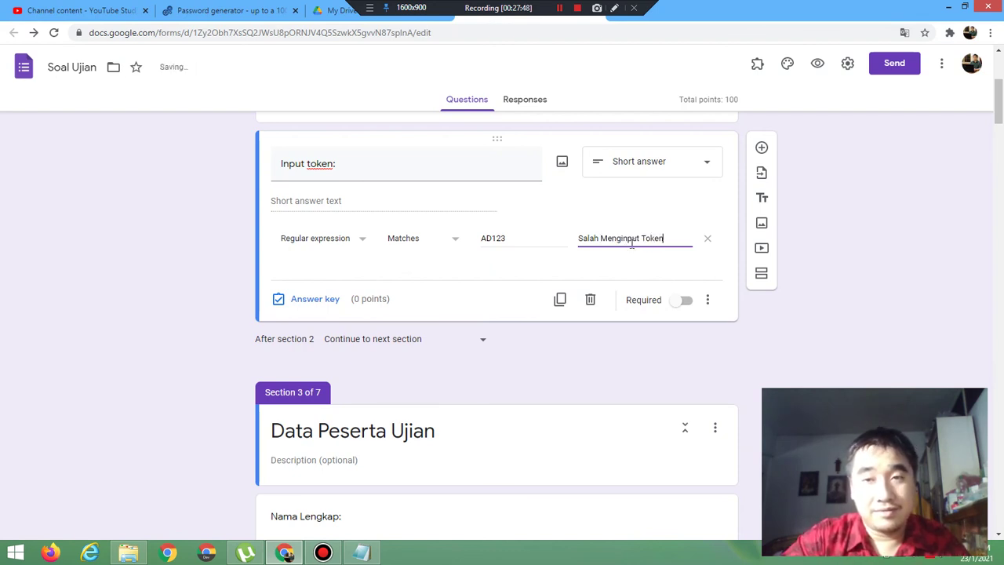
pyautogui.click(818, 64)
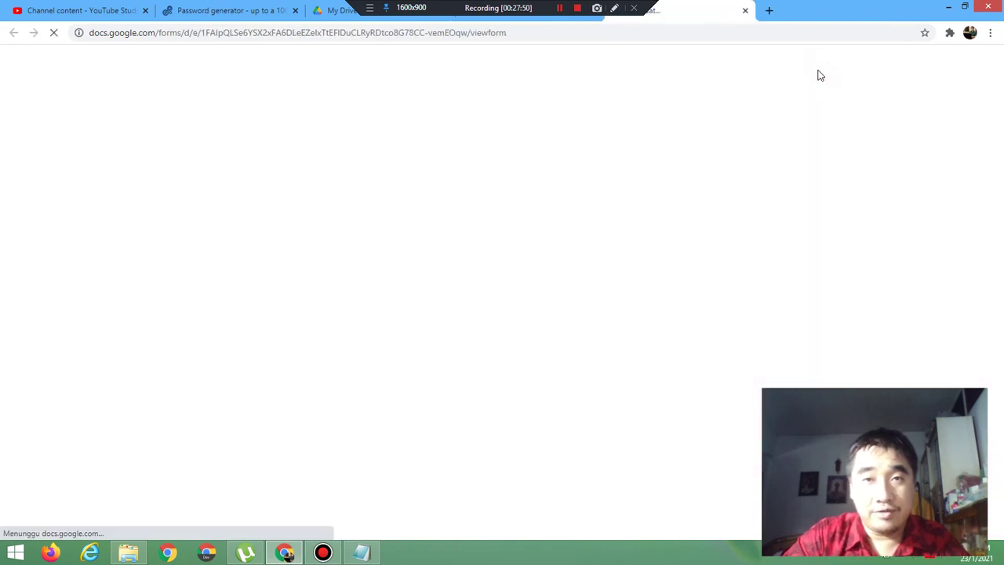
# Step: In preview, submit incorrect AC-prefixed tokens and confirm the Matches rule rejects them
pyautogui.click(330, 161)
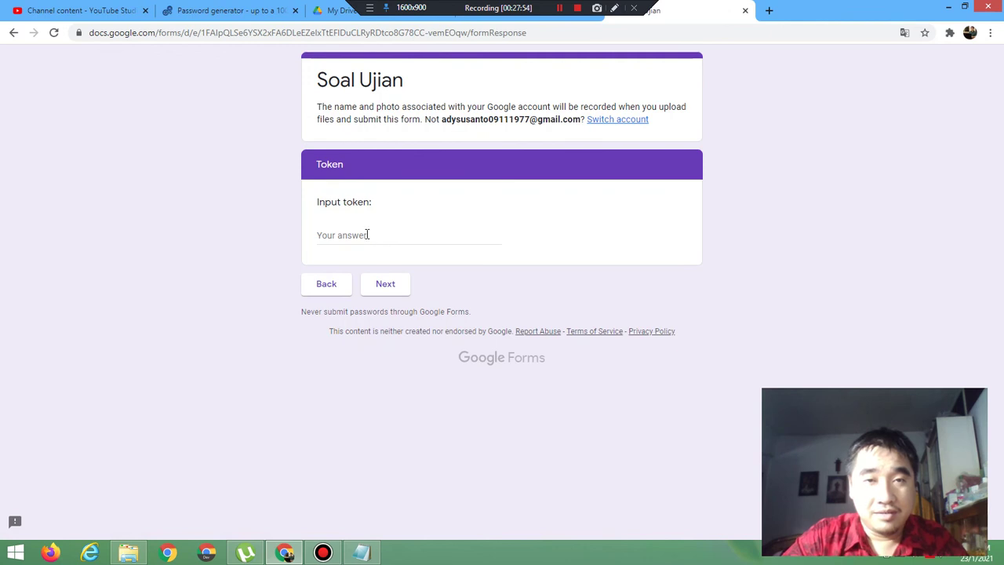
pyautogui.click(367, 235)
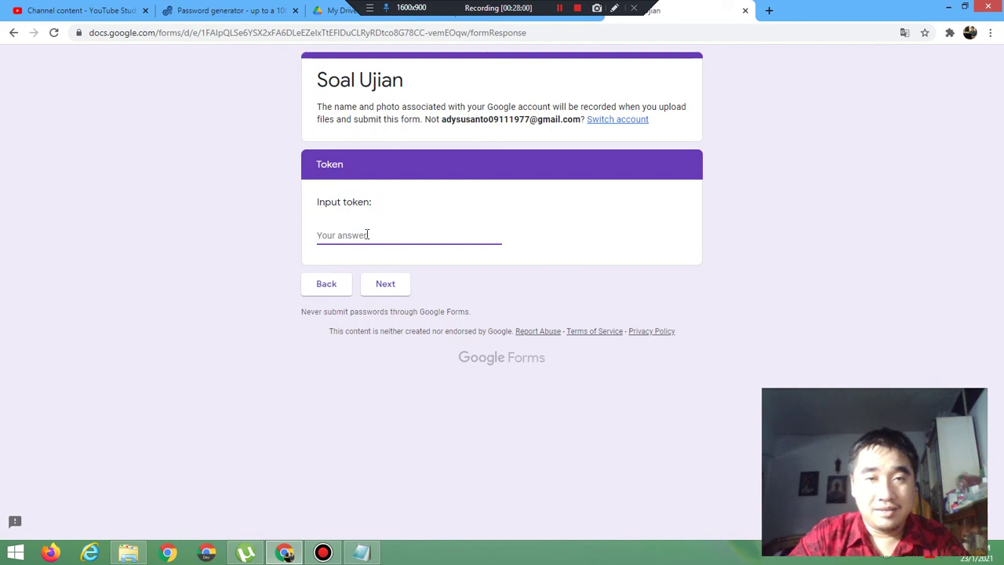
pyautogui.write('AC123')
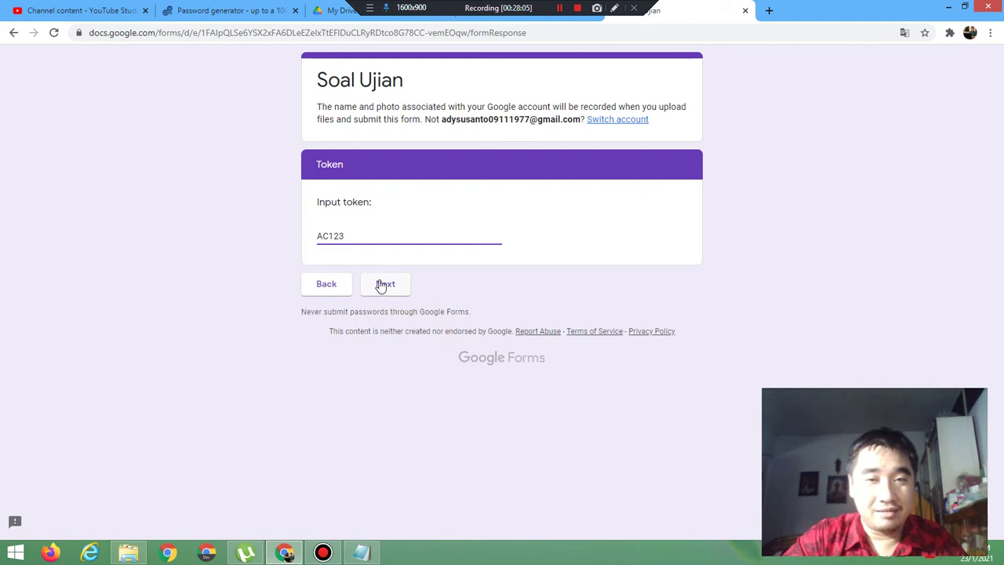
pyautogui.click(382, 284)
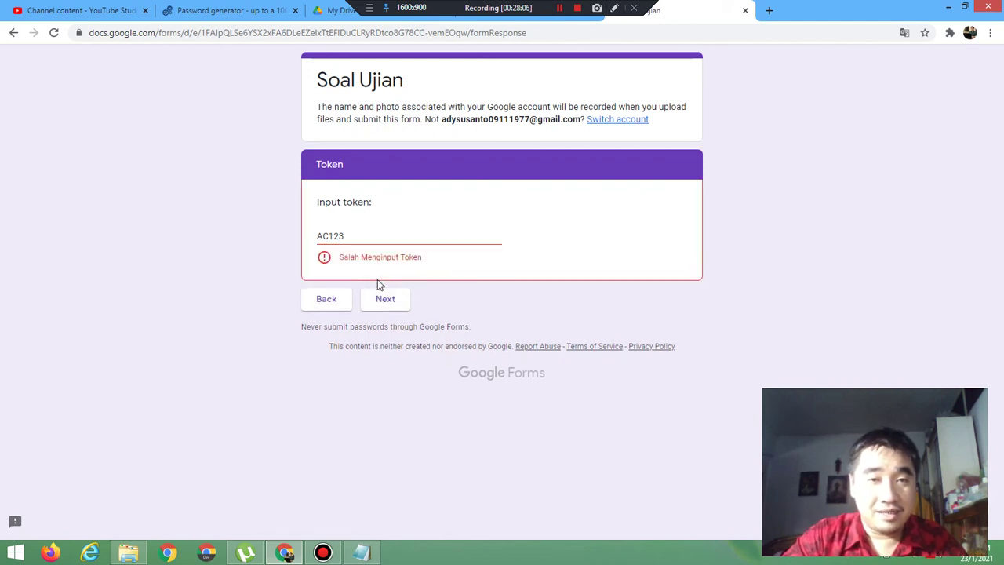
pyautogui.click(346, 237)
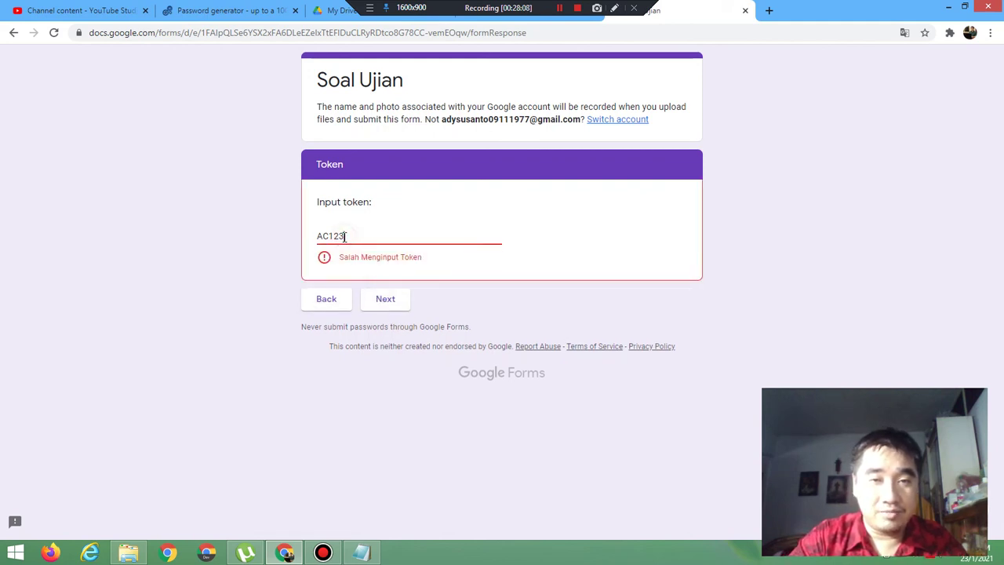
pyautogui.write('2')
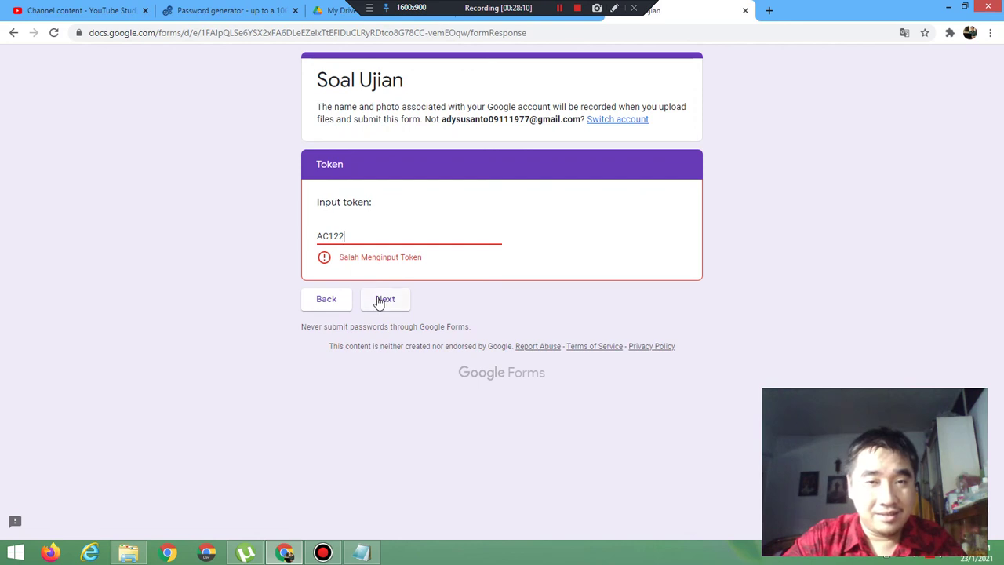
pyautogui.click(380, 300)
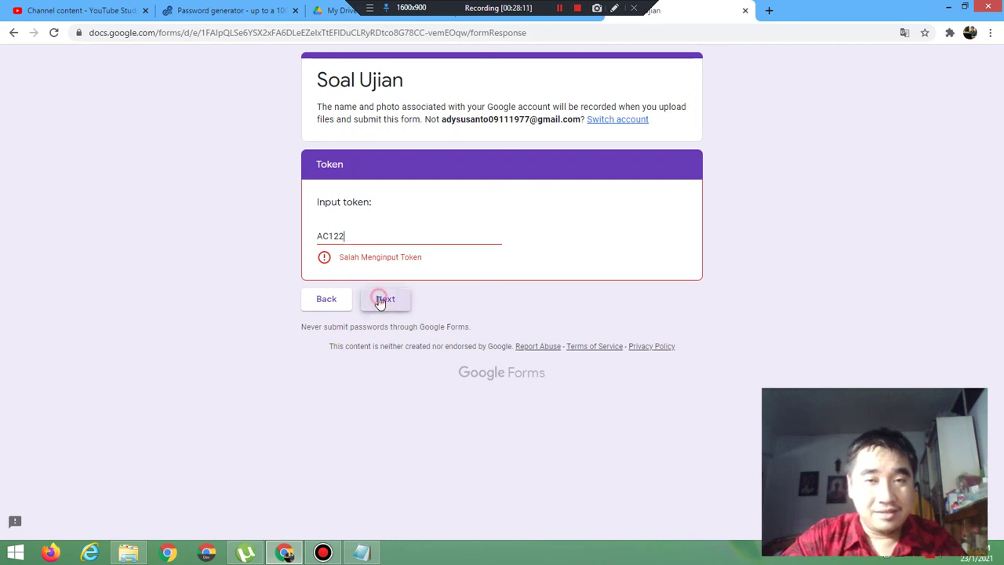
pyautogui.click(329, 235)
pyautogui.press('BackSpace')
pyautogui.write('D')
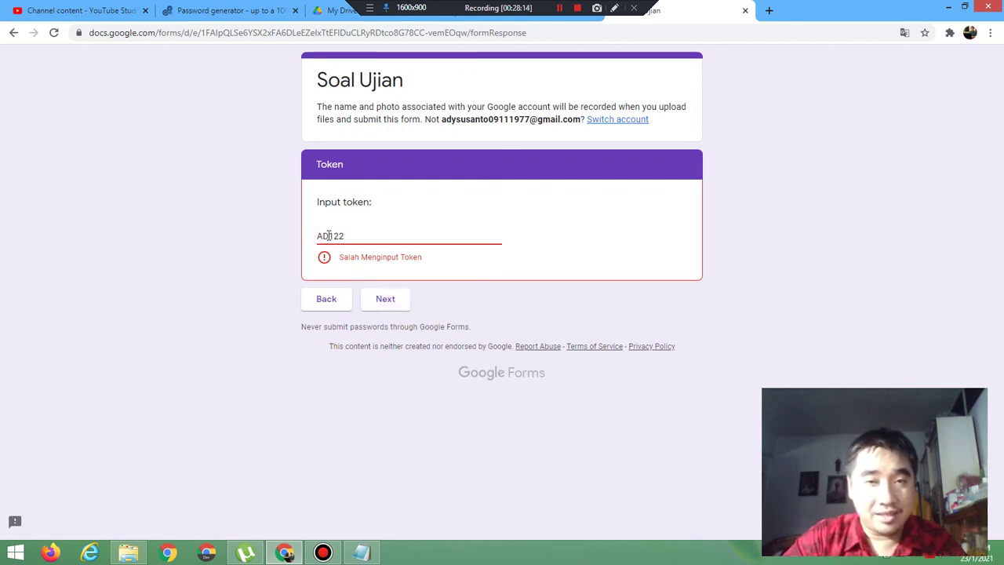
pyautogui.click(352, 236)
pyautogui.press('BackSpace')
pyautogui.write('3')
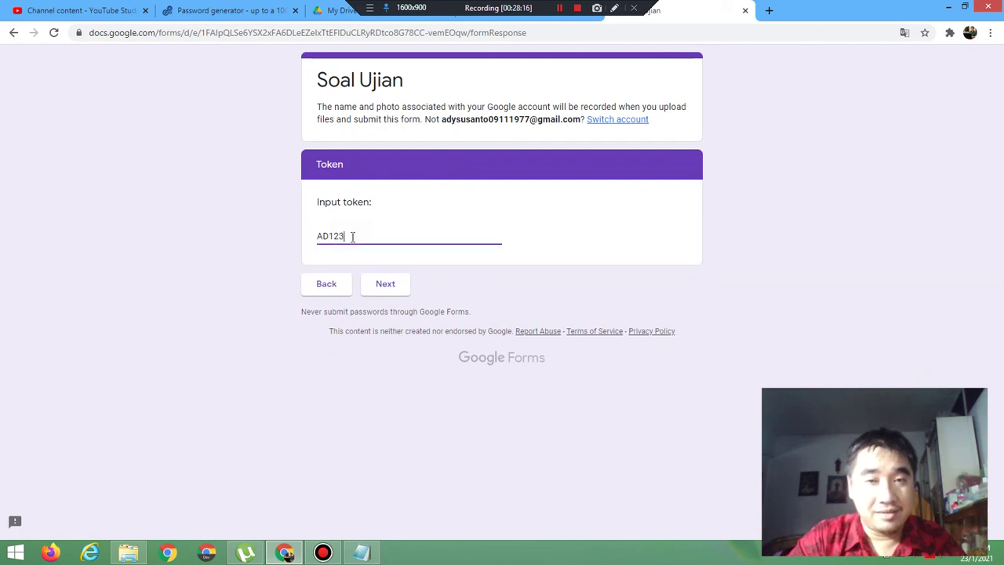
pyautogui.click(384, 290)
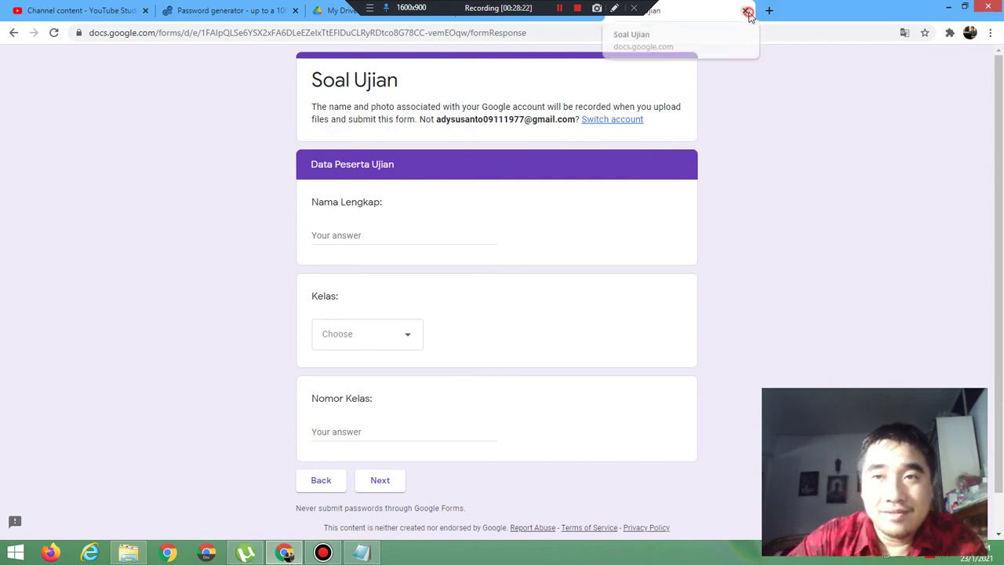
pyautogui.click(745, 10)
pyautogui.click(565, 105)
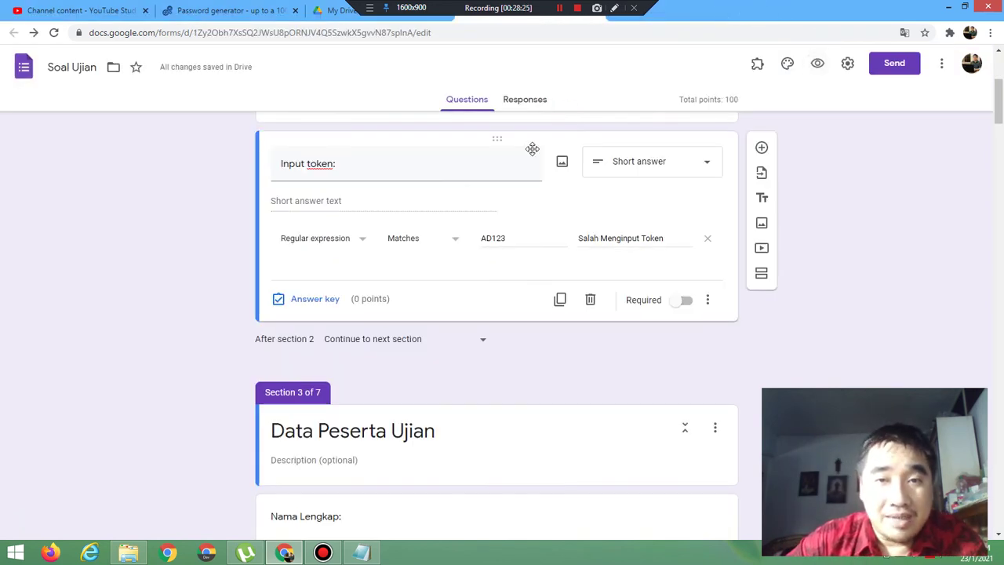
# Step: Switch the Input token rule to Doesn't match 123 with error text 'Salah Menginput Token'
pyautogui.click(426, 246)
pyautogui.click(421, 266)
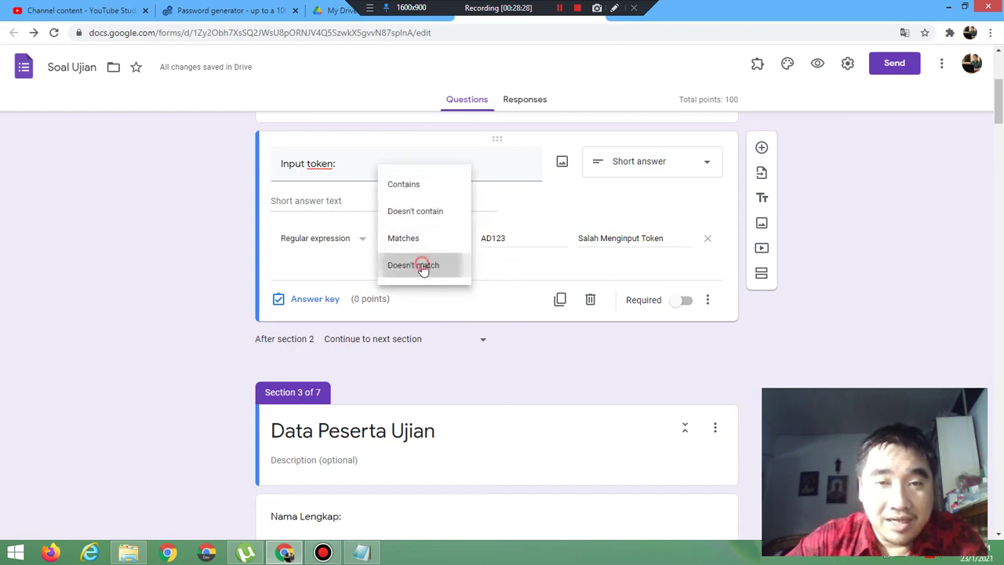
pyautogui.click(497, 234)
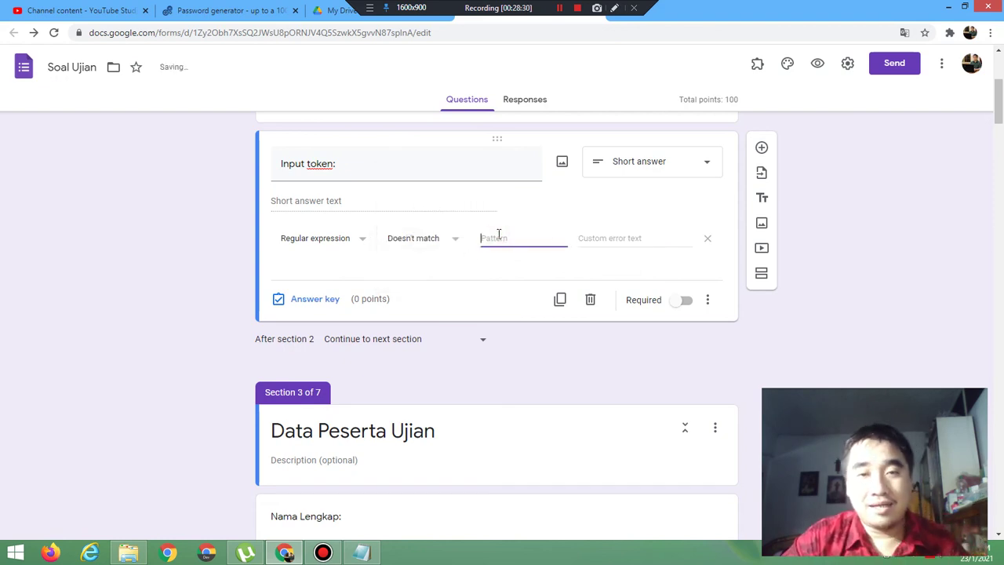
pyautogui.write('123')
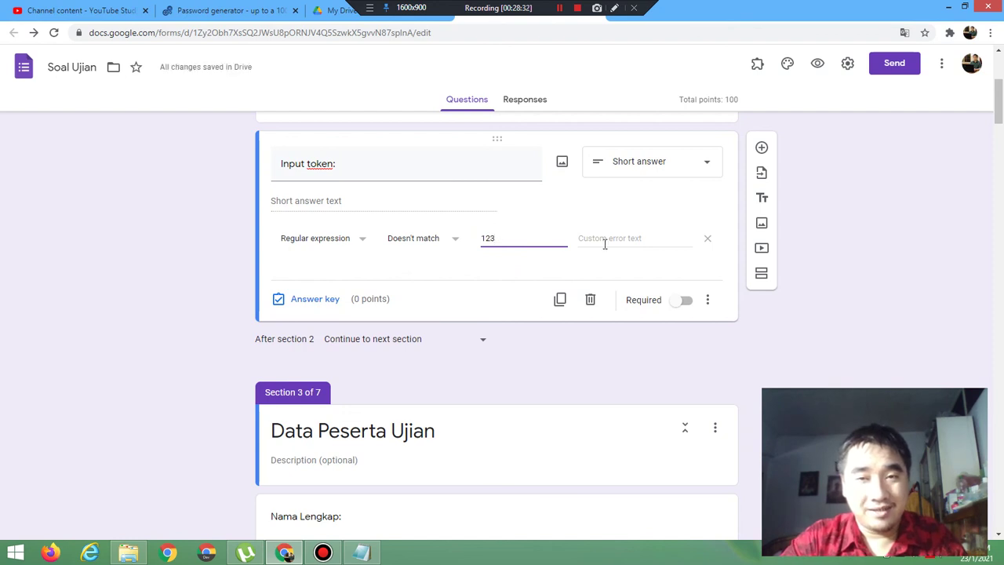
pyautogui.click(632, 236)
pyautogui.write('Salah Meng')
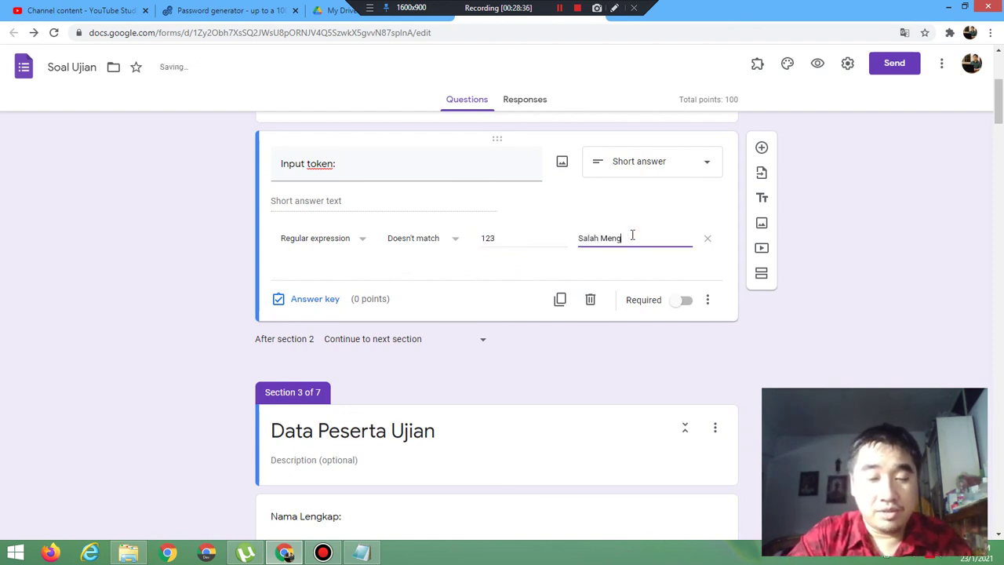
pyautogui.write('input t')
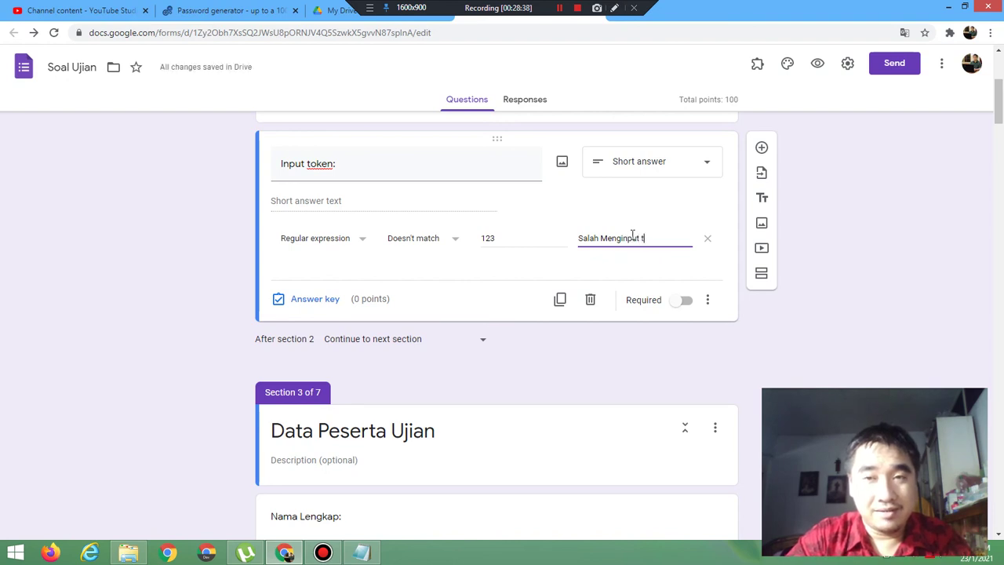
pyautogui.press('BackSpace')
pyautogui.write('Token')
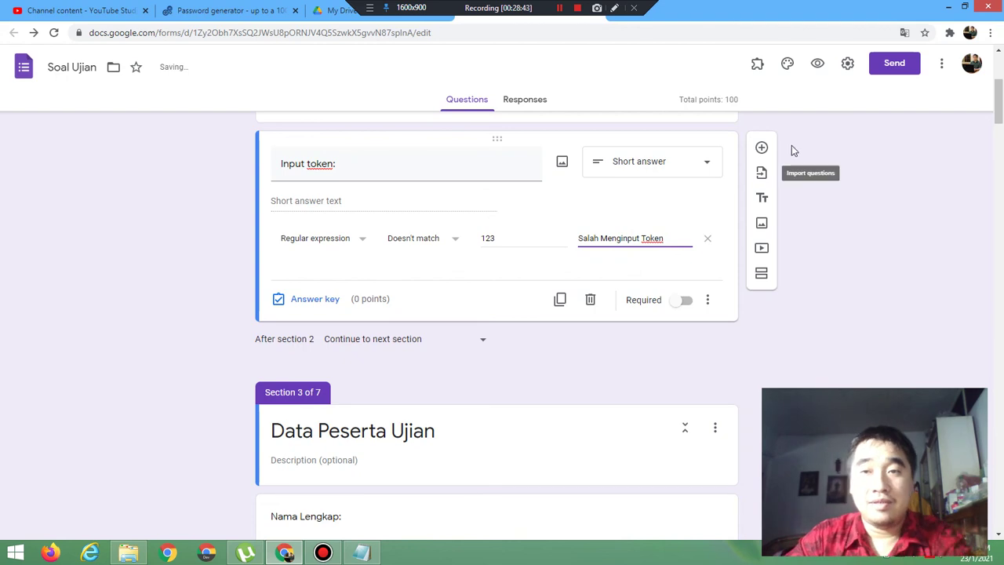
pyautogui.click(820, 68)
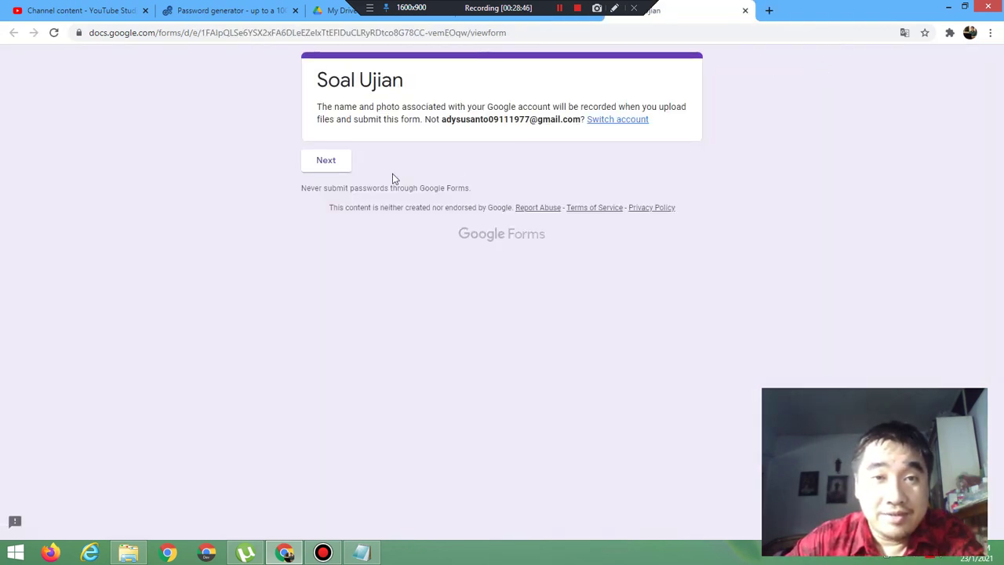
pyautogui.click(325, 171)
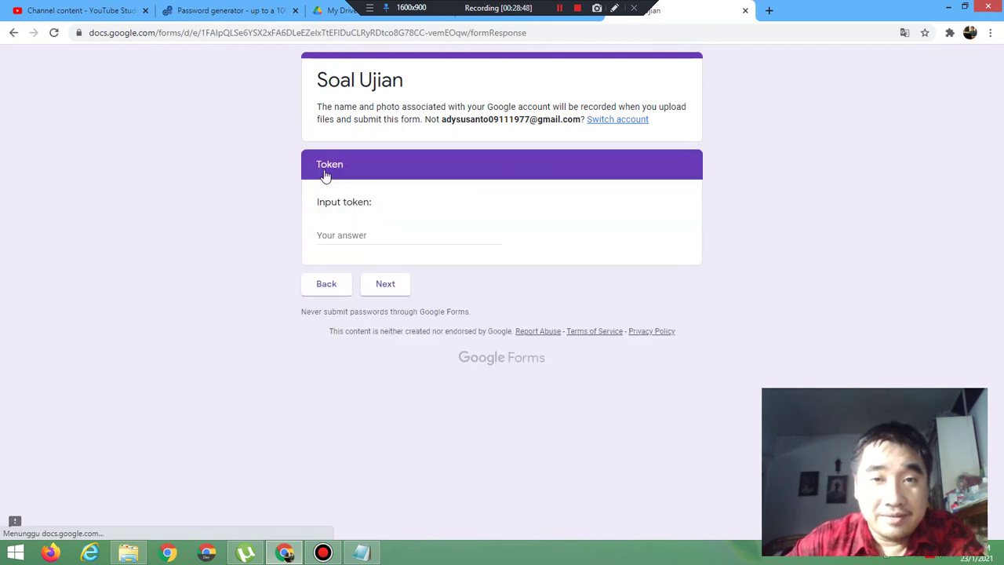
pyautogui.click(360, 241)
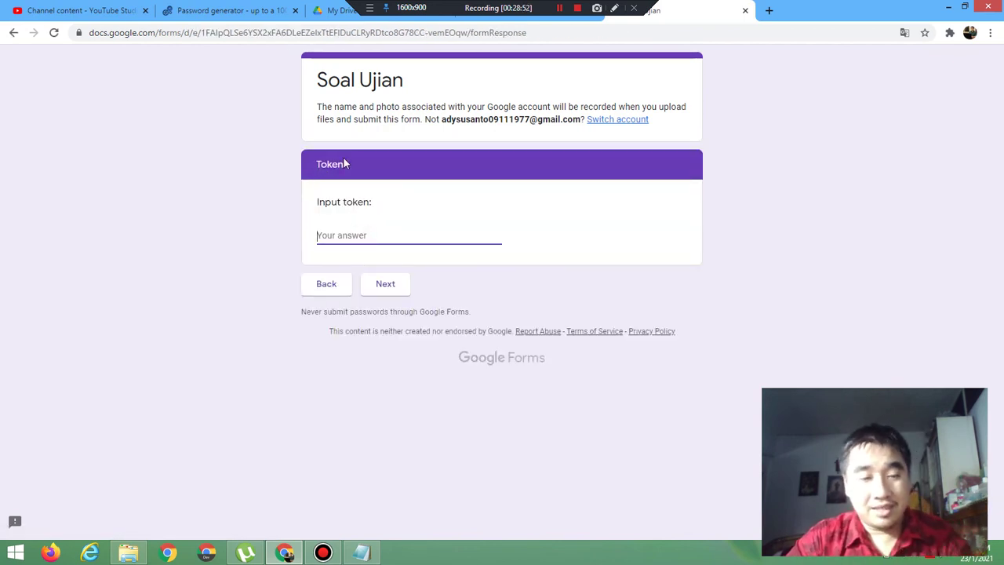
pyautogui.write('12')
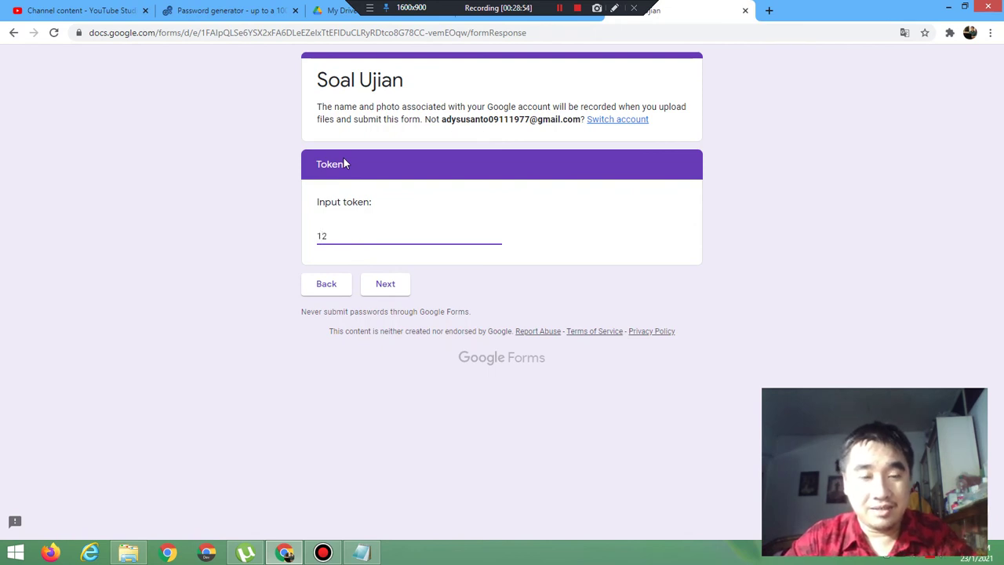
pyautogui.write('3')
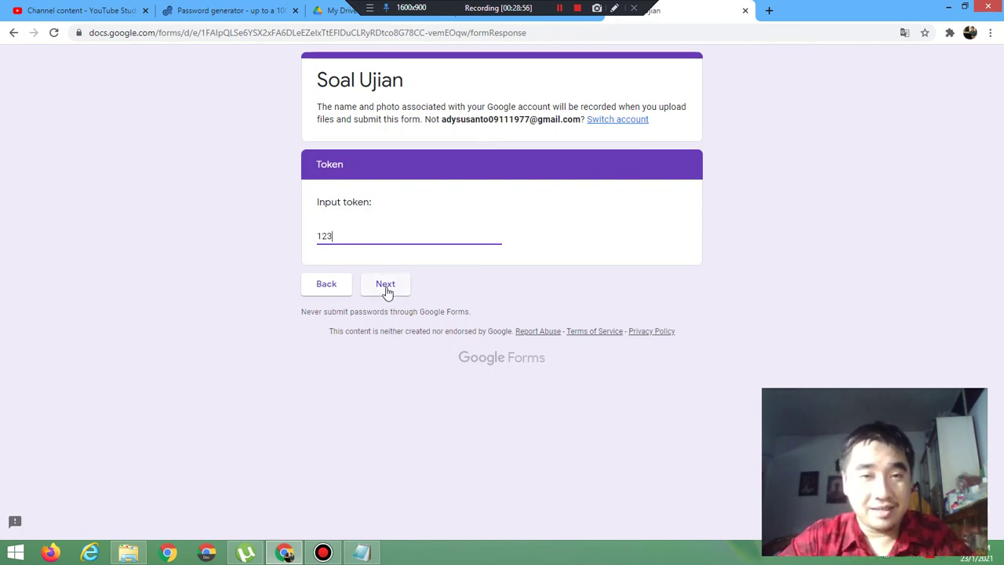
pyautogui.click(384, 287)
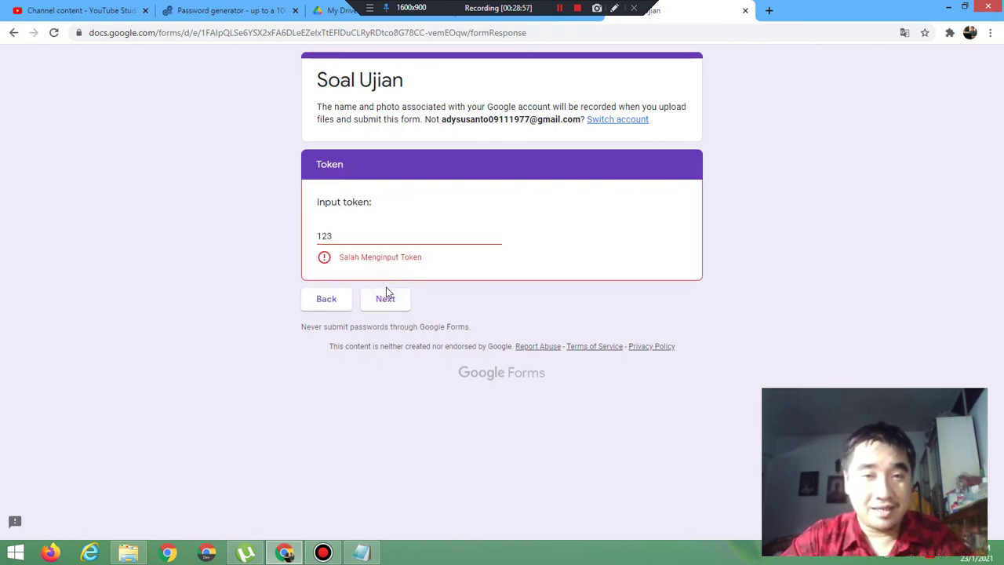
pyautogui.click(349, 237)
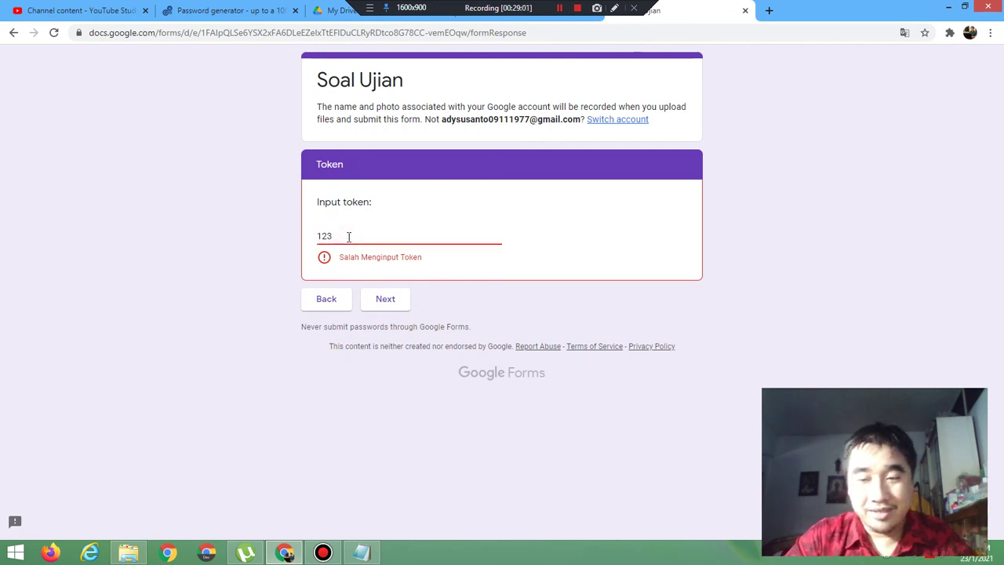
pyautogui.press('BackSpace')
pyautogui.write('2')
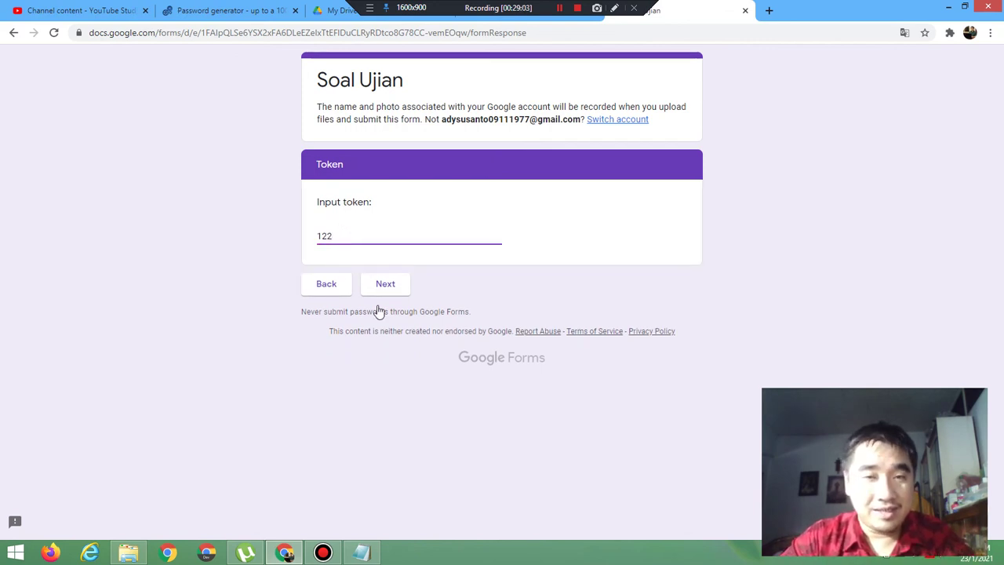
pyautogui.click(385, 292)
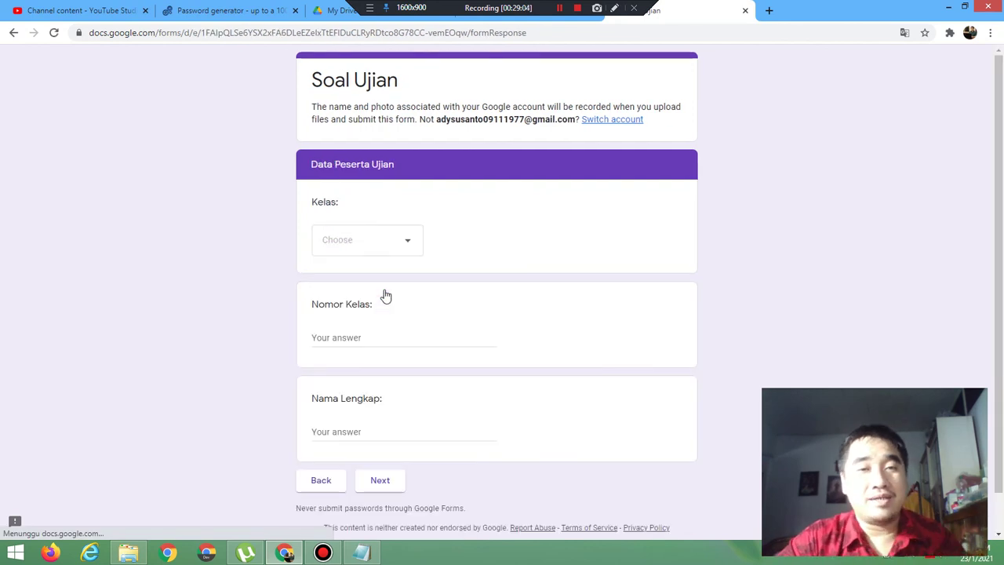
pyautogui.click(745, 10)
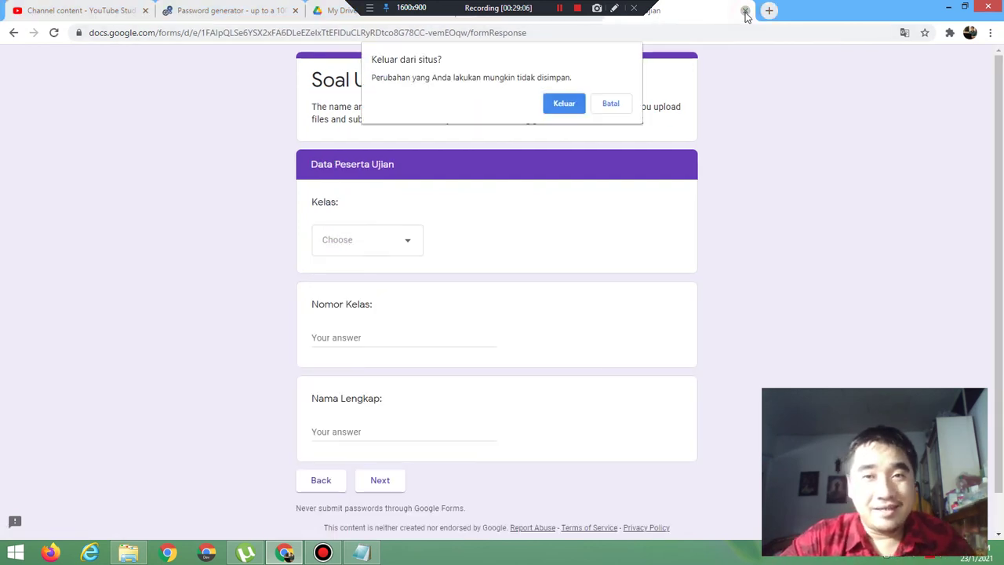
pyautogui.click(563, 104)
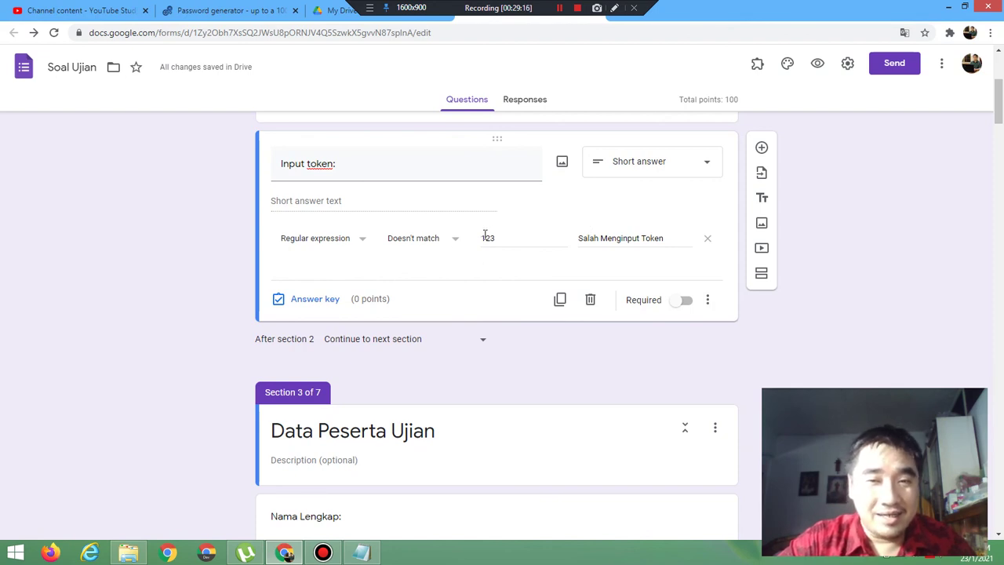
pyautogui.click(351, 245)
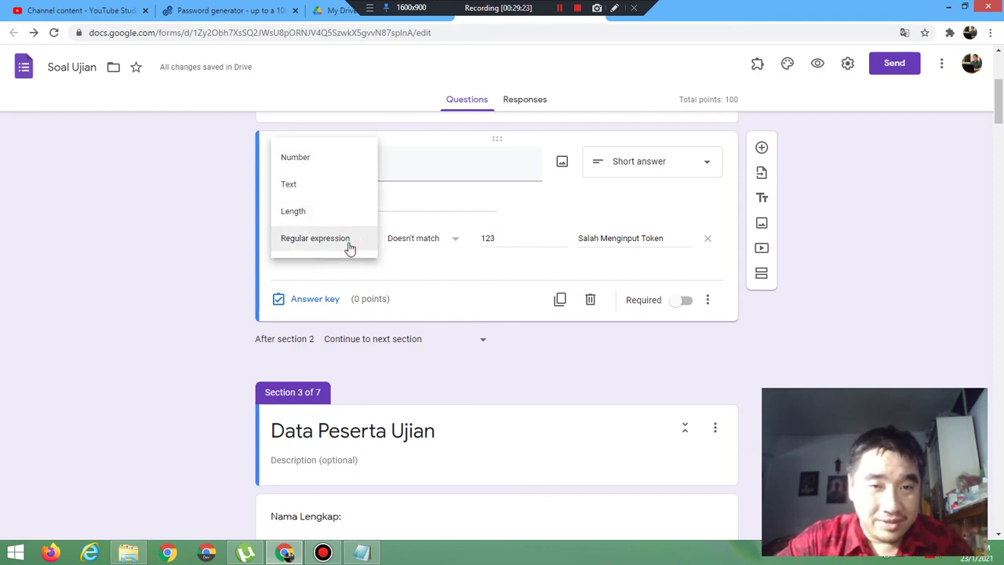
pyautogui.click(429, 280)
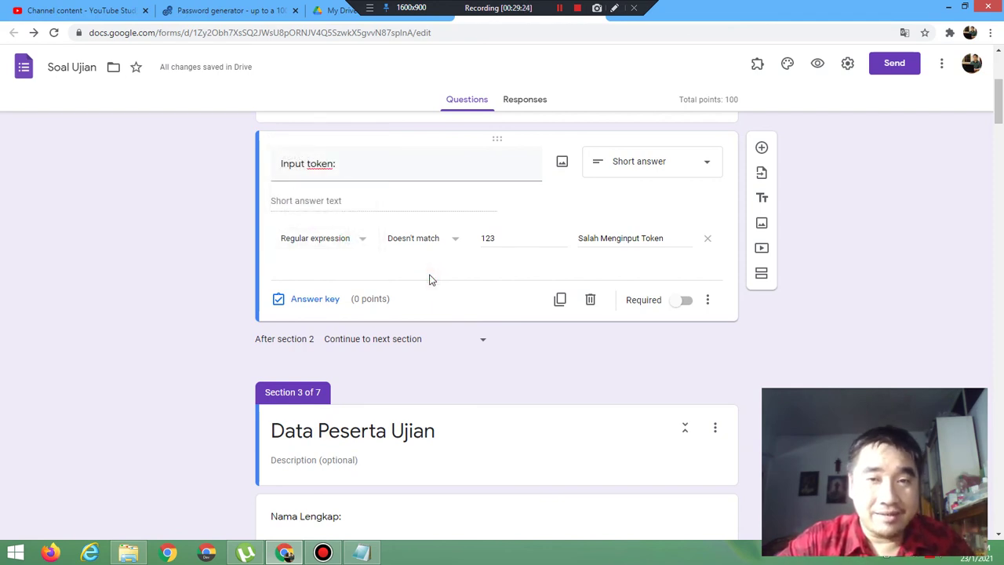